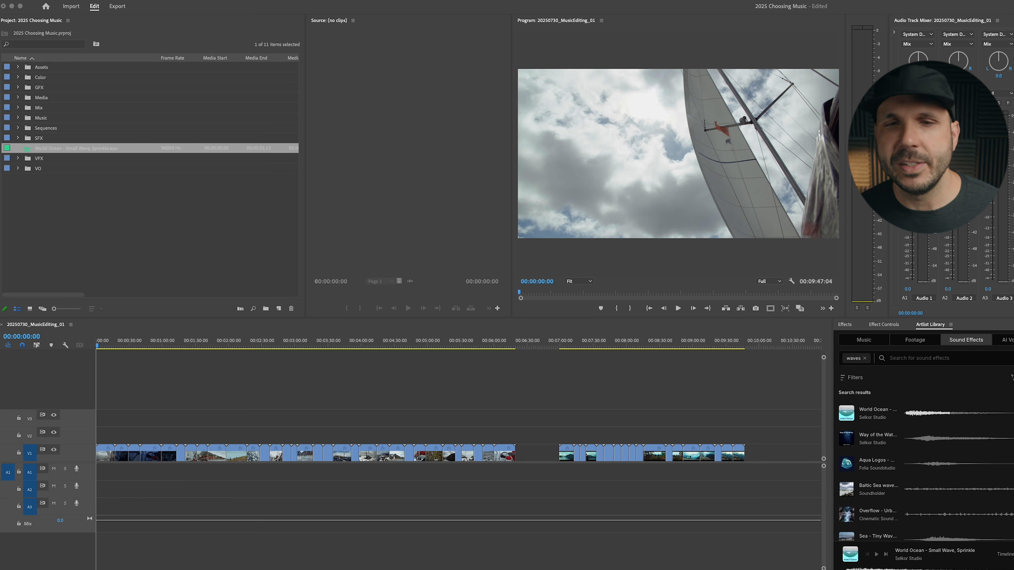
{"action": "left_click", "coordinate": [114, 412]}
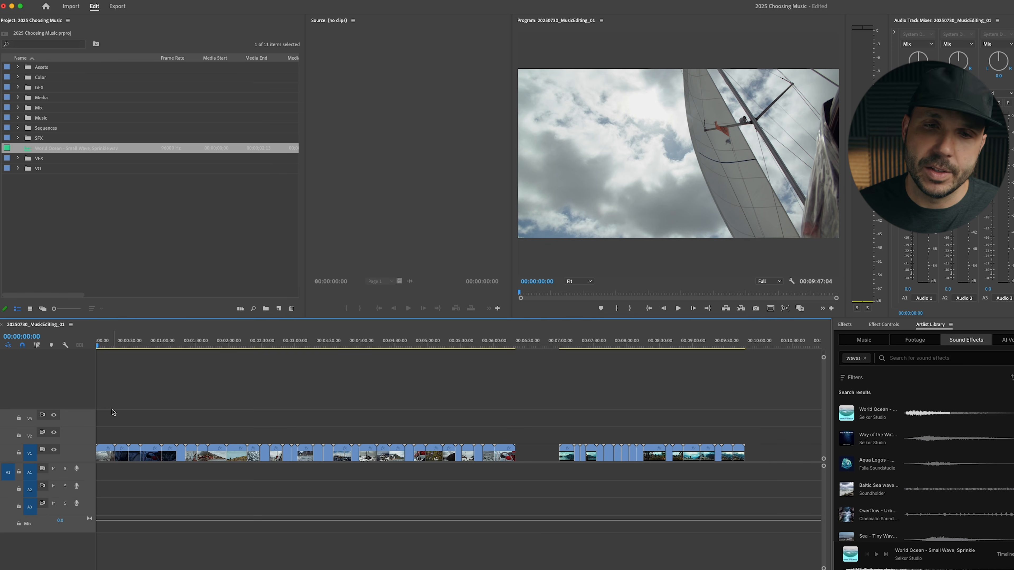
{"action": "left_click", "coordinate": [168, 399]}
{"action": "left_click", "coordinate": [178, 393]}
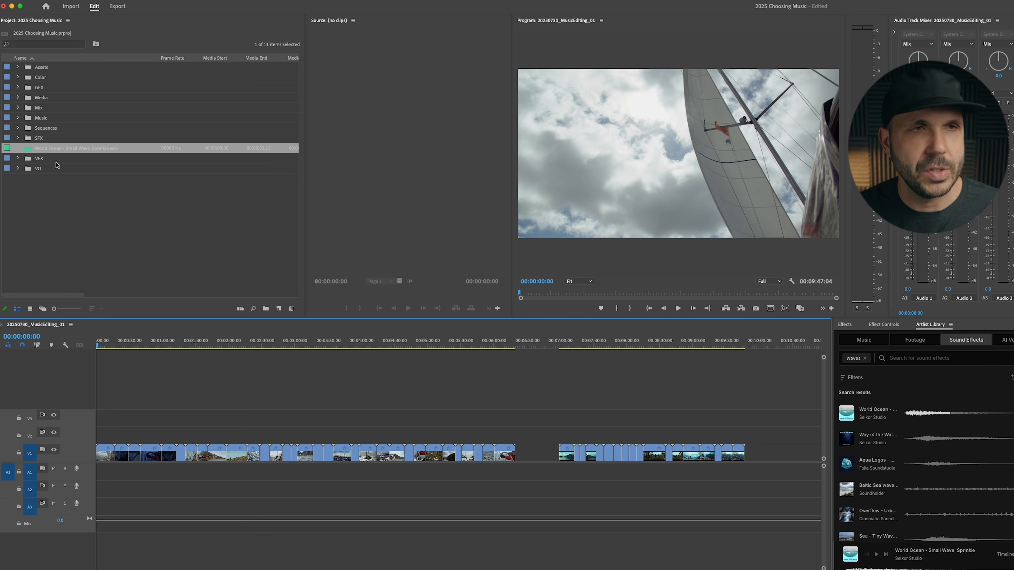
- Move the World Ocean - Small Wave, Sprinkle sound effect from the project root into the SFX bin
{"action": "left_click", "coordinate": [28, 149]}
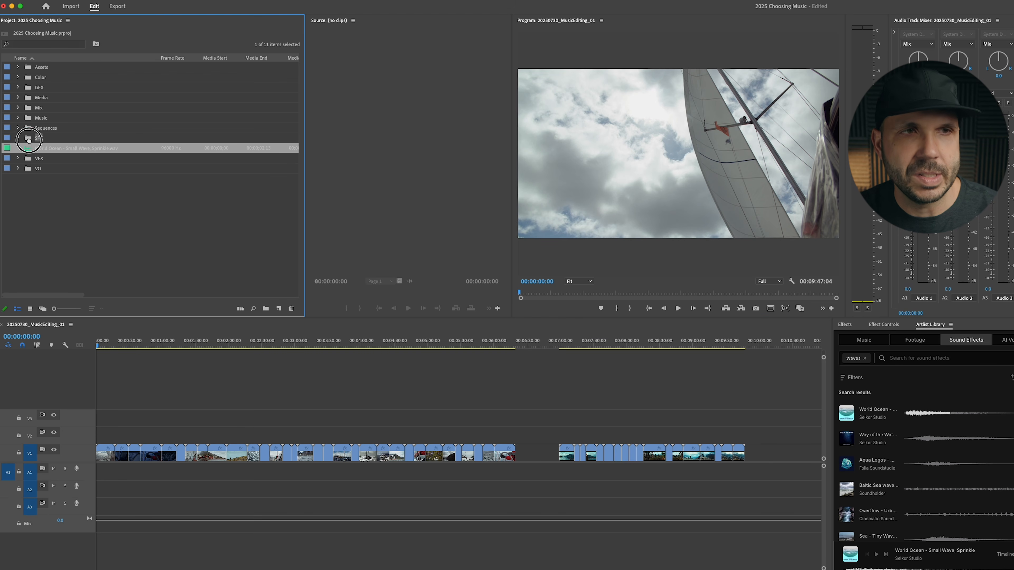
{"action": "key", "text": "Delete"}
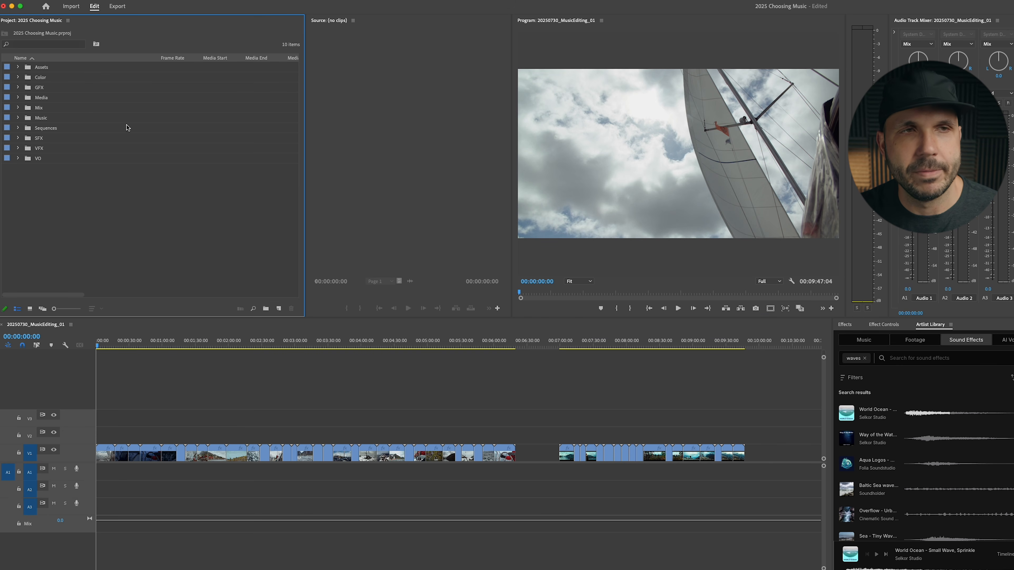
{"action": "left_click", "coordinate": [135, 199]}
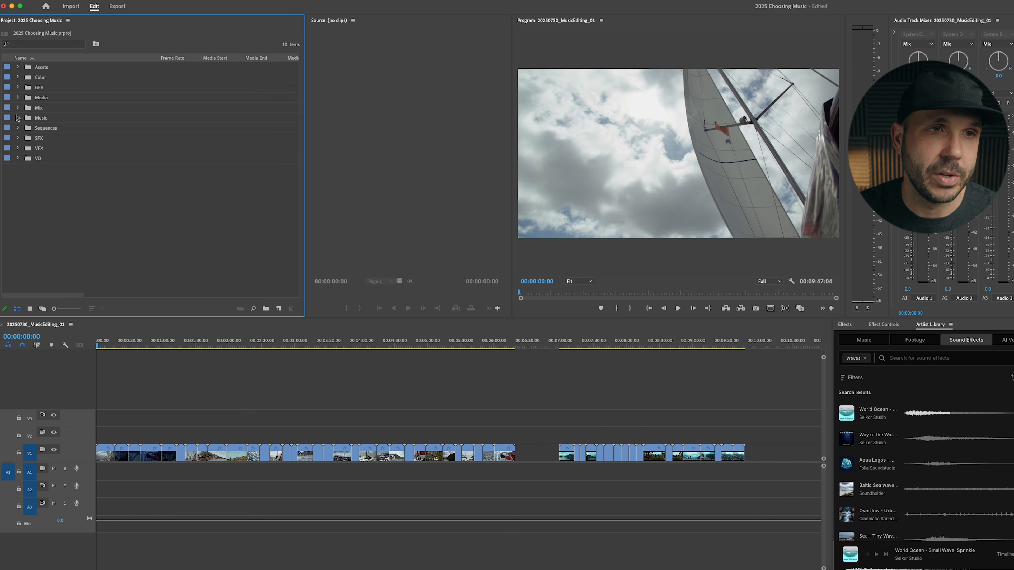
- Look through the footage clips in the Media bin and scrub the sequence as far as 00:09:39:03
{"action": "left_click", "coordinate": [18, 97]}
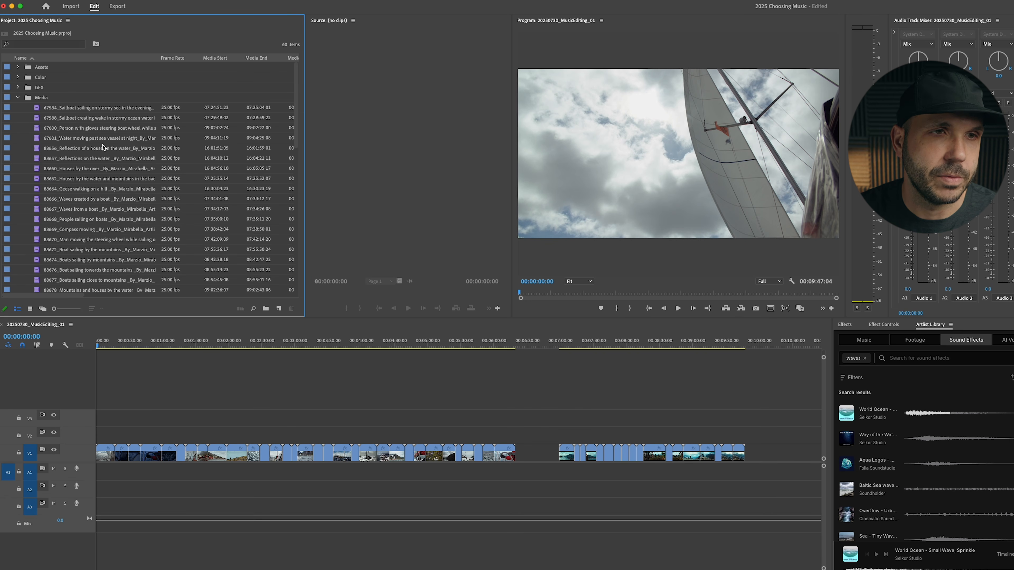
{"action": "scroll", "coordinate": [95, 160], "scroll_direction": "down", "scroll_amount": 5}
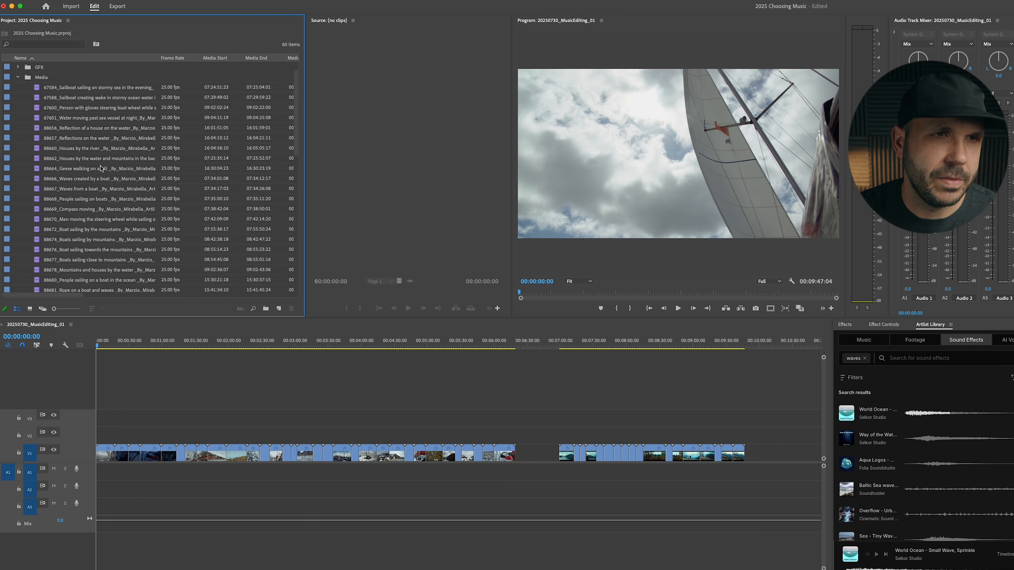
{"action": "scroll", "coordinate": [89, 162], "scroll_direction": "down", "scroll_amount": 7}
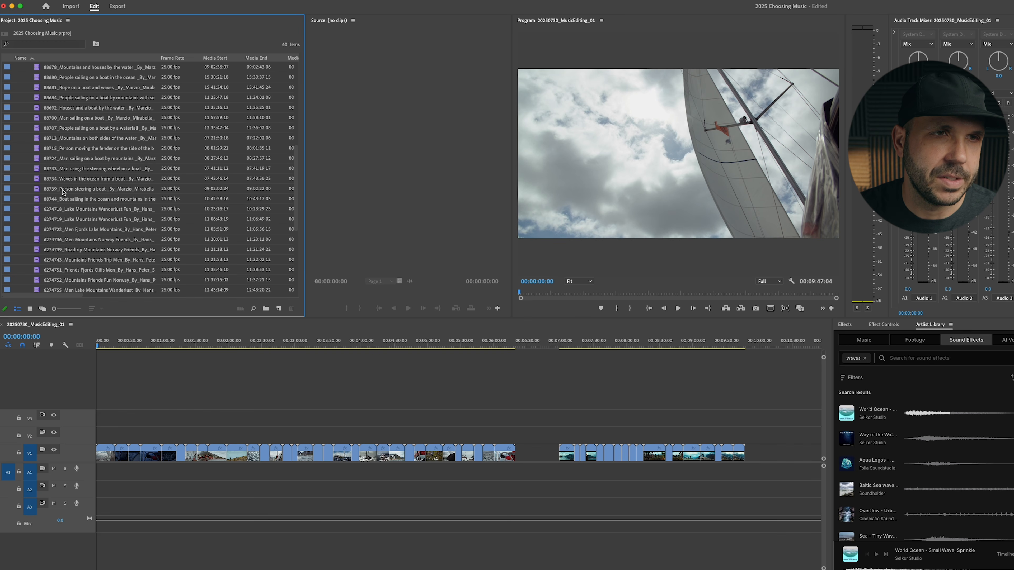
{"action": "left_click", "coordinate": [78, 191]}
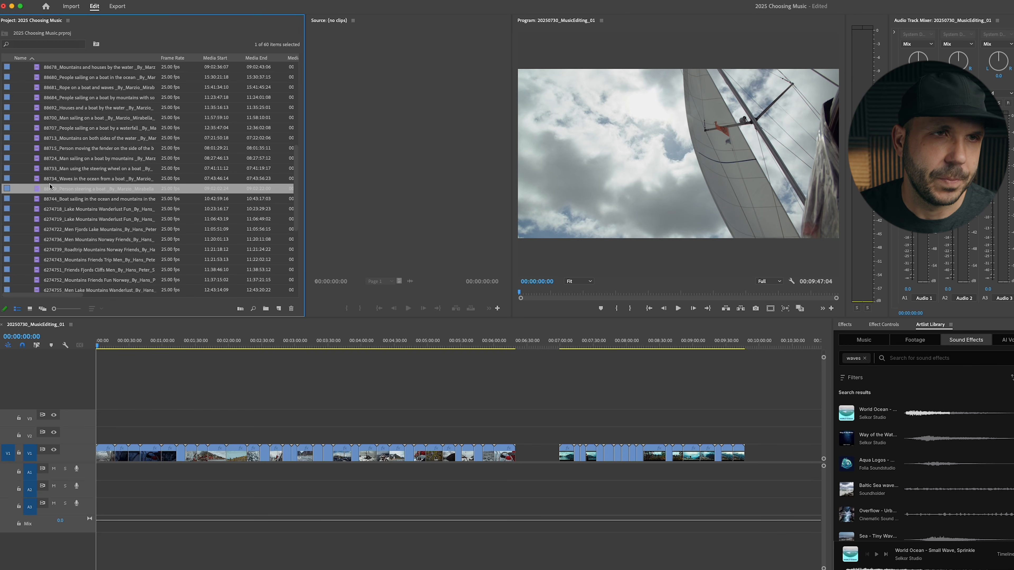
{"action": "scroll", "coordinate": [53, 195], "scroll_direction": "up", "scroll_amount": 12}
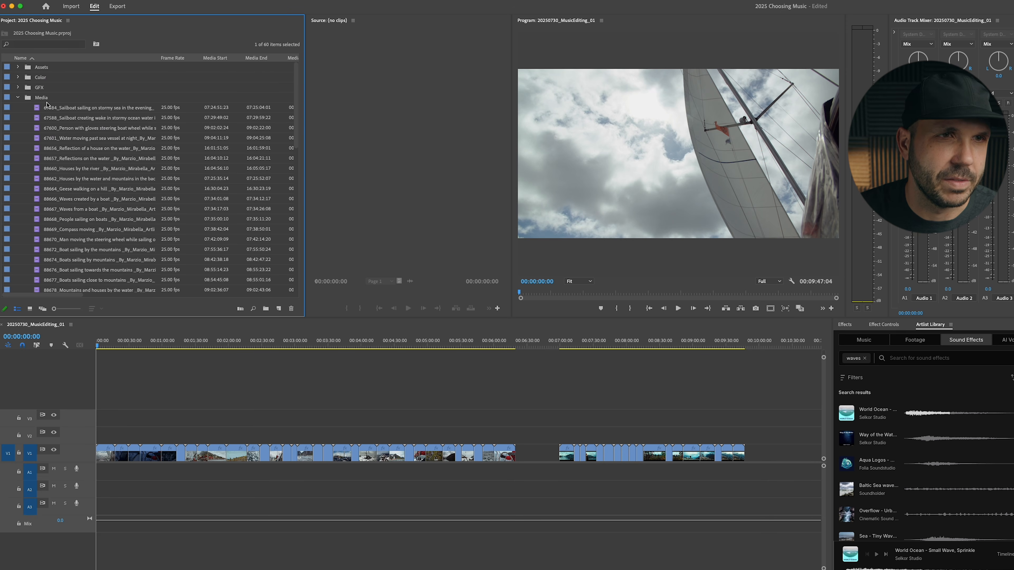
{"action": "scroll", "coordinate": [54, 193], "scroll_direction": "down", "scroll_amount": 12}
{"action": "scroll", "coordinate": [67, 197], "scroll_direction": "up", "scroll_amount": 12}
{"action": "left_click", "coordinate": [125, 356]}
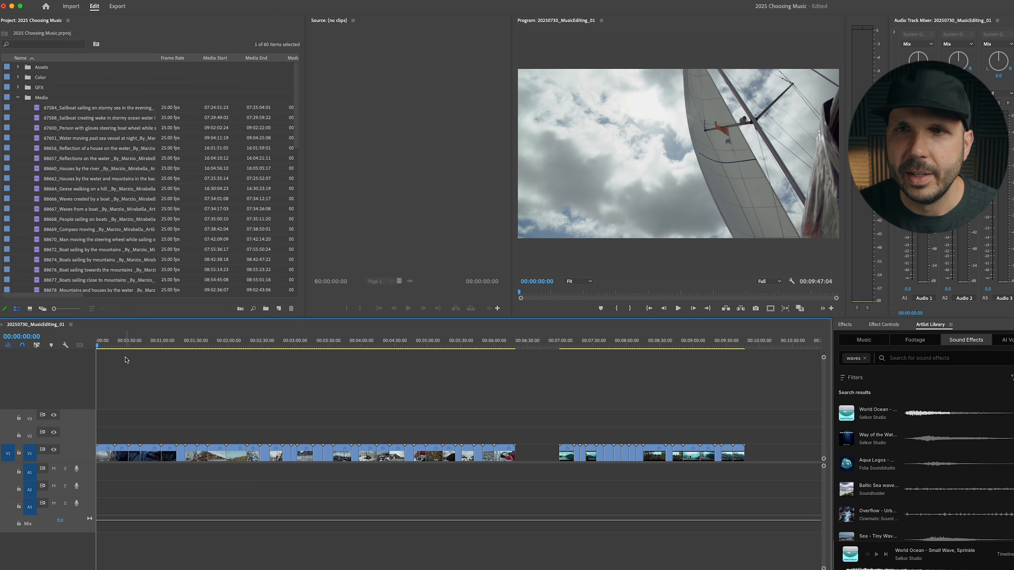
{"action": "left_click_drag", "start_coordinate": [105, 344], "coordinate": [736, 345]}
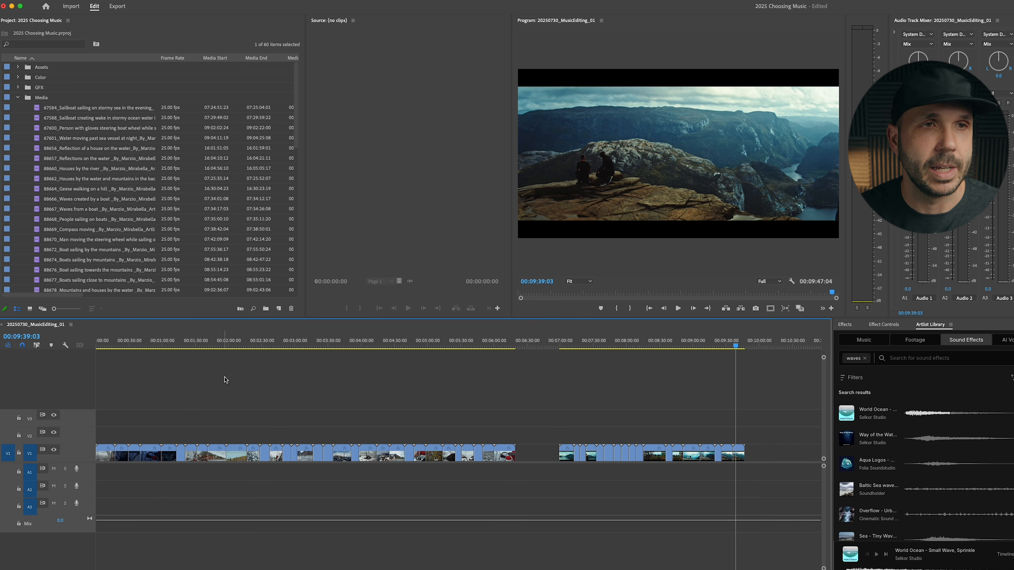
- Open the Media bin and create a new sequence from all of its clips, going through to its end
{"action": "left_click", "coordinate": [52, 108]}
{"action": "double_click", "coordinate": [48, 98]}
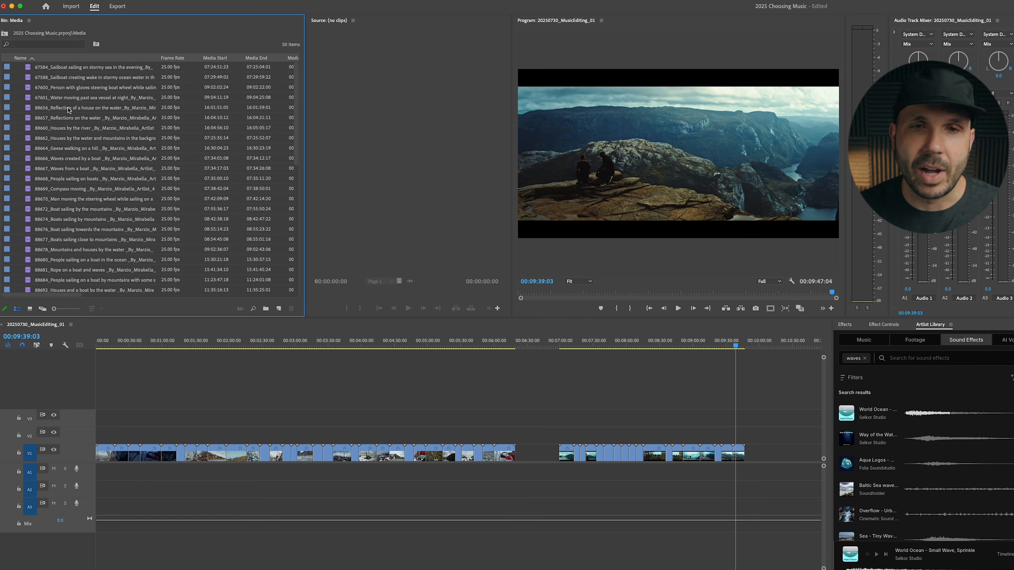
{"action": "key", "text": "super+a"}
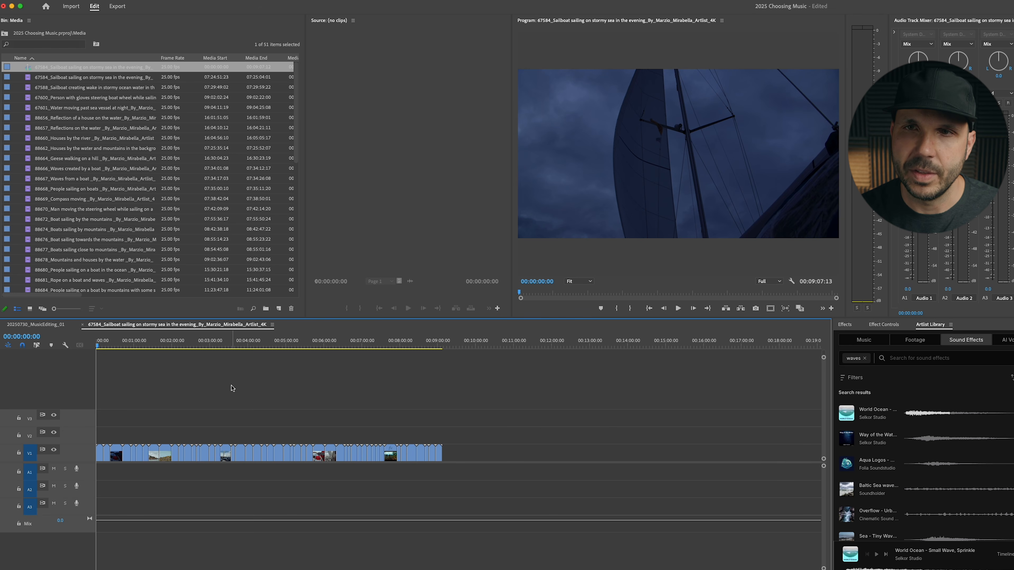
{"action": "key", "text": "space"}
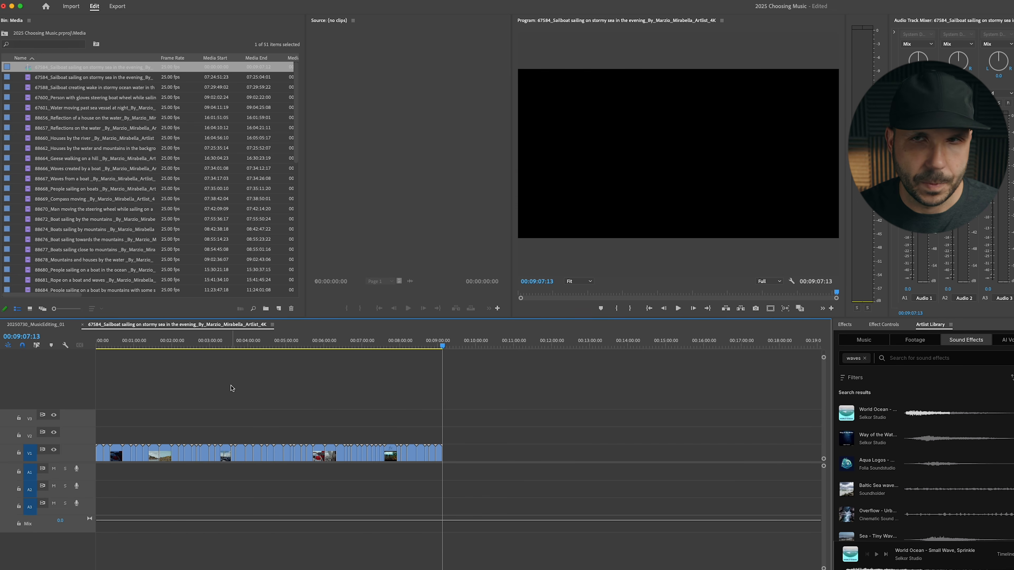
- Close the all-clips sequence and scrub 20250730_MusicEditing_01 to 00:05:03:13
{"action": "left_click", "coordinate": [82, 324]}
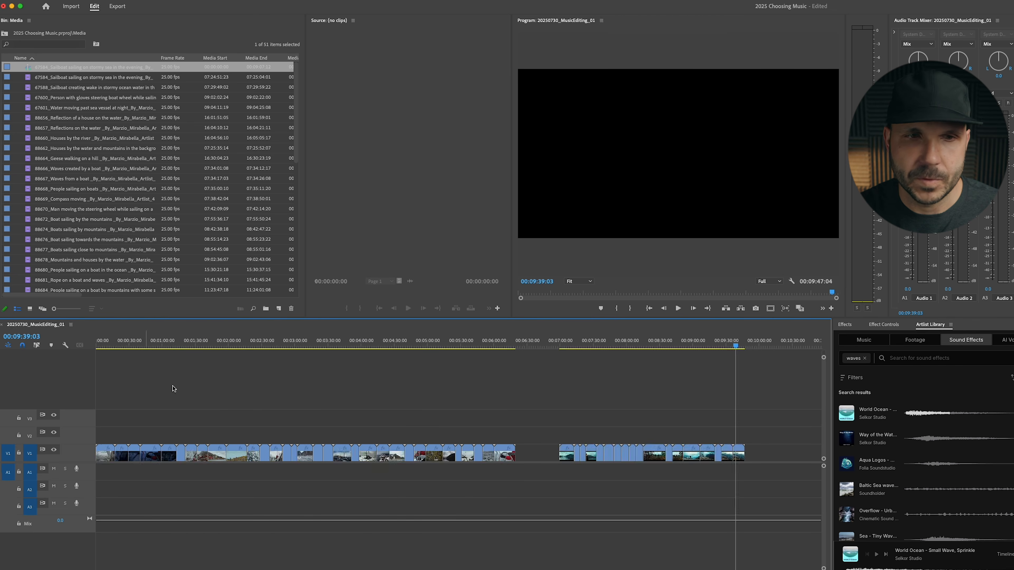
{"action": "left_click_drag", "start_coordinate": [164, 348], "coordinate": [431, 379]}
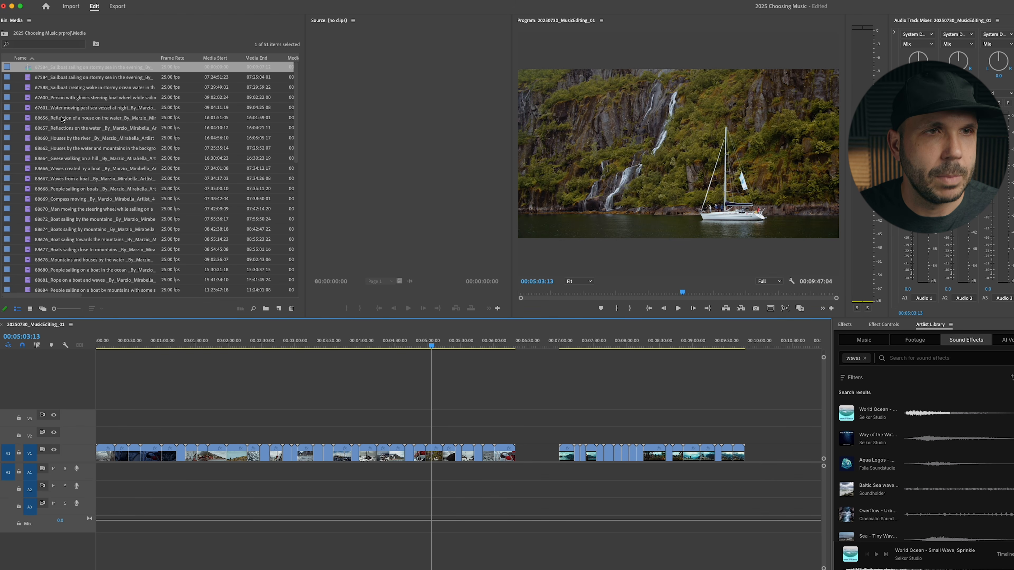
- Return to the project's root level and collapse the Media bin
{"action": "left_click", "coordinate": [28, 67]}
{"action": "left_click", "coordinate": [86, 116]}
{"action": "key", "text": "super+Up"}
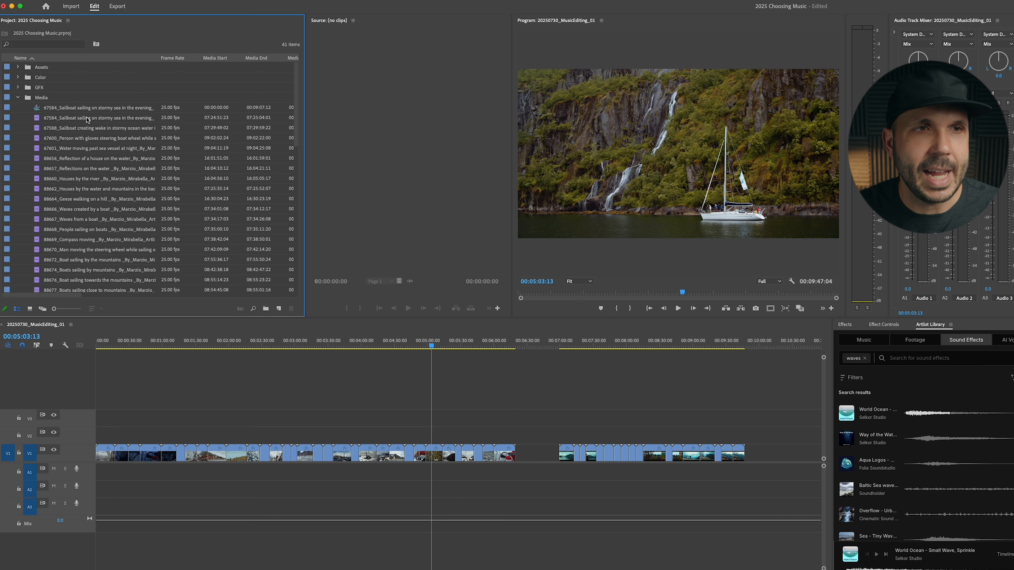
{"action": "left_click", "coordinate": [18, 98]}
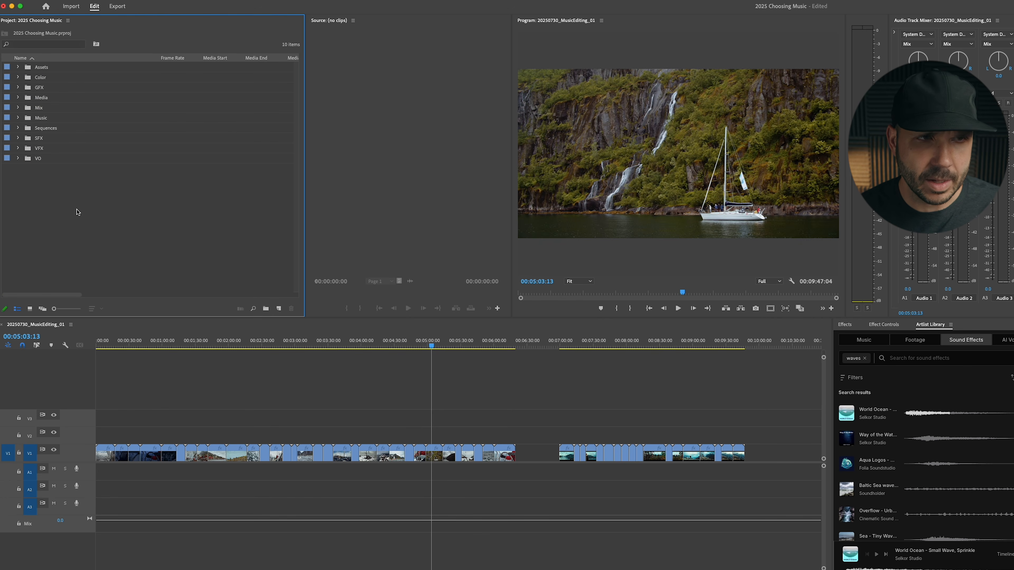
- Expand the Sequences bin and duplicate the 20250730_MusicEditing_01 sequence
{"action": "left_click", "coordinate": [18, 128]}
{"action": "left_click", "coordinate": [38, 139]}
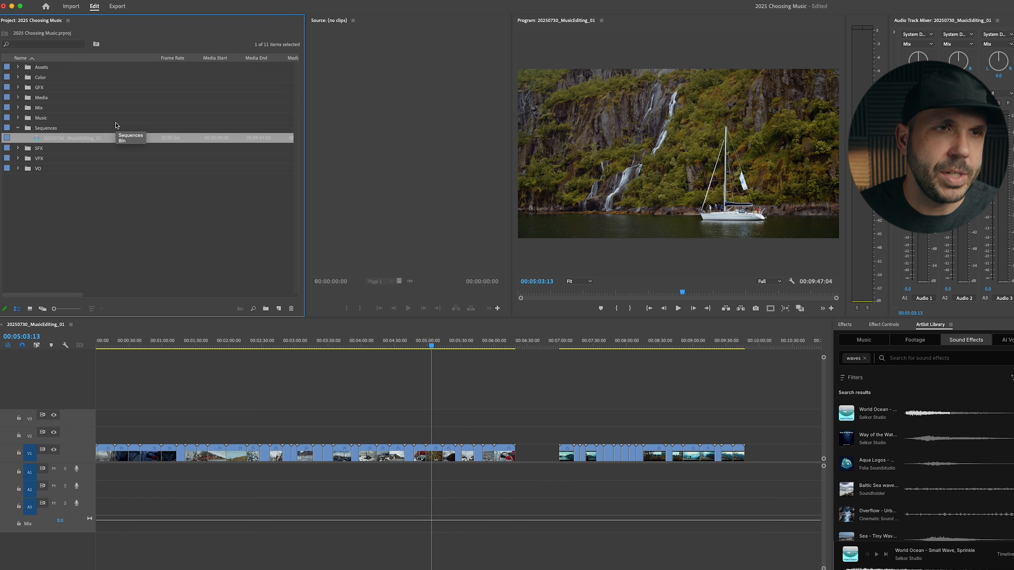
{"action": "left_click", "coordinate": [196, 369]}
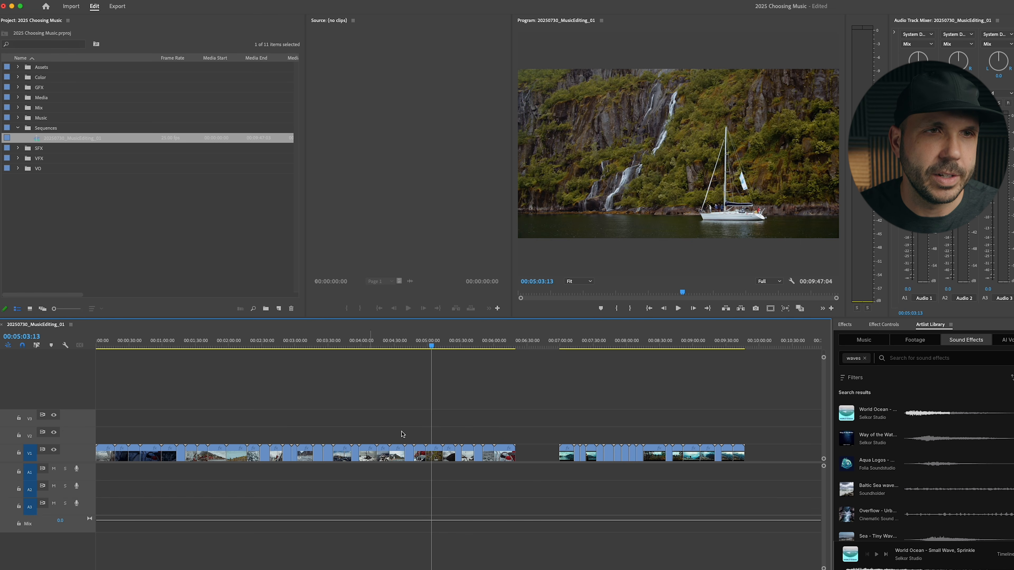
{"action": "left_click", "coordinate": [35, 138]}
{"action": "key", "text": "super+shift+slash"}
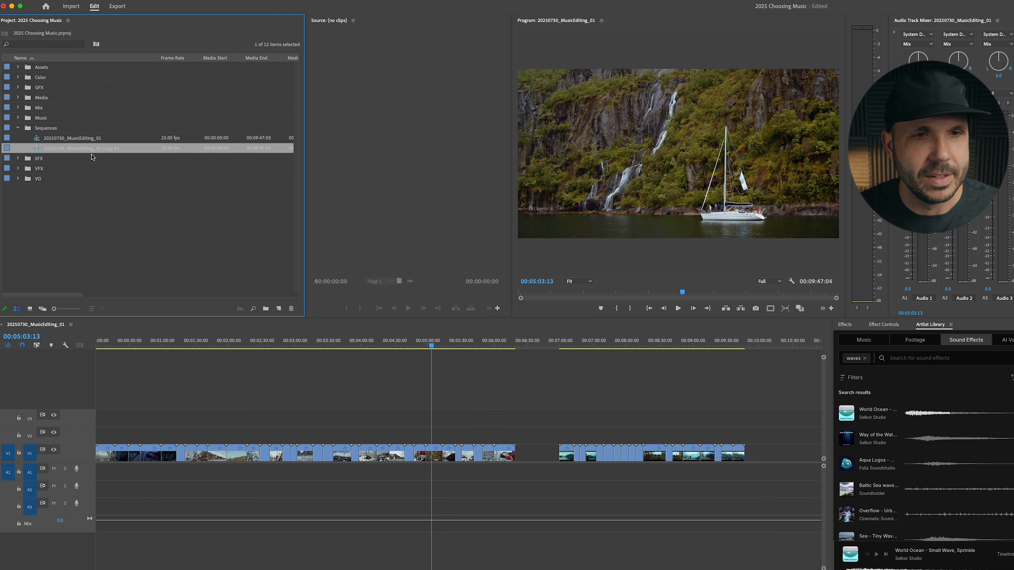
- Rename the duplicated sequence as 20250730_MusicEditing_02 and open it in the timeline
{"action": "key", "text": "Return"}
{"action": "left_click_drag", "start_coordinate": [102, 149], "coordinate": [147, 156]}
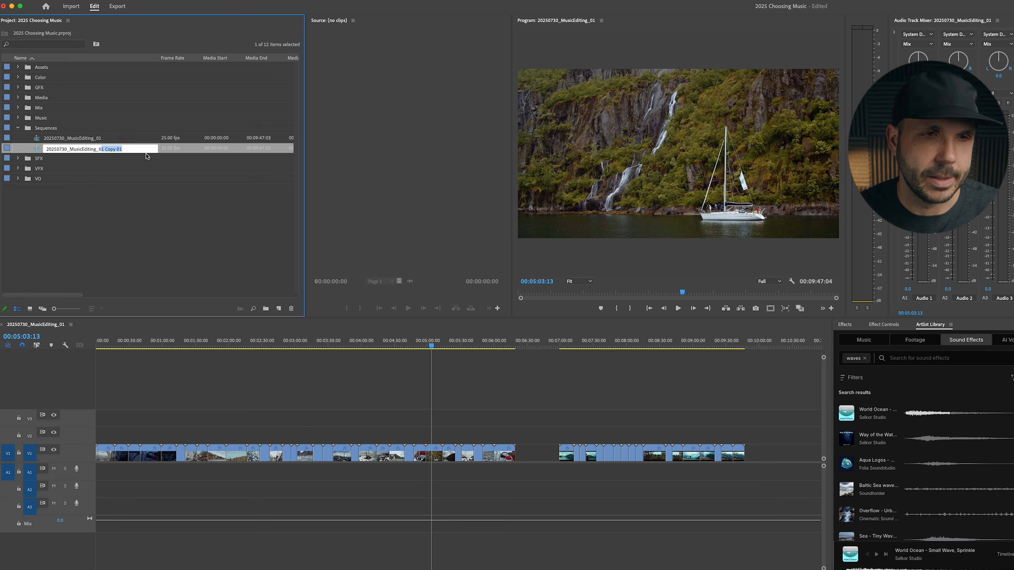
{"action": "type", "text": "2"}
{"action": "key", "text": "Return"}
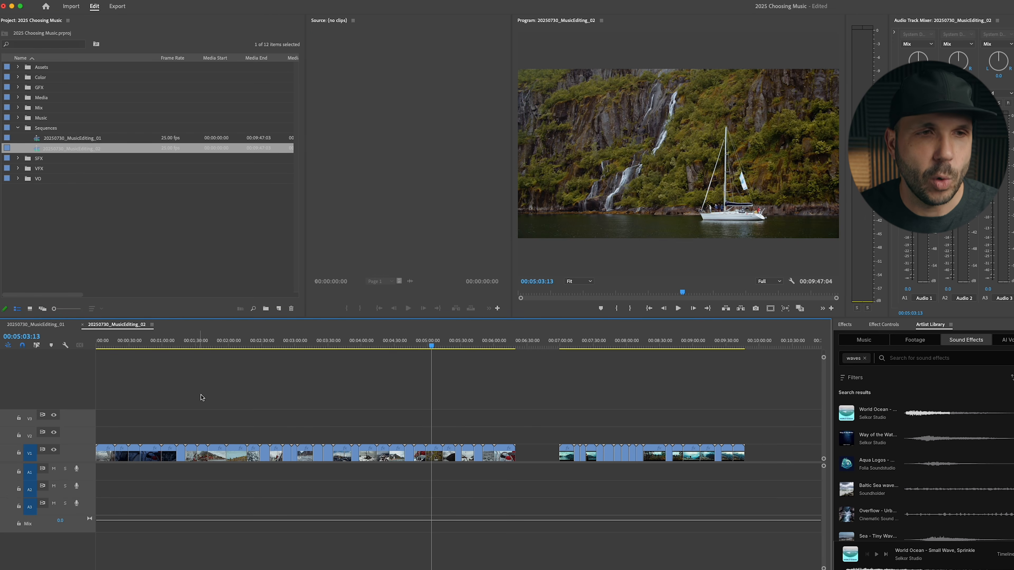
{"action": "left_click", "coordinate": [159, 368]}
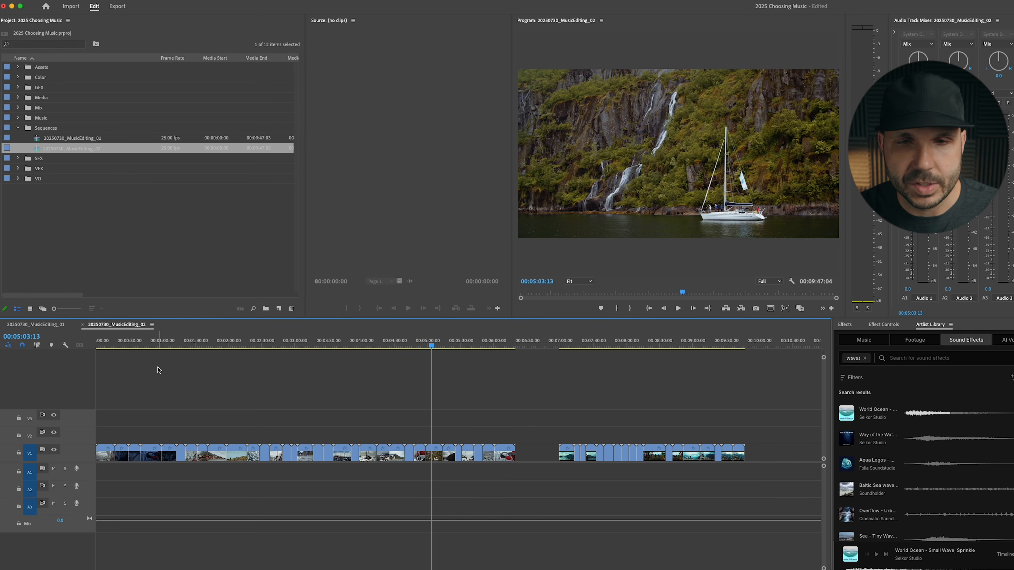
- Compare the timelines of 20250730_MusicEditing_01 and 20250730_MusicEditing_02
{"action": "left_click", "coordinate": [40, 324]}
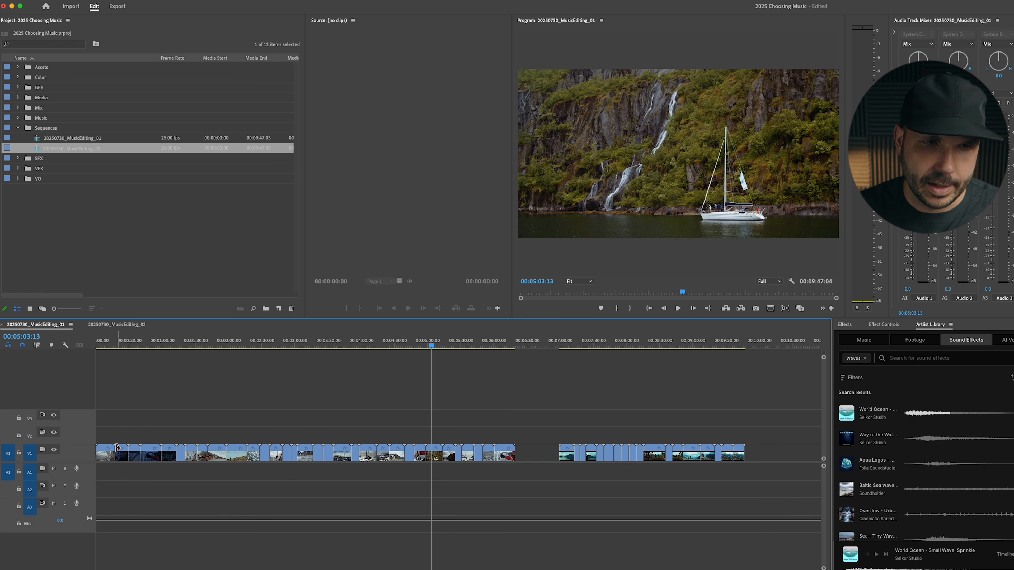
{"action": "left_click", "coordinate": [122, 326]}
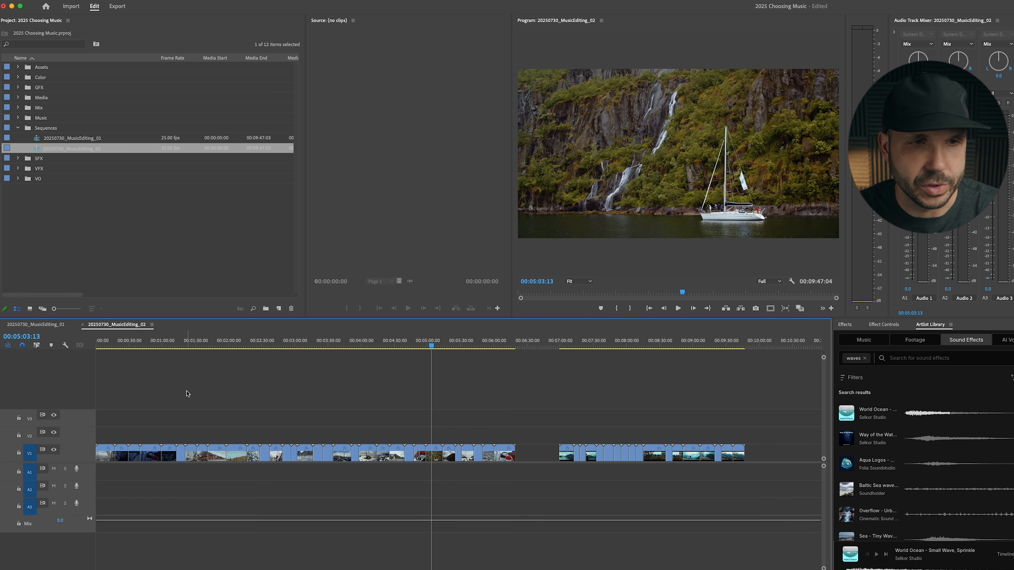
{"action": "left_click", "coordinate": [39, 325]}
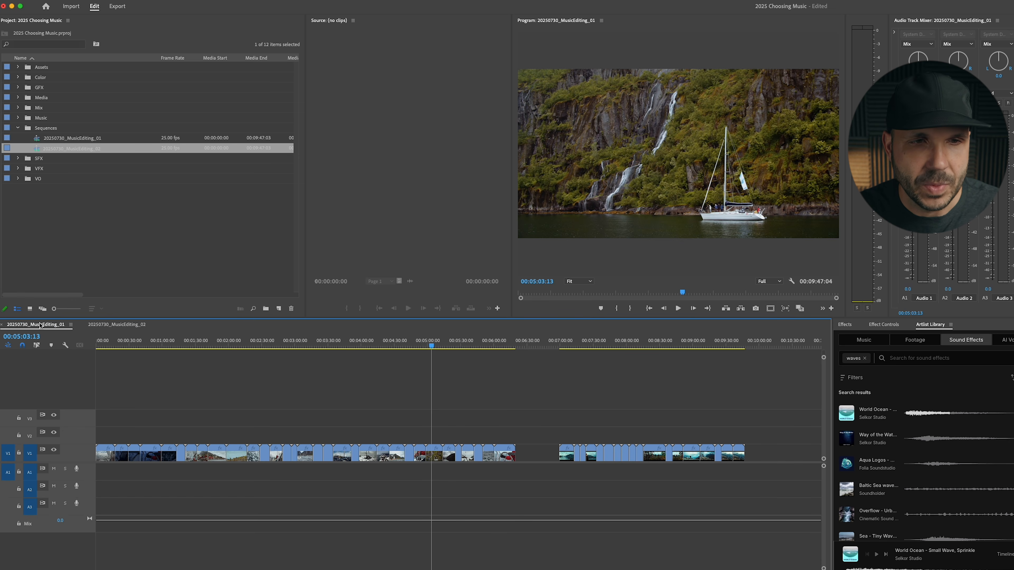
- In 20250730_MusicEditing_02, match-frame the red houses clip at 00:01:44:09 into the Source monitor
{"action": "left_click", "coordinate": [119, 324]}
{"action": "left_click_drag", "start_coordinate": [206, 346], "coordinate": [212, 346]}
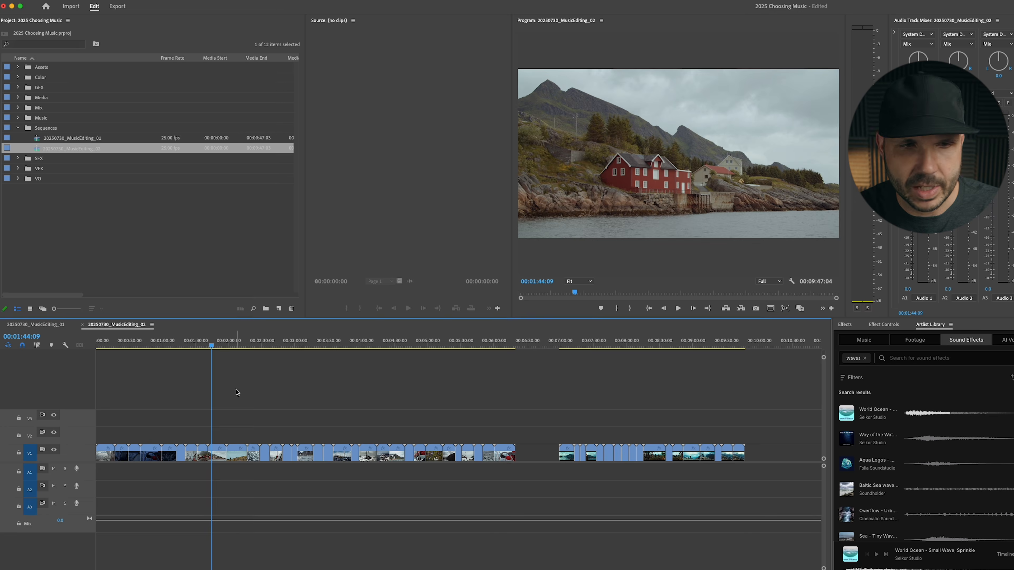
{"action": "key", "text": "f"}
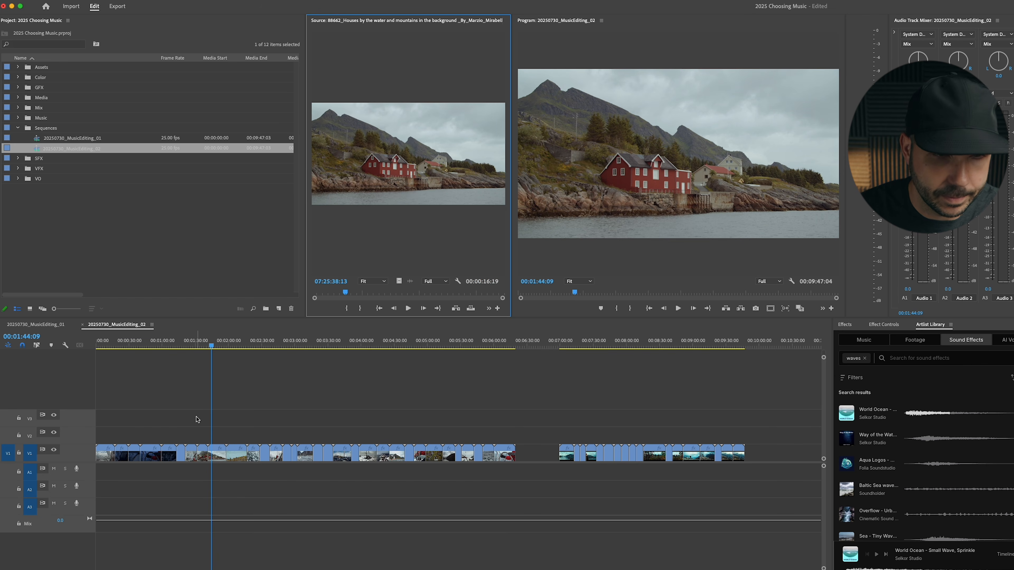
- Delete every clip before and after the red houses clip in 20250730_MusicEditing_02
{"action": "left_click_drag", "start_coordinate": [762, 432], "coordinate": [101, 478]}
{"action": "left_click", "coordinate": [158, 437]}
{"action": "key", "text": "a"}
{"action": "left_click", "coordinate": [232, 453]}
{"action": "key", "text": "Delete"}
{"action": "key", "text": "v"}
{"action": "left_click_drag", "start_coordinate": [204, 434], "coordinate": [80, 477]}
{"action": "key", "text": "Delete"}
- Scrub the remaining clip to 00:01:49:18 and compare the trimmed sequence with the full 20250730_MusicEditing_01 timeline
{"action": "left_click_drag", "start_coordinate": [172, 345], "coordinate": [217, 345]}
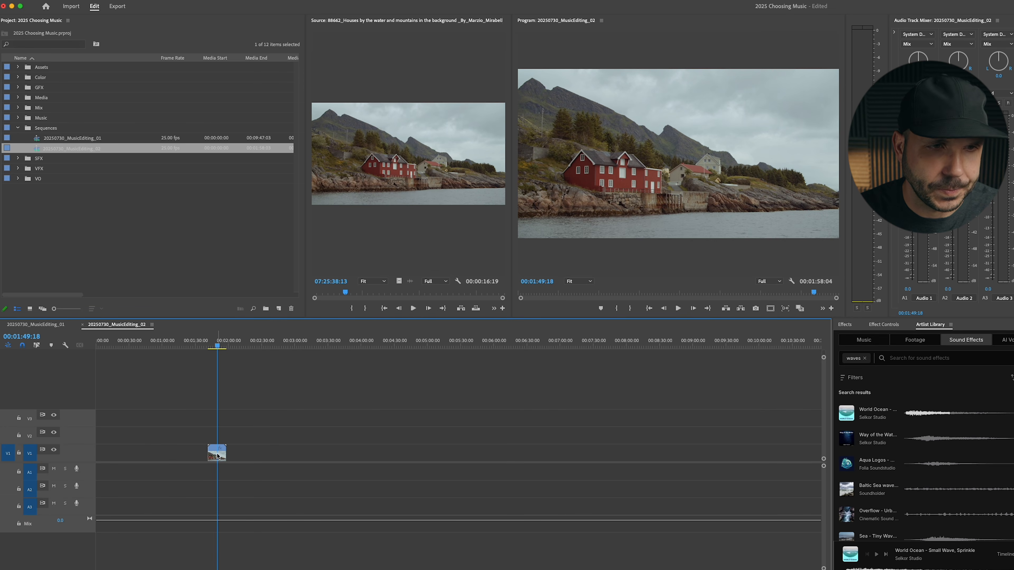
{"action": "left_click", "coordinate": [56, 325]}
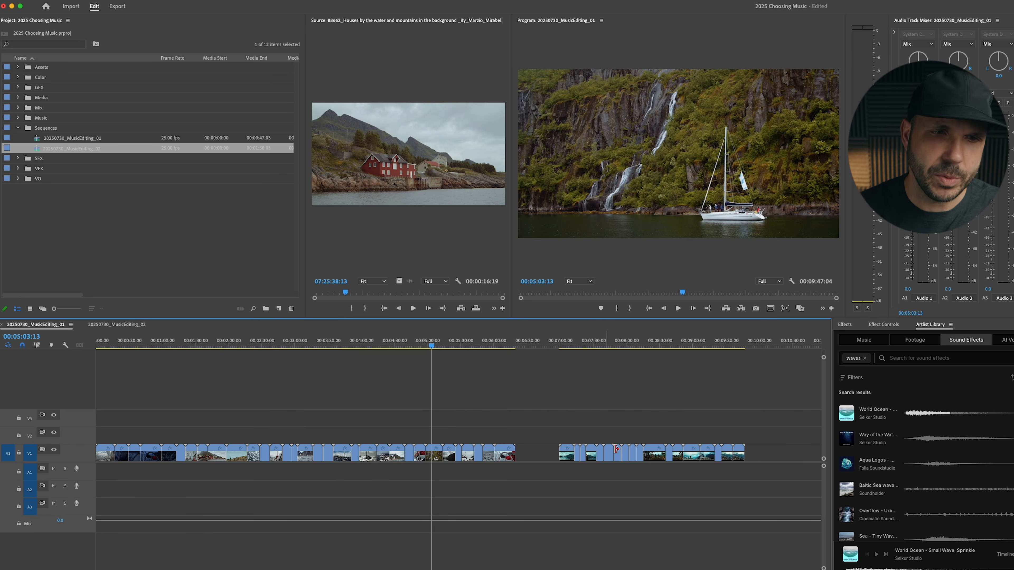
{"action": "left_click", "coordinate": [118, 325]}
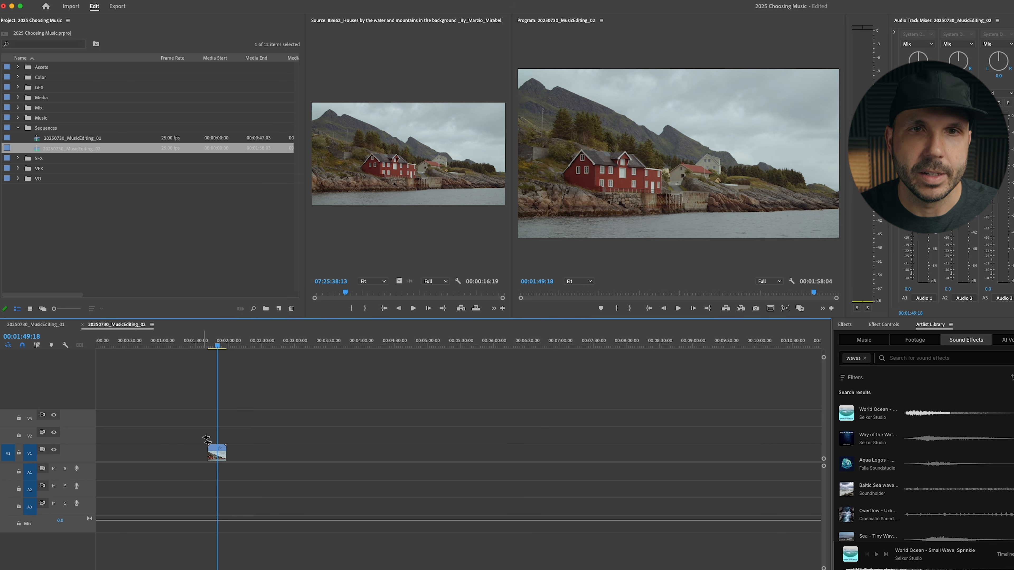
- Select the remaining red houses clip in the timeline and widen the Source monitor
{"action": "left_click", "coordinate": [217, 454]}
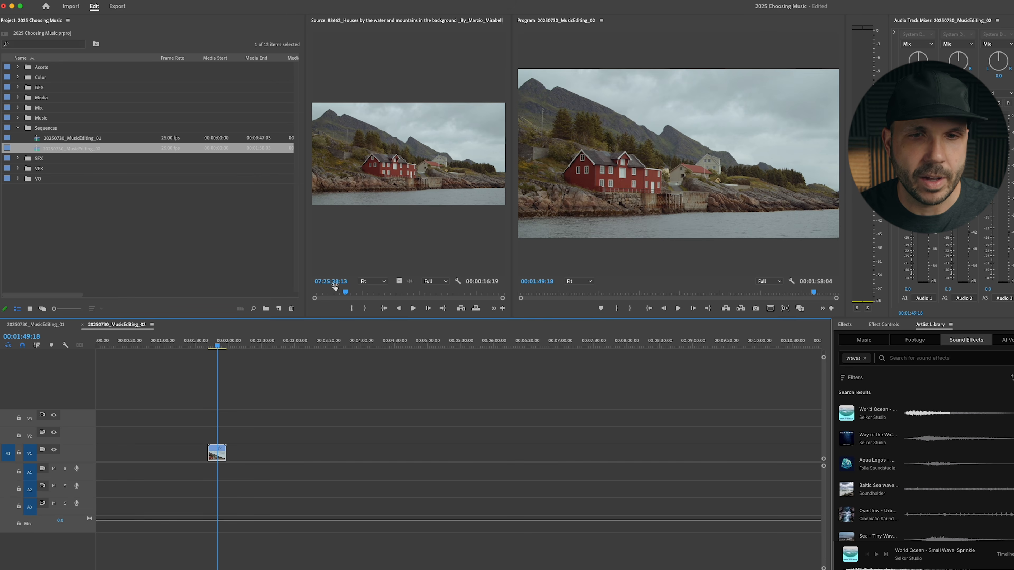
{"action": "left_click_drag", "start_coordinate": [306, 289], "coordinate": [219, 288]}
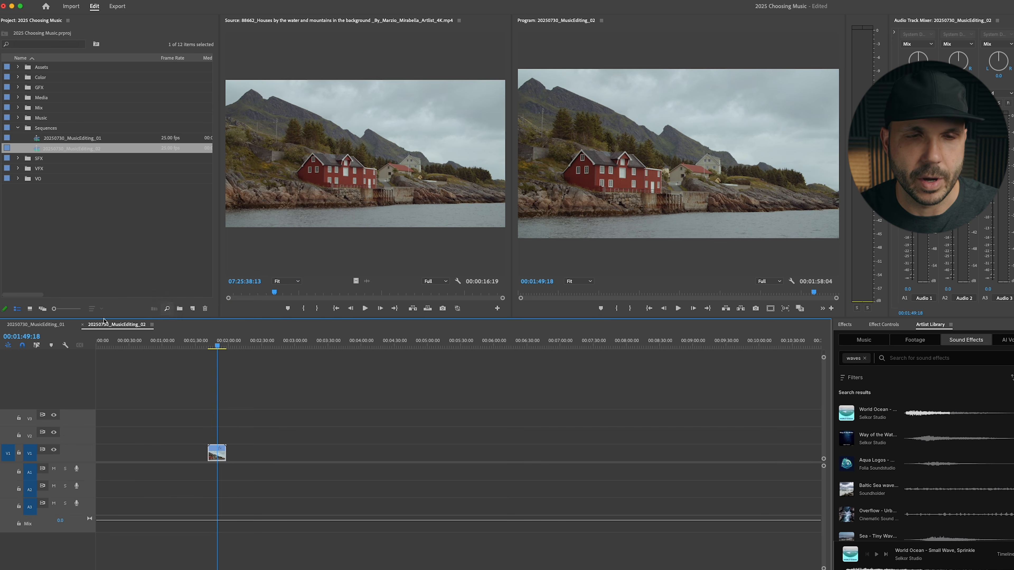
- Locate the Source monitor's red houses frame in 20250730_MusicEditing_01 with reverse match frame and compare it with 20250730_MusicEditing_02
{"action": "left_click", "coordinate": [40, 324]}
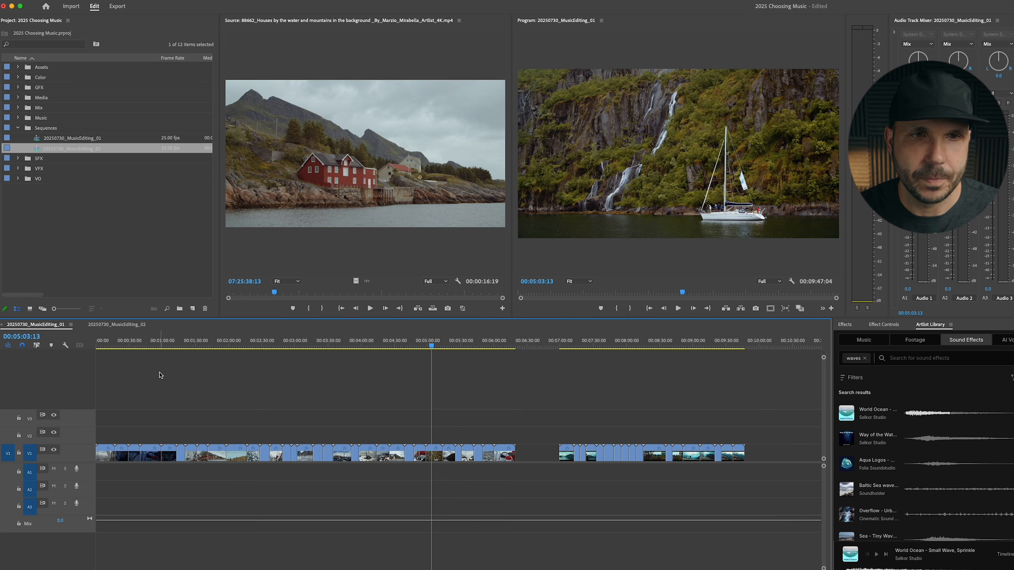
{"action": "key", "text": "shift+r"}
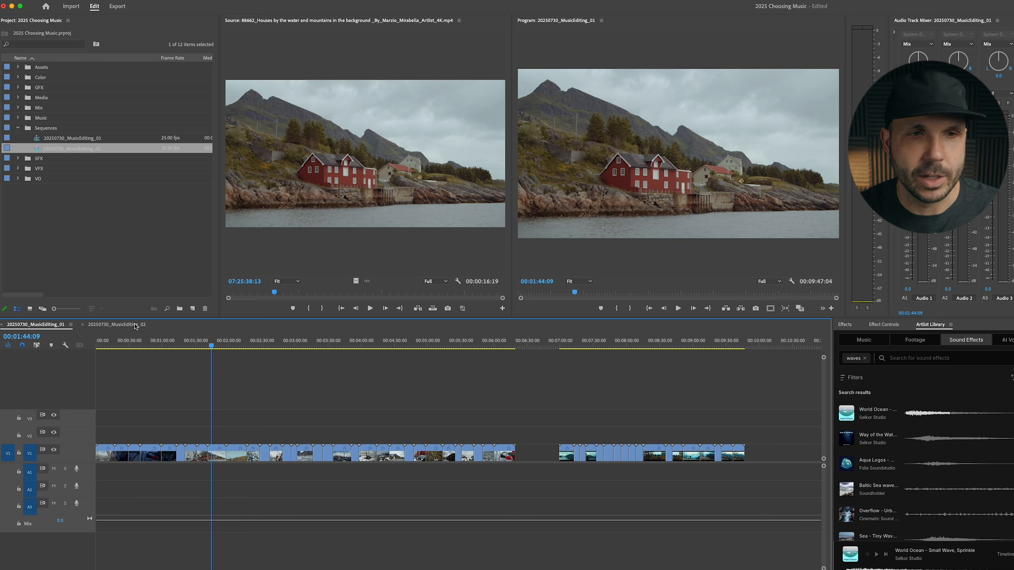
{"action": "left_click", "coordinate": [135, 325]}
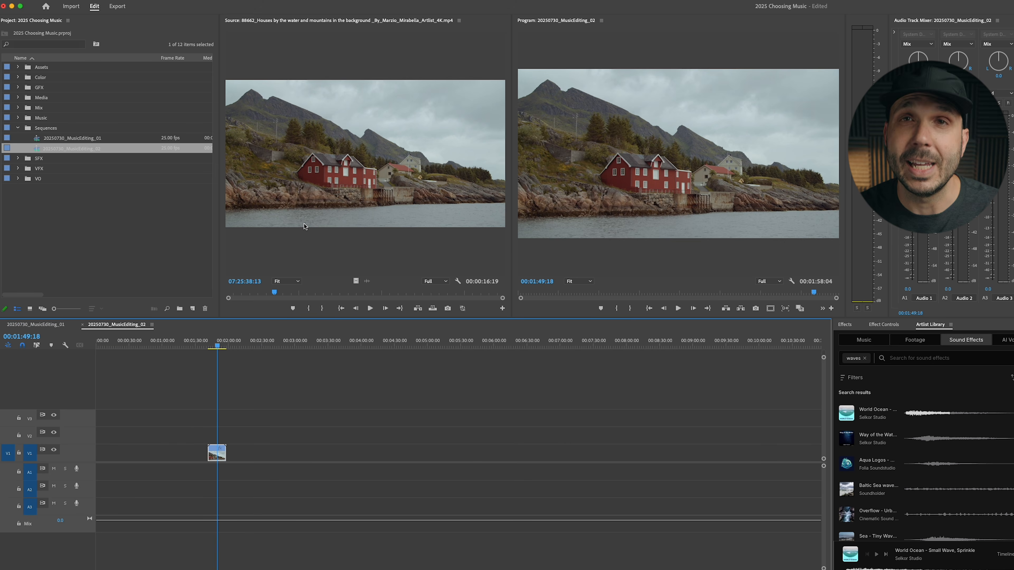
{"action": "left_click", "coordinate": [56, 325]}
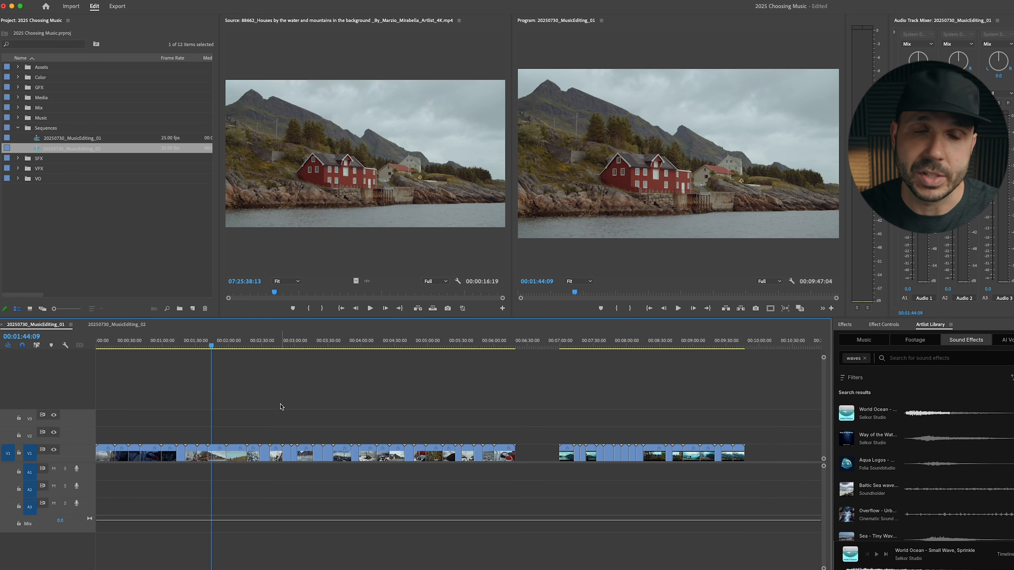
- Undo the clip deletions in 20250730_MusicEditing_02 and move the playhead to the red houses clip's start at 00:01:41:10
{"action": "left_click", "coordinate": [126, 327]}
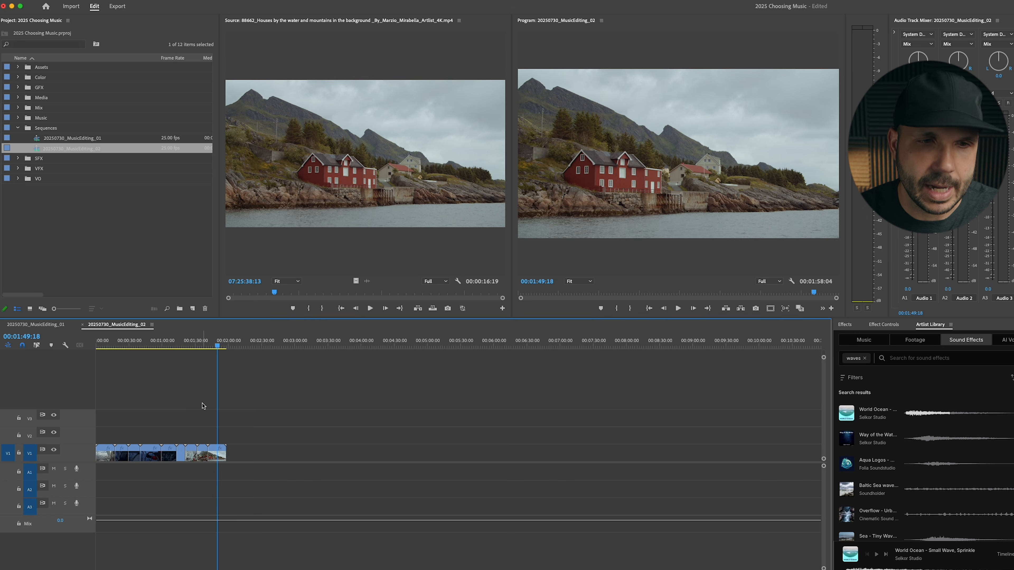
{"action": "left_click", "coordinate": [197, 414]}
{"action": "key", "text": "Up"}
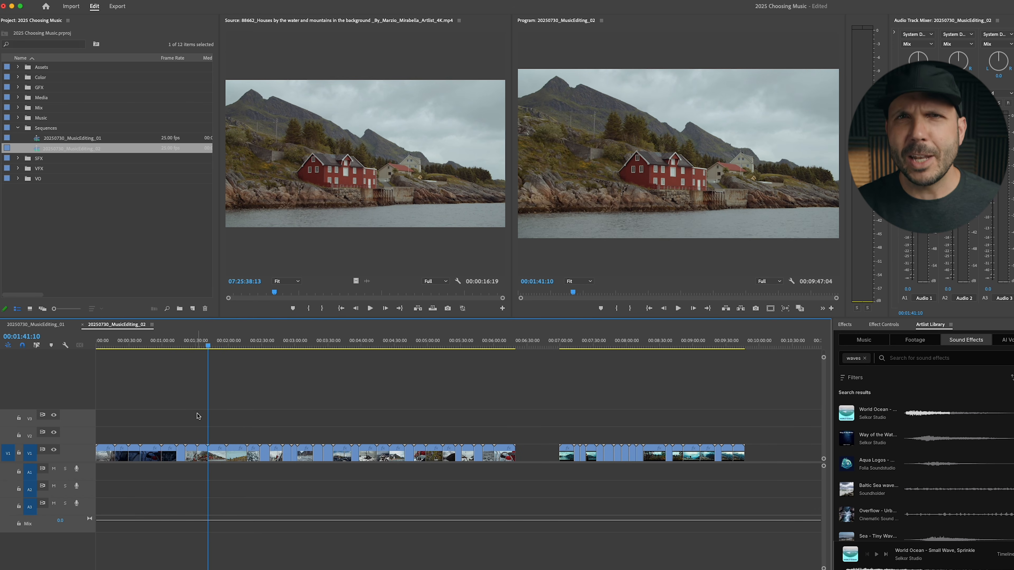
- Go to the start of 20250730_MusicEditing_02, review the opening sailing shots, and return to the first frame
{"action": "key", "text": "j"}
{"action": "key", "text": "j"}
{"action": "key", "text": "j"}
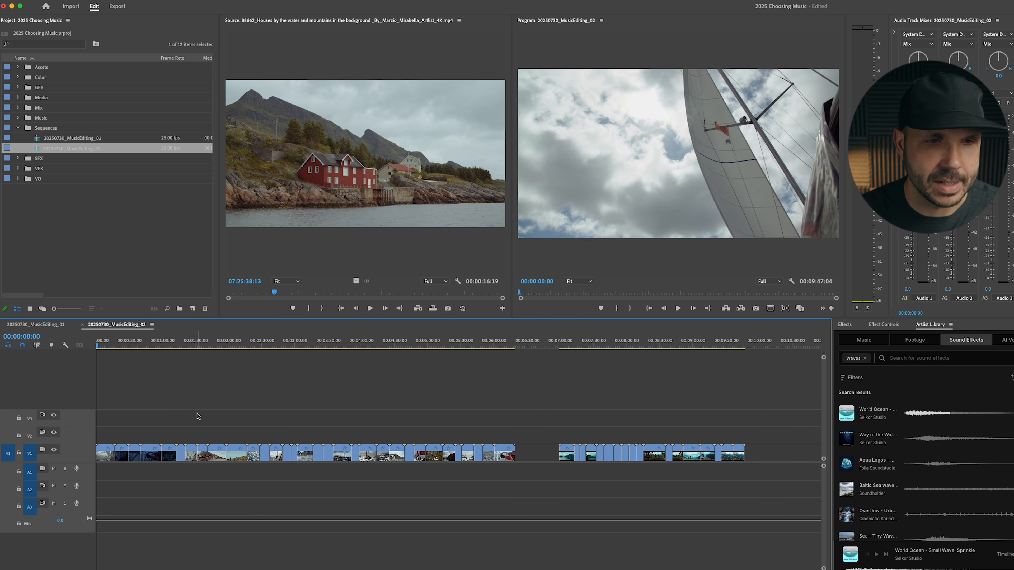
{"action": "key", "text": "minus"}
{"action": "key", "text": "equal"}
{"action": "key", "text": "equal"}
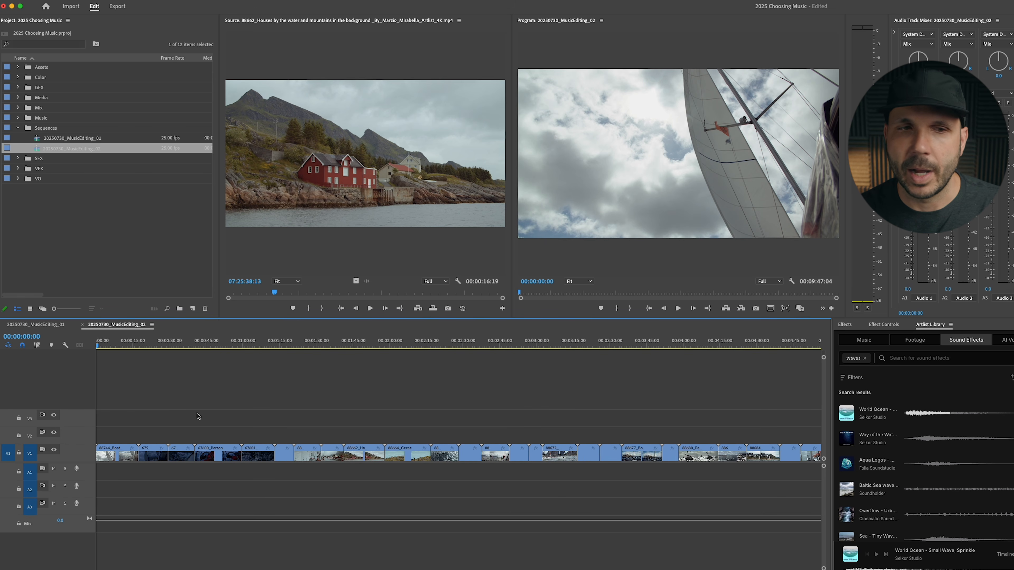
{"action": "key", "text": "minus"}
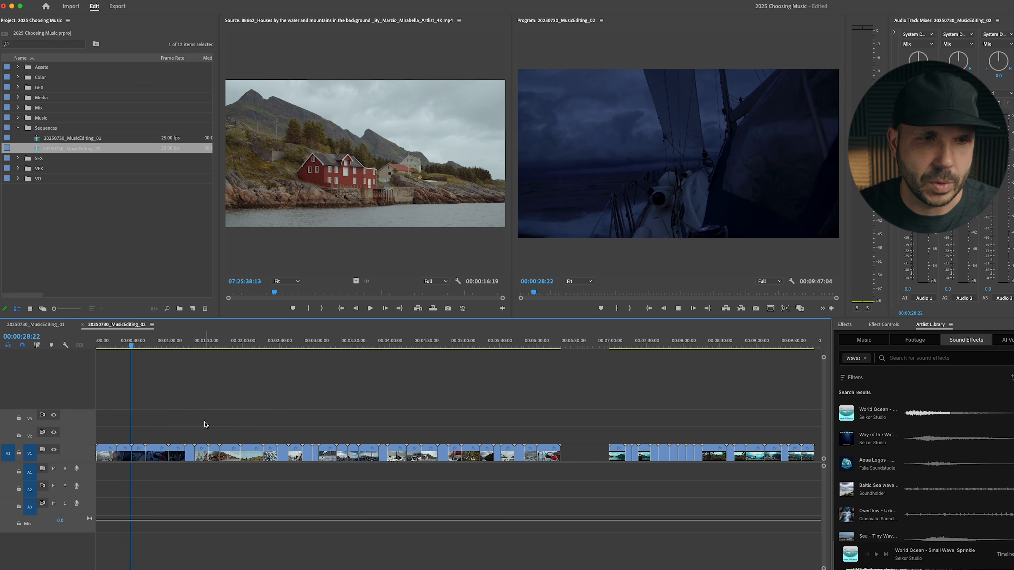
{"action": "key", "text": "Up"}
{"action": "key", "text": "Up"}
{"action": "key", "text": "Up"}
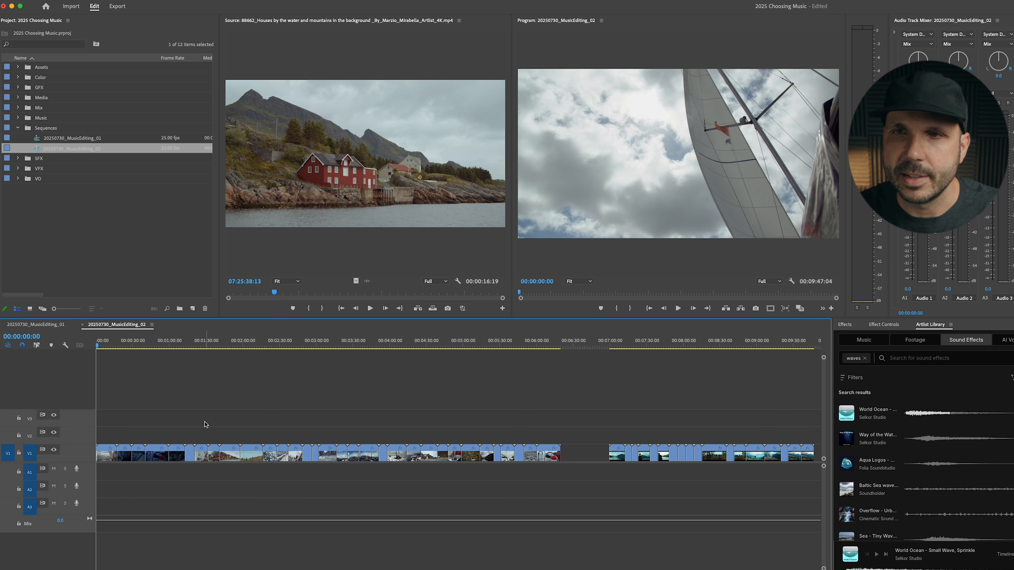
- Cut the opening sailing clip on V1 at 00:00:03:11 and again at 00:00:08:14
{"action": "key", "text": "equal"}
{"action": "key", "text": "equal"}
{"action": "key", "text": "equal"}
{"action": "mouse_move", "coordinate": [123, 346]}
{"action": "left_mouse_down"}
{"action": "mouse_move", "coordinate": [222, 346]}
{"action": "mouse_move", "coordinate": [130, 350]}
{"action": "left_mouse_up"}
{"action": "key", "text": "super+k"}
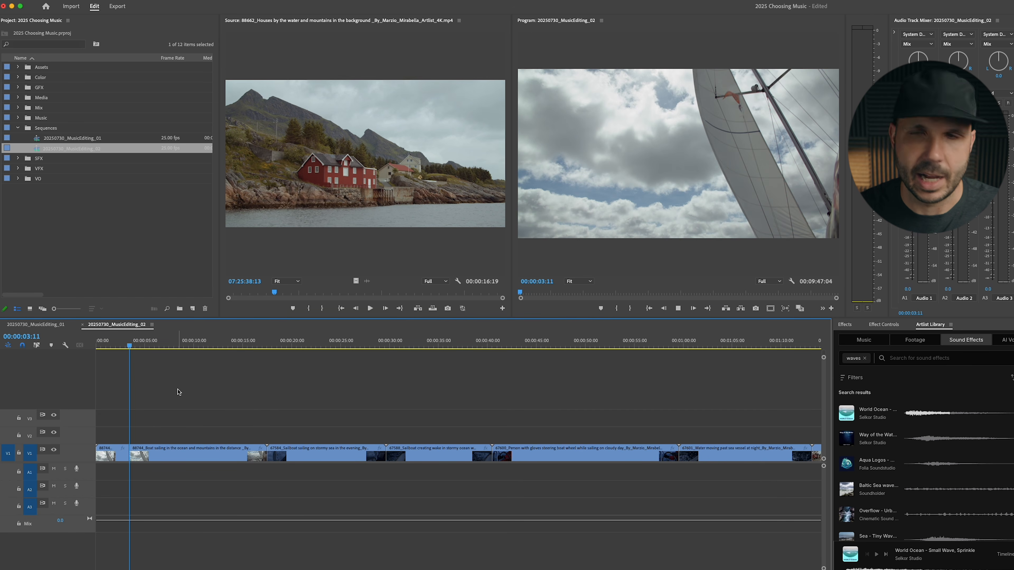
{"action": "key", "text": "space"}
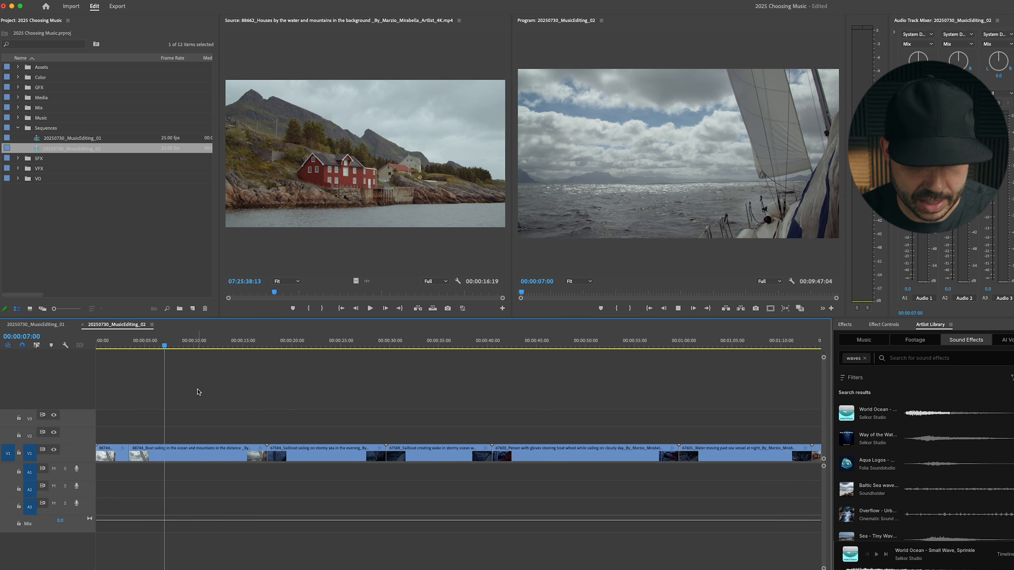
{"action": "key", "text": "super+k"}
{"action": "key", "text": "space"}
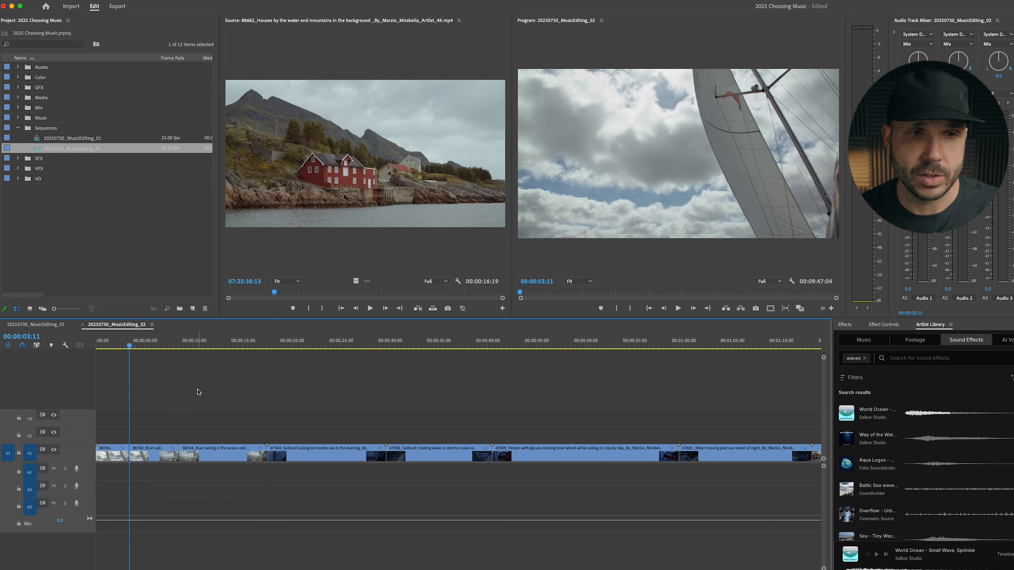
- Move the middle segment of the opening sailing clip from V1 up to track V2
{"action": "key", "text": "d"}
{"action": "key", "text": "alt+Up"}
{"action": "key", "text": "backslash"}
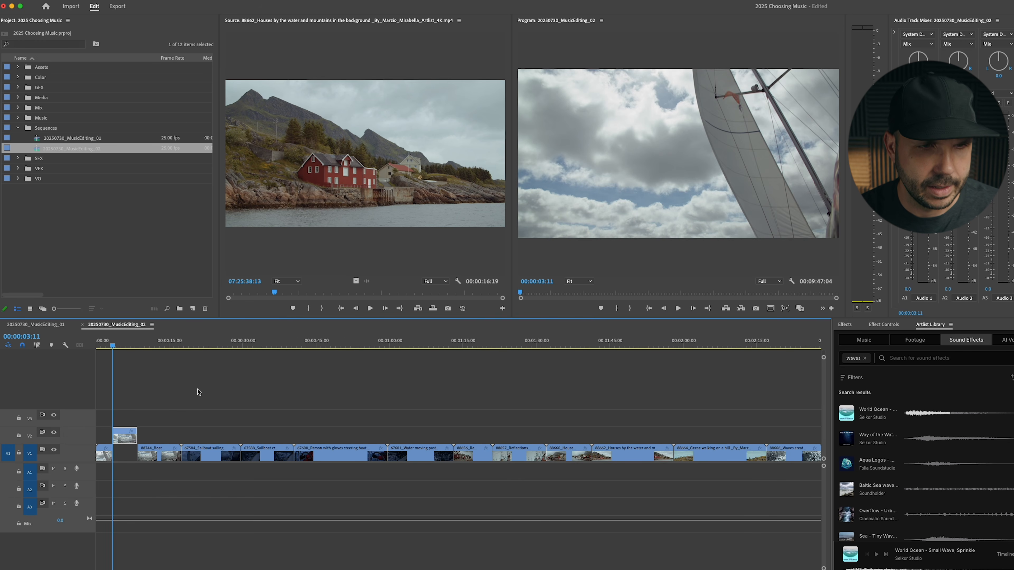
- Return to the start of the segment on V2 and add an unnamed comment marker at 00:00:03:11
{"action": "key", "text": "minus"}
{"action": "key", "text": "Down"}
{"action": "key", "text": "Down"}
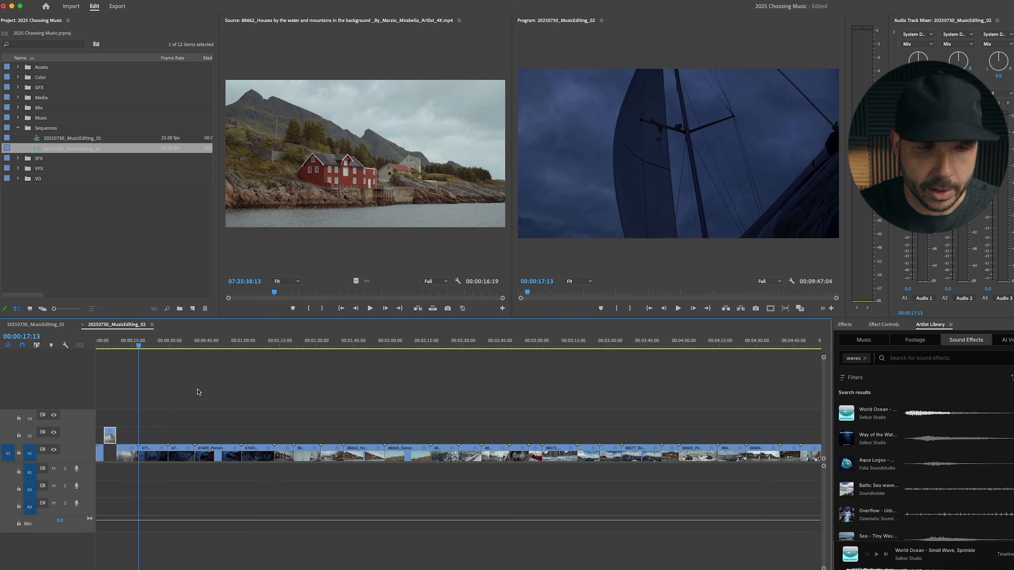
{"action": "key", "text": "equal"}
{"action": "key", "text": "equal"}
{"action": "key", "text": "equal"}
{"action": "key", "text": "Up"}
{"action": "key", "text": "Up"}
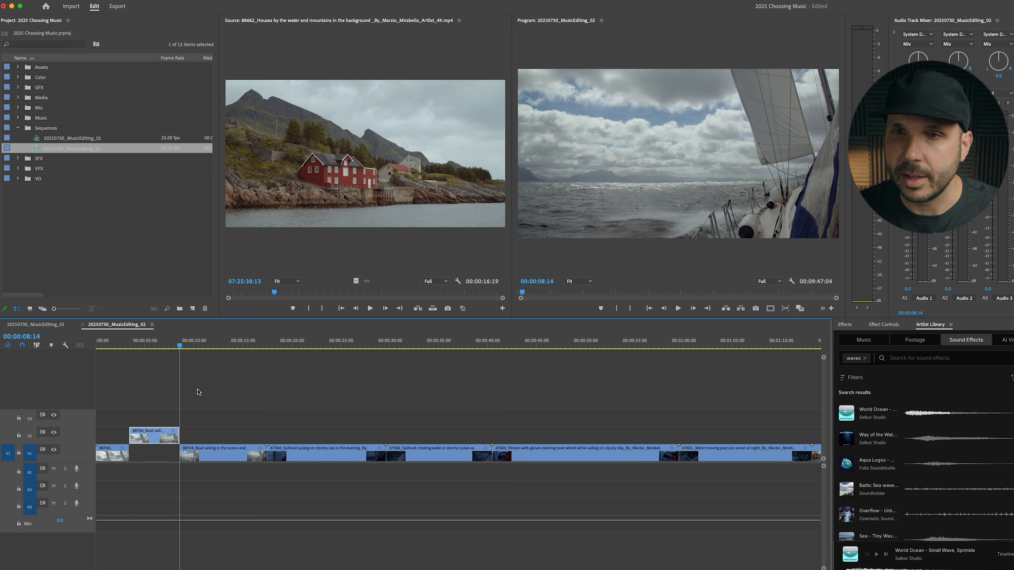
{"action": "key", "text": "m"}
{"action": "key", "text": "m"}
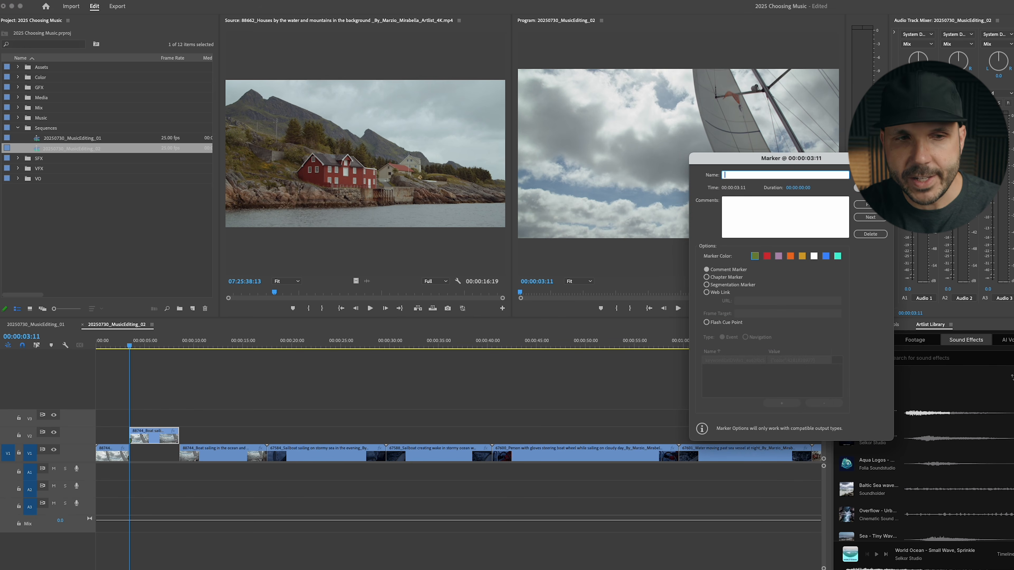
{"action": "key", "text": "Return"}
{"action": "key", "text": "backslash"}
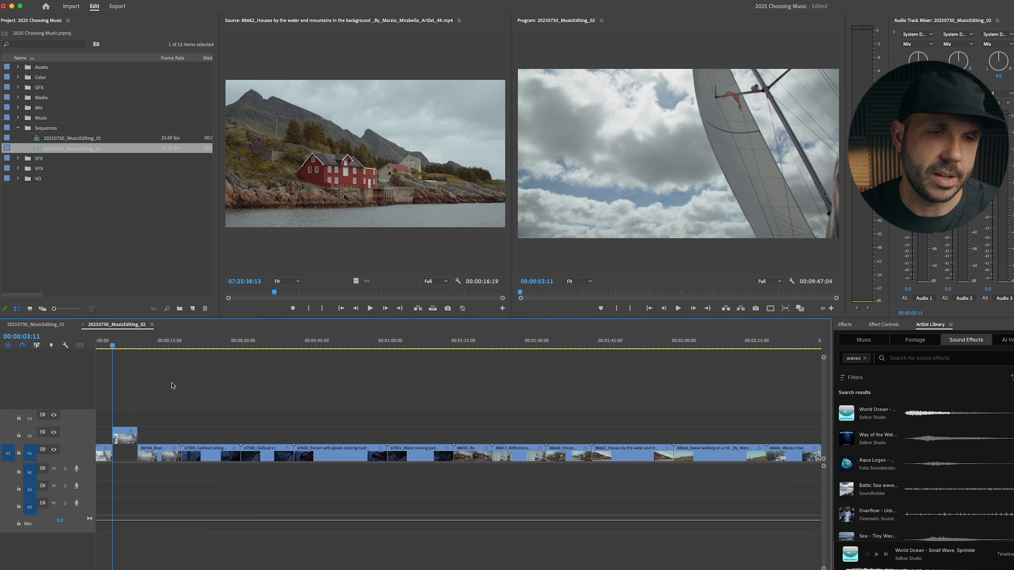
- Step back and forth through the edit points of the dark night-sailing clips in the first minute
{"action": "key", "text": "backslash"}
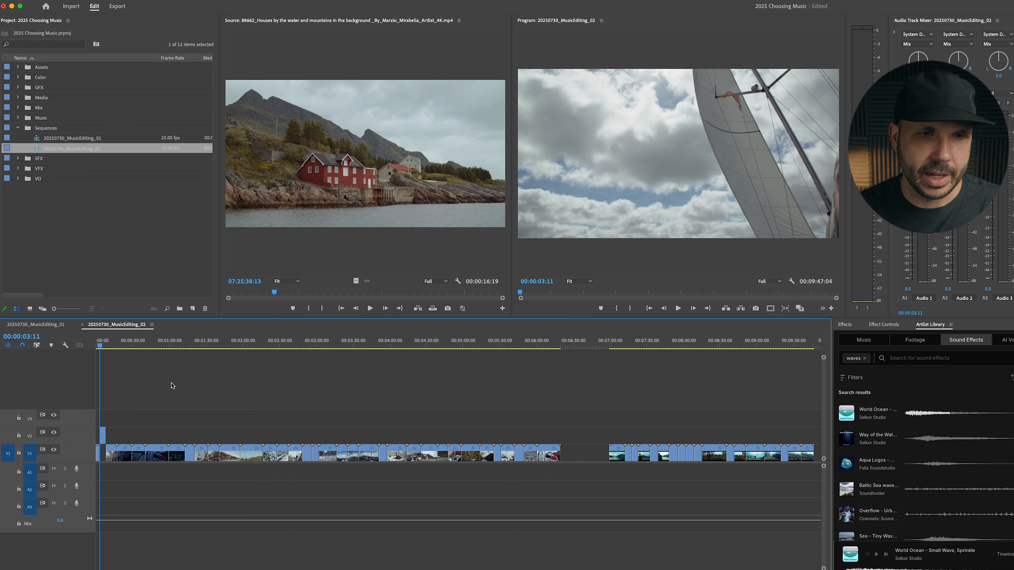
{"action": "key", "text": "Down"}
{"action": "key", "text": "Down"}
{"action": "key", "text": "Down"}
{"action": "key", "text": "Down"}
{"action": "key", "text": "Down"}
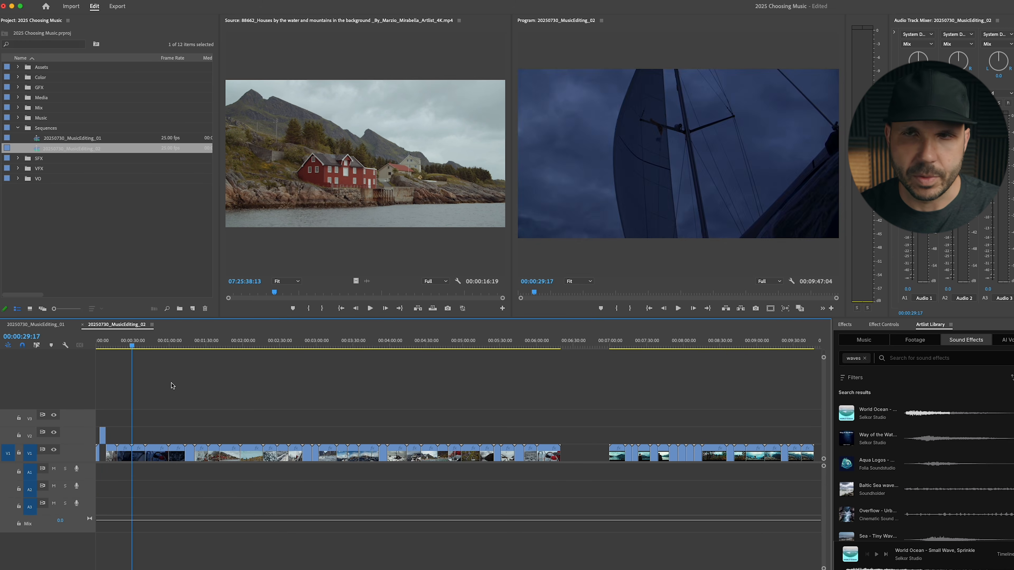
{"action": "key", "text": "Down"}
{"action": "key", "text": "Down"}
{"action": "key", "text": "Up"}
{"action": "key", "text": "Up"}
{"action": "key", "text": "Up"}
{"action": "key", "text": "Up"}
{"action": "key", "text": "Up"}
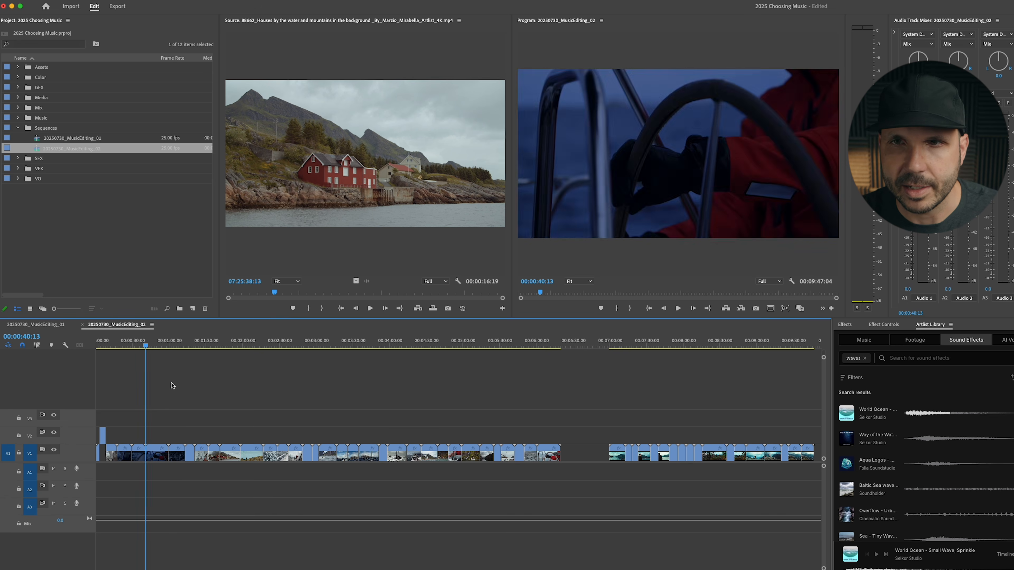
{"action": "key", "text": "Down"}
{"action": "key", "text": "Down"}
{"action": "key", "text": "Down"}
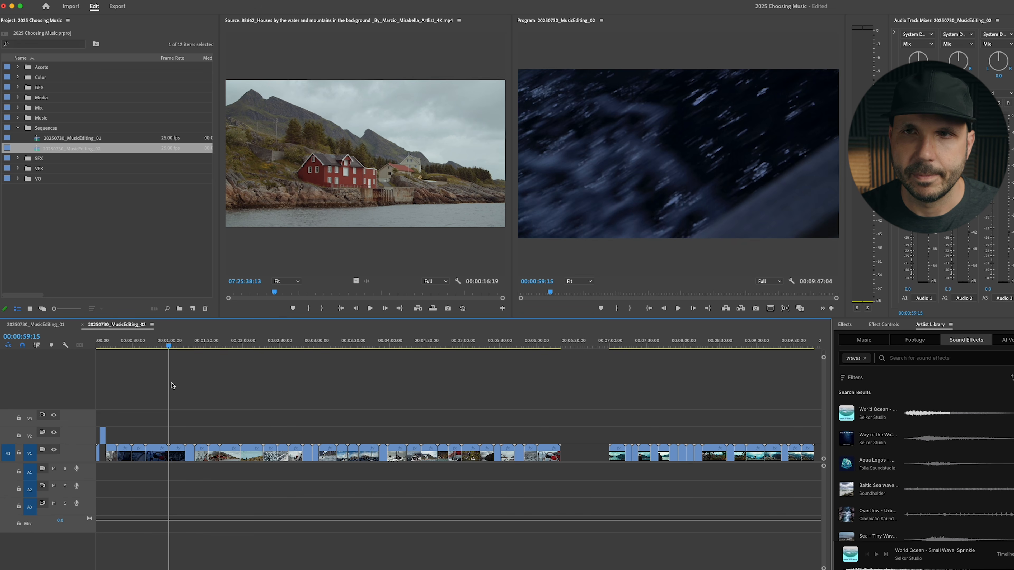
- Examine the change from the night water shot to the house reflection at 00:01:13:05 and play onward from there
{"action": "key", "text": "Down"}
{"action": "key", "text": "Down"}
{"action": "key", "text": "Up"}
{"action": "key", "text": "="}
{"action": "key", "text": "="}
{"action": "key", "text": "="}
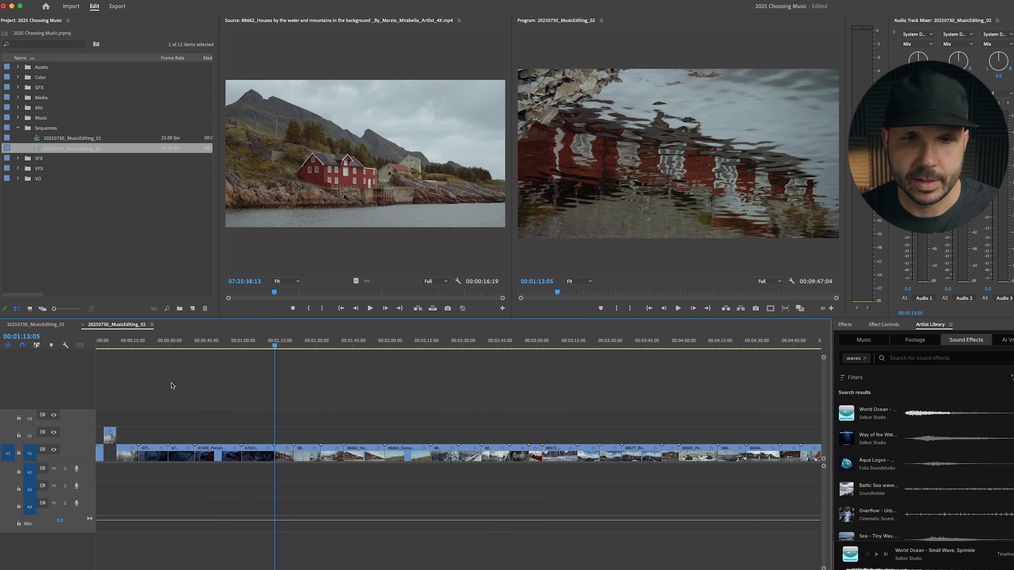
{"action": "key", "text": "Up"}
{"action": "key", "text": "Up"}
{"action": "key", "text": "Down"}
{"action": "key", "text": "Down"}
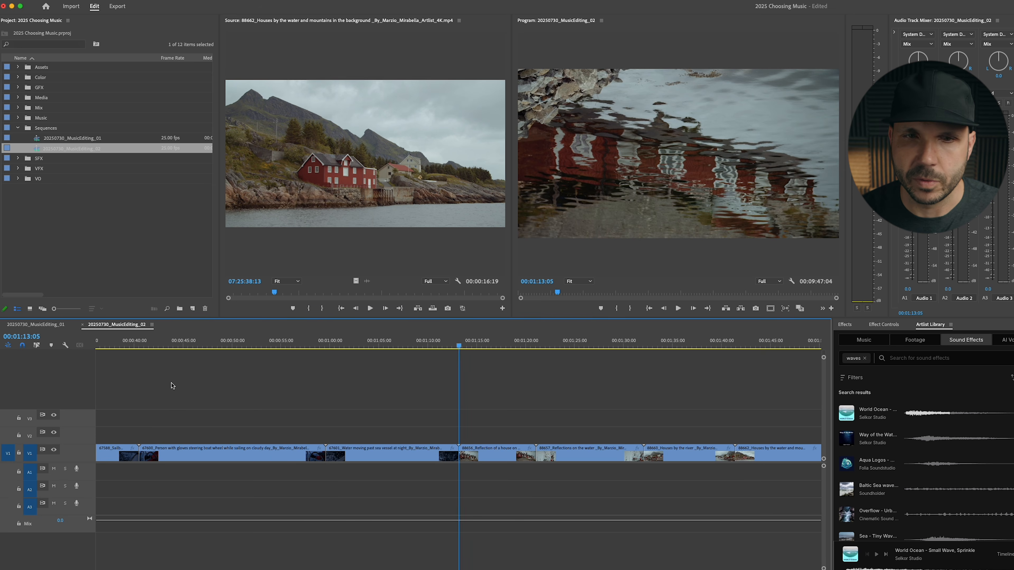
{"action": "key", "text": "backslash"}
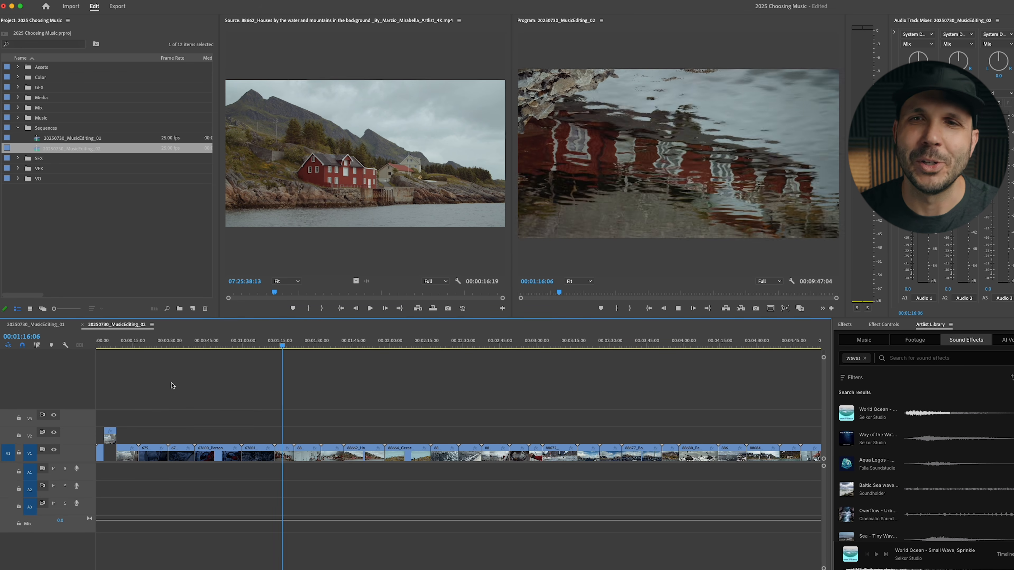
{"action": "key", "text": "backslash"}
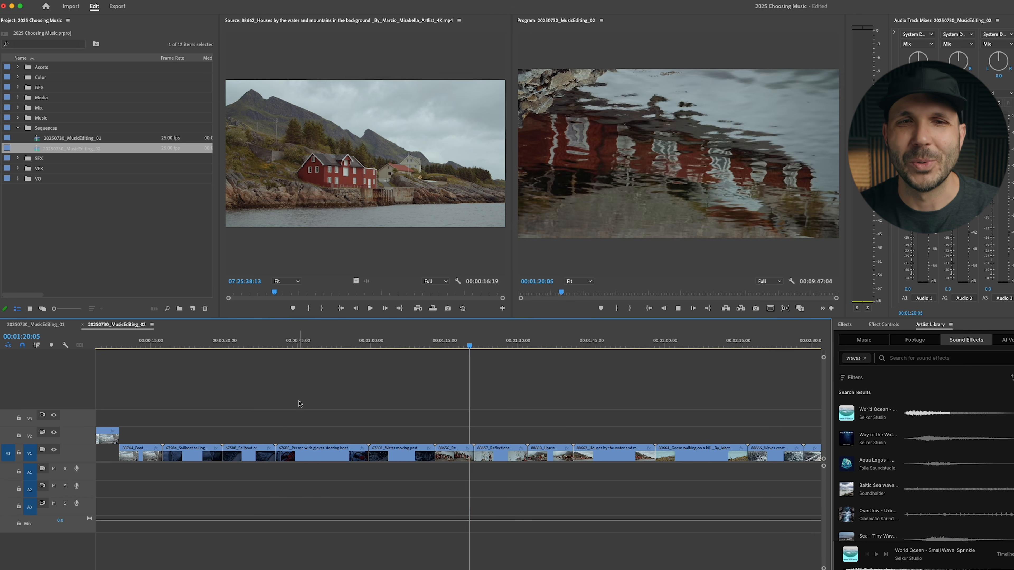
{"action": "key", "text": "backslash"}
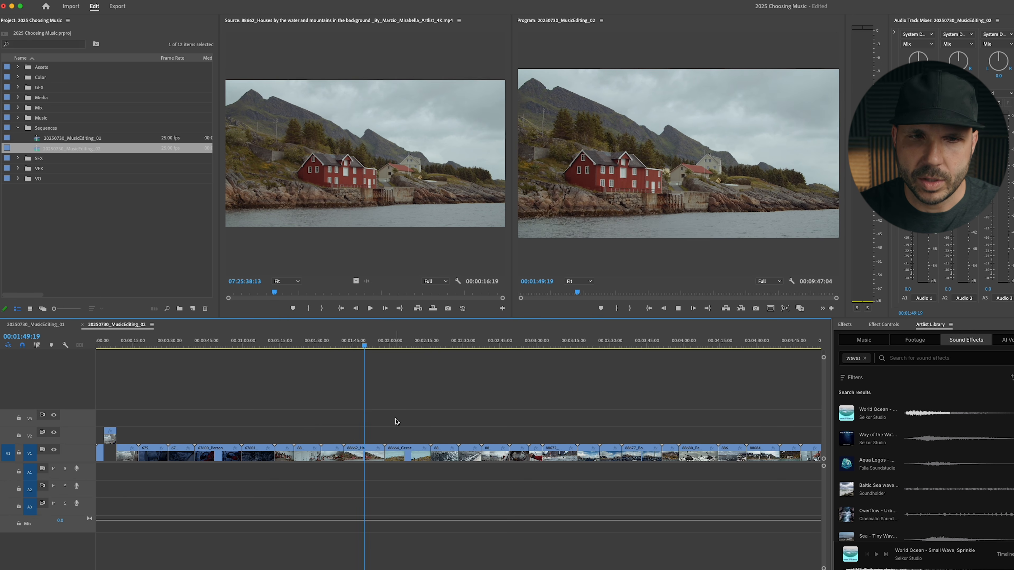
- Move the waves clip that follows the geese shot and ends at 00:02:27:17 up to track V2
{"action": "left_click_drag", "start_coordinate": [331, 344], "coordinate": [338, 348]}
{"action": "key", "text": "Up"}
{"action": "key", "text": "space"}
{"action": "key", "text": "Up"}
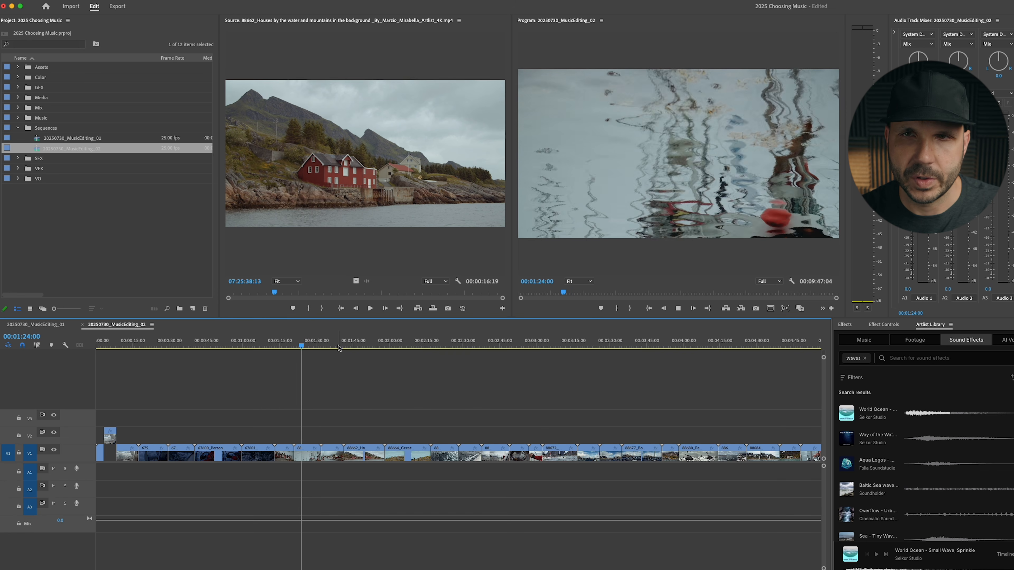
{"action": "key", "text": "space"}
{"action": "key", "text": "Down"}
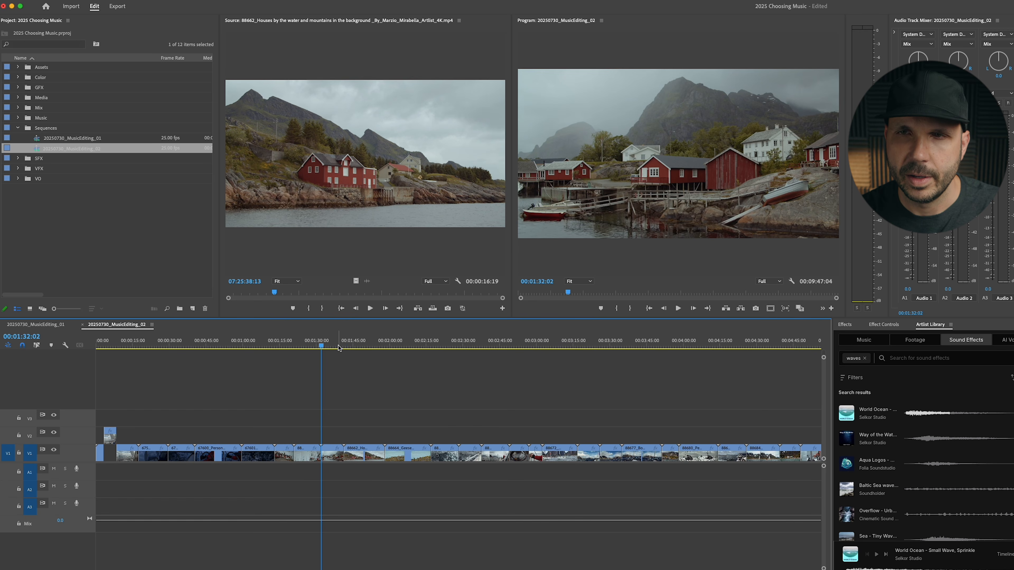
{"action": "key", "text": "Down"}
{"action": "key", "text": "Down"}
{"action": "key", "text": "Down"}
{"action": "key", "text": "Up"}
{"action": "key", "text": "Down"}
{"action": "key", "text": "space"}
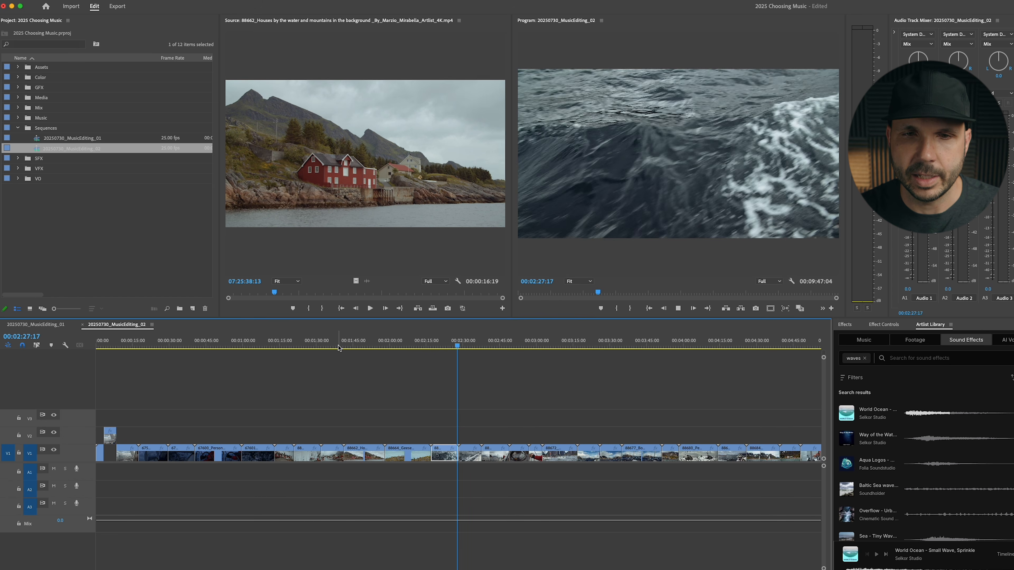
{"action": "key", "text": "alt+Up"}
- Step through the edit points from the red houses and geese shots to the boat shot at 00:02:37:17
{"action": "key", "text": "Up"}
{"action": "key", "text": "Up"}
{"action": "key", "text": "Down"}
{"action": "key", "text": "Down"}
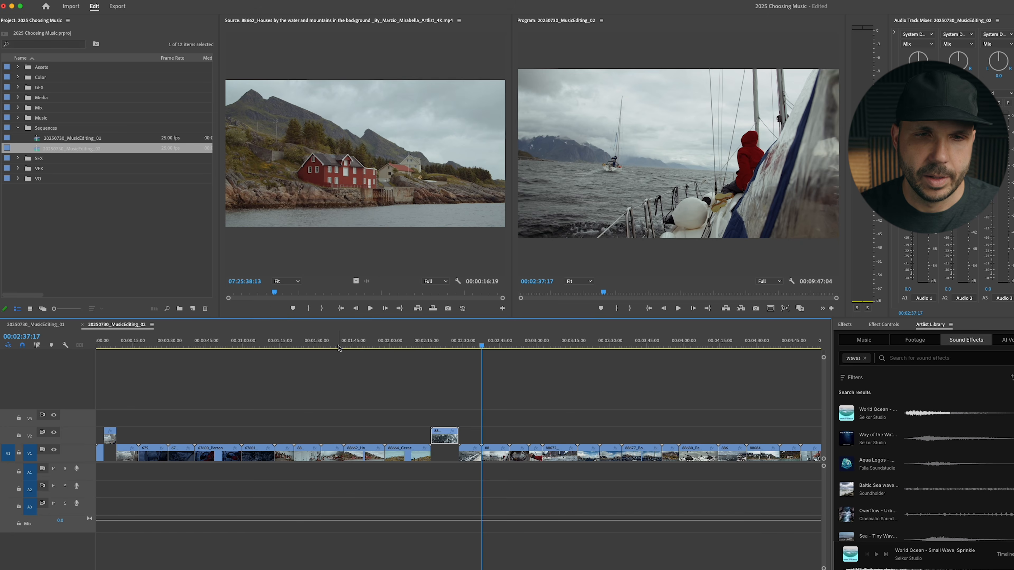
{"action": "key", "text": "Up"}
{"action": "key", "text": "Up"}
{"action": "key", "text": "Up"}
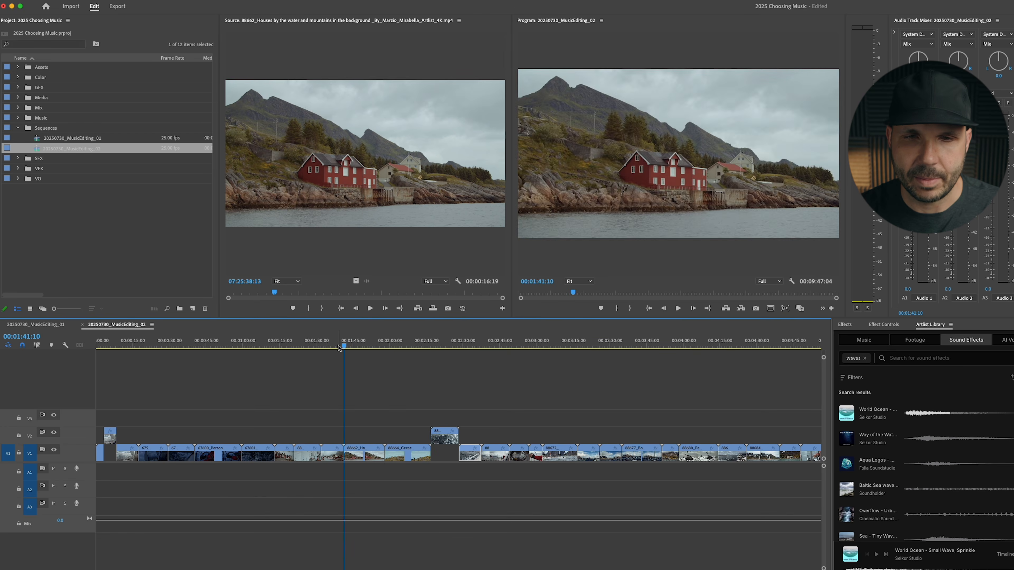
{"action": "key", "text": "Down"}
{"action": "key", "text": "Up"}
{"action": "key", "text": "Up"}
{"action": "key", "text": "Up"}
{"action": "key", "text": "Down"}
{"action": "key", "text": "Down"}
{"action": "key", "text": "Down"}
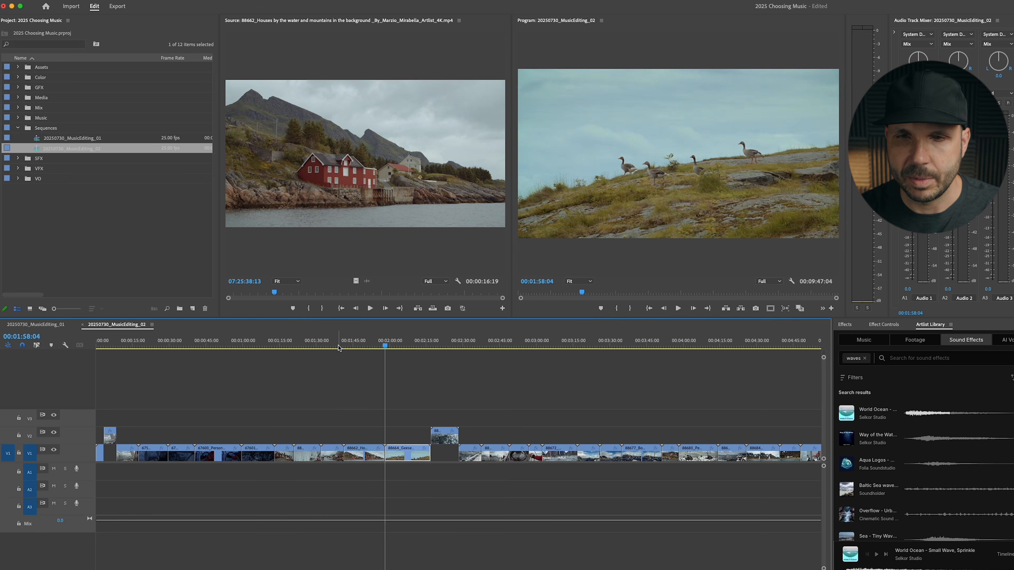
- Move the clip of the person in the red jacket on the sailboat, starting at 00:02:37:17, up to track V2
{"action": "key", "text": "Up"}
{"action": "key", "text": "Down"}
{"action": "key", "text": "Down"}
{"action": "key", "text": "Down"}
{"action": "key", "text": "Down"}
{"action": "key", "text": "Down"}
{"action": "key", "text": "Down"}
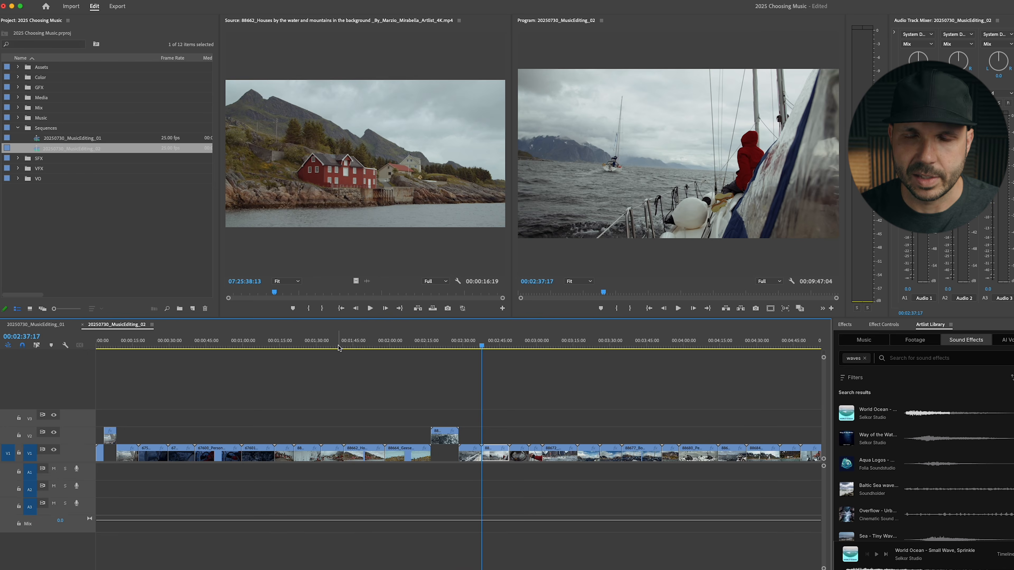
{"action": "key", "text": "Down"}
{"action": "key", "text": "Down"}
{"action": "key", "text": "Up"}
{"action": "key", "text": "Up"}
{"action": "key", "text": "Up"}
{"action": "key", "text": "Up"}
{"action": "key", "text": "alt+Up"}
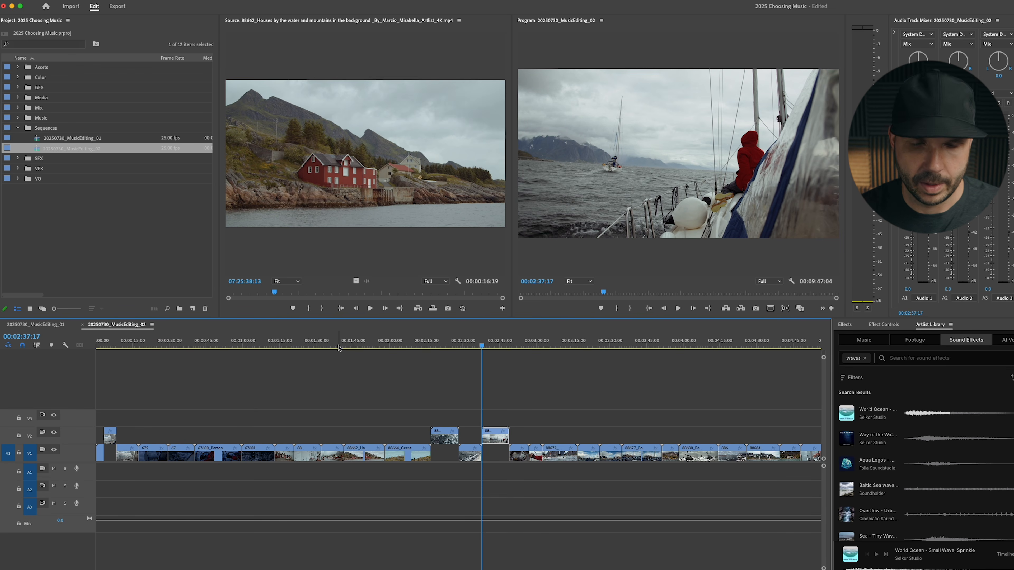
- Return the red-jacket sailboat clip at 00:02:37:17 to V1 and play the sequence's opening sail shot on V2
{"action": "key", "text": "alt+Down"}
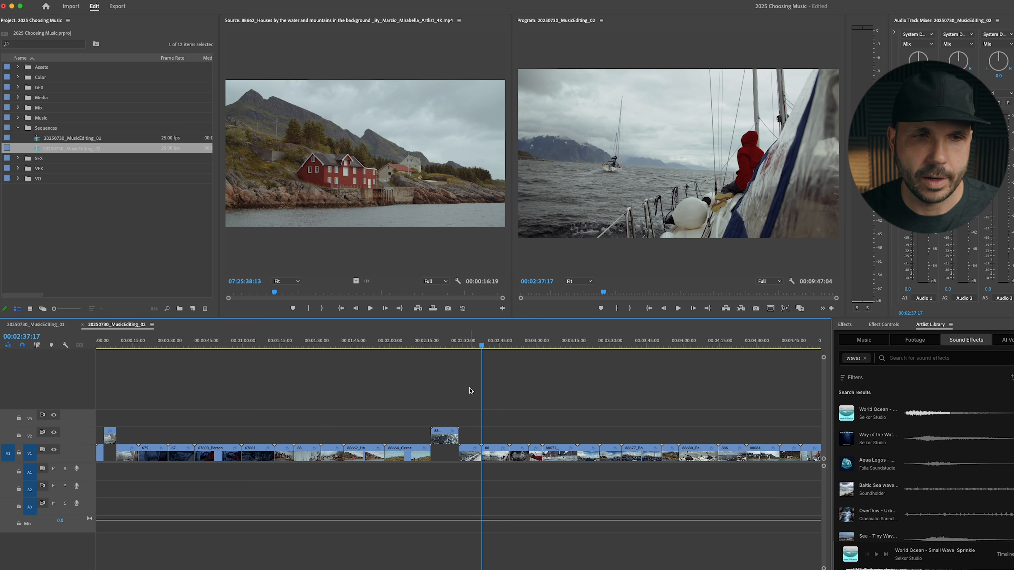
{"action": "key", "text": "Up"}
{"action": "key", "text": "Up"}
{"action": "key", "text": "Up"}
{"action": "key", "text": "Up"}
{"action": "key", "text": "Up"}
{"action": "key", "text": "Up"}
{"action": "key", "text": "Up"}
{"action": "key", "text": "Up"}
{"action": "key", "text": "Up"}
{"action": "key", "text": "Up"}
{"action": "key", "text": "Up"}
{"action": "key", "text": "Up"}
{"action": "key", "text": "Up"}
{"action": "key", "text": "Up"}
{"action": "key", "text": "Down"}
{"action": "key", "text": "space"}
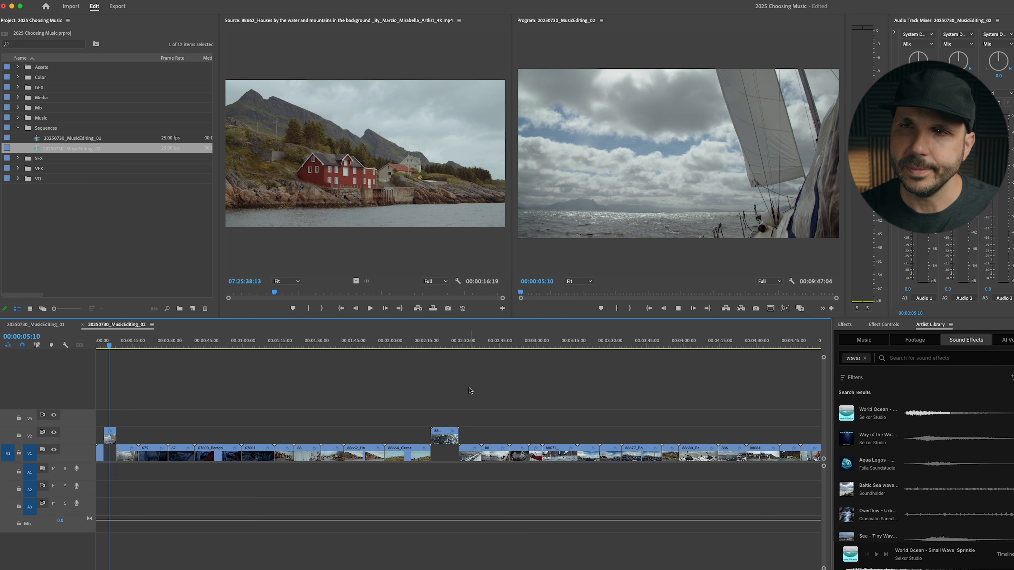
- Step through the edit points from the opening sail shot to the raised waves clip near 00:02:18 and play it
{"action": "key", "text": "Down"}
{"action": "key", "text": "Down"}
{"action": "key", "text": "Down"}
{"action": "key", "text": "Down"}
{"action": "key", "text": "Down"}
{"action": "key", "text": "Down"}
{"action": "key", "text": "Down"}
{"action": "key", "text": "Down"}
{"action": "key", "text": "Down"}
{"action": "key", "text": "Down"}
{"action": "key", "text": "Down"}
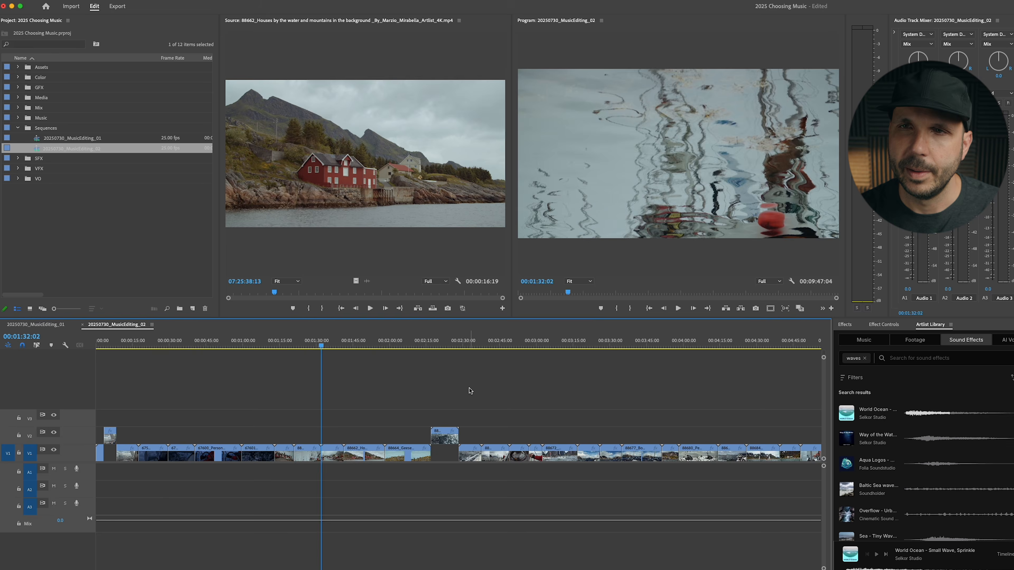
{"action": "key", "text": "space"}
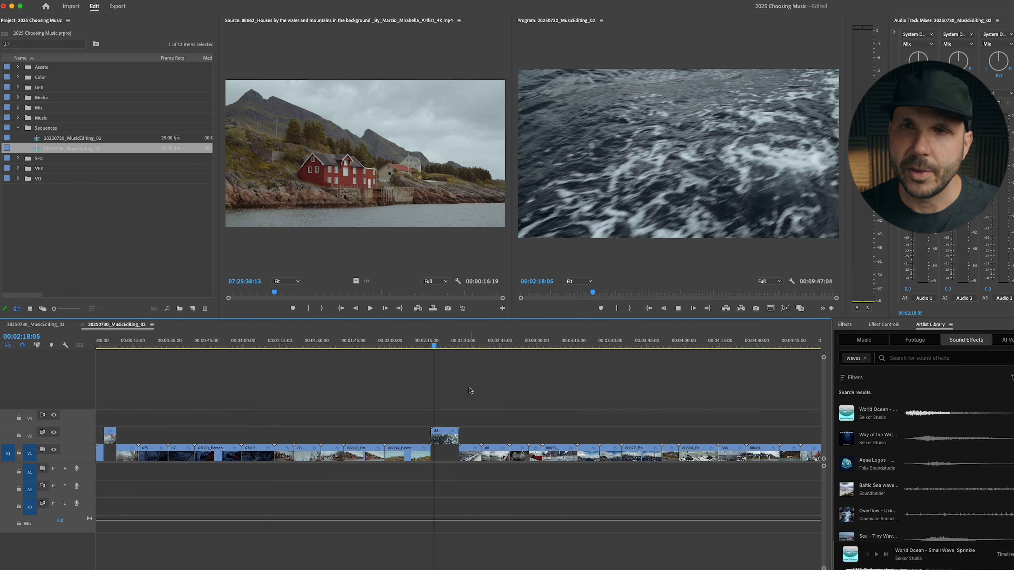
- Compare the red-jacket sailboat shot with the preceding waves shot behind the boat rail, playing from the start of the rail shot
{"action": "key", "text": "Down"}
{"action": "key", "text": "="}
{"action": "key", "text": "="}
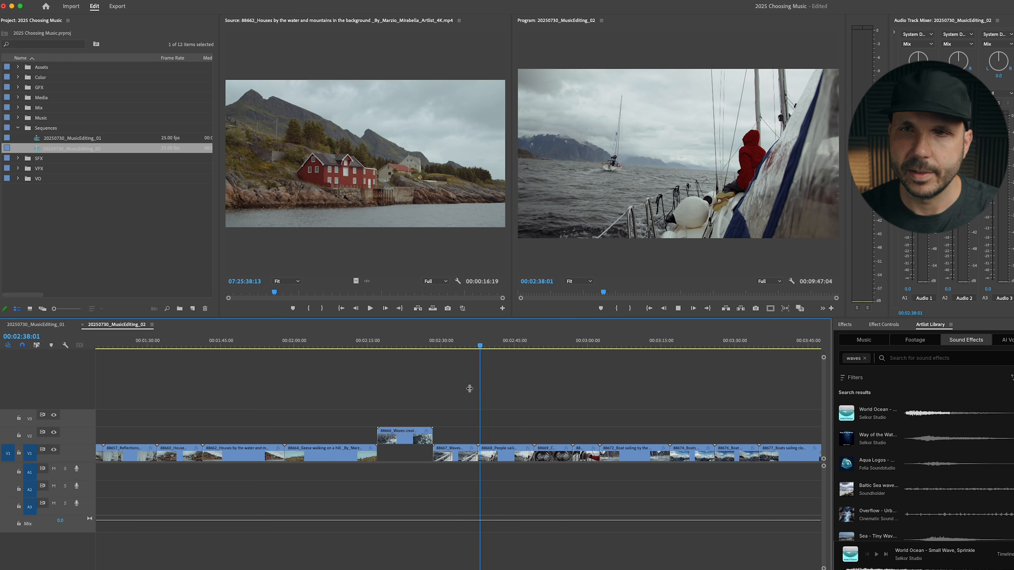
{"action": "key", "text": "minus"}
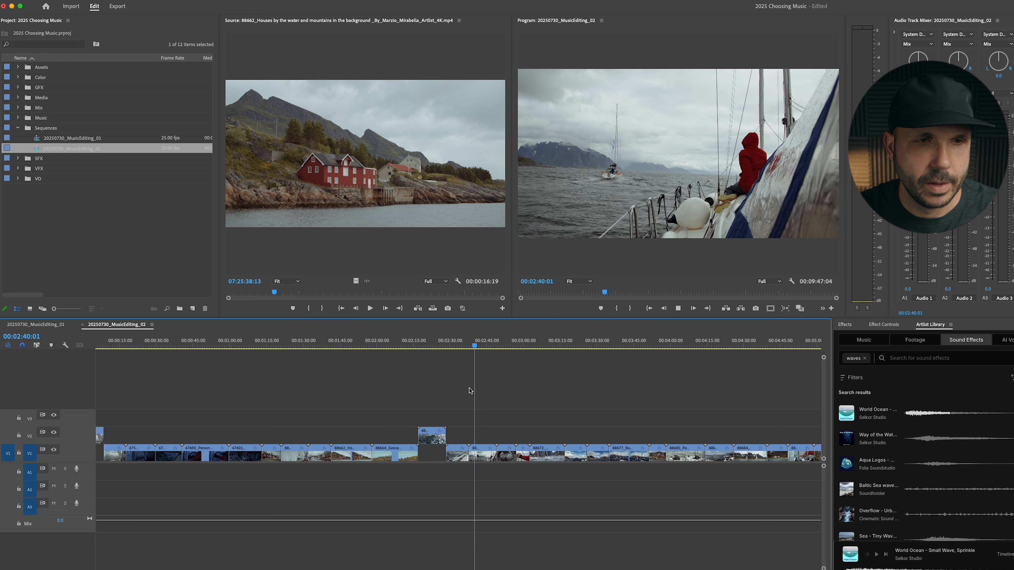
{"action": "key", "text": "Up"}
{"action": "key", "text": "Up"}
{"action": "key", "text": "Up"}
{"action": "key", "text": "Down"}
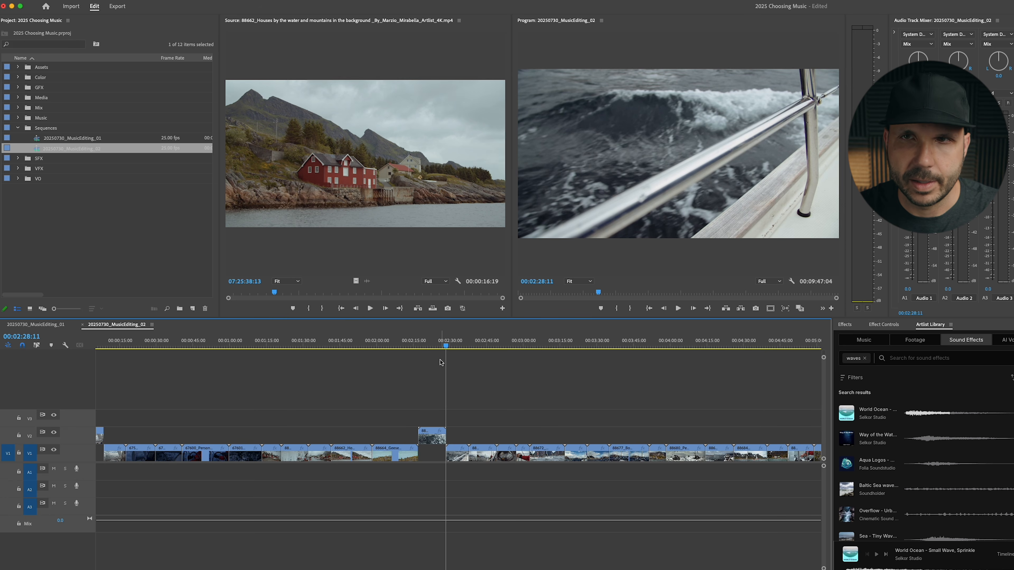
- Move the clip of the person in the red jacket on the sailboat, around 00:02:38, up to track V2
{"action": "key", "text": "minus"}
{"action": "left_click", "coordinate": [105, 344]}
{"action": "left_click_drag", "start_coordinate": [105, 344], "coordinate": [280, 344]}
{"action": "key", "text": "space"}
{"action": "key", "text": "equal"}
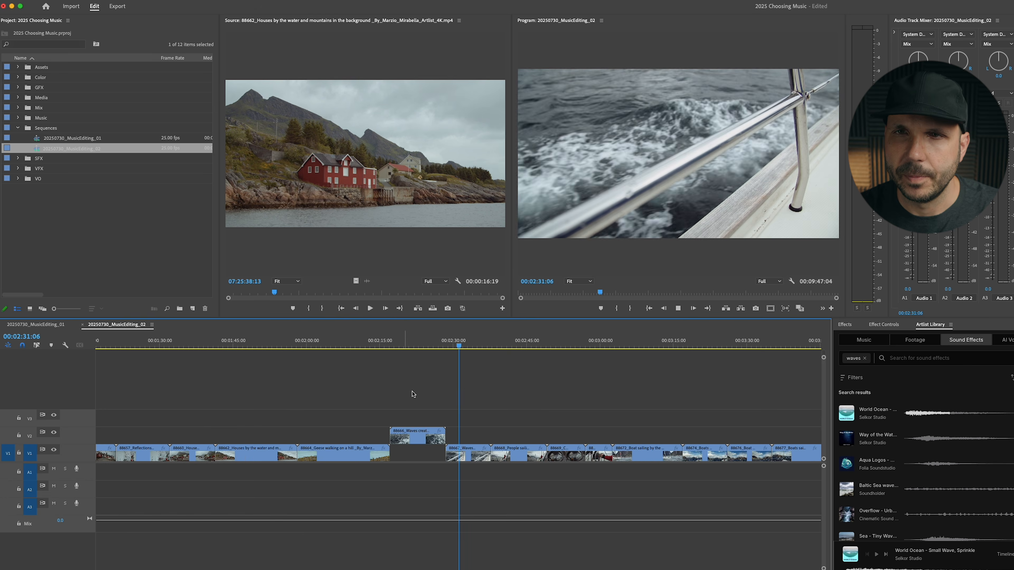
{"action": "key", "text": "Down"}
{"action": "key", "text": "d"}
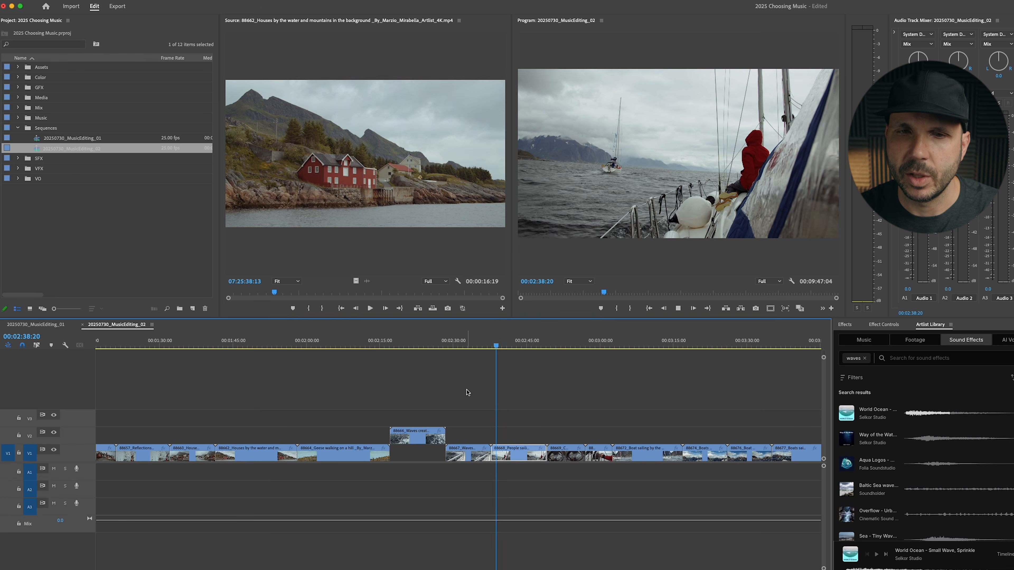
{"action": "key", "text": "alt+Up"}
- Review the shots after the compass and move the hand-on-steering-wheel clip, starting around 00:02:57, up to track V2
{"action": "scroll", "coordinate": [468, 393], "scroll_direction": "down", "scroll_amount": 2}
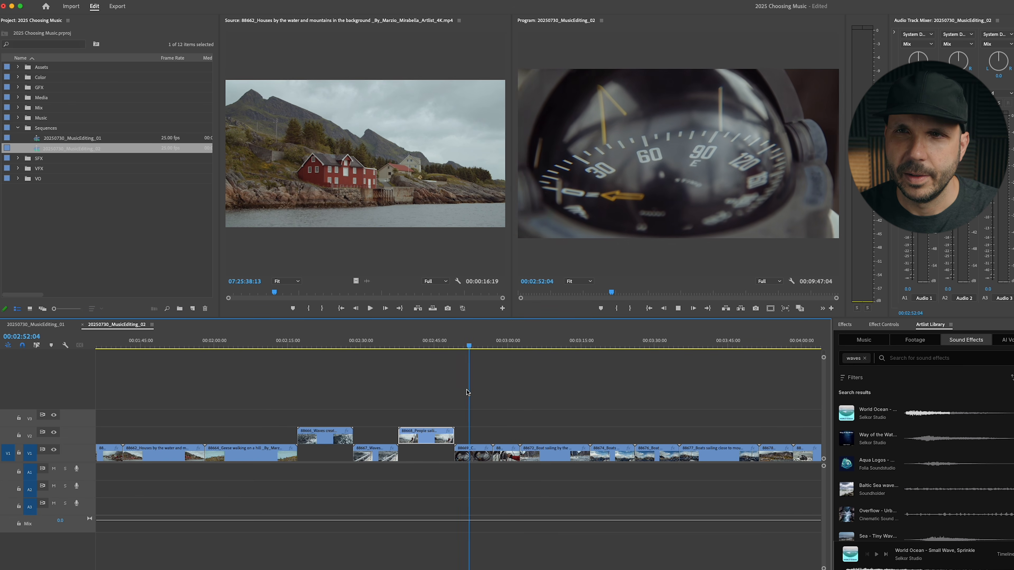
{"action": "key", "text": "Down"}
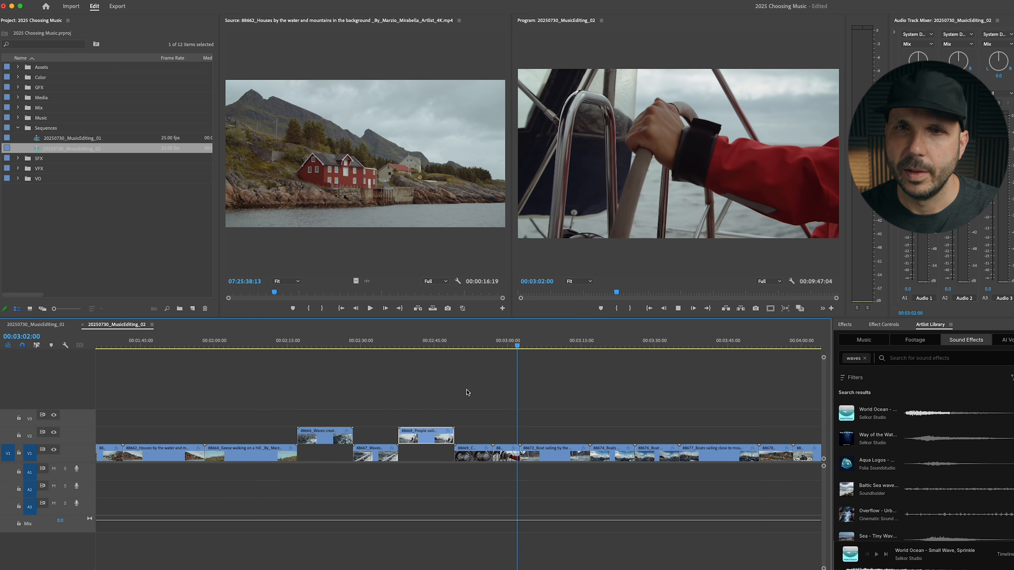
{"action": "key", "text": "space"}
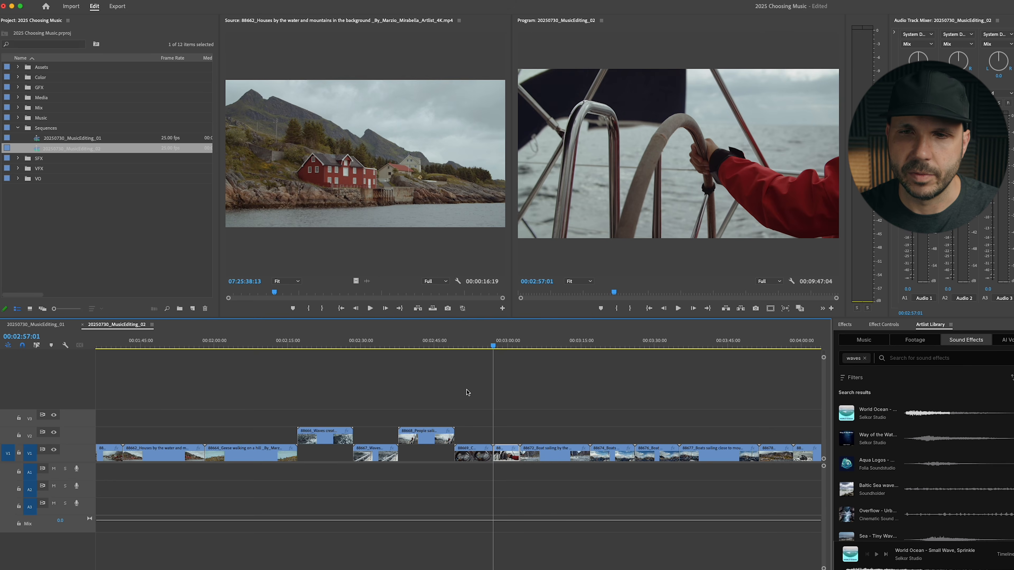
{"action": "key", "text": "space"}
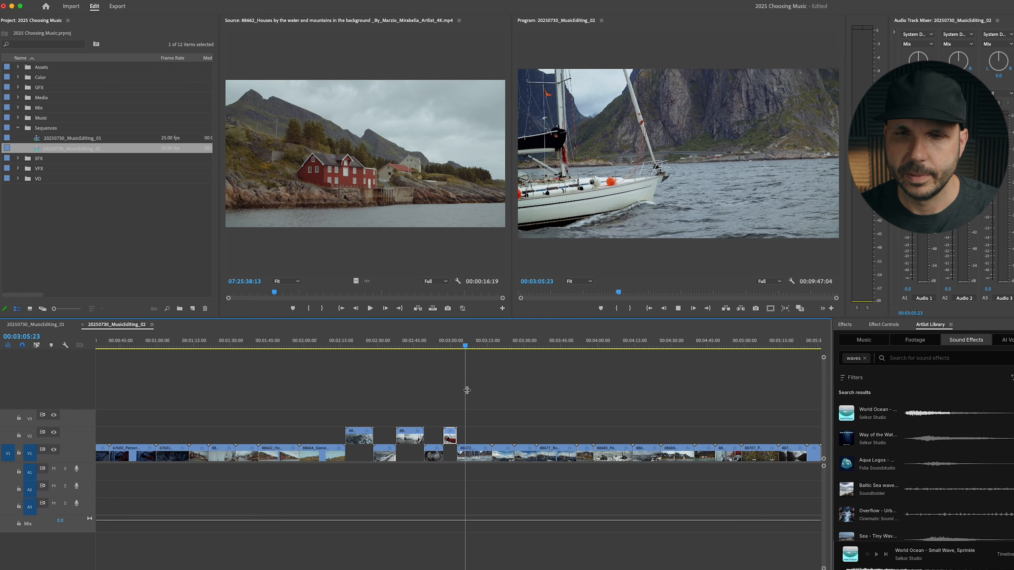
- Move the clip of the white sailboat passing the cliffs, around 00:03:07, up to track V2
{"action": "key", "text": "d"}
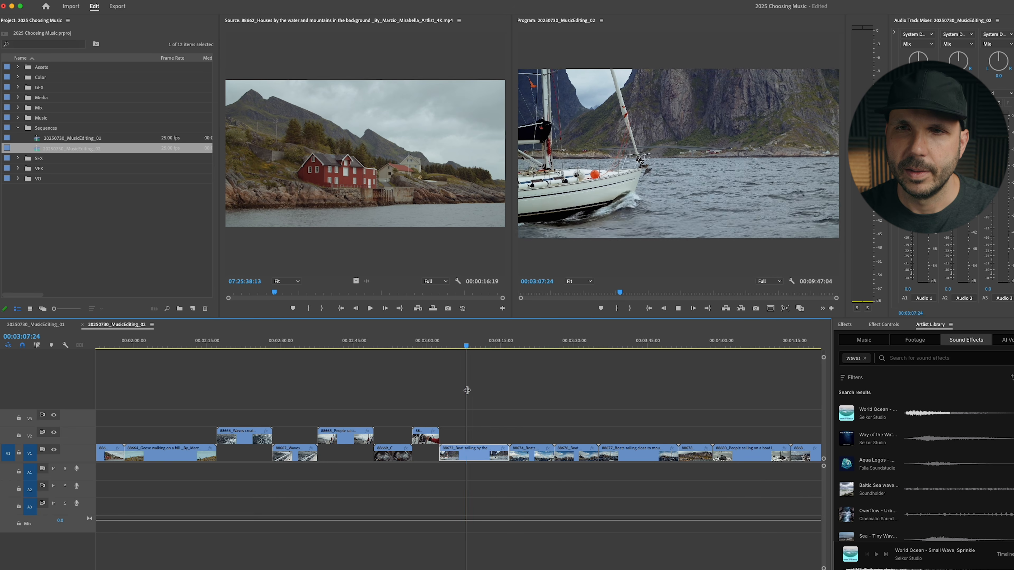
{"action": "key", "text": "alt+Up"}
{"action": "key", "text": "Down"}
{"action": "scroll", "coordinate": [467, 390], "scroll_direction": "down", "scroll_amount": 2}
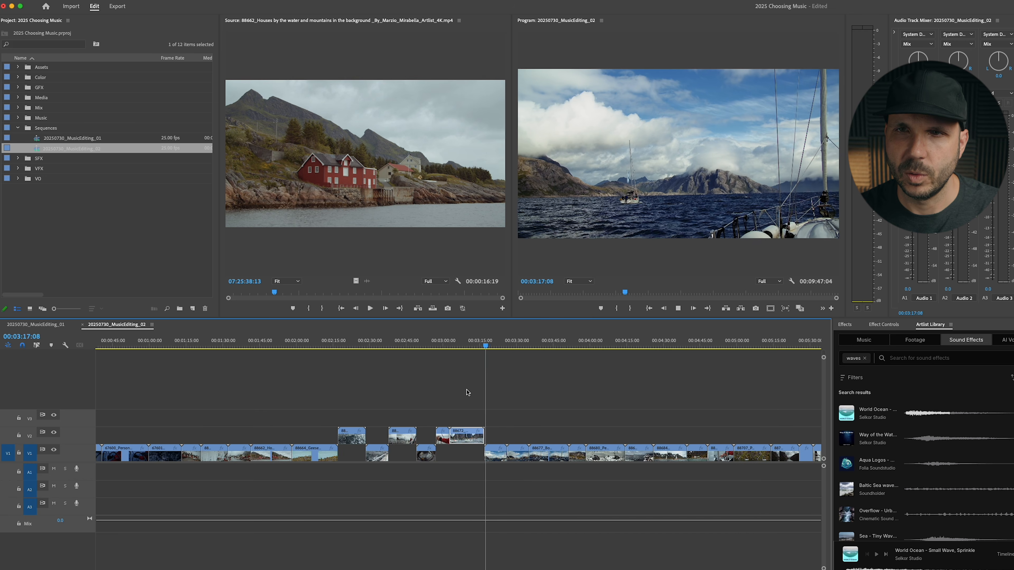
- Review the boat shots from 00:03:17 onward and move the rocky lighthouse clip, around 00:03:53, up to track V2
{"action": "key", "text": "space"}
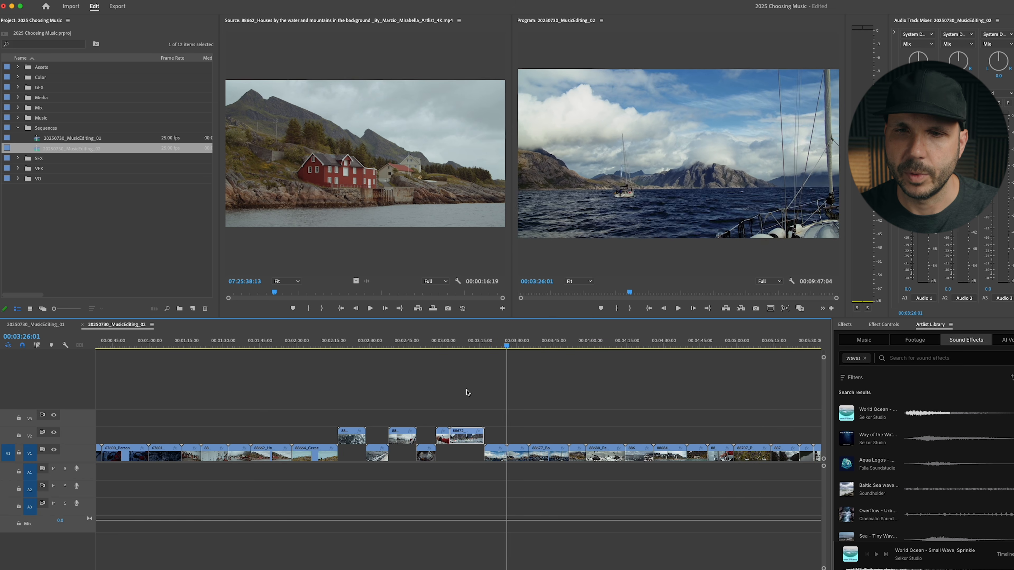
{"action": "key", "text": "Down"}
{"action": "key", "text": "Up"}
{"action": "key", "text": "space"}
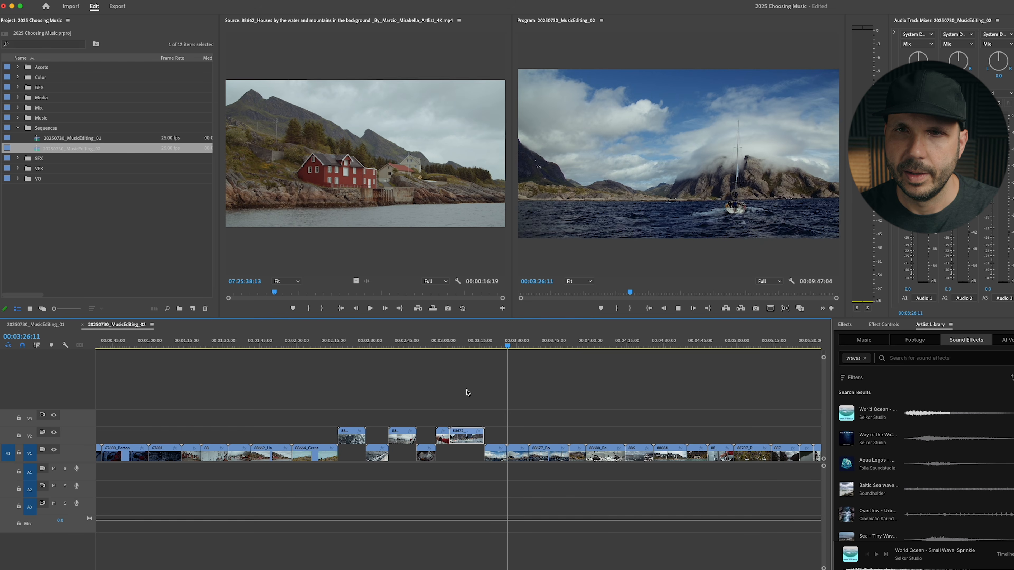
{"action": "key", "text": "Down"}
{"action": "key", "text": "space"}
{"action": "key", "text": "Down"}
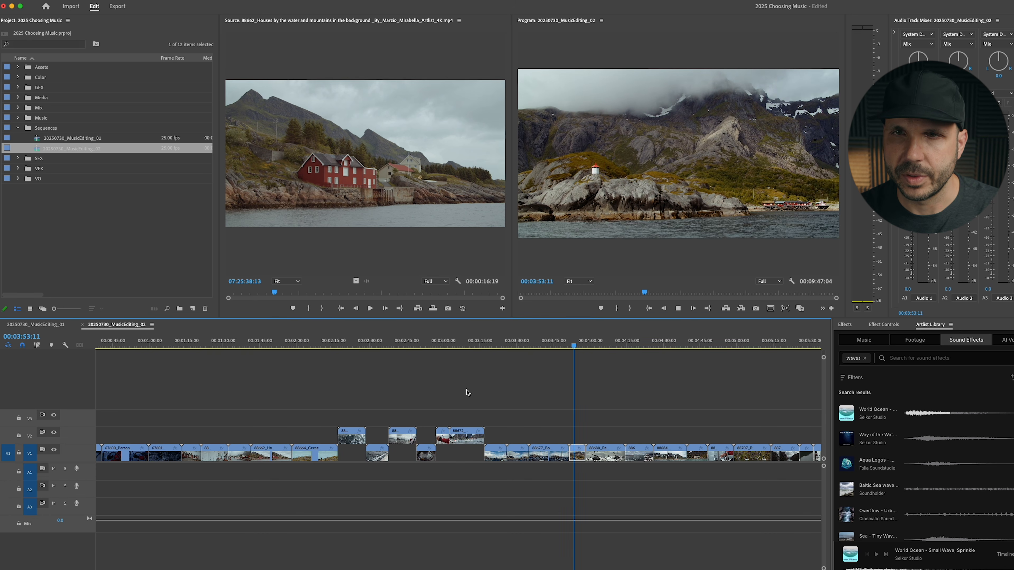
{"action": "key", "text": "alt+Up"}
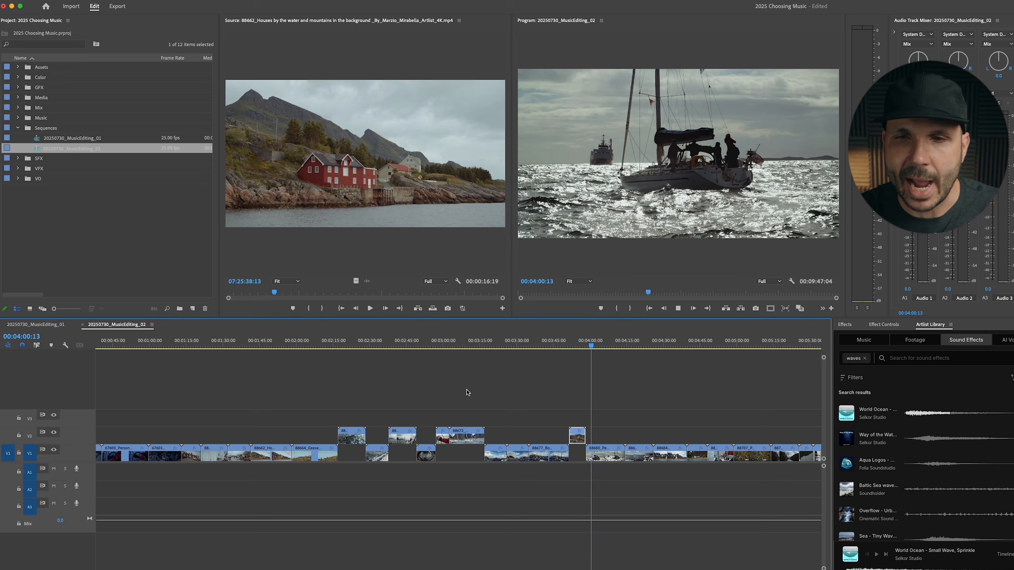
- Move the clip of the sailboat before the snow-patched mountains, starting around 00:04:26, up to track V2
{"action": "key", "text": "Down"}
{"action": "key", "text": "space"}
{"action": "key", "text": "backslash"}
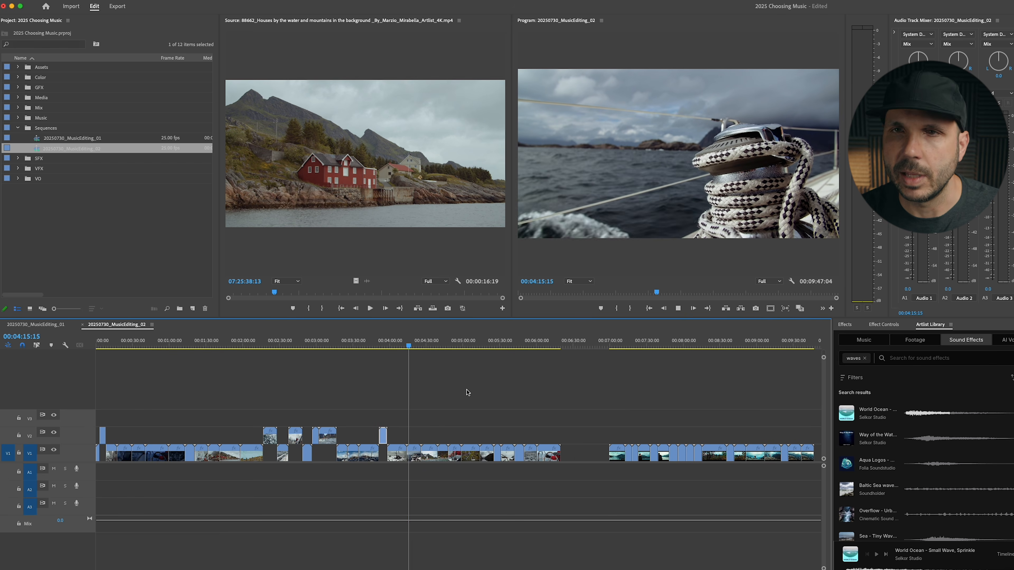
{"action": "key", "text": "backslash"}
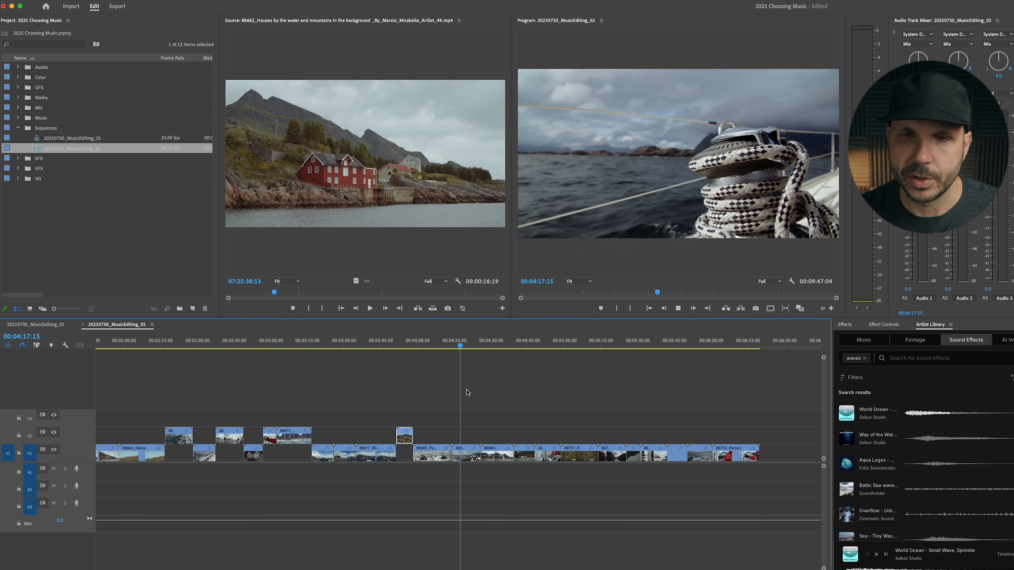
{"action": "key", "text": "backslash"}
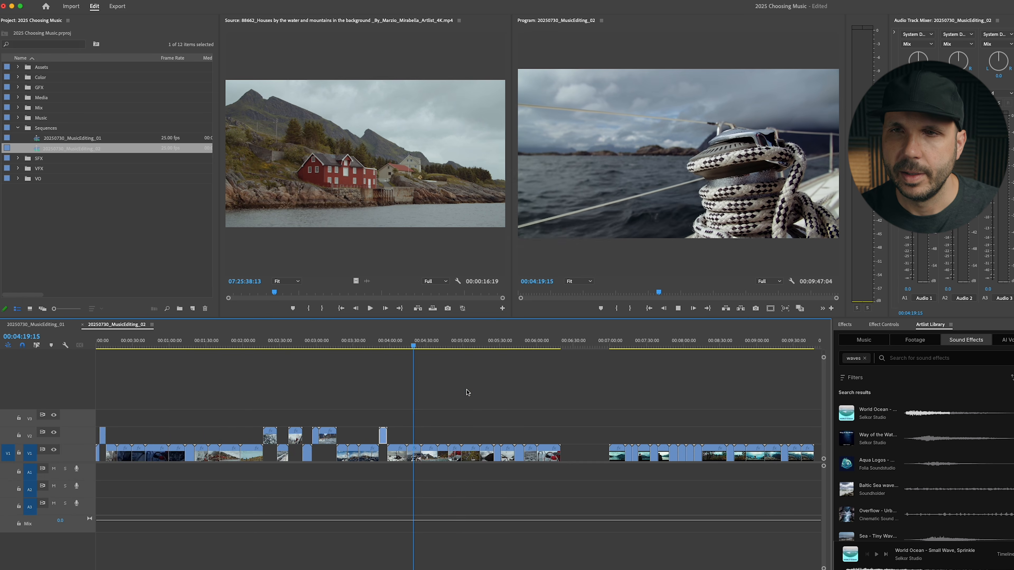
{"action": "key", "text": "backslash"}
{"action": "key", "text": "Down"}
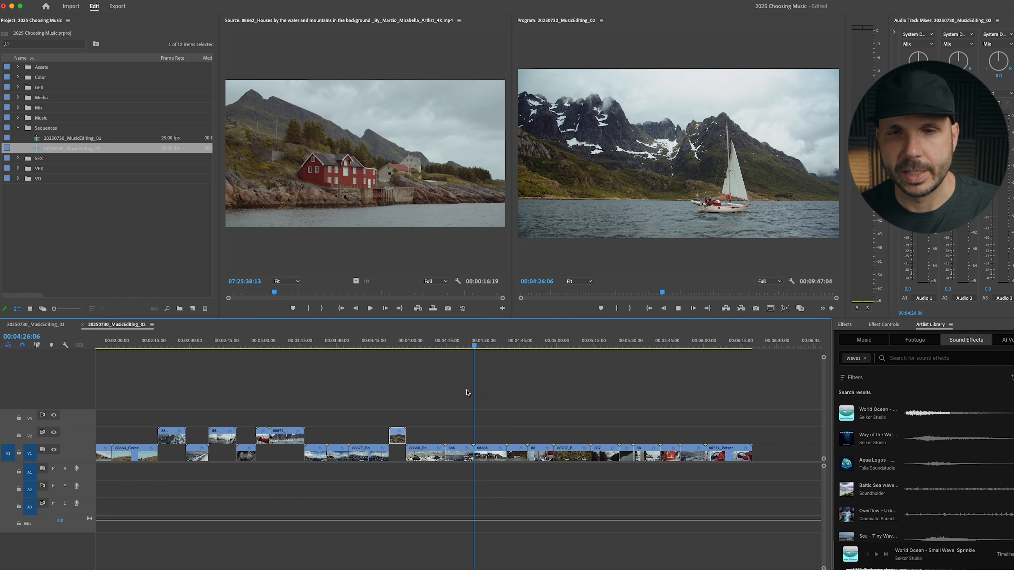
{"action": "key", "text": "d"}
{"action": "key", "text": "alt+Up"}
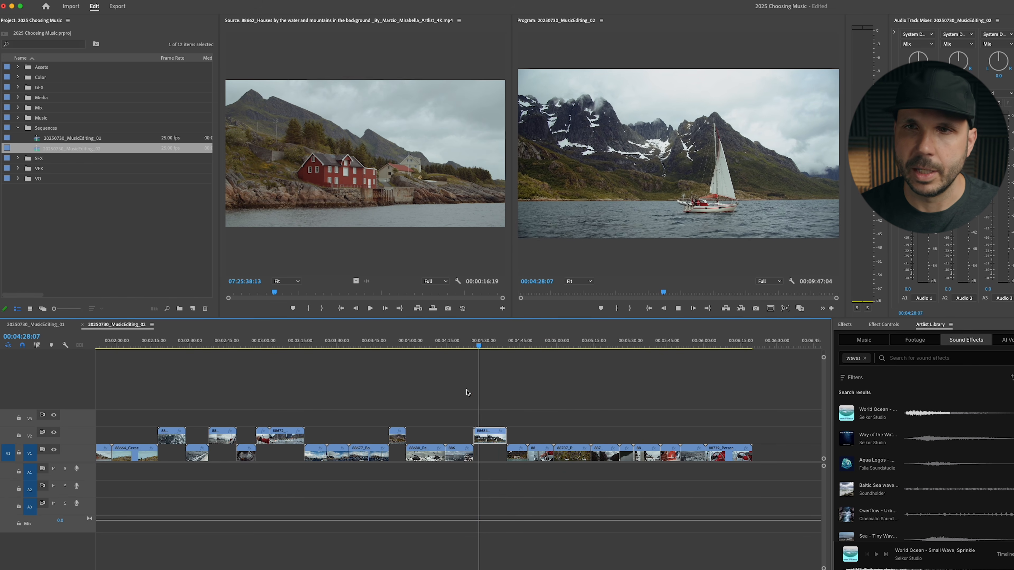
- Move the clip of the red-sleeved hands working the winch, around 00:04:53, up to track V2
{"action": "key", "text": "backslash"}
{"action": "key", "text": "Down"}
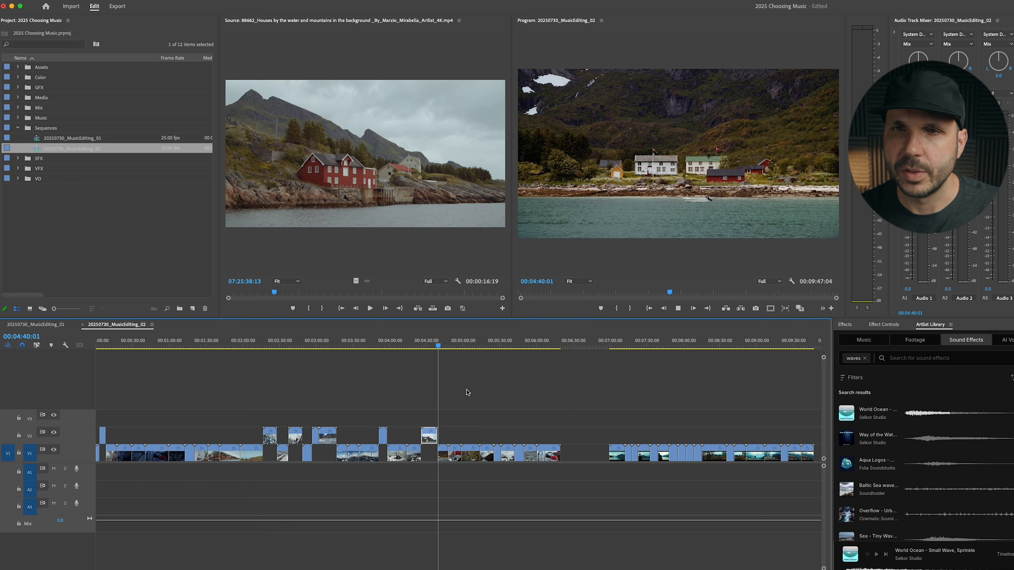
{"action": "key", "text": "backslash"}
{"action": "key", "text": "Down"}
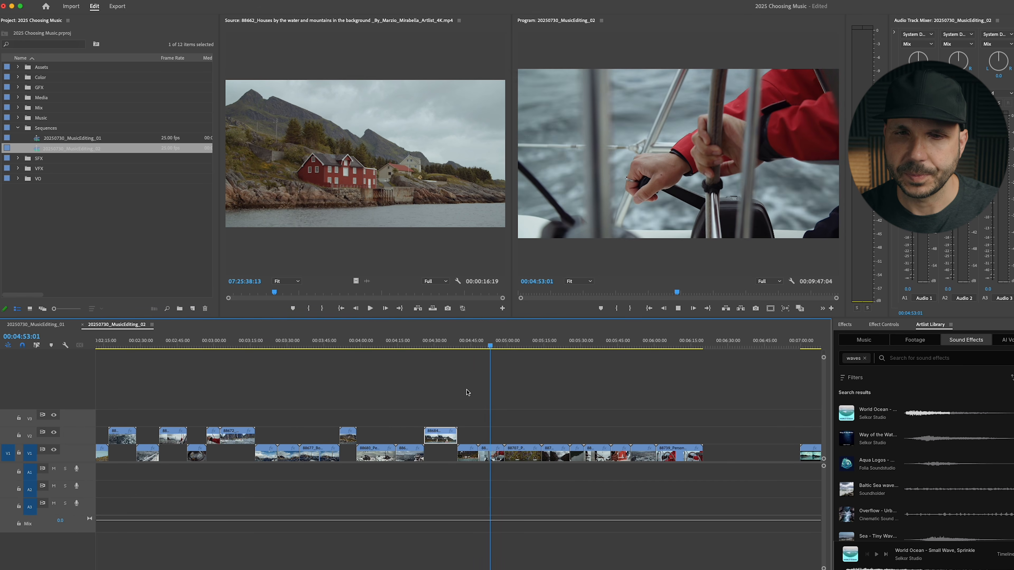
{"action": "key", "text": "d"}
{"action": "key", "text": "alt+Up"}
- Step past the waterfall and fjord shots and move the boat fender clip, around 00:05:26, up to track V2
{"action": "key", "text": "Down"}
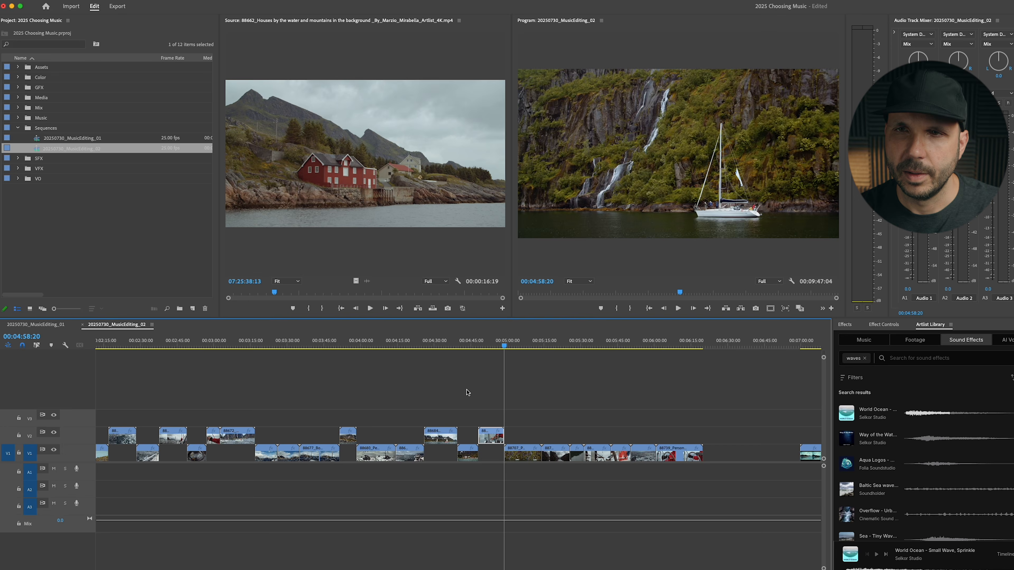
{"action": "key", "text": "backslash"}
{"action": "key", "text": "Down"}
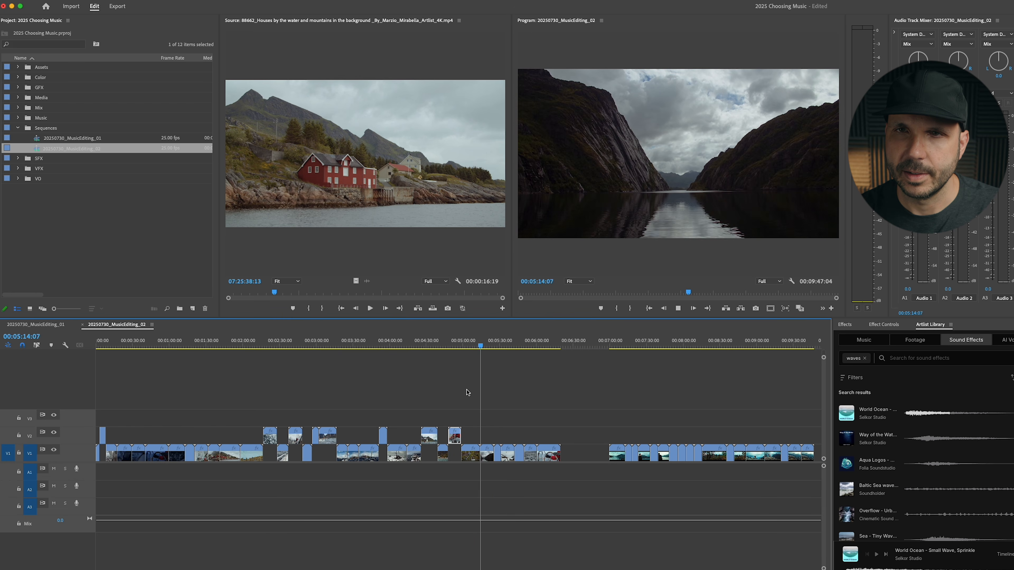
{"action": "key", "text": "backslash"}
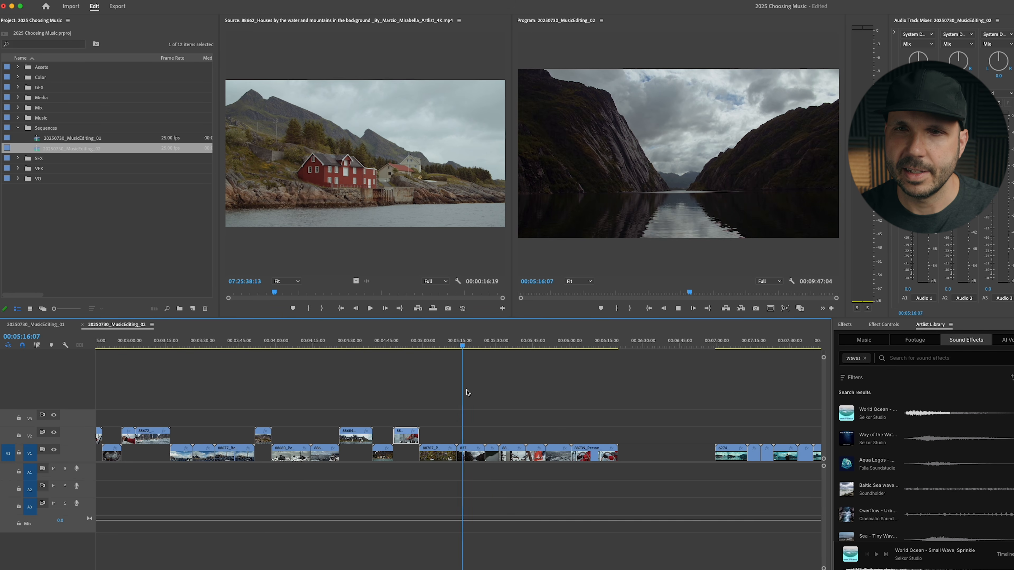
{"action": "key", "text": "Down"}
{"action": "key", "text": "space"}
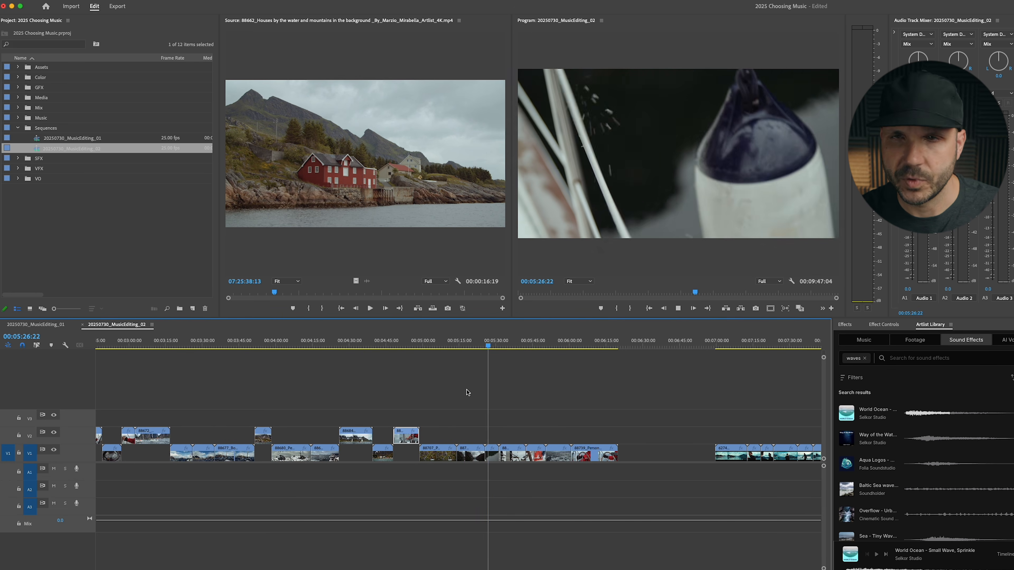
{"action": "key", "text": "alt+Up"}
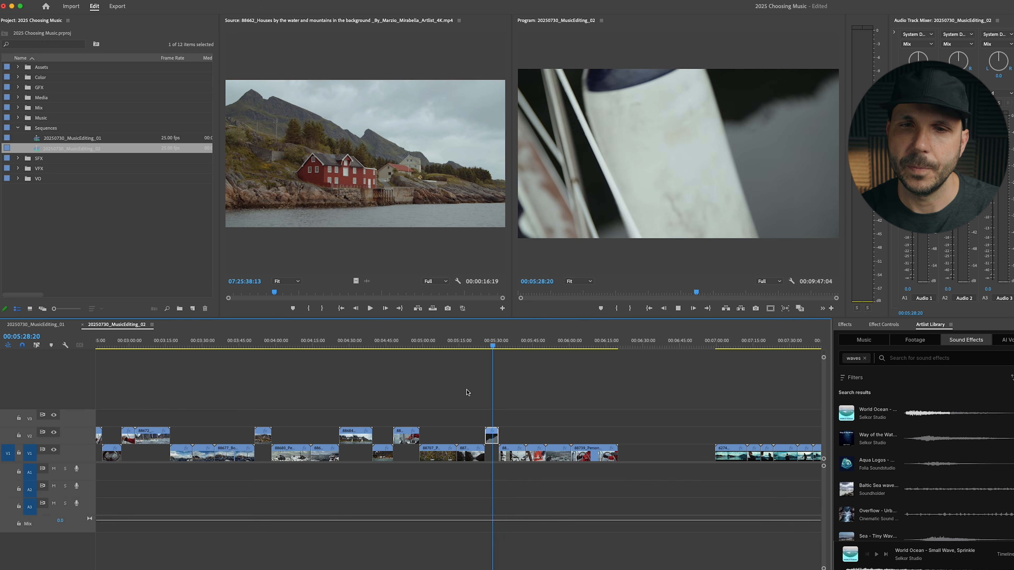
- Move the red lifebuoy clip around 00:05:43 and the adjoining waves clip around 00:05:50 up to track V2
{"action": "key", "text": "equal"}
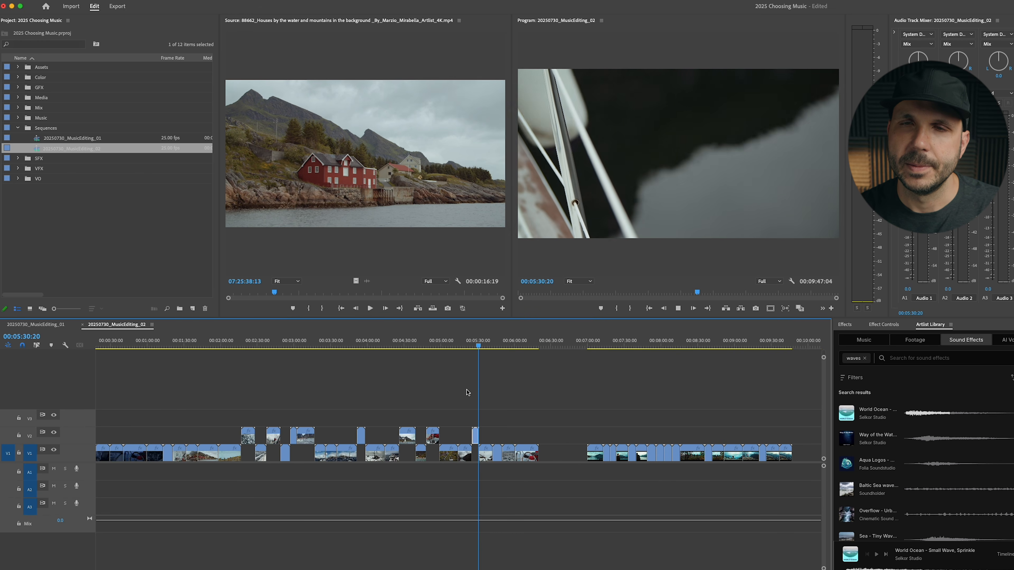
{"action": "key", "text": "equal"}
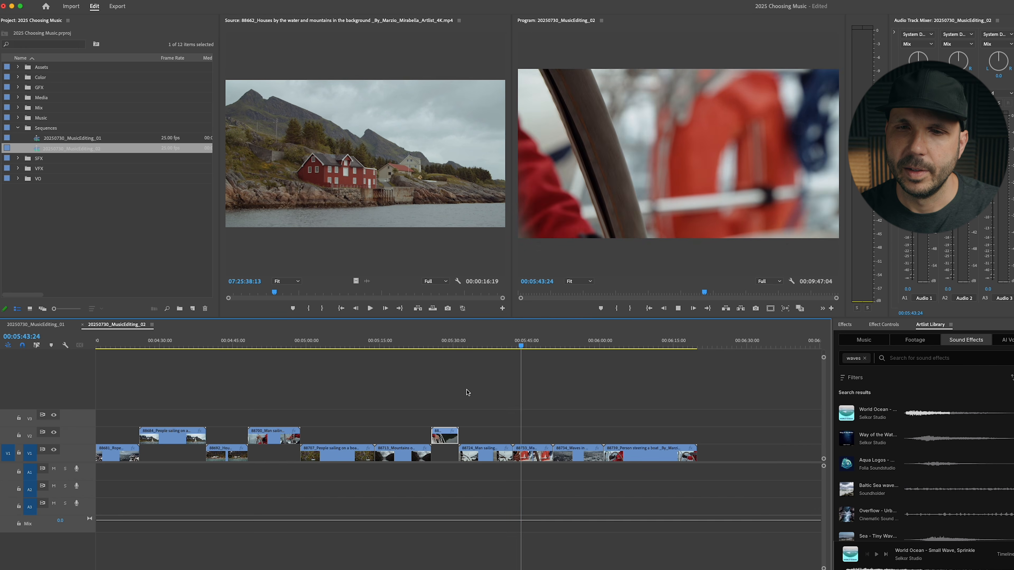
{"action": "key", "text": "alt+Up"}
{"action": "key", "text": "Down"}
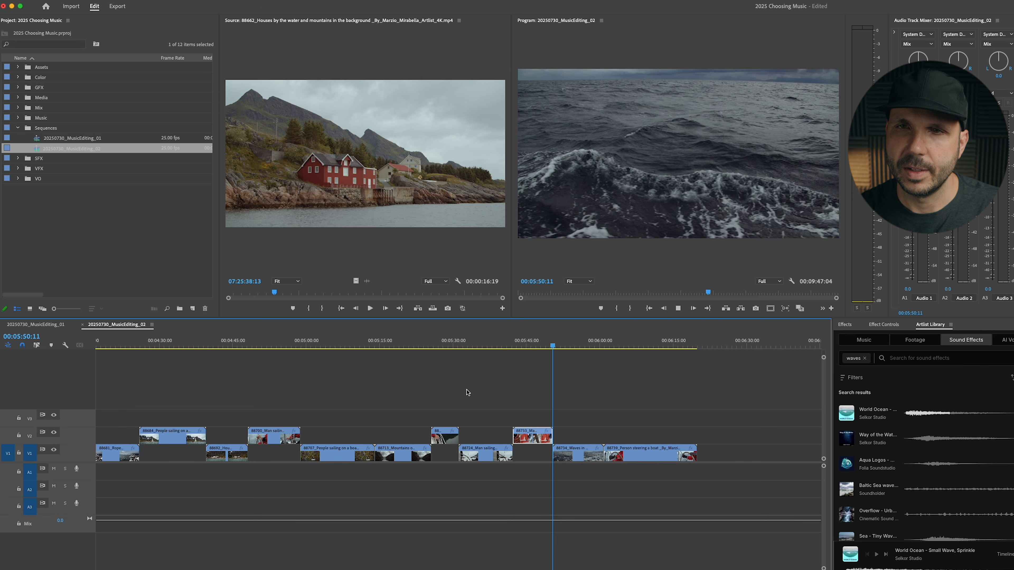
{"action": "key", "text": "alt+Up"}
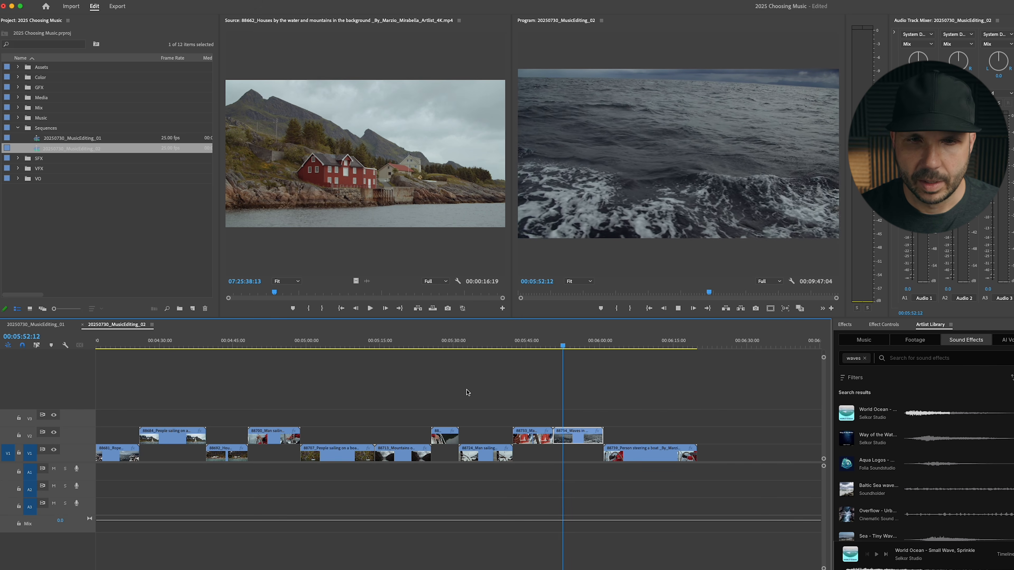
- Check the clip of the gloved hands steering the boat and go to the start of the second clip group at 00:06:59:14
{"action": "key", "text": "Down"}
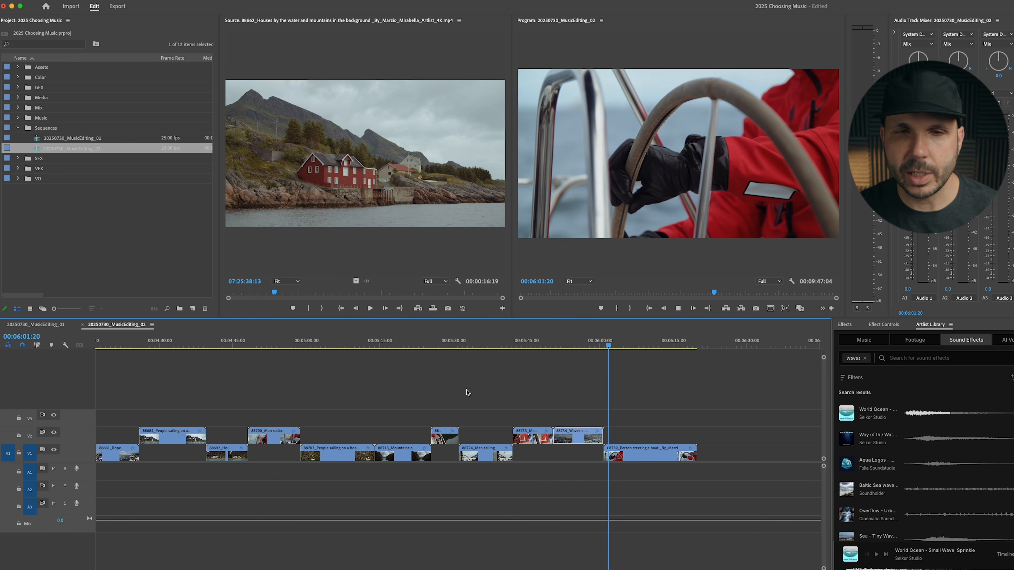
{"action": "key", "text": "minus"}
{"action": "key", "text": "minus"}
{"action": "key", "text": "minus"}
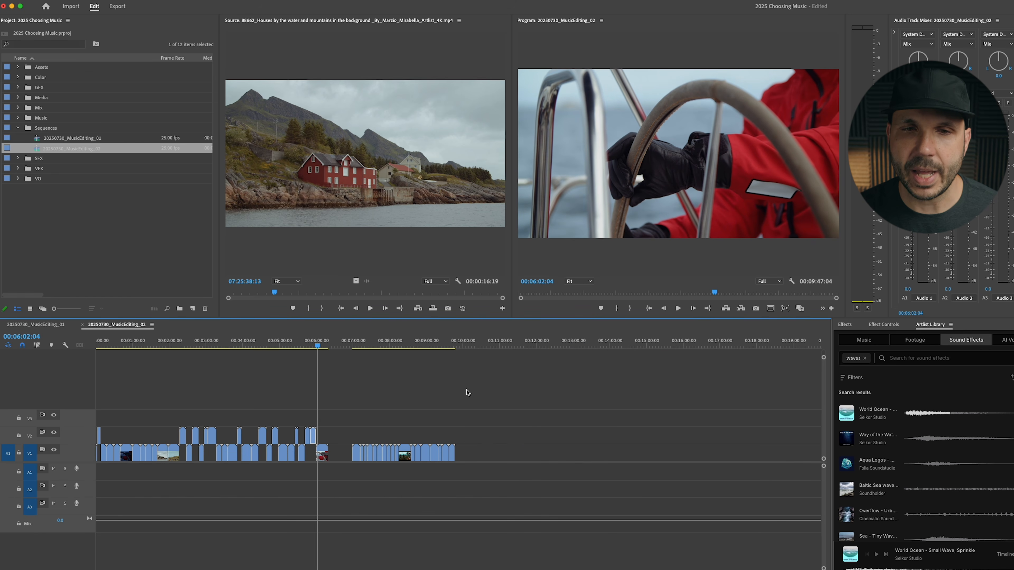
{"action": "key", "text": "Down"}
{"action": "key", "text": "Down"}
{"action": "key", "text": "Down"}
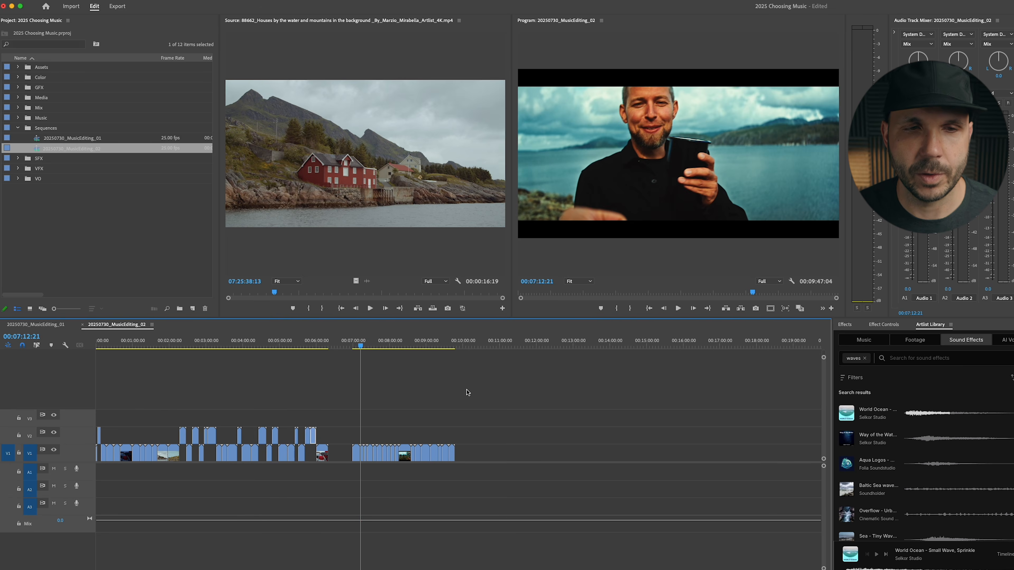
{"action": "key", "text": "Up"}
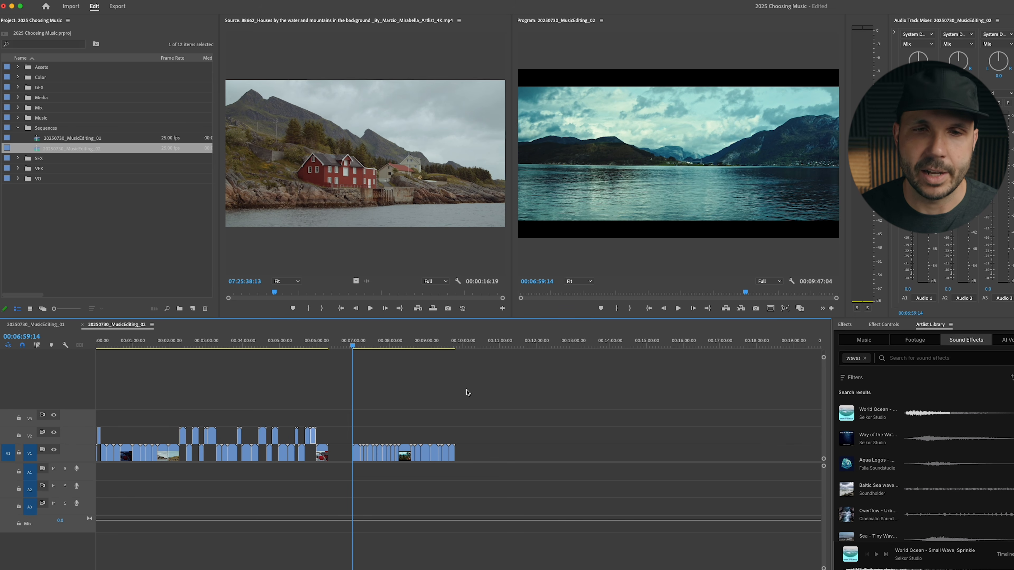
- Deselect the clips in the timeline and save the project
{"action": "left_click", "coordinate": [452, 392]}
{"action": "key", "text": "Up"}
{"action": "key", "text": "Down"}
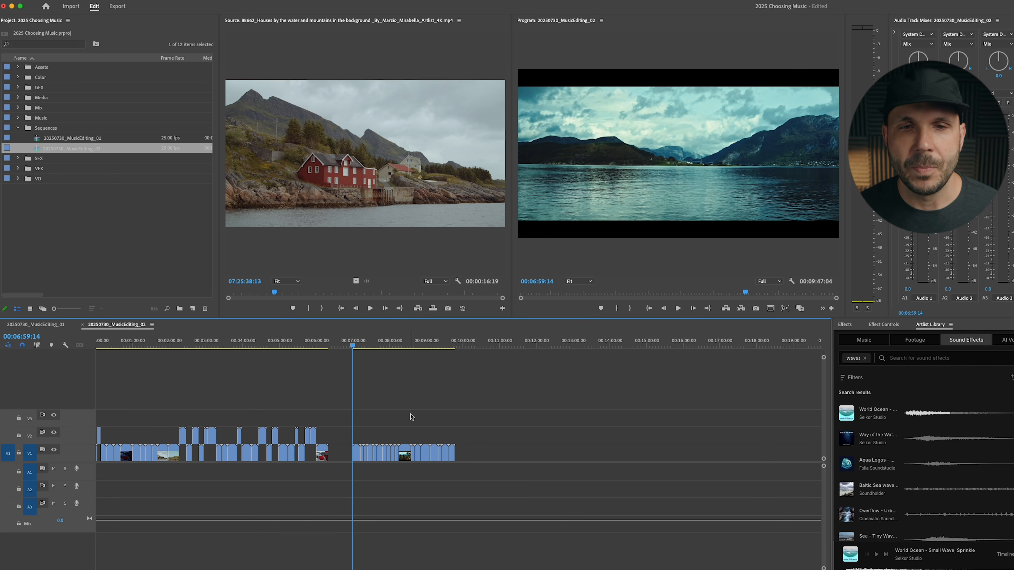
{"action": "key", "text": "super+s"}
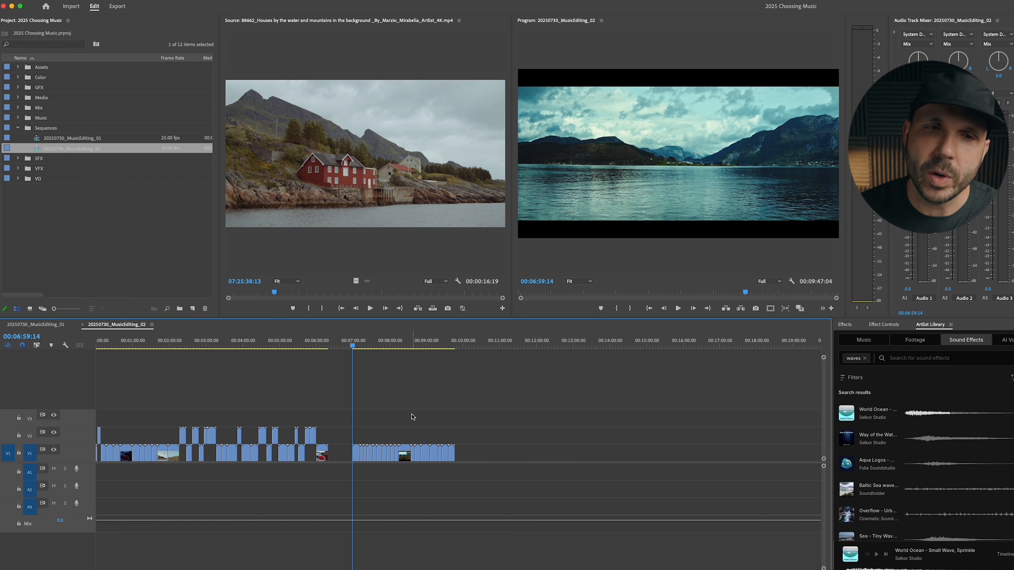
- Step forward through the cuts of the second clip group, from the lake opening past the ferry deck and forest shots
{"action": "key", "text": "Up"}
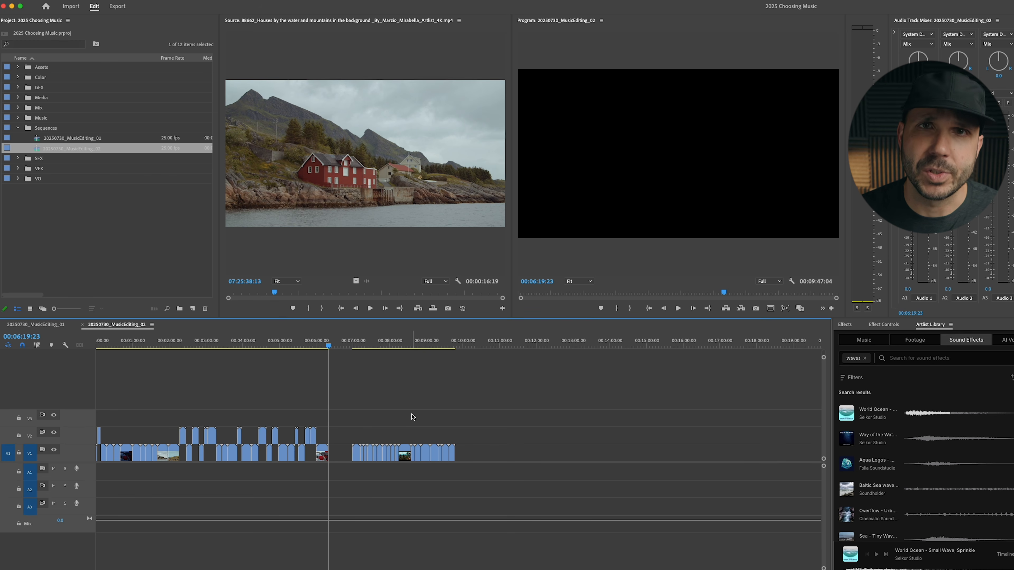
{"action": "key", "text": "Down"}
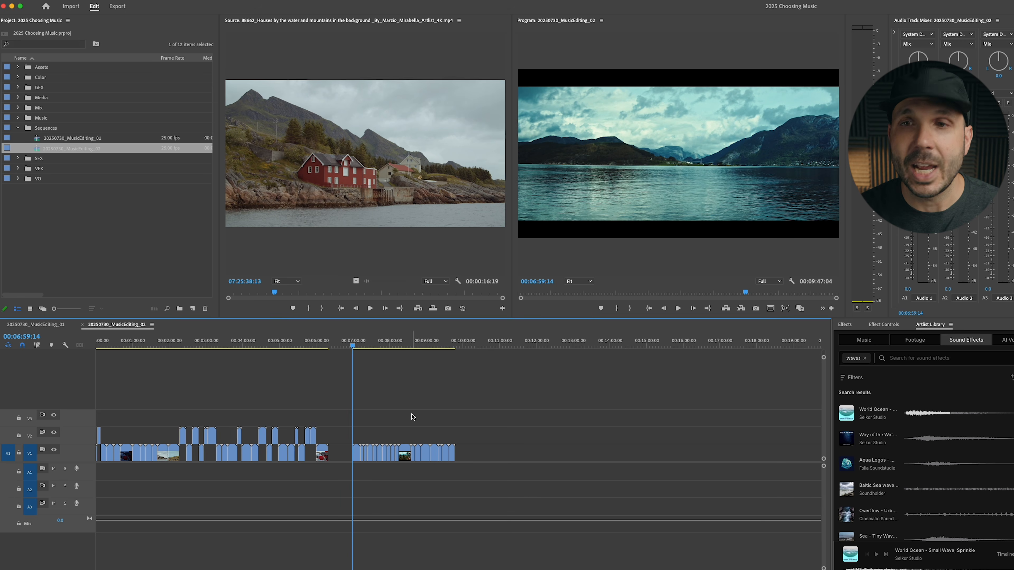
{"action": "key", "text": "Down"}
{"action": "key", "text": "Down"}
{"action": "key", "text": "Down"}
{"action": "key", "text": "Down"}
{"action": "key", "text": "Down"}
{"action": "key", "text": "Down"}
{"action": "key", "text": "Down"}
{"action": "key", "text": "Down"}
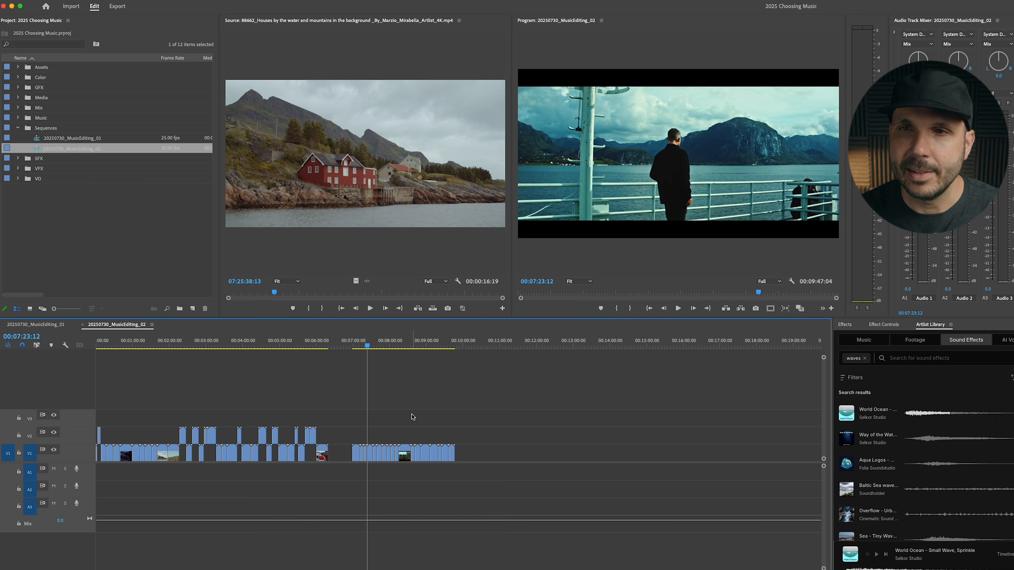
{"action": "key", "text": "Down"}
{"action": "key", "text": "Down"}
{"action": "key", "text": "Down"}
{"action": "key", "text": "Down"}
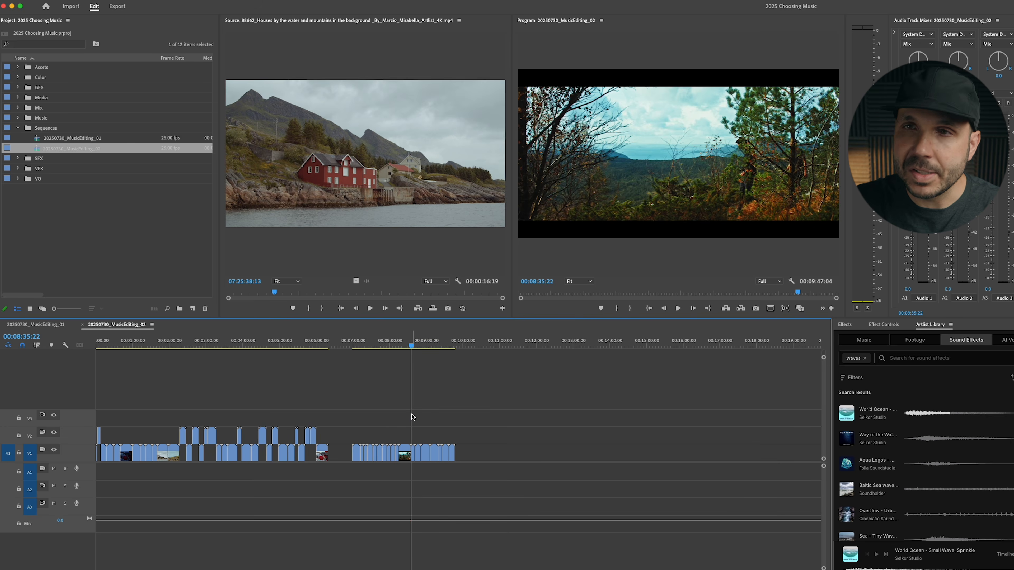
{"action": "key", "text": "Down"}
{"action": "key", "text": "Down"}
{"action": "key", "text": "Down"}
{"action": "key", "text": "Down"}
- Recheck the late shots of the second clip group and step back to the end of the sailing clips at 00:06:19:23
{"action": "key", "text": "Up"}
{"action": "key", "text": "Up"}
{"action": "key", "text": "Down"}
{"action": "key", "text": "Down"}
{"action": "key", "text": "Down"}
{"action": "key", "text": "Up"}
{"action": "key", "text": "Up"}
{"action": "key", "text": "Up"}
{"action": "key", "text": "Up"}
{"action": "key", "text": "Down"}
{"action": "key", "text": "Up"}
{"action": "key", "text": "Up"}
{"action": "key", "text": "Up"}
{"action": "key", "text": "Up"}
{"action": "key", "text": "Up"}
{"action": "key", "text": "Up"}
{"action": "key", "text": "Up"}
{"action": "key", "text": "Up"}
{"action": "key", "text": "Up"}
{"action": "key", "text": "Up"}
{"action": "key", "text": "Up"}
{"action": "key", "text": "Up"}
{"action": "key", "text": "Up"}
{"action": "key", "text": "Up"}
{"action": "key", "text": "Up"}
{"action": "key", "text": "Up"}
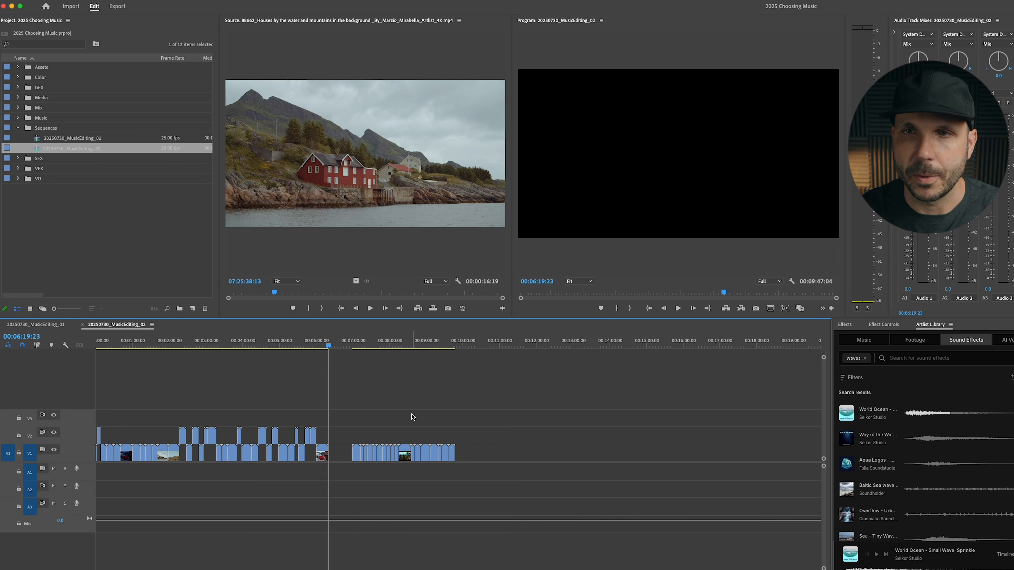
- Run through the cuts of the second clip group again up to the lone figure on the cliff at 00:09:20:08
{"action": "key", "text": "Down"}
{"action": "key", "text": "Down"}
{"action": "key", "text": "Down"}
{"action": "key", "text": "Down"}
{"action": "key", "text": "Down"}
{"action": "key", "text": "Down"}
{"action": "key", "text": "Down"}
{"action": "key", "text": "Down"}
{"action": "key", "text": "Down"}
{"action": "key", "text": "Down"}
{"action": "key", "text": "Down"}
{"action": "key", "text": "Down"}
{"action": "key", "text": "Down"}
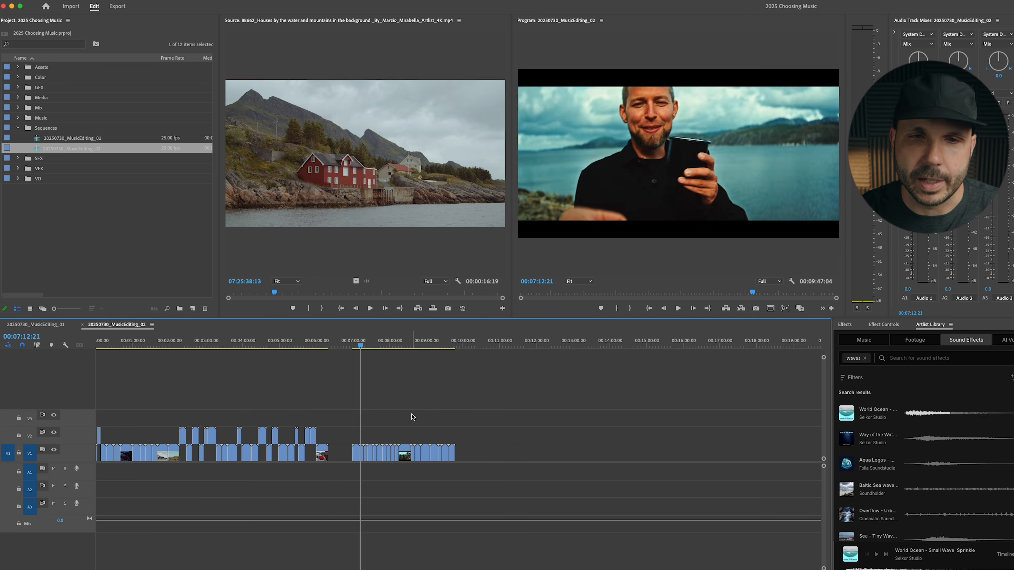
{"action": "key", "text": "Down"}
{"action": "key", "text": "Down"}
{"action": "key", "text": "Down"}
{"action": "key", "text": "Down"}
{"action": "key", "text": "Down"}
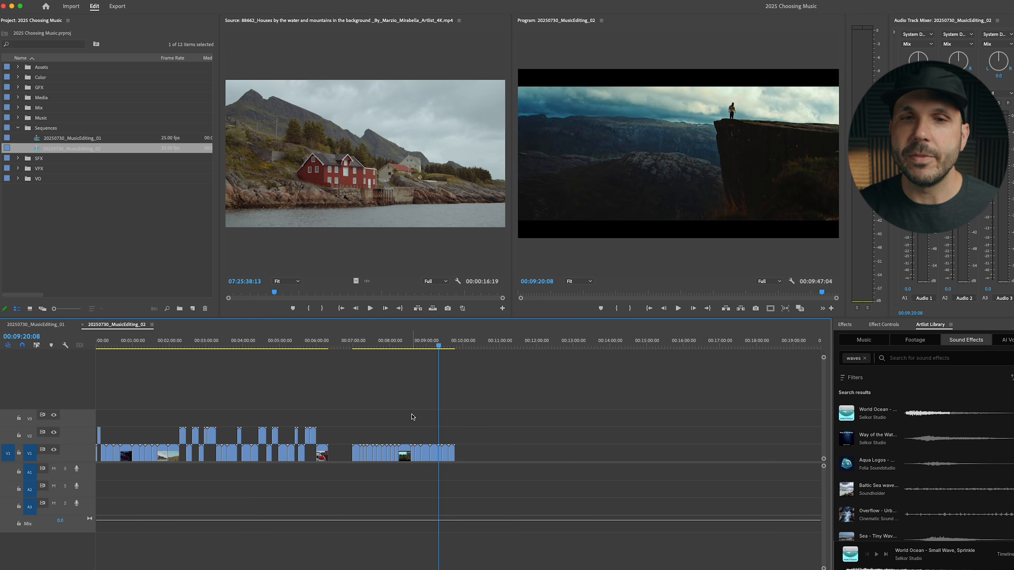
- Step back from the cliff shot to the opening lake shot of the second clip group at 00:06:59:14
{"action": "key", "text": "Up"}
{"action": "key", "text": "Up"}
{"action": "key", "text": "Up"}
{"action": "key", "text": "Up"}
{"action": "key", "text": "Up"}
{"action": "key", "text": "Up"}
{"action": "key", "text": "Up"}
{"action": "key", "text": "Up"}
{"action": "key", "text": "Up"}
{"action": "key", "text": "Up"}
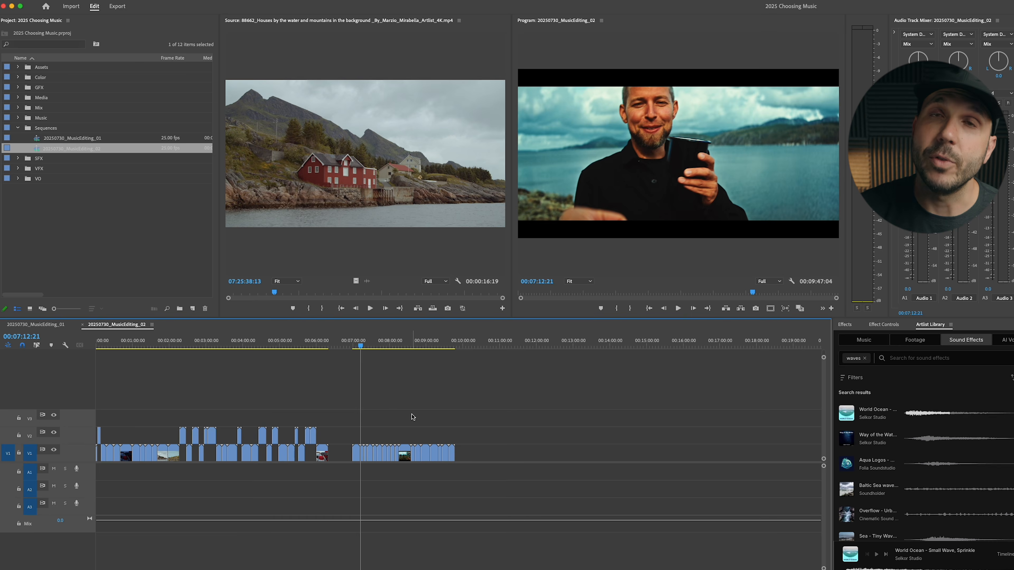
{"action": "key", "text": "Up"}
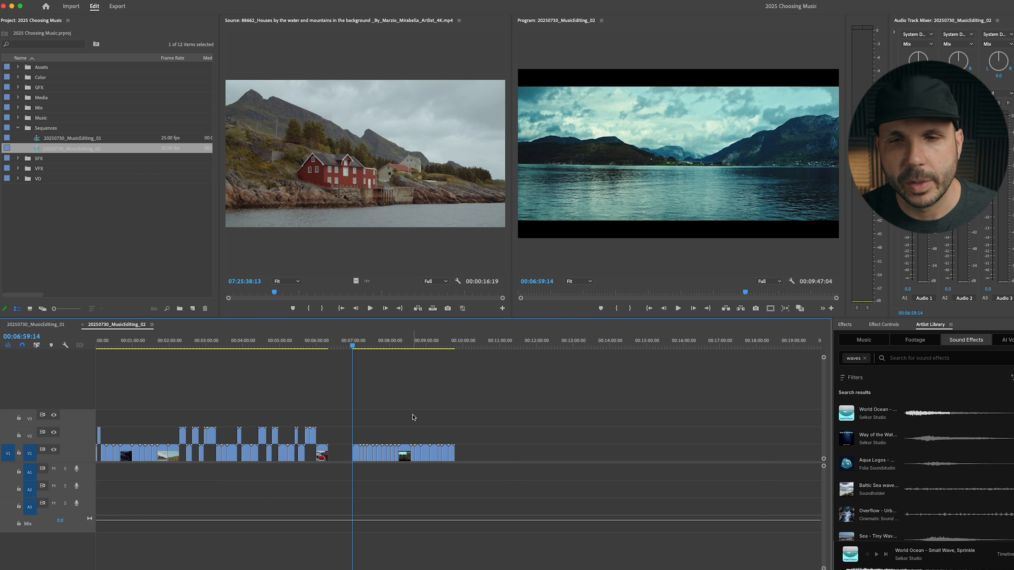
- Play the opening lake-and-mountains shot of the second clip group
{"action": "key", "text": "equal"}
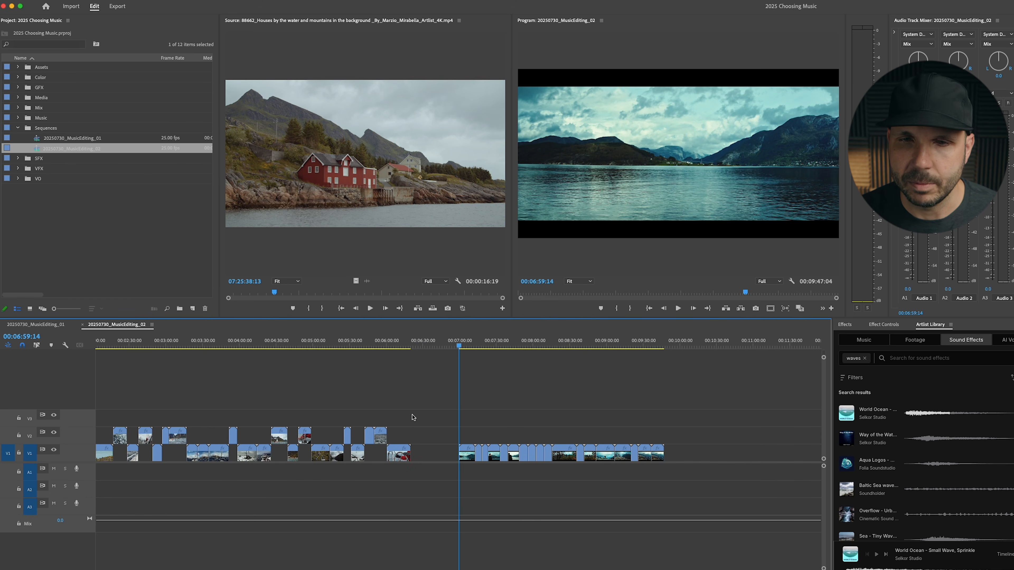
{"action": "key", "text": "equal"}
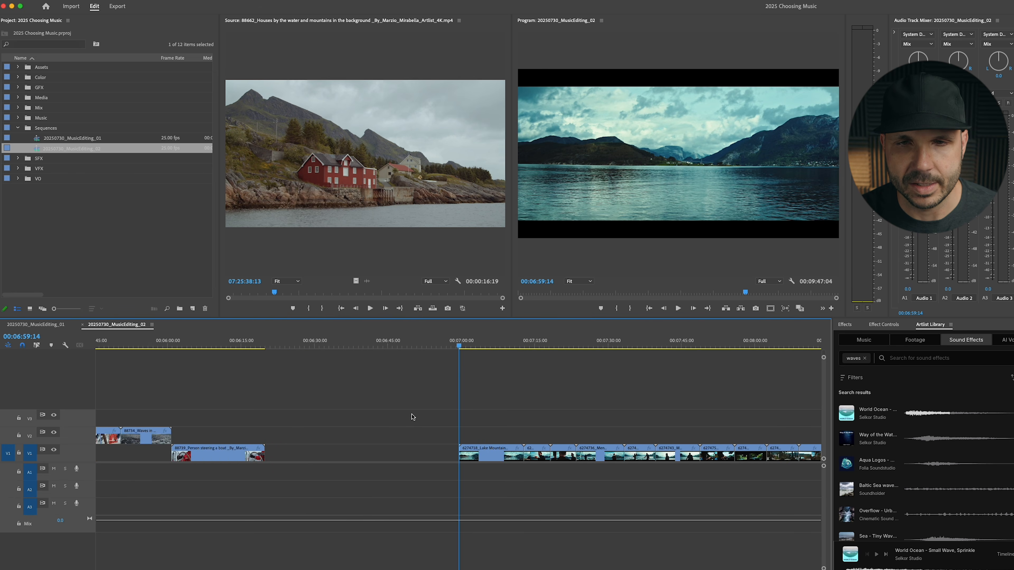
{"action": "key", "text": "minus"}
{"action": "key", "text": "minus"}
{"action": "key", "text": "equal"}
{"action": "key", "text": "equal"}
{"action": "key", "text": "equal"}
{"action": "key", "text": "equal"}
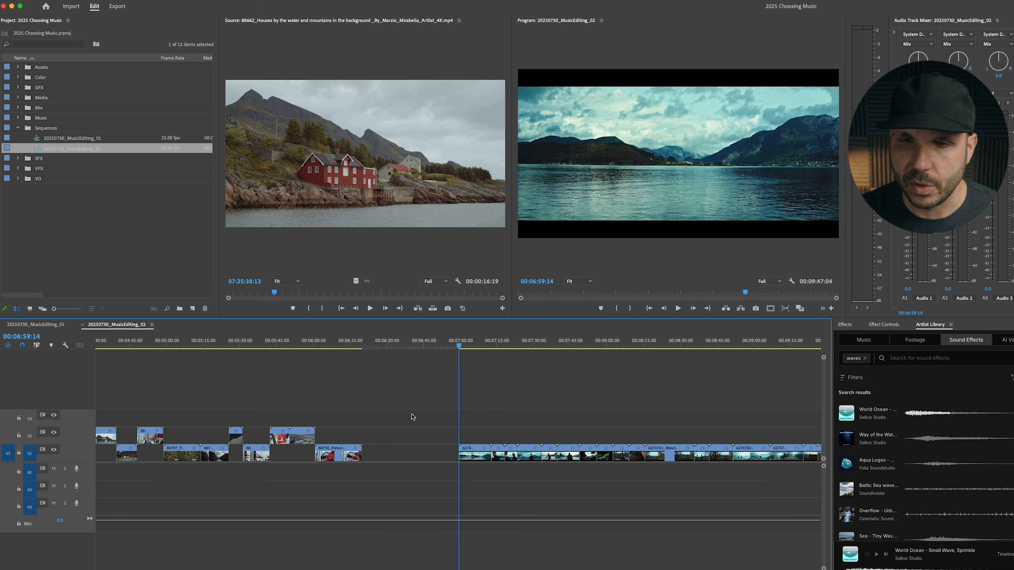
{"action": "key", "text": "backslash"}
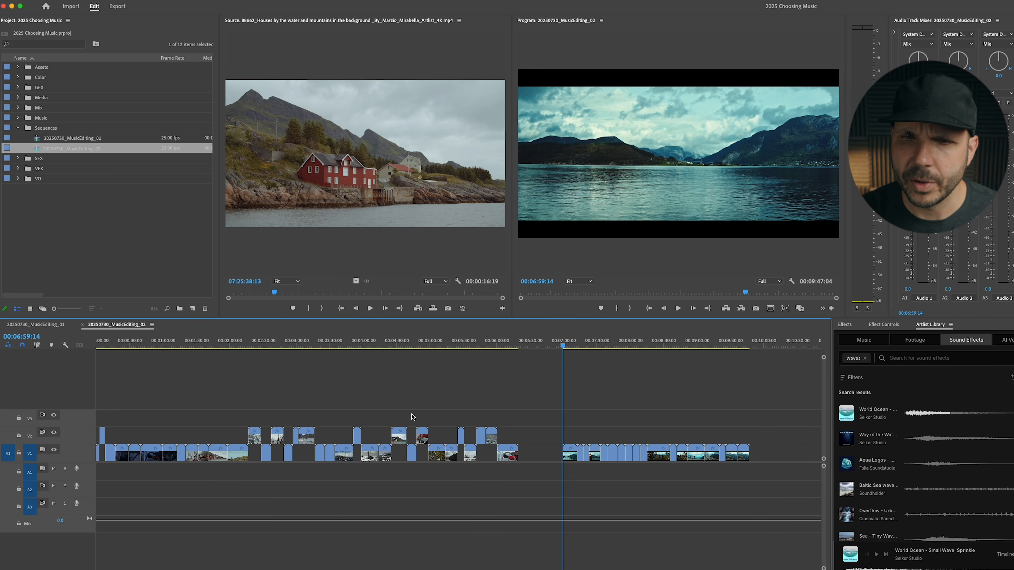
{"action": "key", "text": "equal"}
{"action": "key", "text": "equal"}
{"action": "key", "text": "equal"}
{"action": "key", "text": "space"}
{"action": "key", "text": "minus"}
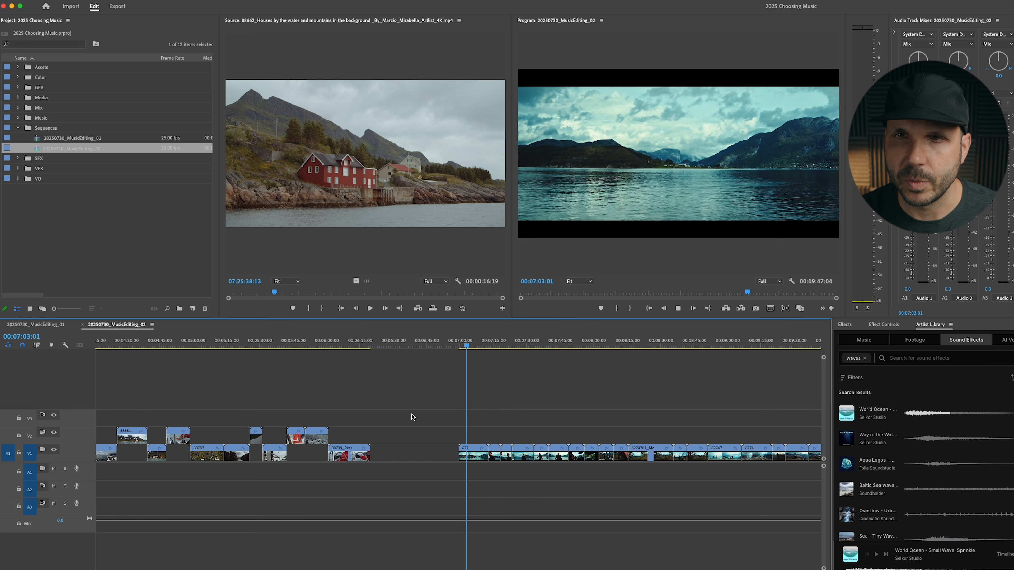
- Compare the boat-steering clip that ends the sailing group with the lake shot that opens the second group
{"action": "key", "text": "space"}
{"action": "key", "text": "Up"}
{"action": "key", "text": "Up"}
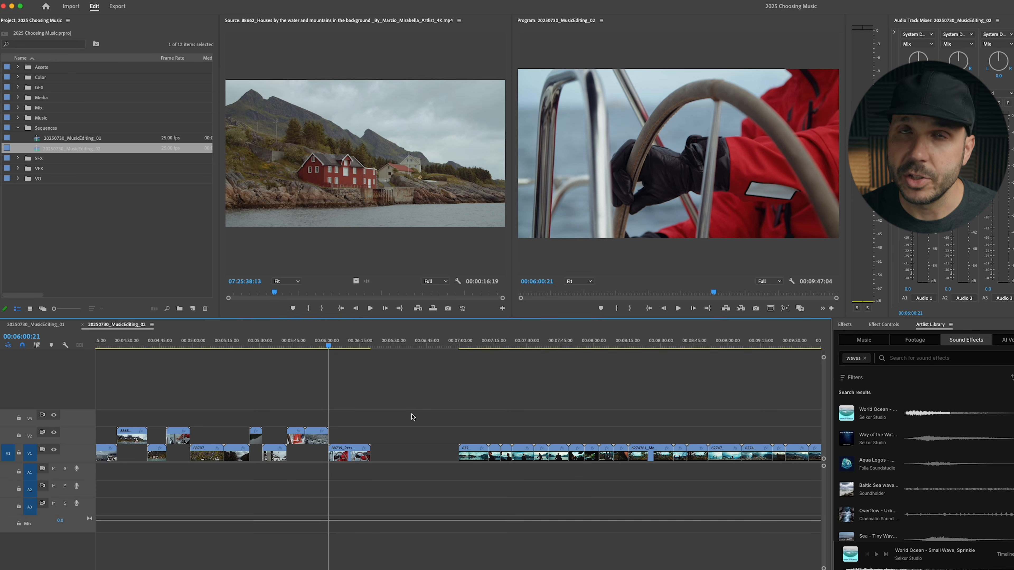
{"action": "key", "text": "Down"}
{"action": "key", "text": "Down"}
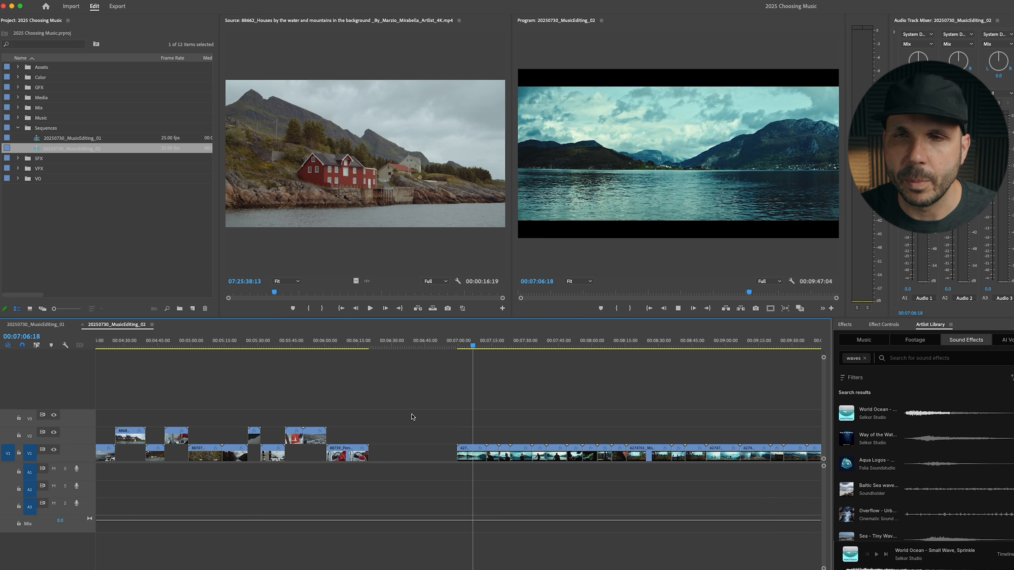
- Scrub ahead from the lake shot and play the shots leading to the man by the fjord around 00:07:39
{"action": "key", "text": "minus"}
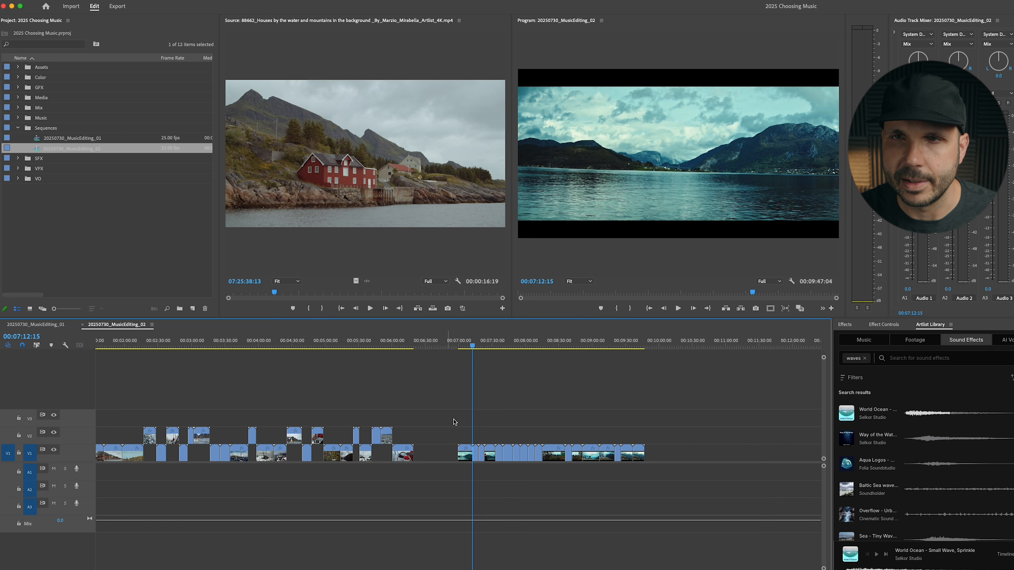
{"action": "key", "text": "equal"}
{"action": "left_click", "coordinate": [478, 346]}
{"action": "left_click_drag", "start_coordinate": [478, 345], "coordinate": [514, 342]}
{"action": "key", "text": "minus"}
{"action": "key", "text": "space"}
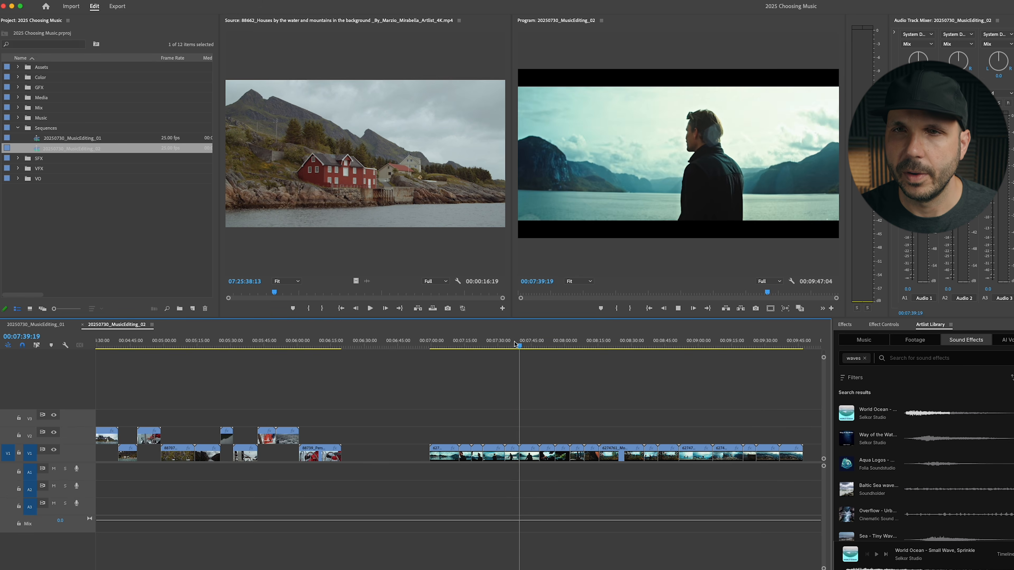
- Step from the man by the fjord through the forest shots to the two people sitting on the rock at 00:09:36:18
{"action": "key", "text": "Down"}
{"action": "key", "text": "Up"}
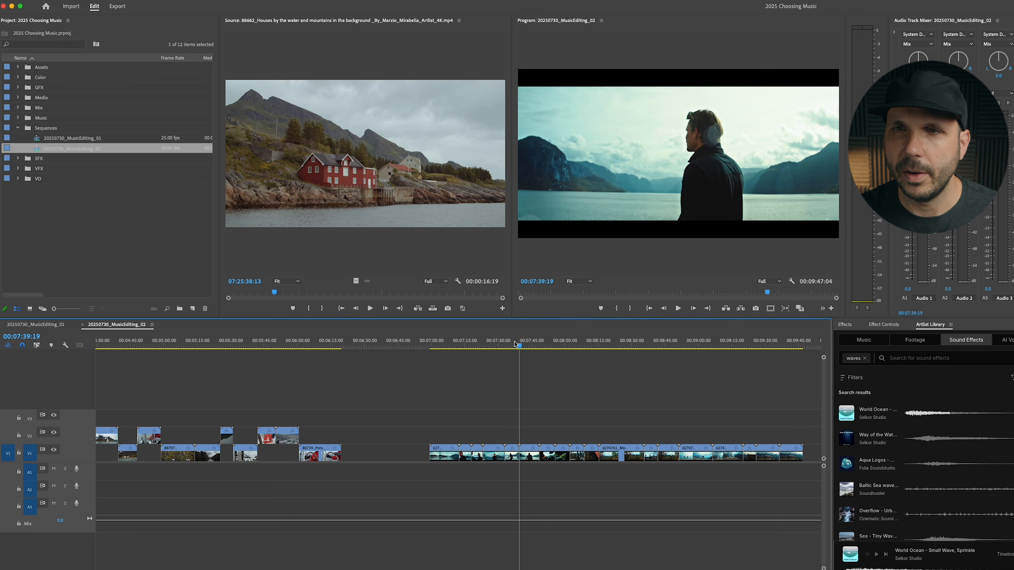
{"action": "key", "text": "Down"}
{"action": "key", "text": "Down"}
{"action": "key", "text": "Down"}
{"action": "key", "text": "Down"}
{"action": "key", "text": "Down"}
{"action": "key", "text": "Down"}
{"action": "key", "text": "Down"}
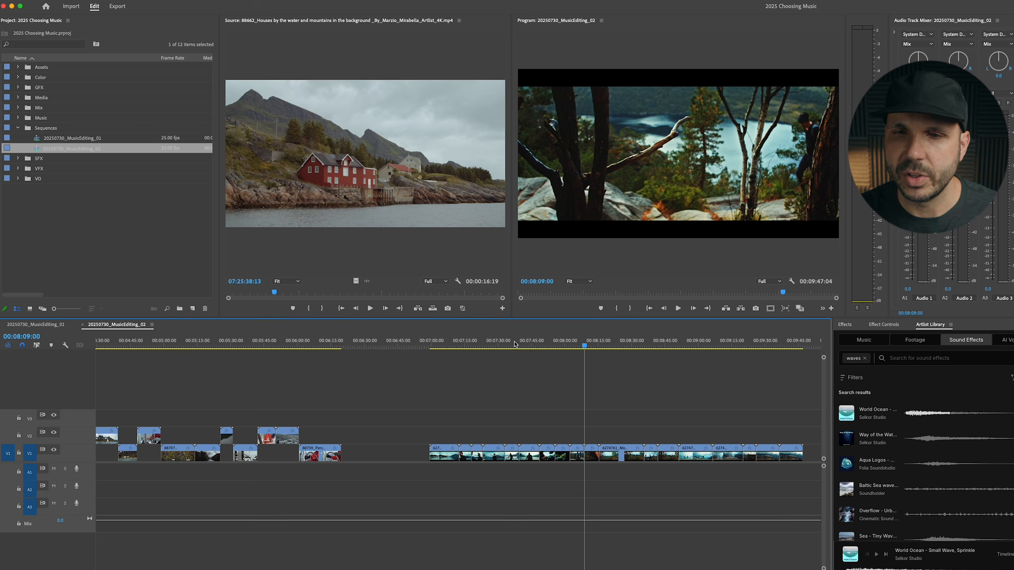
{"action": "key", "text": "Down"}
{"action": "key", "text": "Down"}
{"action": "key", "text": "Down"}
{"action": "key", "text": "Down"}
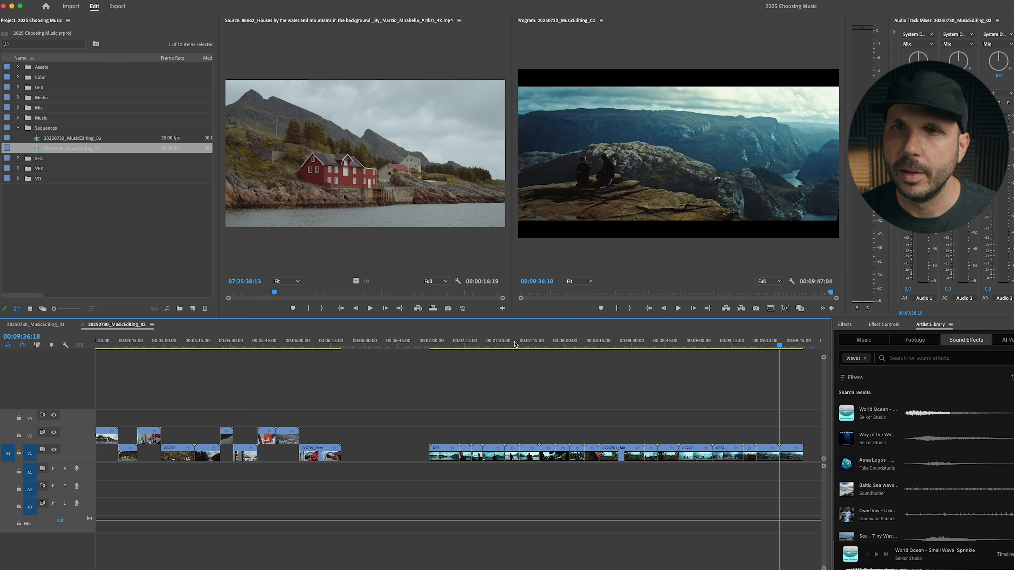
- Step back cut by cut from the two people on the rock to the shot of the man by the fjord at 00:07:39:19
{"action": "key", "text": "Up"}
{"action": "key", "text": "Up"}
{"action": "key", "text": "Up"}
{"action": "key", "text": "Up"}
{"action": "key", "text": "Up"}
{"action": "key", "text": "Up"}
{"action": "key", "text": "Up"}
{"action": "key", "text": "Up"}
{"action": "key", "text": "Up"}
{"action": "key", "text": "Up"}
{"action": "key", "text": "Up"}
{"action": "key", "text": "Up"}
{"action": "key", "text": "Up"}
{"action": "key", "text": "Up"}
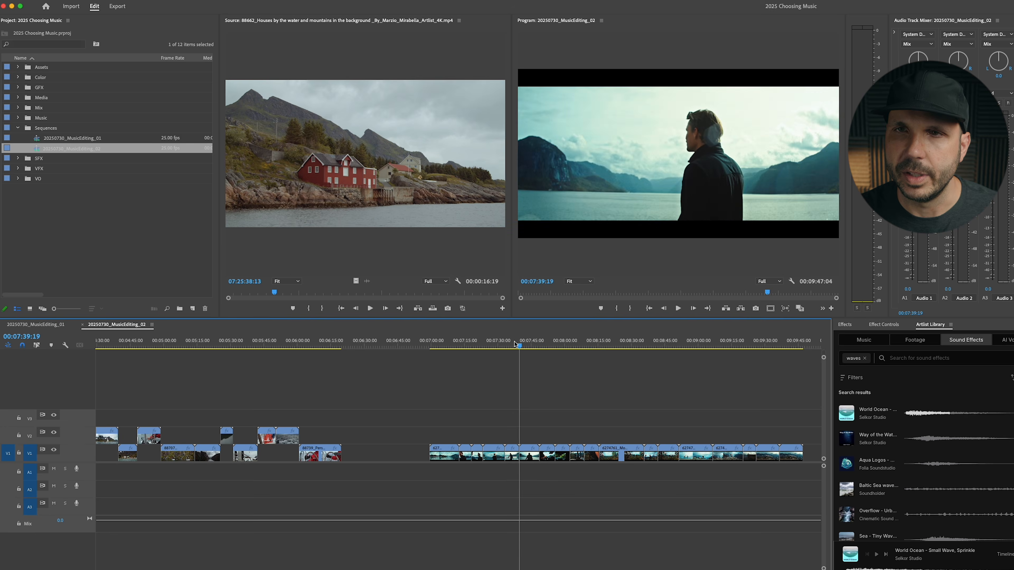
- Play on from the two men's conversation and move the clip of the driver behind the wheel, around 00:07:48, up to track V2
{"action": "key", "text": "Down"}
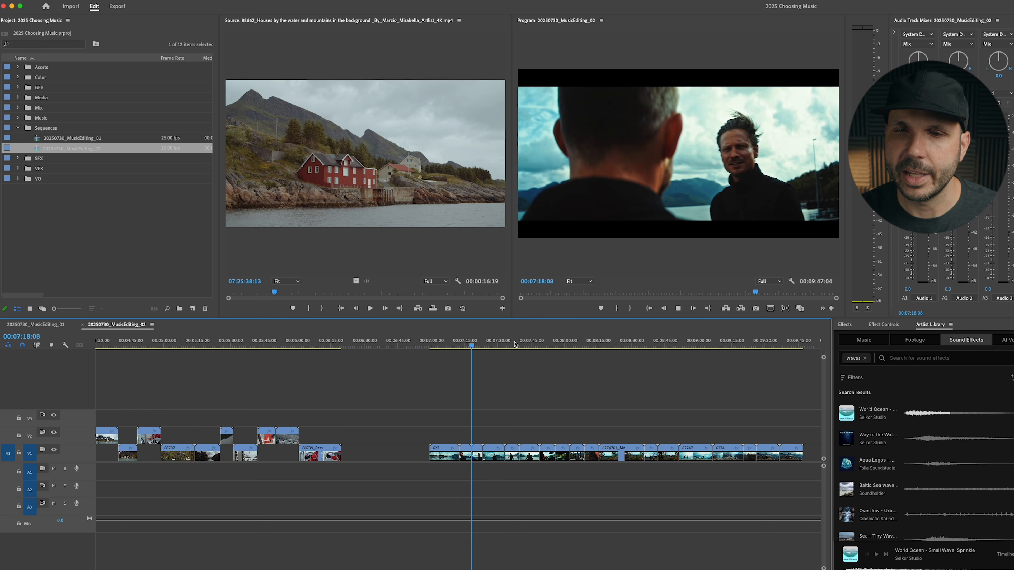
{"action": "key", "text": "Down"}
{"action": "key", "text": "space"}
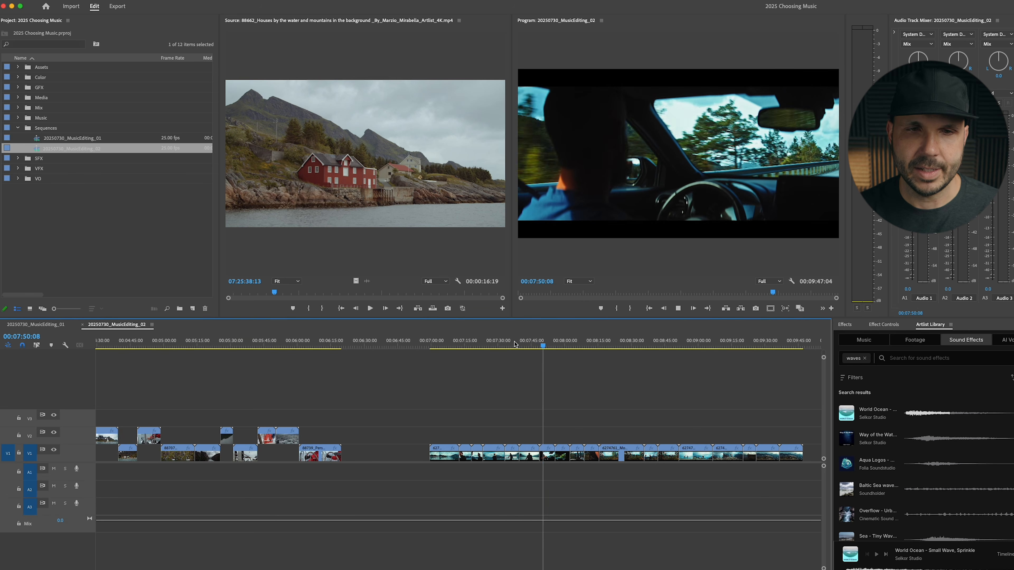
{"action": "key", "text": "d"}
{"action": "key", "text": "alt+Up"}
- Compare the opening of the second clip group at 00:06:59:14 with the start and end of the raised driving clip
{"action": "key", "text": "space"}
{"action": "key", "text": "shift+Up"}
{"action": "key", "text": "shift+Up"}
{"action": "key", "text": "shift+Up"}
{"action": "key", "text": "shift+Up"}
{"action": "key", "text": "shift+Up"}
{"action": "key", "text": "shift+Up"}
{"action": "key", "text": "shift+Up"}
{"action": "key", "text": "shift+Up"}
{"action": "key", "text": "shift+Up"}
{"action": "key", "text": "shift+Up"}
{"action": "key", "text": "shift+Up"}
{"action": "key", "text": "shift+Down"}
{"action": "key", "text": "shift+Down"}
{"action": "key", "text": "shift+Down"}
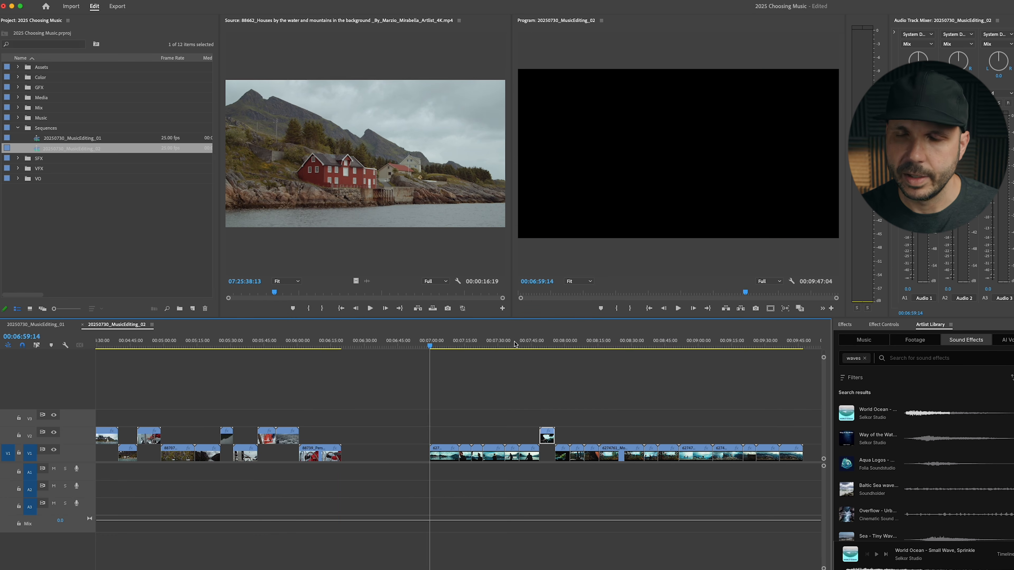
{"action": "left_click", "coordinate": [514, 344]}
{"action": "key", "text": "shift+Down"}
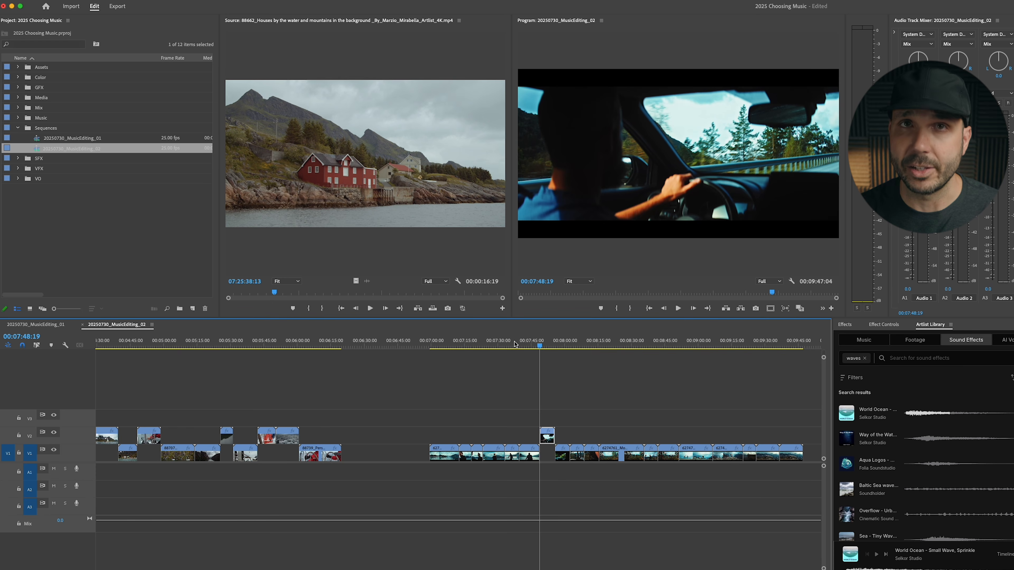
{"action": "key", "text": "shift+Down"}
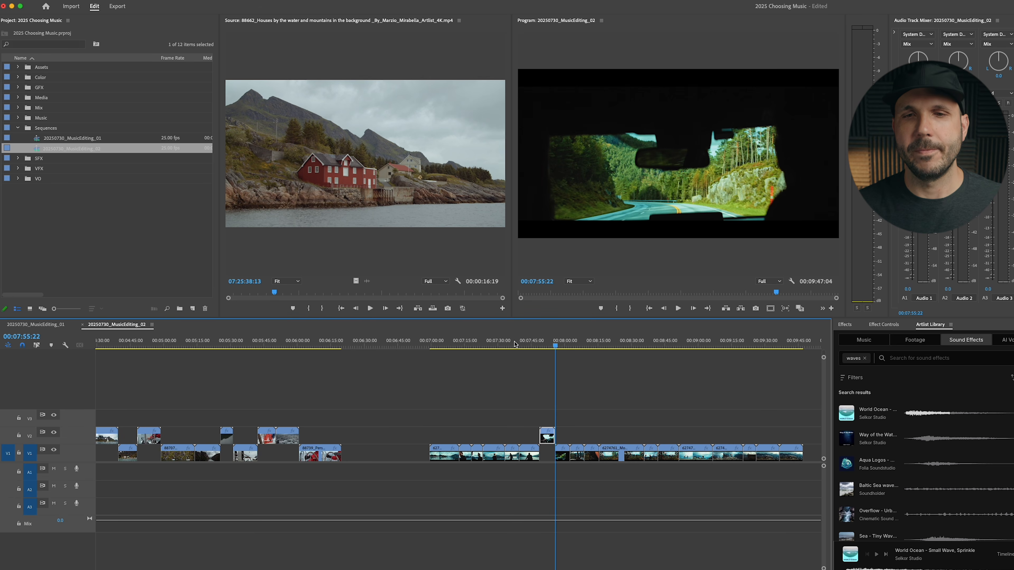
- Move the clip of the hikers walking between the trees, around 00:08:03, up to track V2
{"action": "key", "text": "="}
{"action": "key", "text": "="}
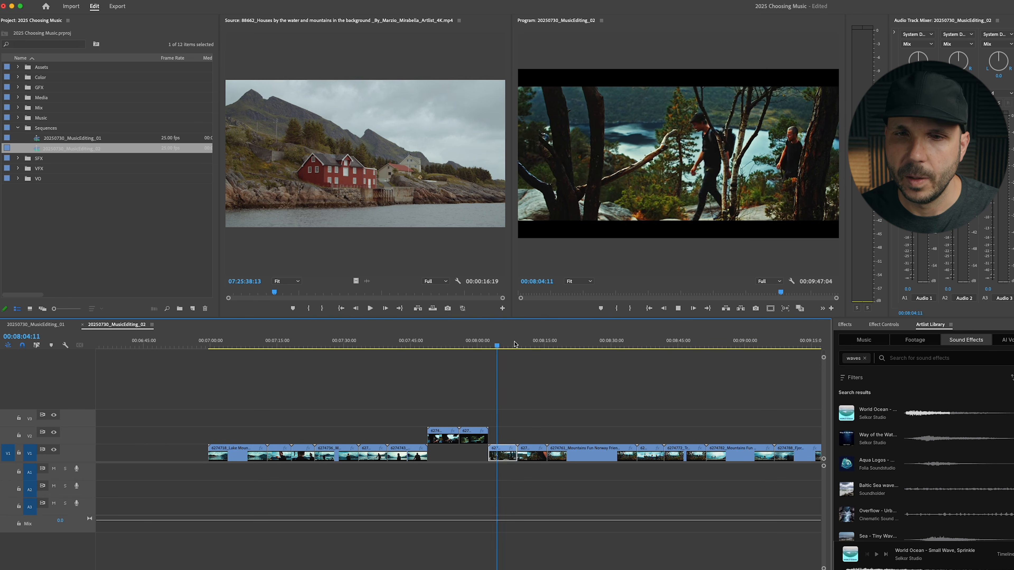
{"action": "key", "text": "alt+Up"}
{"action": "key", "text": "Down"}
{"action": "key", "text": "Up"}
{"action": "key", "text": "Up"}
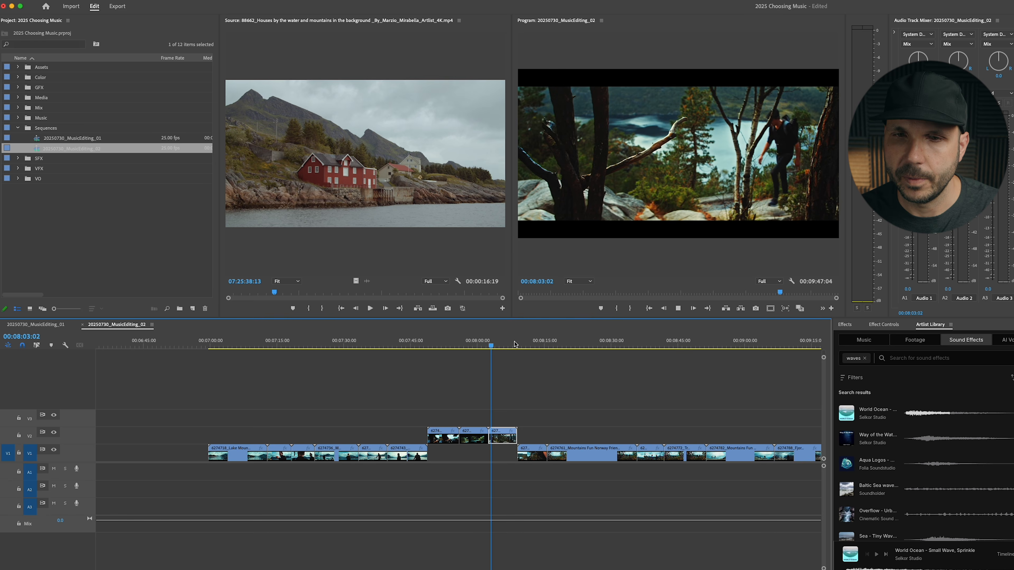
- Compare the shots between the raised hikers clip and the two men pointing at 00:08:35:22
{"action": "key", "text": "Down"}
{"action": "key", "text": "Down"}
{"action": "key", "text": "space"}
{"action": "key", "text": "Up"}
{"action": "key", "text": "Up"}
{"action": "key", "text": "Down"}
{"action": "key", "text": "Down"}
{"action": "key", "text": "Down"}
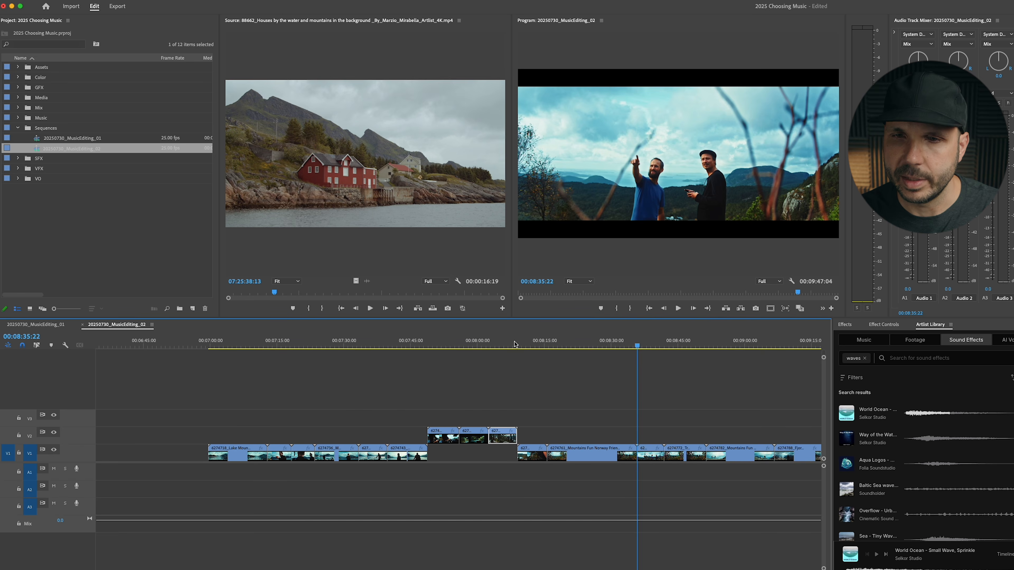
{"action": "key", "text": "Up"}
{"action": "key", "text": "Up"}
{"action": "key", "text": "Up"}
{"action": "key", "text": "Down"}
{"action": "key", "text": "Up"}
{"action": "key", "text": "space"}
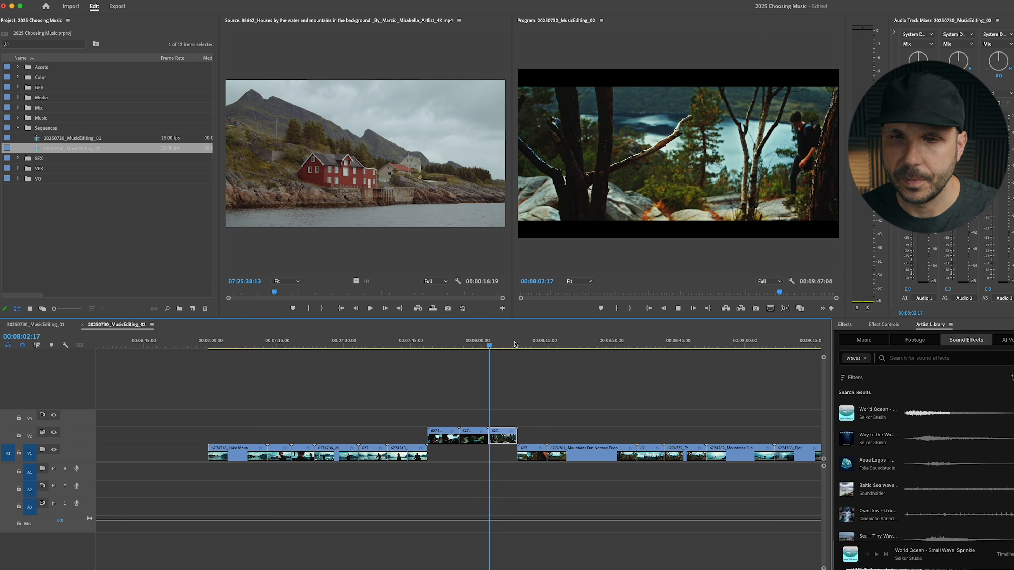
- Move the clip of the two men pointing into the distance, starting at 00:08:35:22, up to track V2
{"action": "key", "text": "Down"}
{"action": "key", "text": "Down"}
{"action": "key", "text": "Down"}
{"action": "key", "text": "d"}
{"action": "key", "text": "alt+Up"}
{"action": "key", "text": "Down"}
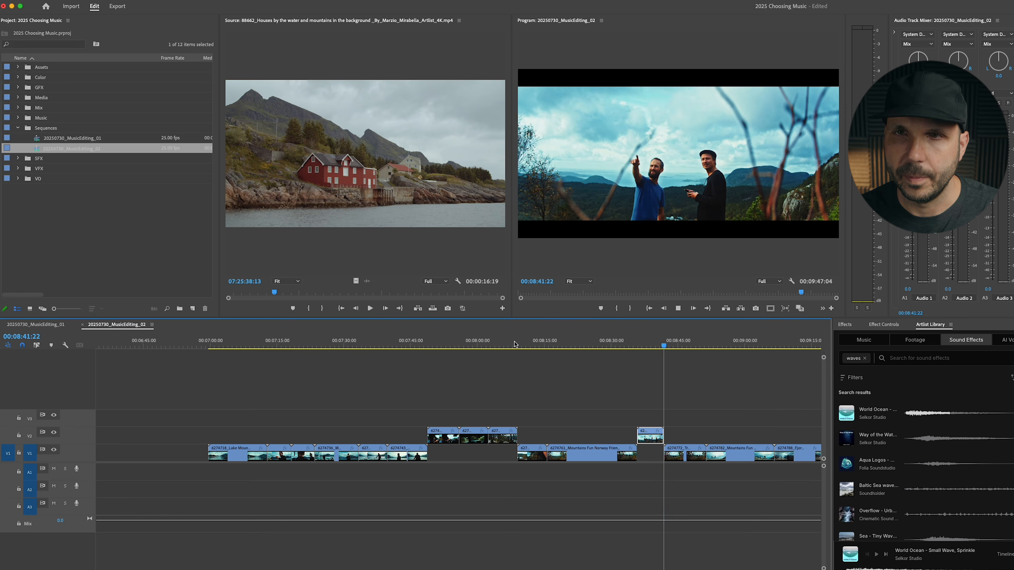
- Play on and raise the clip starting at 00:08:41:22, with the two men overlooking the forest, to track V2
{"action": "key", "text": "space"}
{"action": "key", "text": "="}
{"action": "key", "text": "minus"}
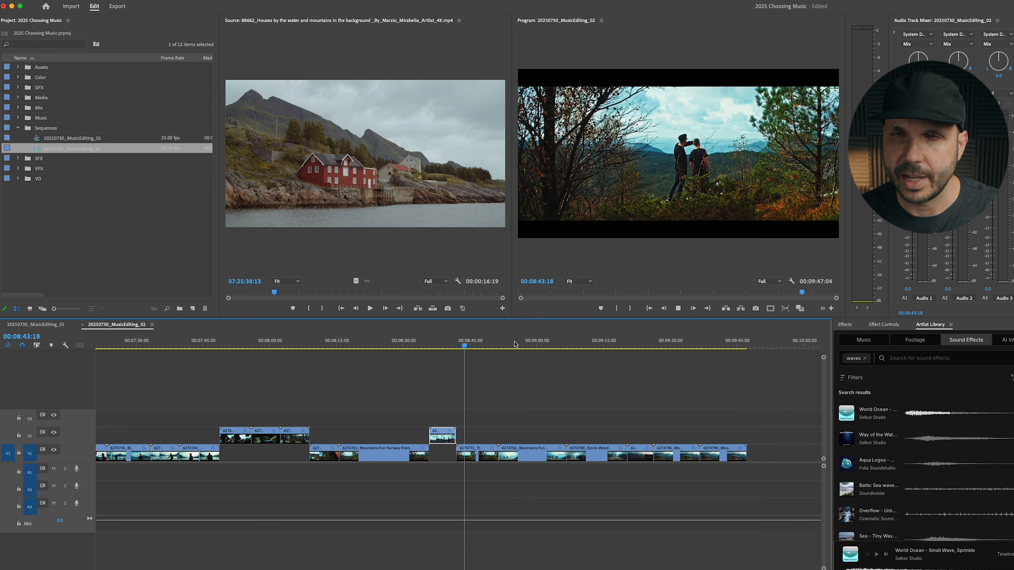
{"action": "key", "text": "Down"}
{"action": "key", "text": "d"}
{"action": "key", "text": "alt+Up"}
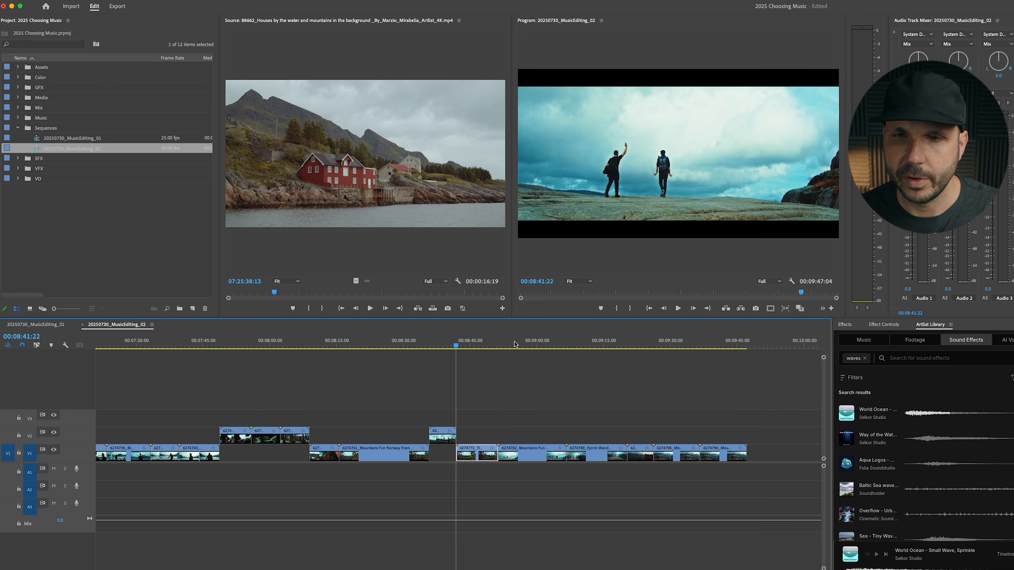
- Raise the clip of the two men standing on the bare rock, around 00:08:52, to track V2
{"action": "key", "text": "space"}
{"action": "scroll", "coordinate": [515, 344], "scroll_direction": "down", "scroll_amount": 2}
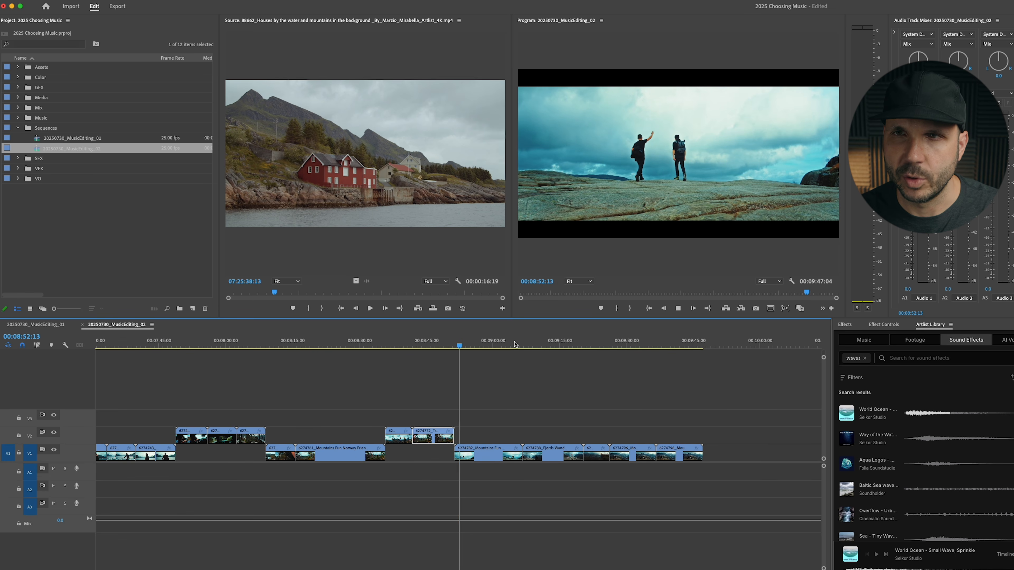
{"action": "key", "text": "d"}
{"action": "key", "text": "alt+Up"}
{"action": "key", "text": "Down"}
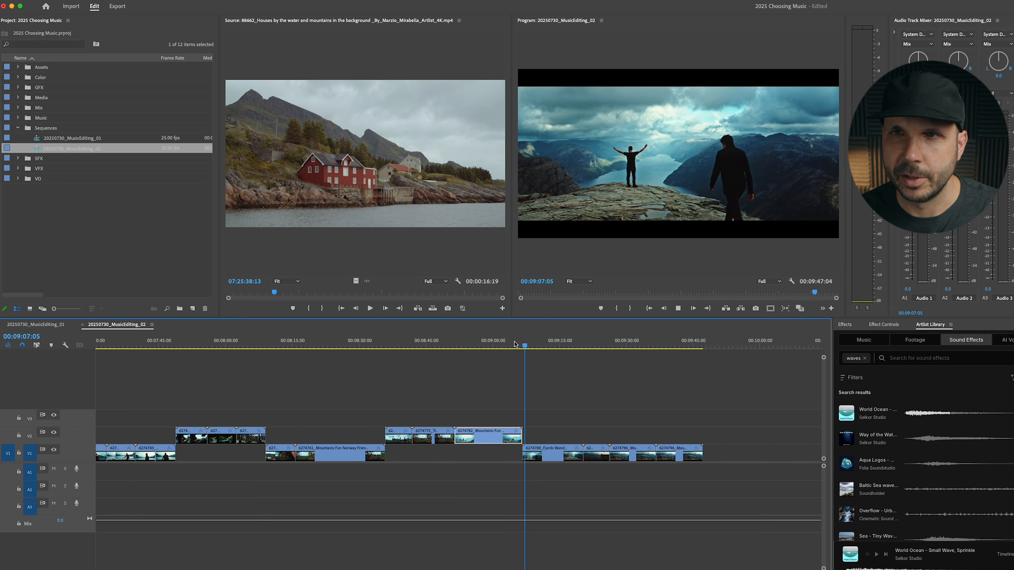
- Raise the clip of the man standing at the cliff's edge, around 00:09:21, to track V2
{"action": "key", "text": "Down"}
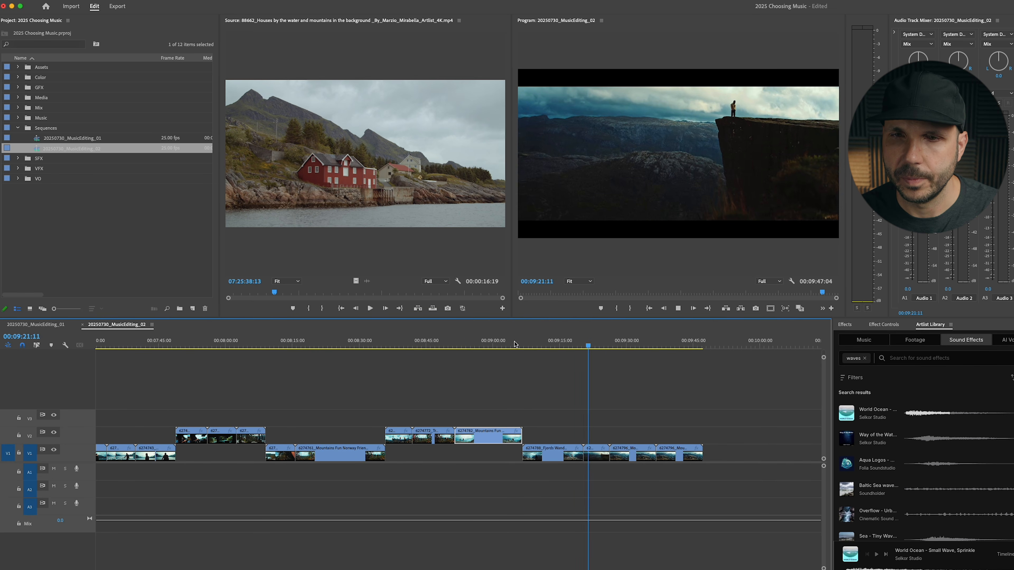
{"action": "key", "text": "space"}
{"action": "key", "text": "Up"}
{"action": "key", "text": "d"}
{"action": "key", "text": "alt+Up"}
{"action": "key", "text": "Down"}
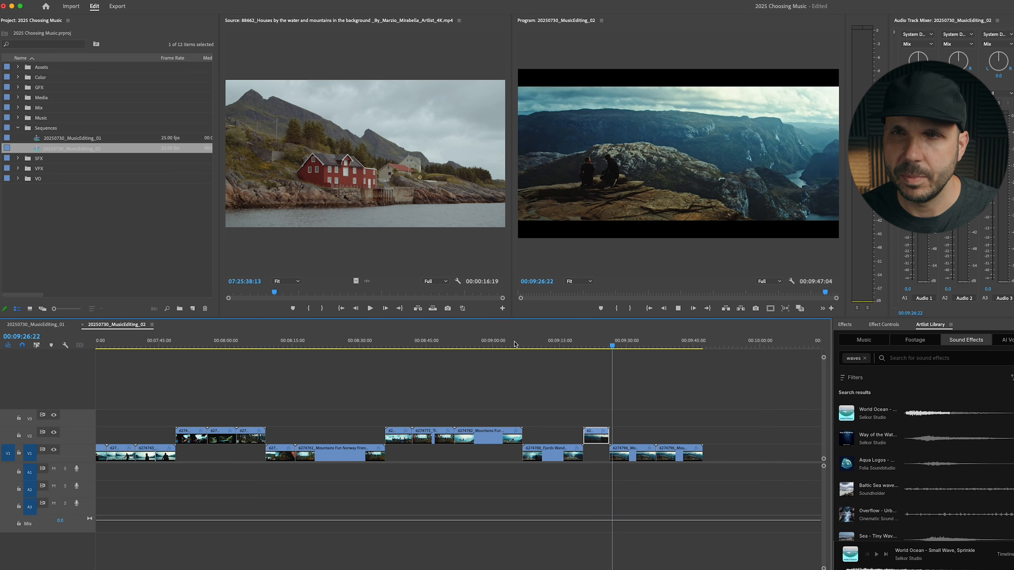
- Go back to the fjord clip just before the cliff's edge shot, around 00:09:07, and raise it to track V2
{"action": "key", "text": "space"}
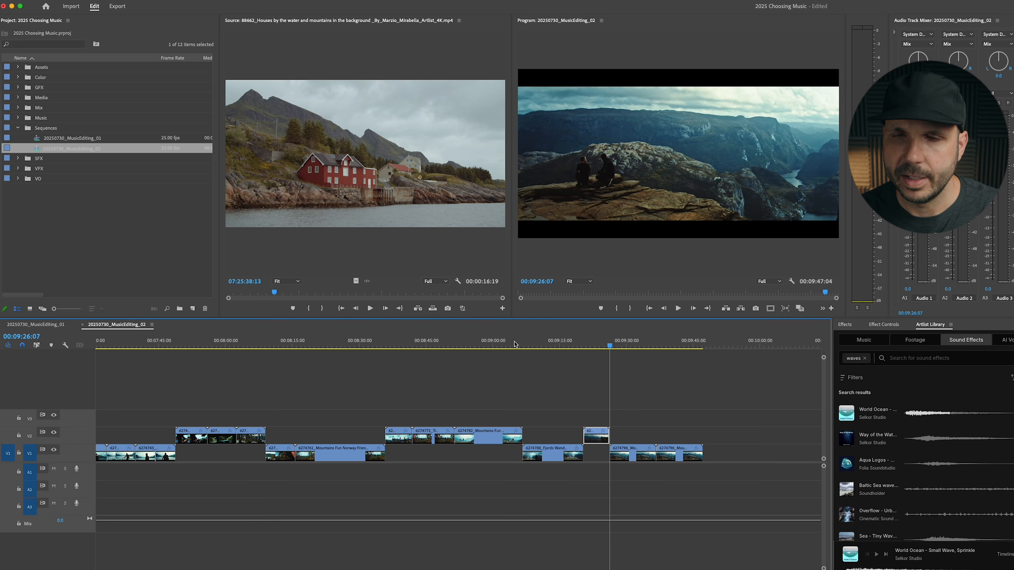
{"action": "key", "text": "Up"}
{"action": "key", "text": "space"}
{"action": "key", "text": "space"}
{"action": "key", "text": "Up"}
{"action": "key", "text": "d"}
{"action": "key", "text": "alt+Up"}
{"action": "key", "text": "Down"}
- Play past the newly raised clips, check the whole sequence at a glance and save the project
{"action": "key", "text": "space"}
{"action": "key", "text": "minus"}
{"action": "key", "text": "minus"}
{"action": "key", "text": "space"}
{"action": "key", "text": "super+s"}
{"action": "left_click", "coordinate": [503, 390]}
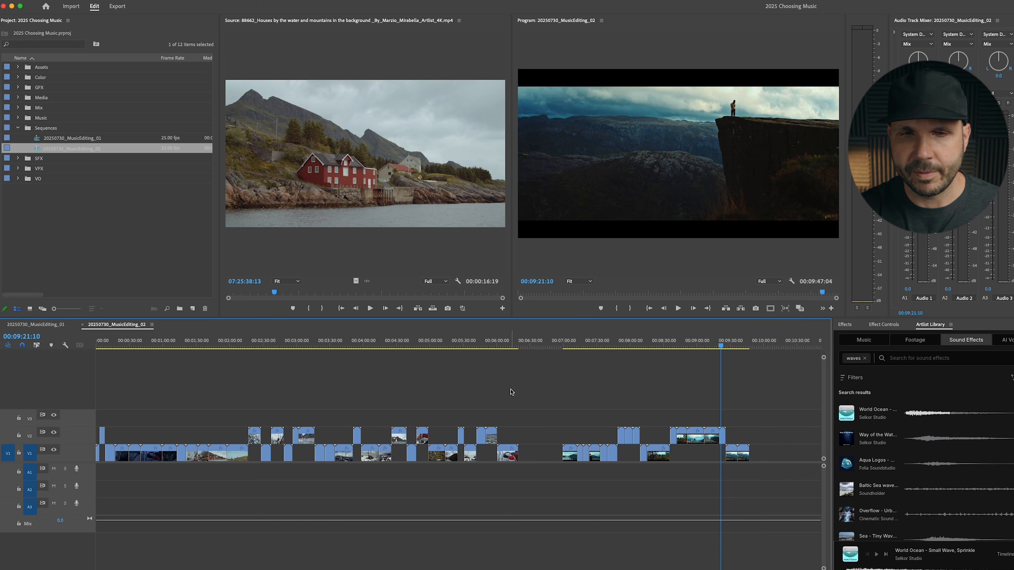
- Duplicate the sequence 20250730_MusicEditing_02 and rename the copy 20250730_MusicEditing_03
{"action": "key", "text": "shift+1"}
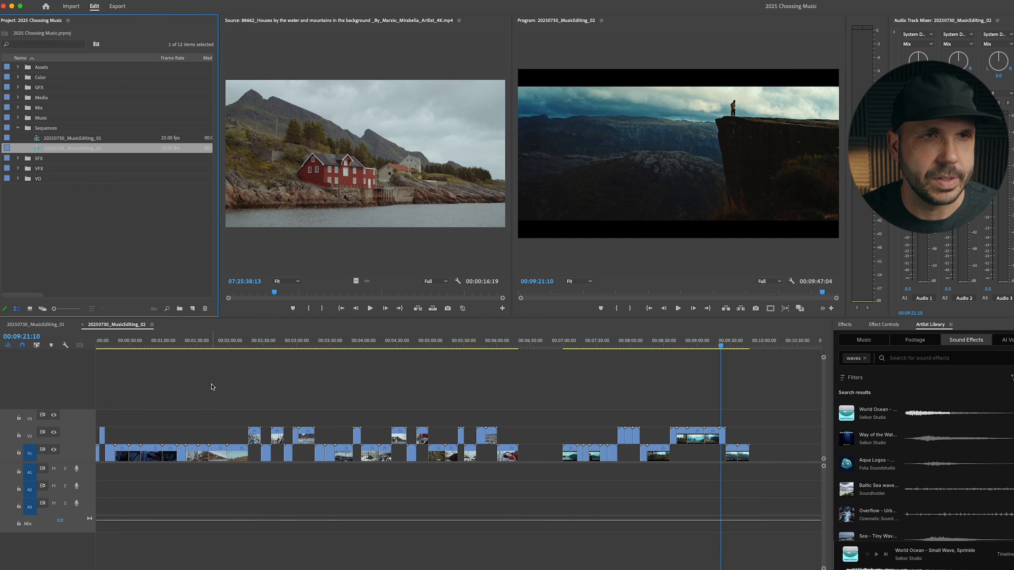
{"action": "key", "text": "super+shift+slash"}
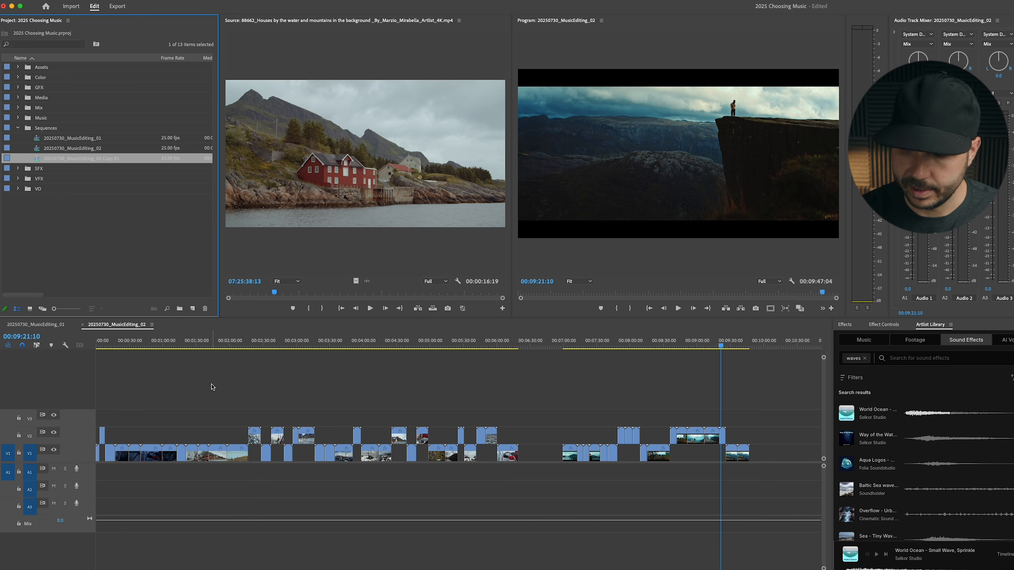
{"action": "left_click", "coordinate": [123, 161]}
{"action": "left_click_drag", "start_coordinate": [100, 159], "coordinate": [134, 160]}
{"action": "type", "text": "3"}
{"action": "key", "text": "Return"}
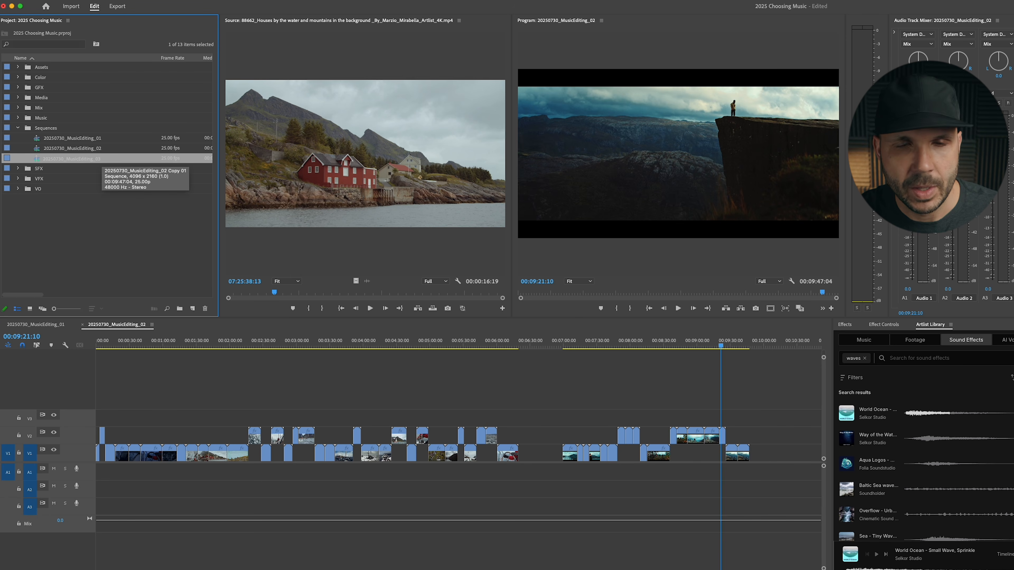
- In the sequence 20250730_MusicEditing_03, delete all clips on track V1 and close the gaps between the V2 clips
{"action": "double_click", "coordinate": [101, 159]}
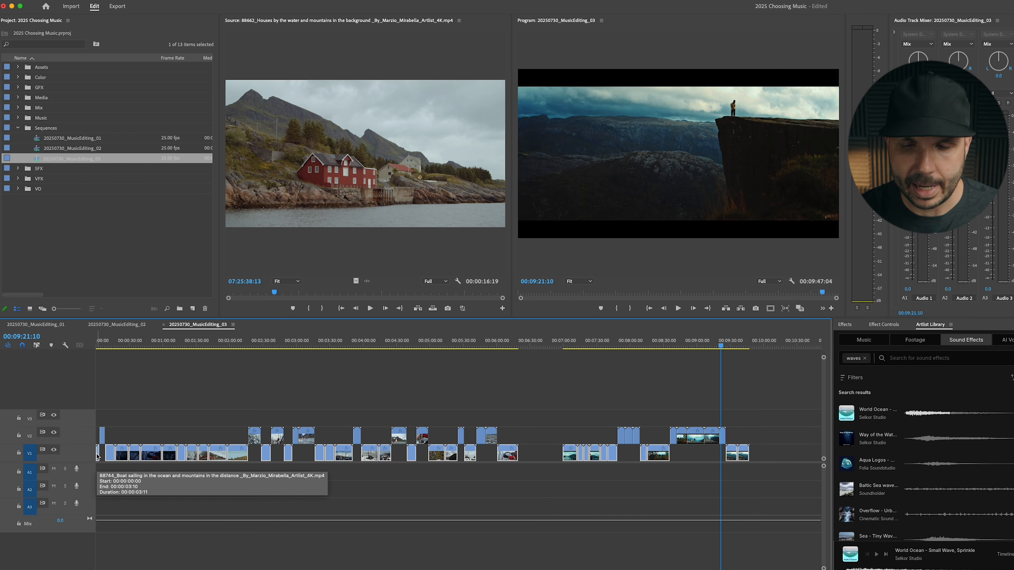
{"action": "key", "text": "Delete"}
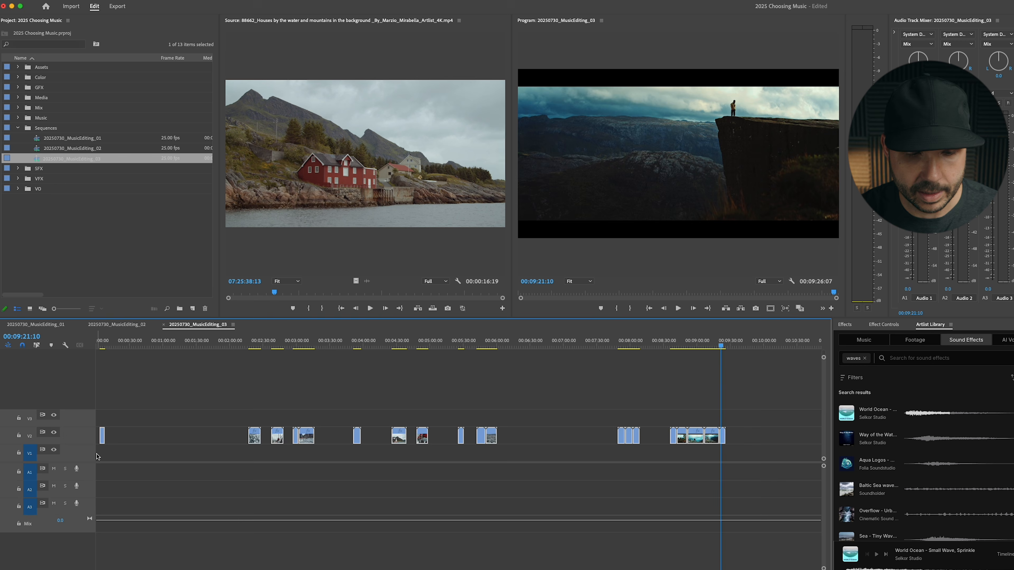
{"action": "key", "text": "shift+Delete"}
{"action": "key", "text": "Home"}
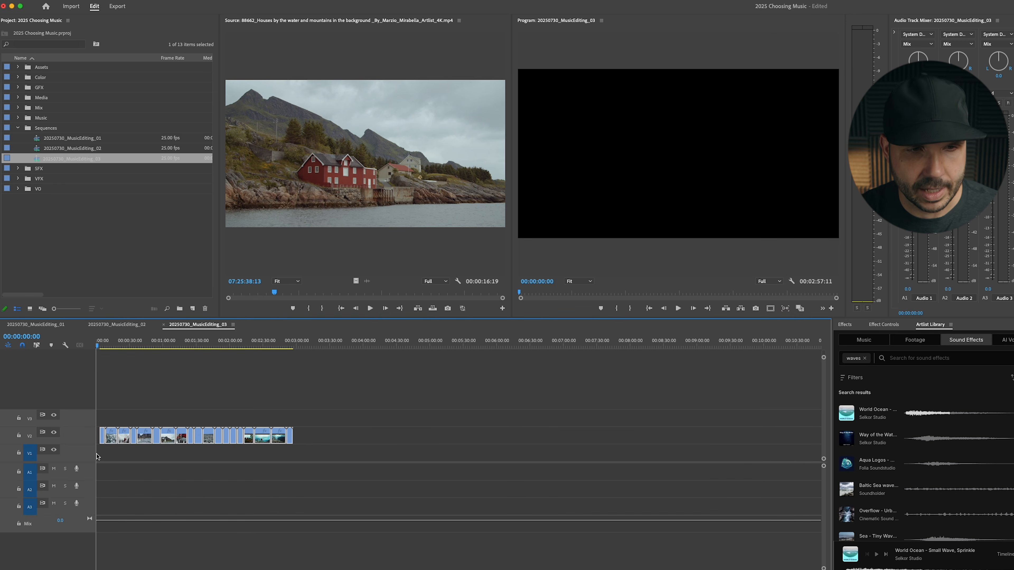
- Target all video tracks, ripple-trim the empty lead-in so the first clip starts at 00:00:00:00, and move all clips down to V1
{"action": "key", "text": "super+0"}
{"action": "key", "text": "super+0"}
{"action": "key", "text": "super+9"}
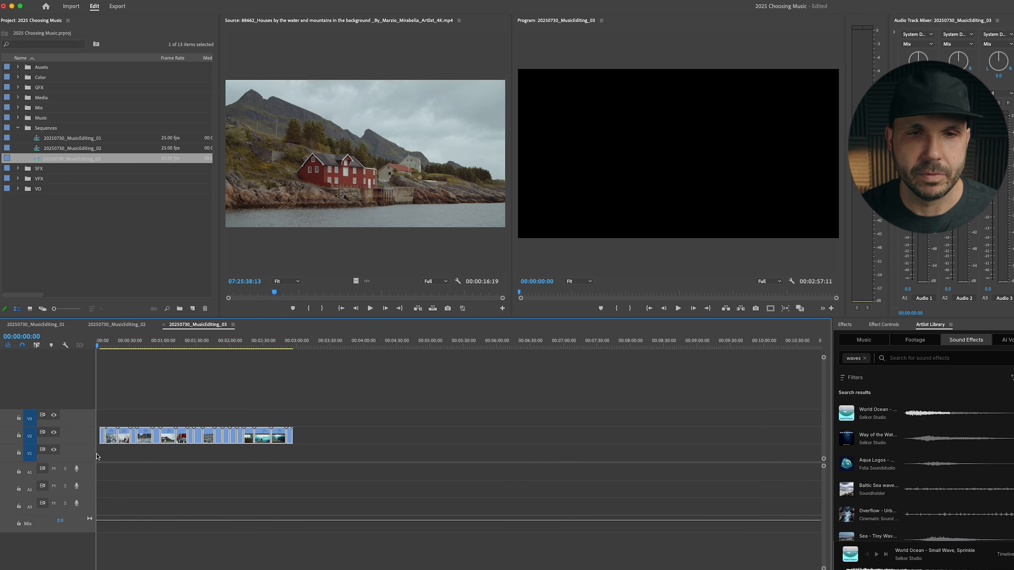
{"action": "key", "text": "w"}
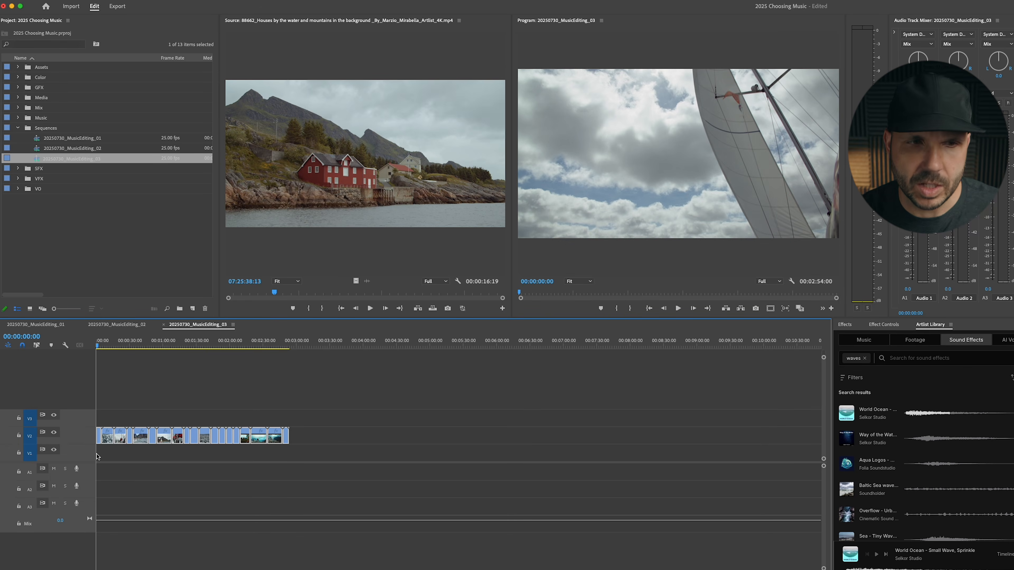
{"action": "key", "text": "alt+Down"}
{"action": "key", "text": "="}
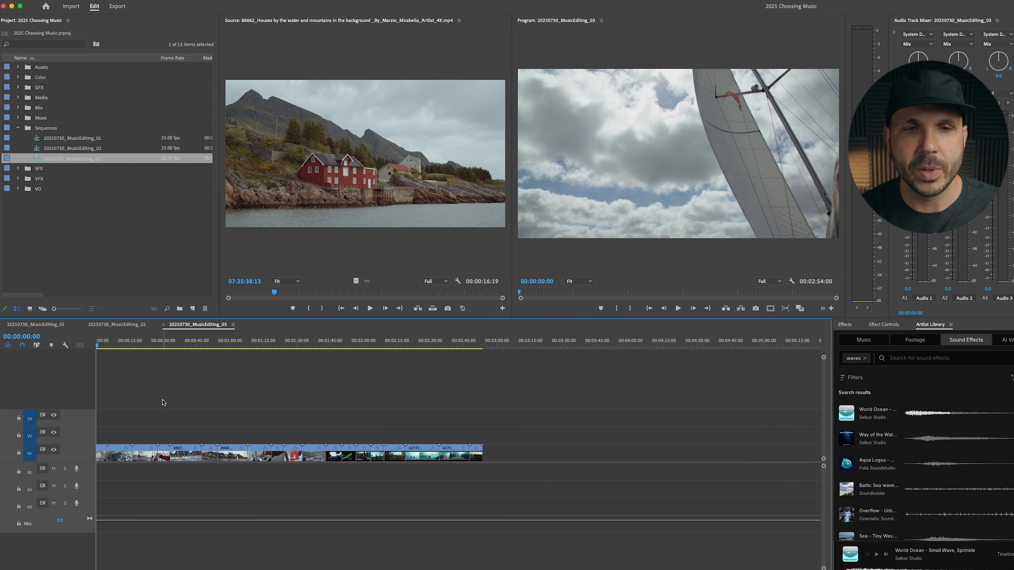
- Step through the condensed sequence cut by cut, from the sail shot to the close-up of the hand around 00:01:24:18
{"action": "key", "text": "Down"}
{"action": "key", "text": "Down"}
{"action": "key", "text": "Down"}
{"action": "key", "text": "Down"}
{"action": "key", "text": "Down"}
{"action": "key", "text": "Down"}
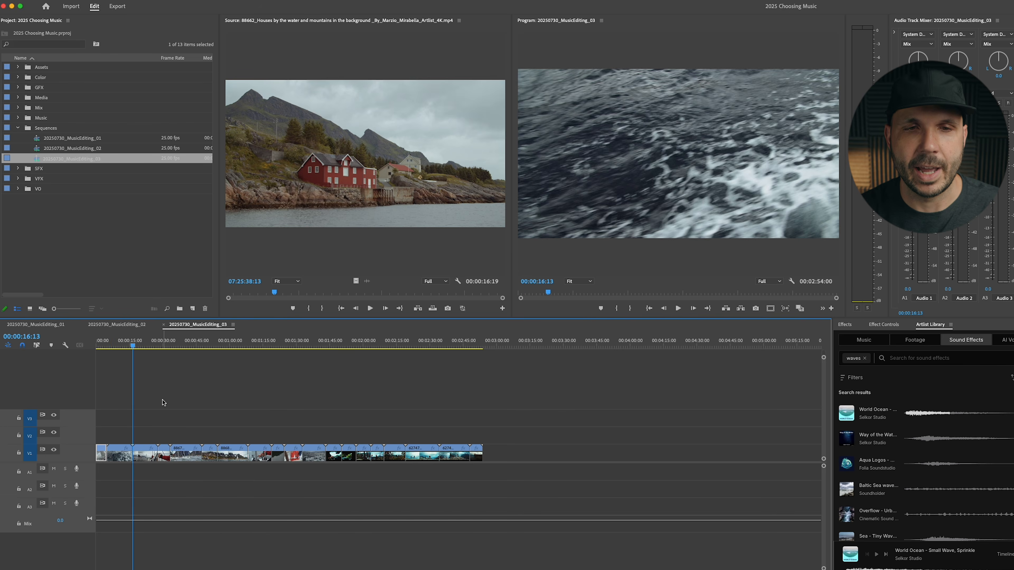
{"action": "key", "text": "Down"}
{"action": "key", "text": "Down"}
{"action": "key", "text": "Down"}
{"action": "key", "text": "Down"}
{"action": "key", "text": "Up"}
{"action": "key", "text": "Up"}
{"action": "key", "text": "Up"}
{"action": "key", "text": "Up"}
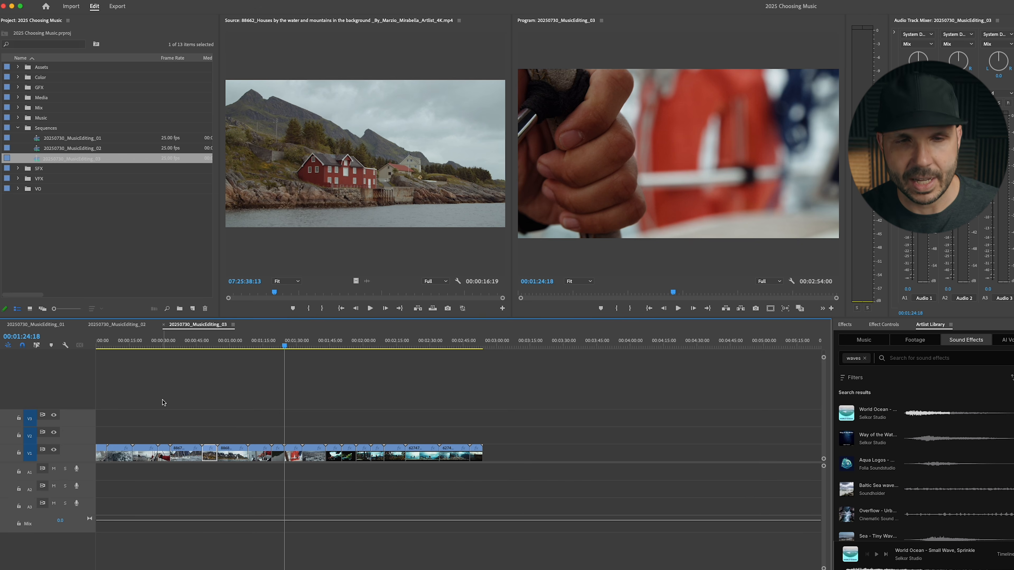
- Try raising the clip of the sailboat before the mountains at 00:00:54:19 by two tracks and bring it back to V1
{"action": "key", "text": "d"}
{"action": "key", "text": "Up"}
{"action": "key", "text": "Up"}
{"action": "key", "text": "Up"}
{"action": "key", "text": "d"}
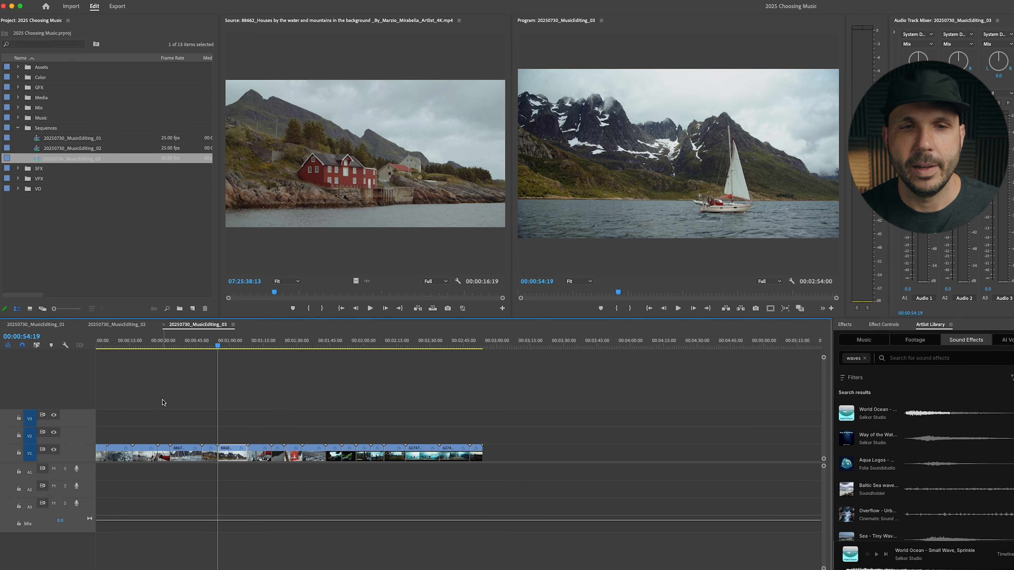
{"action": "key", "text": "alt+Up"}
{"action": "key", "text": "alt+Up"}
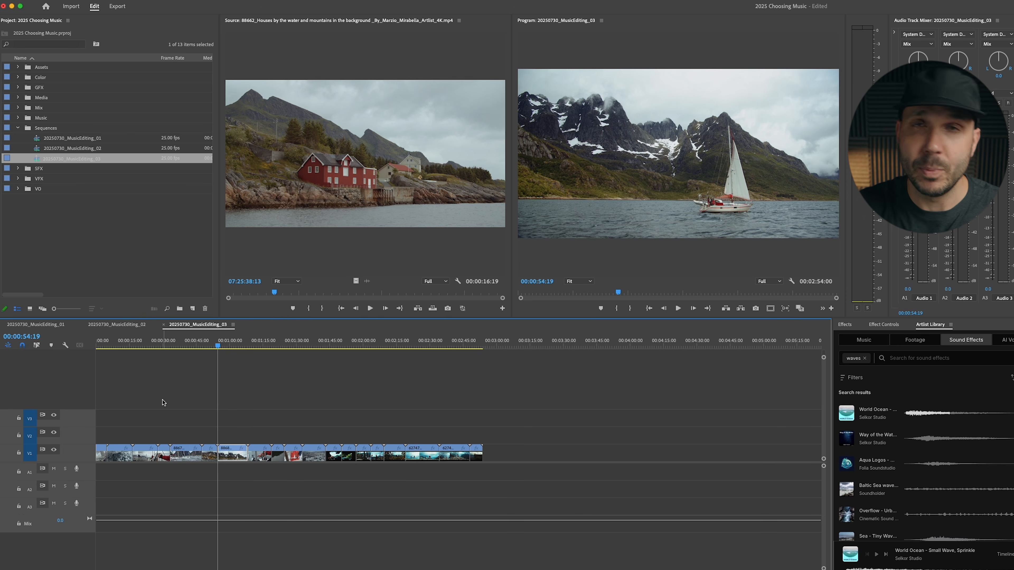
{"action": "key", "text": "alt+Down"}
{"action": "key", "text": "alt+Down"}
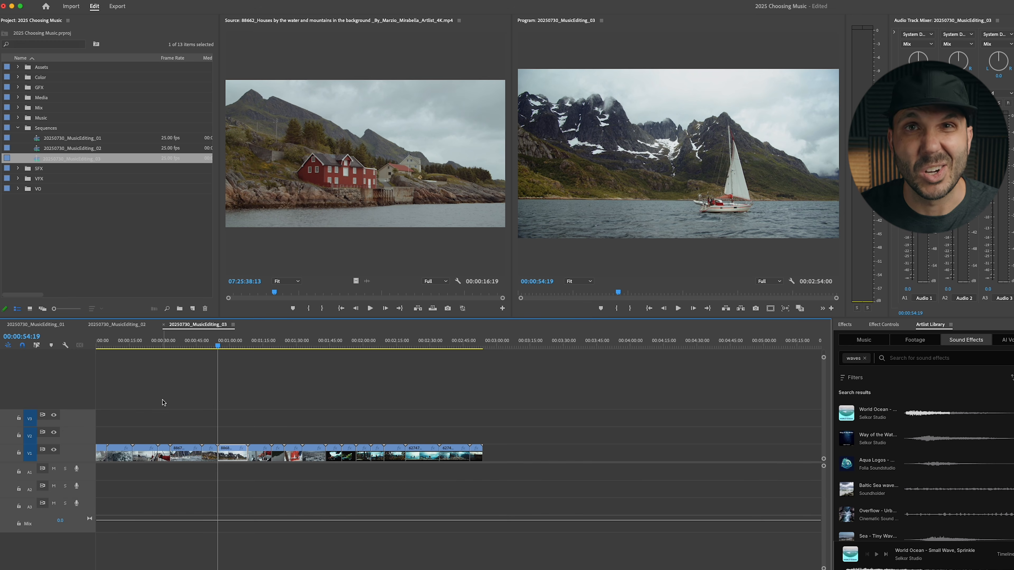
{"action": "left_click", "coordinate": [133, 392]}
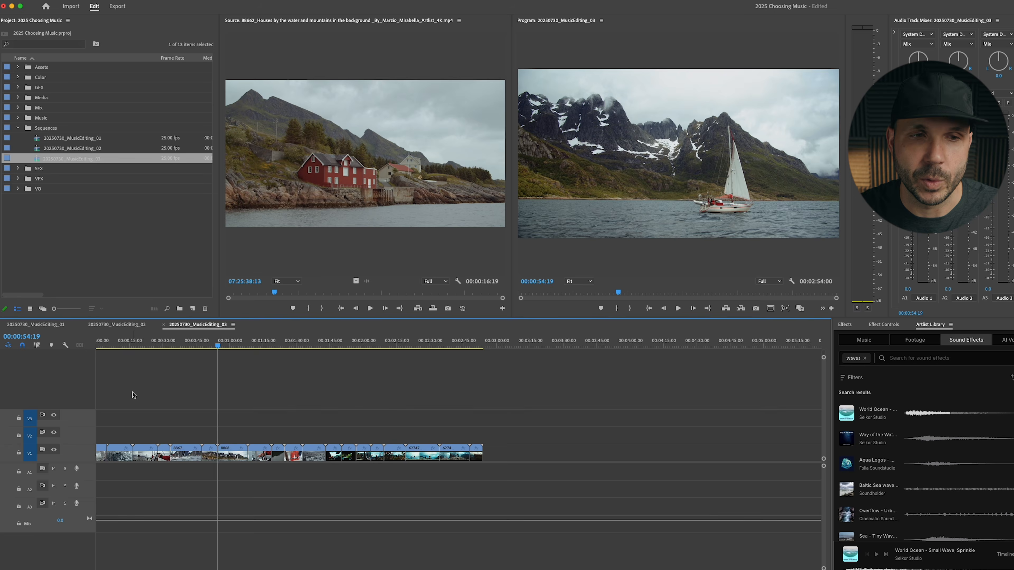
- Step back cut by cut to the sail shot at the start of the condensed sequence
{"action": "key", "text": "Up"}
{"action": "key", "text": "Up"}
{"action": "key", "text": "Up"}
{"action": "key", "text": "Up"}
{"action": "key", "text": "Up"}
{"action": "key", "text": "Up"}
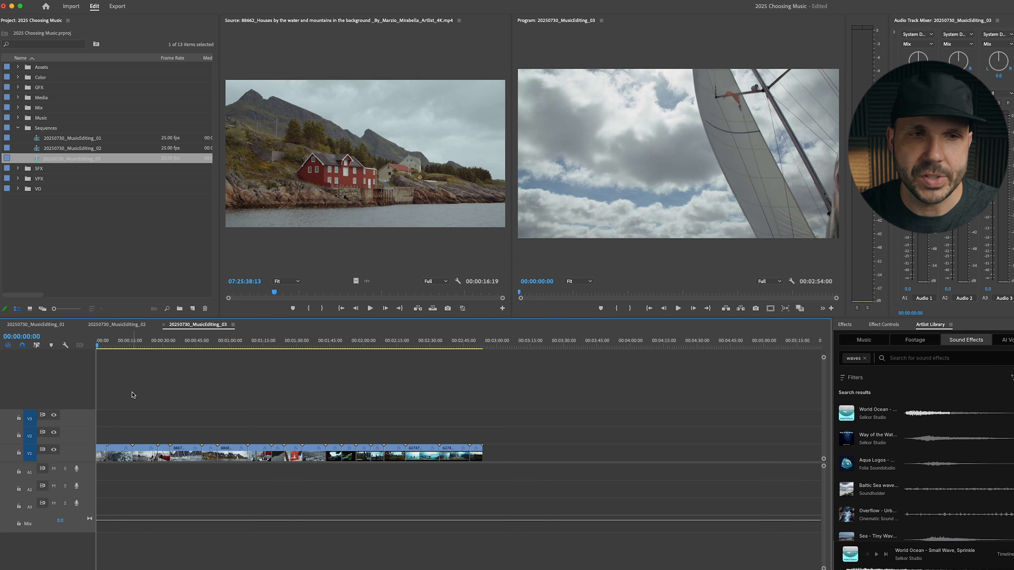
- Play the condensed sequence from the start, skipping ahead by cuts to the sailboat passing the mountain at 00:00:47:19
{"action": "key", "text": "="}
{"action": "key", "text": "-"}
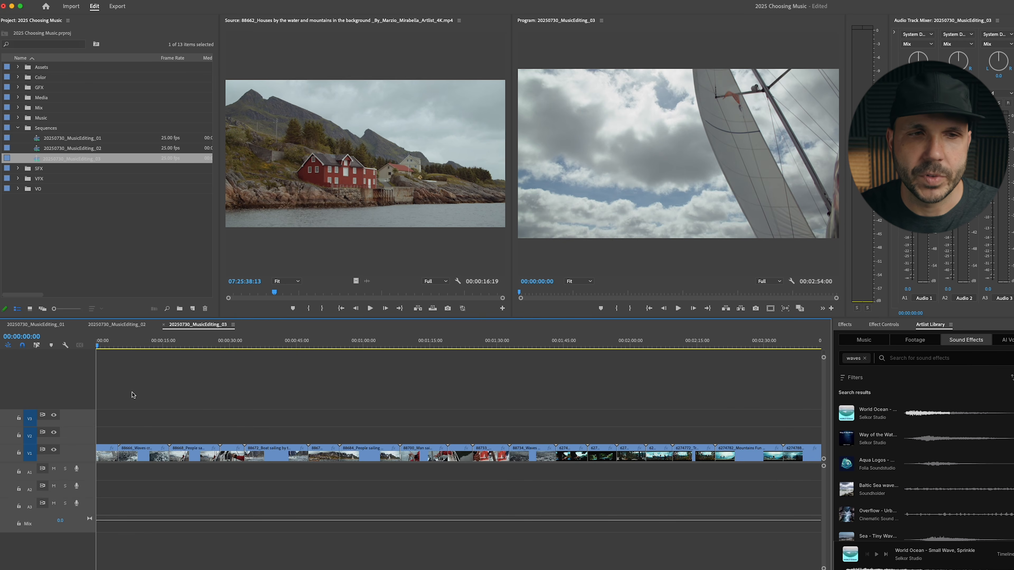
{"action": "key", "text": "-"}
{"action": "key", "text": "="}
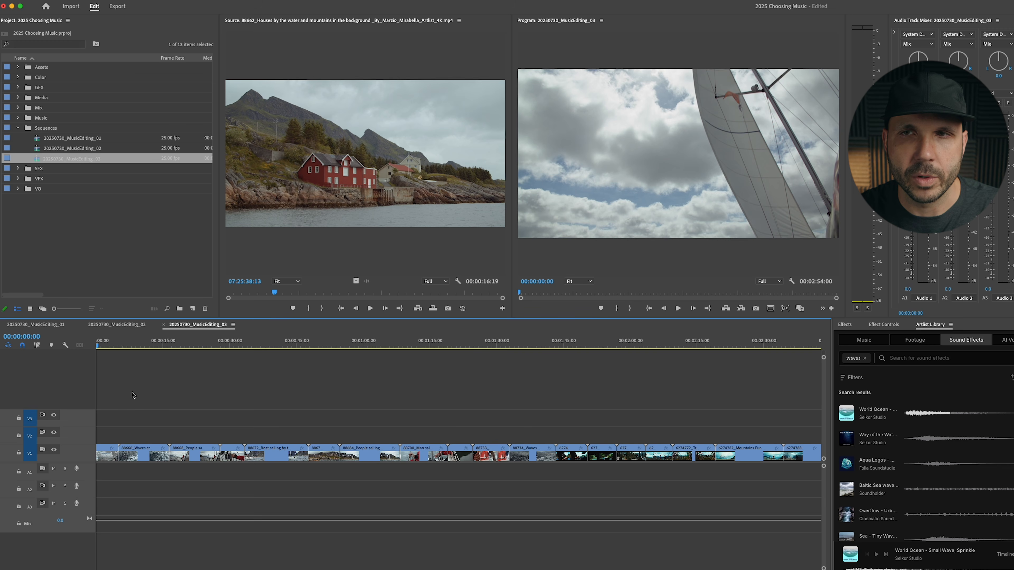
{"action": "key", "text": "-"}
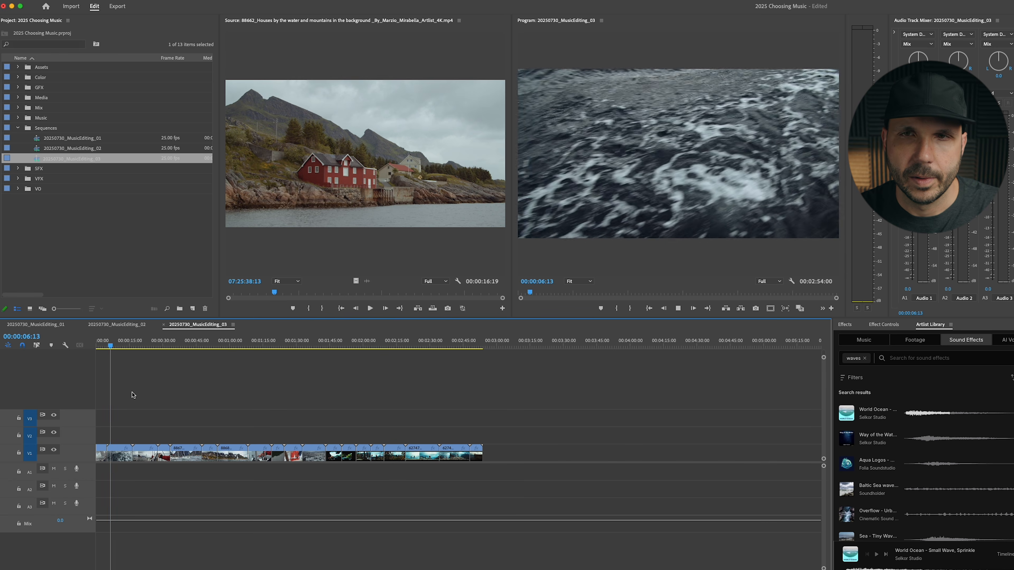
{"action": "key", "text": "="}
{"action": "key", "text": "Down"}
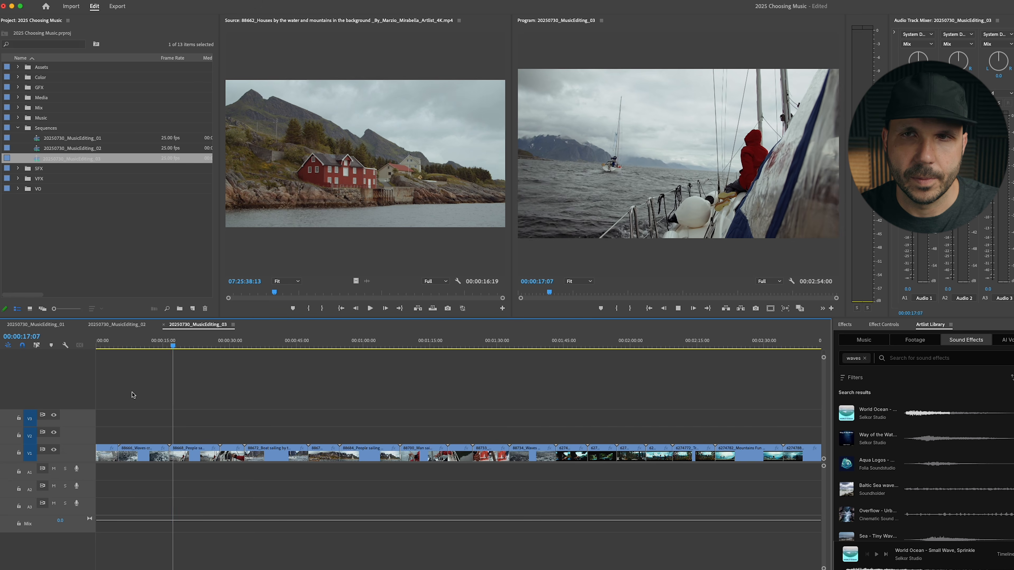
{"action": "key", "text": "minus"}
{"action": "key", "text": "Down"}
{"action": "key", "text": "space"}
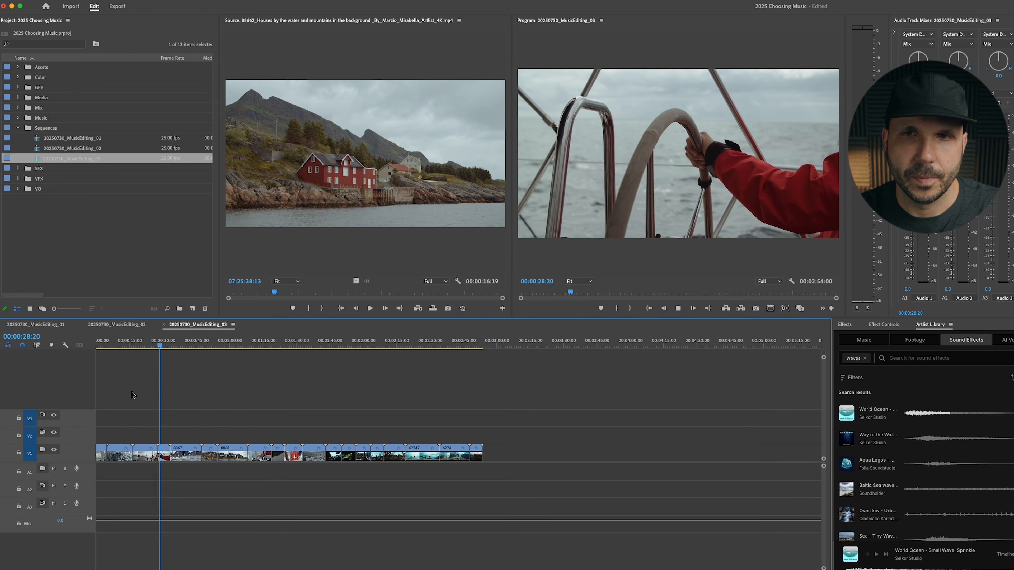
{"action": "key", "text": "Down"}
{"action": "key", "text": "Down"}
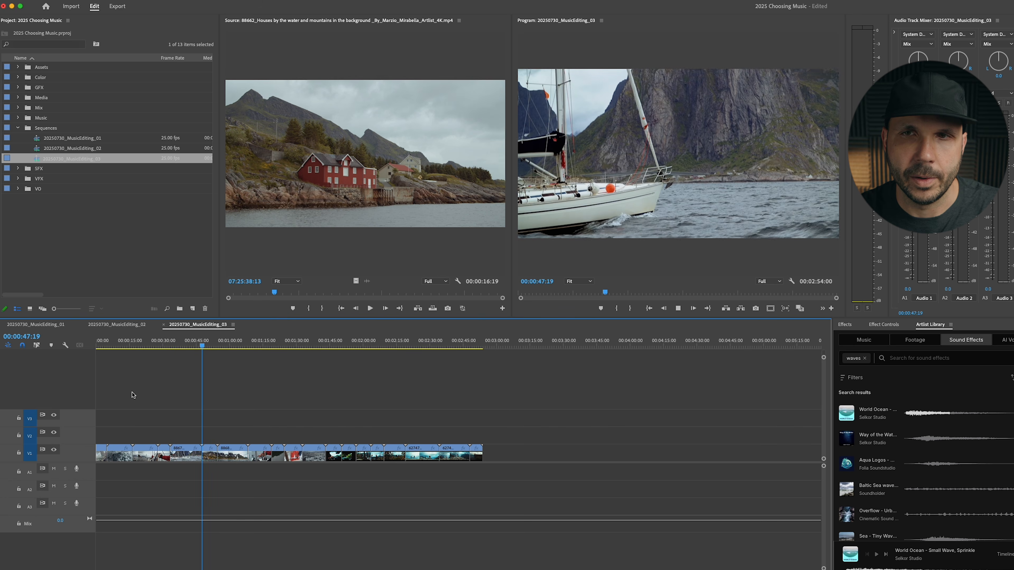
- Step forward through the condensed sequence cut by cut, from the sailboat at 00:00:47:19 to the car driving shot at 00:01:43:09
{"action": "key", "text": "Down"}
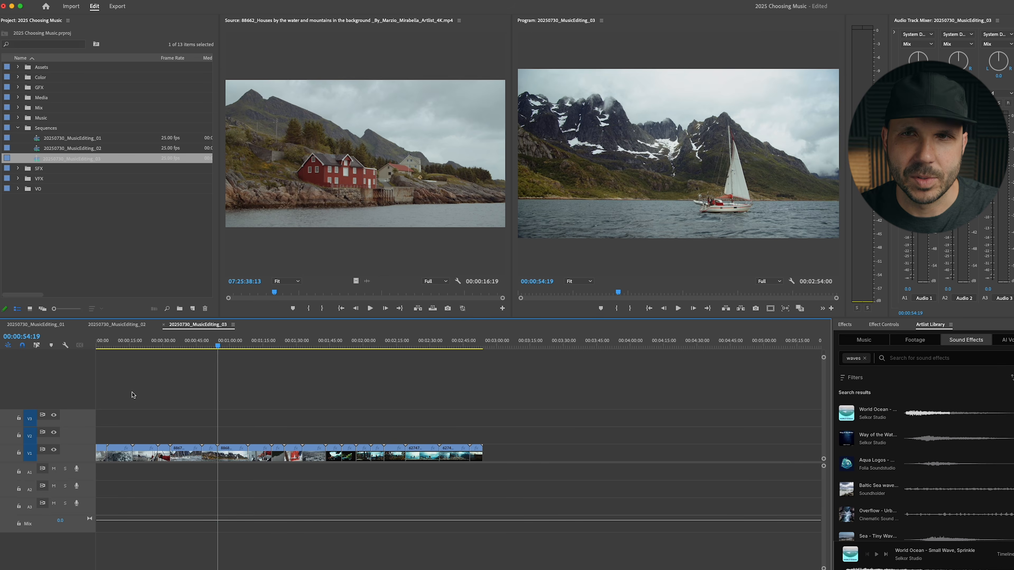
{"action": "key", "text": "Down"}
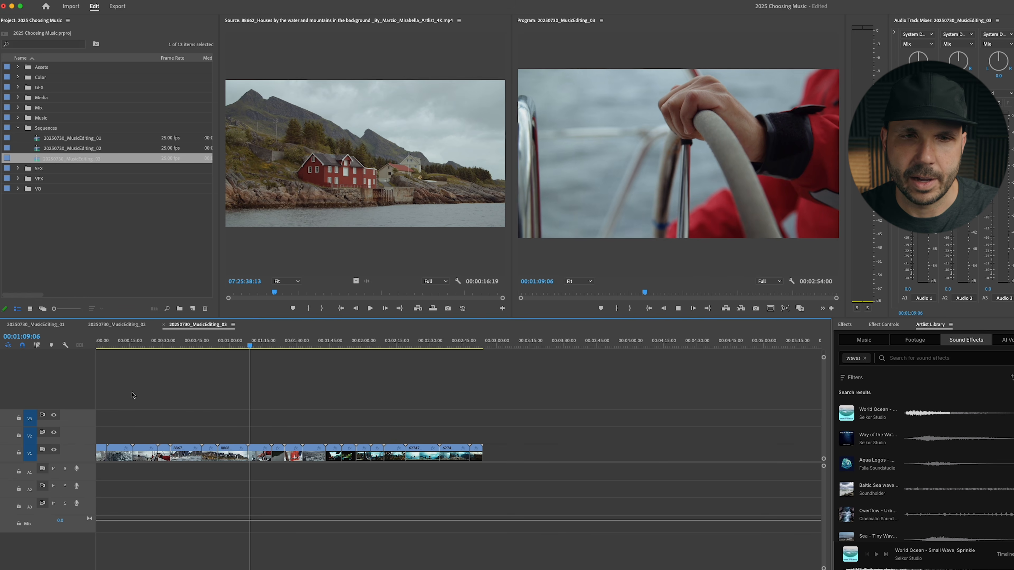
{"action": "key", "text": "Down"}
{"action": "key", "text": "Down"}
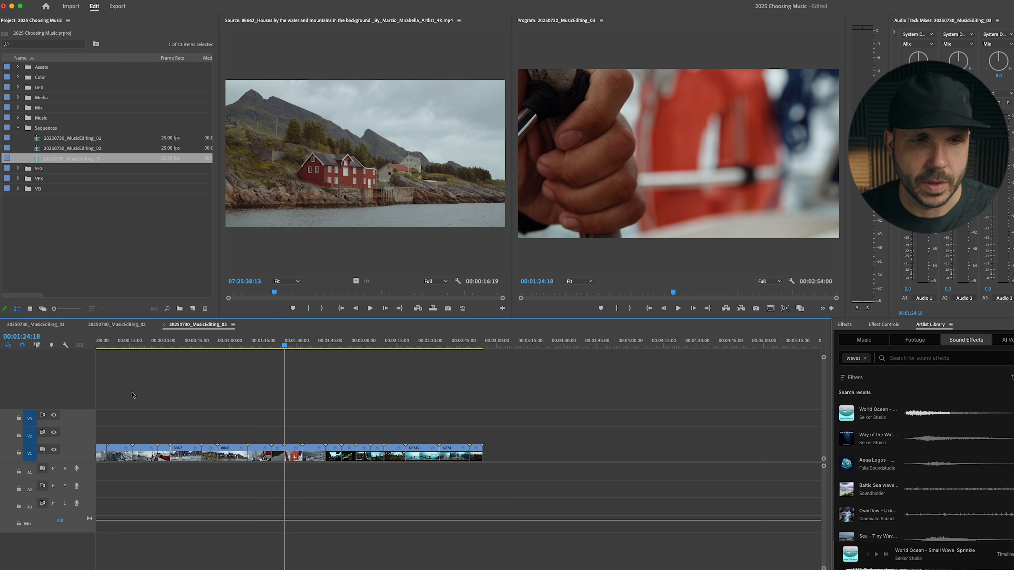
{"action": "key", "text": "Down"}
{"action": "key", "text": "Down"}
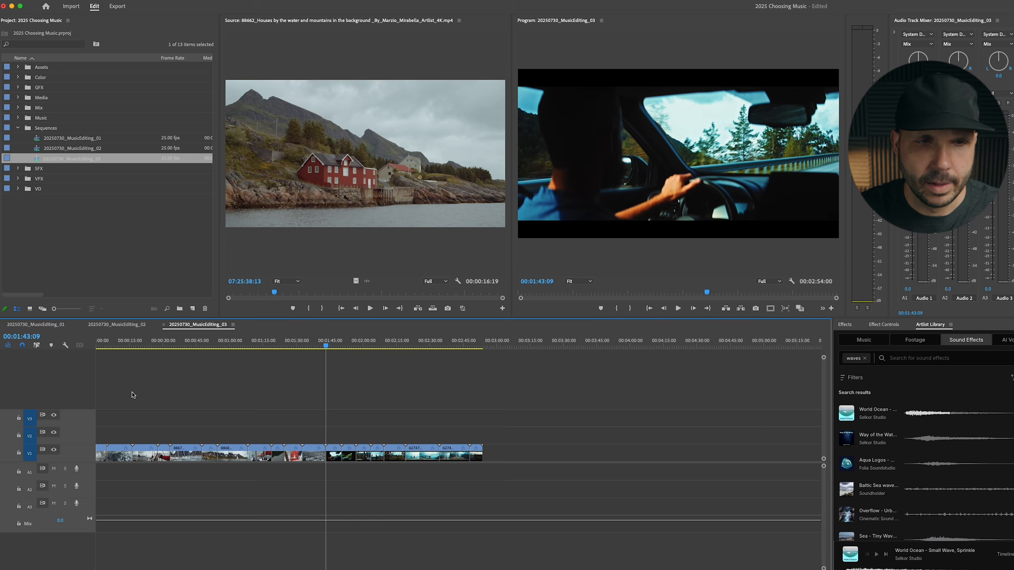
- Step back cut by cut to the shot of the red-sleeved hand on the steering wheel at 00:00:16:13
{"action": "key", "text": "Up"}
{"action": "key", "text": "Up"}
{"action": "key", "text": "Up"}
{"action": "key", "text": "Up"}
{"action": "key", "text": "Up"}
{"action": "key", "text": "Up"}
{"action": "key", "text": "Up"}
{"action": "key", "text": "Up"}
{"action": "key", "text": "Up"}
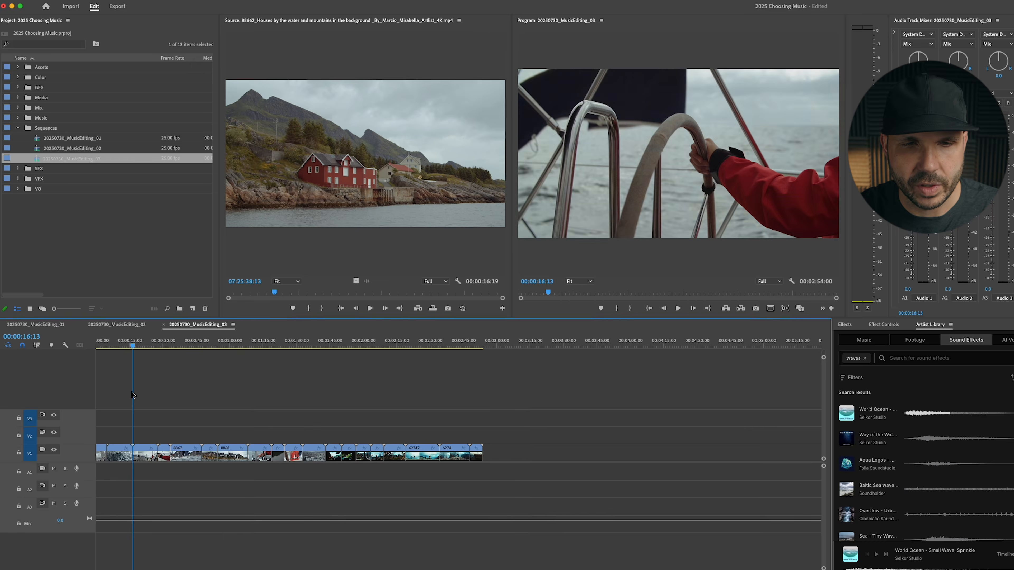
- Move all the clips later on V1 to start at 00:01:23:15, leaving empty space at the sequence's beginning
{"action": "key", "text": "super+a"}
{"action": "left_click_drag", "start_coordinate": [119, 458], "coordinate": [303, 458]}
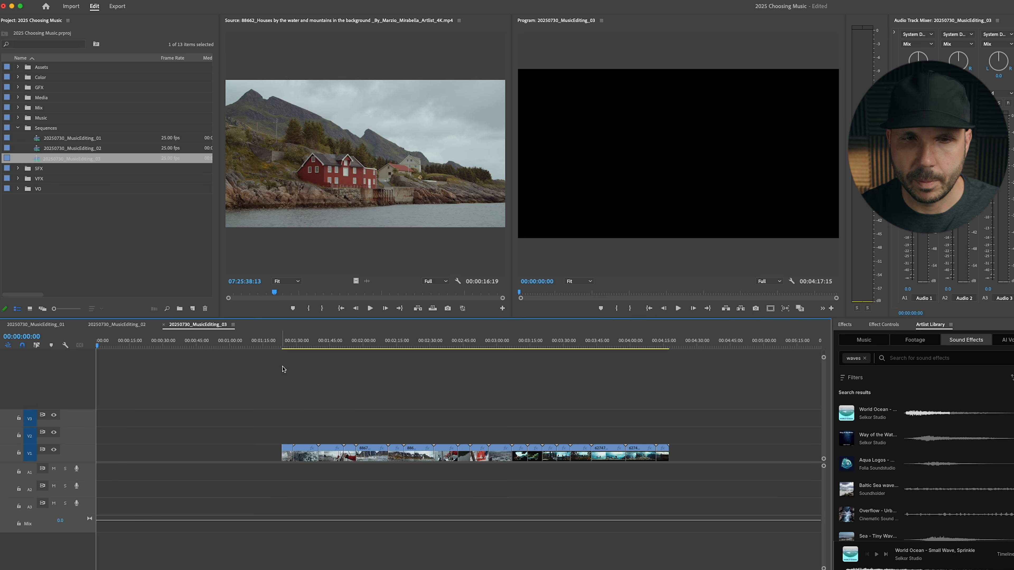
{"action": "key", "text": "Down"}
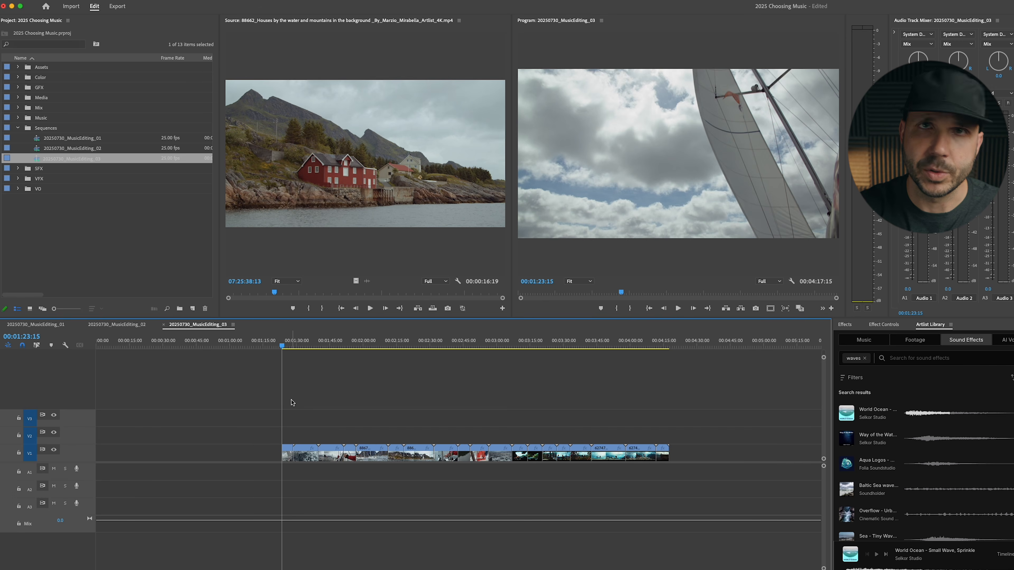
{"action": "key", "text": "Down"}
{"action": "key", "text": "Up"}
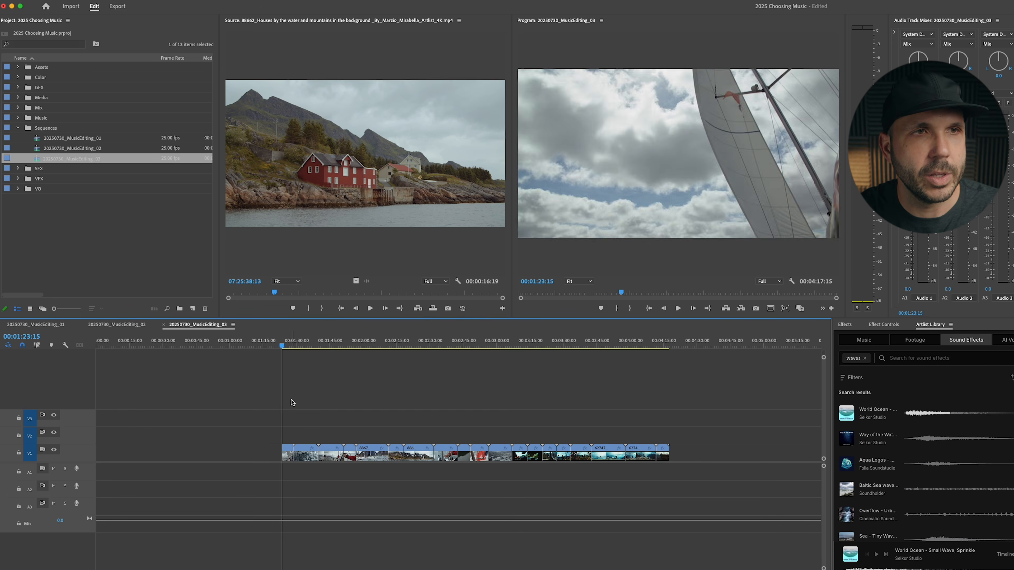
{"action": "key", "text": "Up"}
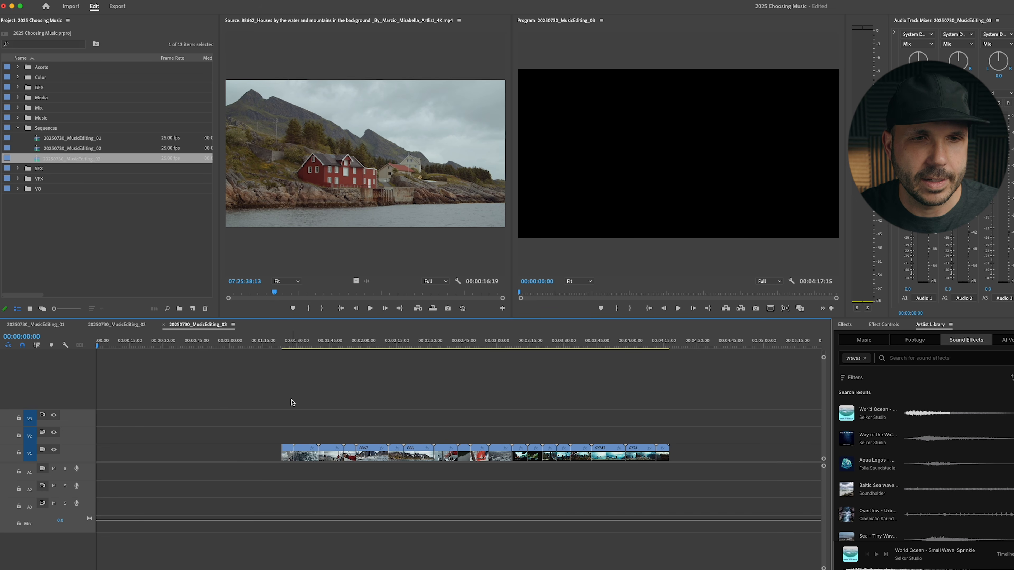
- Create a 4096 × 2160 black video at 25 fps, filed in the Assets bin, and place it at the start of V1
{"action": "left_click", "coordinate": [192, 309]}
{"action": "left_click", "coordinate": [219, 378]}
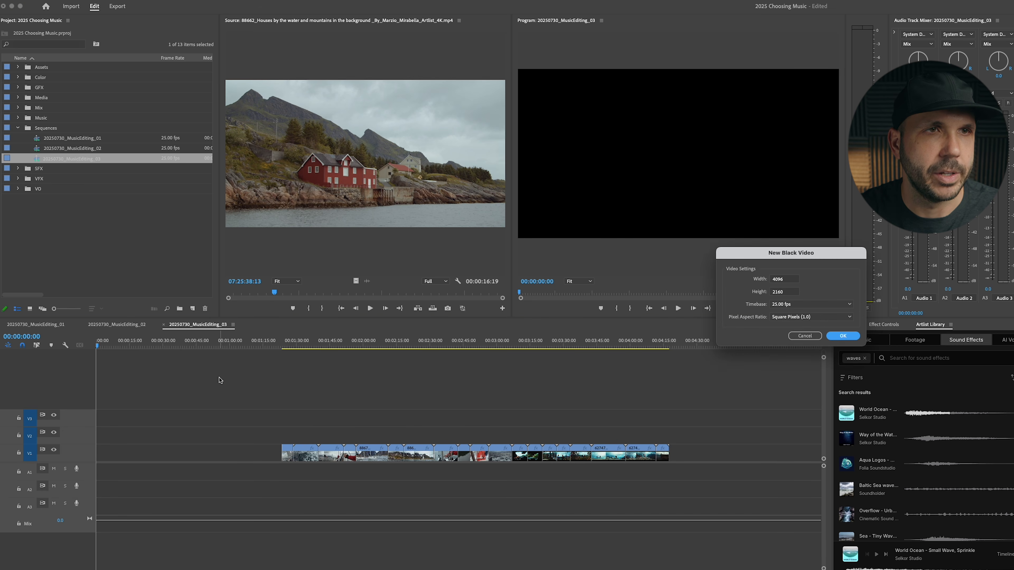
{"action": "left_click", "coordinate": [843, 335]}
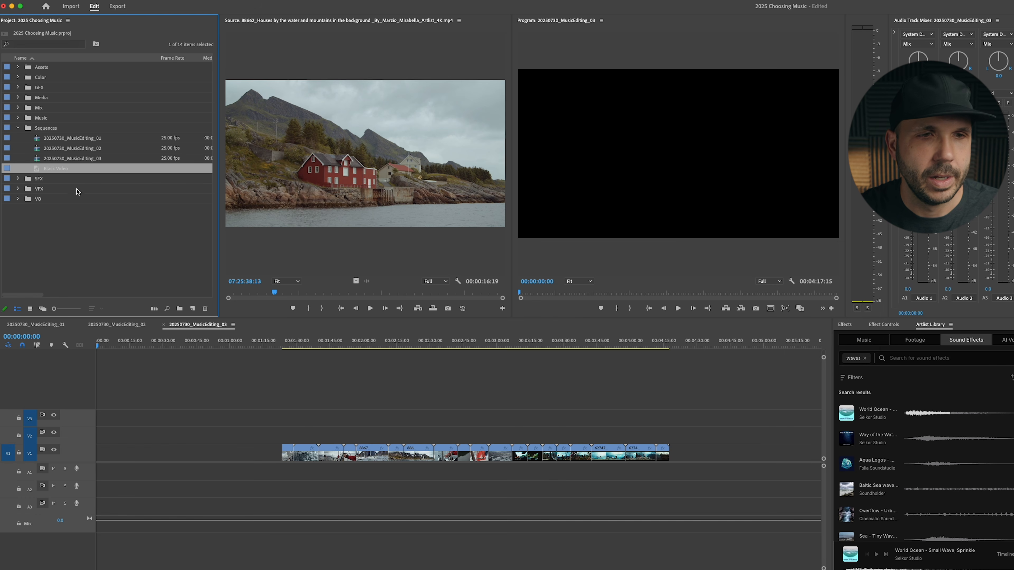
{"action": "left_click_drag", "start_coordinate": [39, 174], "coordinate": [100, 452]}
- Extend the black video at the start of V1 to end at 00:00:00:12
{"action": "left_click", "coordinate": [138, 424]}
{"action": "key", "text": "equal"}
{"action": "key", "text": "equal"}
{"action": "key", "text": "equal"}
{"action": "key", "text": "equal"}
{"action": "key", "text": "Right"}
{"action": "key", "text": "Right"}
{"action": "key", "text": "Right"}
{"action": "key", "text": "Right"}
{"action": "key", "text": "Right"}
{"action": "key", "text": "Right"}
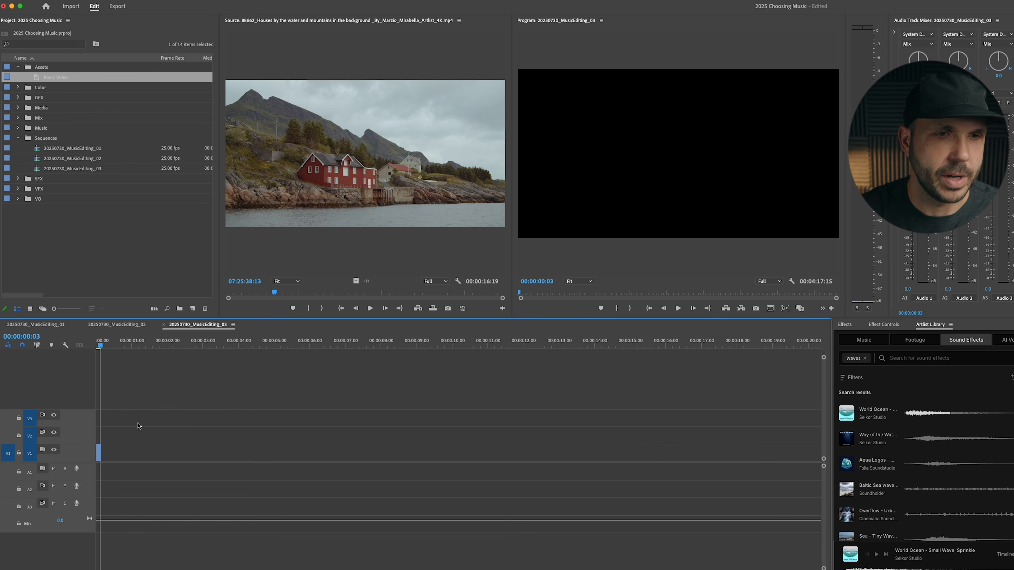
{"action": "key", "text": "Right"}
{"action": "key", "text": "Right"}
{"action": "key", "text": "Right"}
{"action": "key", "text": "Right"}
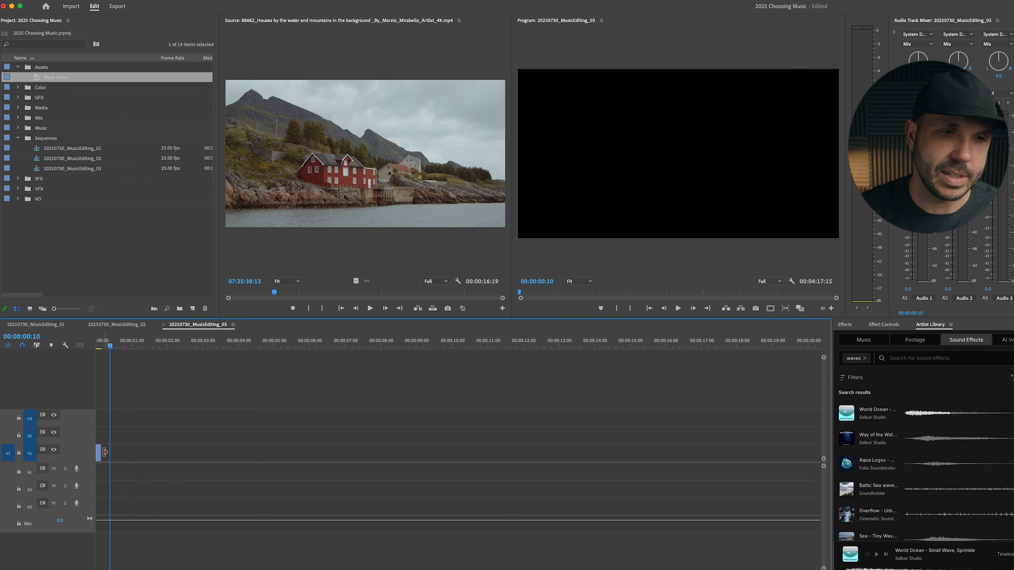
{"action": "key", "text": "Right"}
{"action": "key", "text": "Right"}
{"action": "left_click_drag", "start_coordinate": [105, 452], "coordinate": [112, 452]}
- Close the gap between the black video and the sail clip on V1
{"action": "key", "text": "w"}
{"action": "key", "text": "minus"}
{"action": "key", "text": "minus"}
{"action": "key", "text": "minus"}
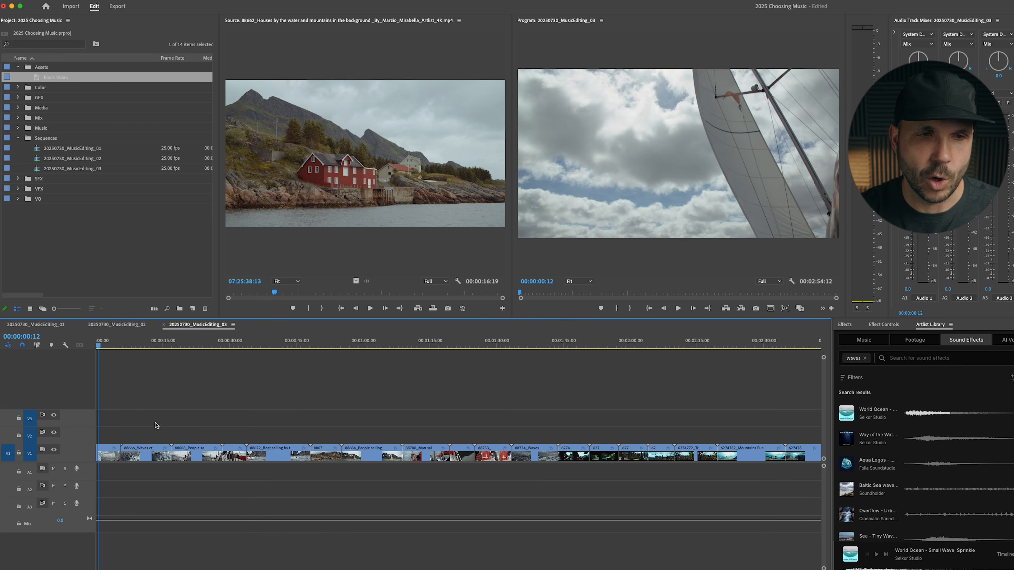
- Play the opening from the start of the sequence to 00:00:01:16 and save the project
{"action": "key", "text": "Home"}
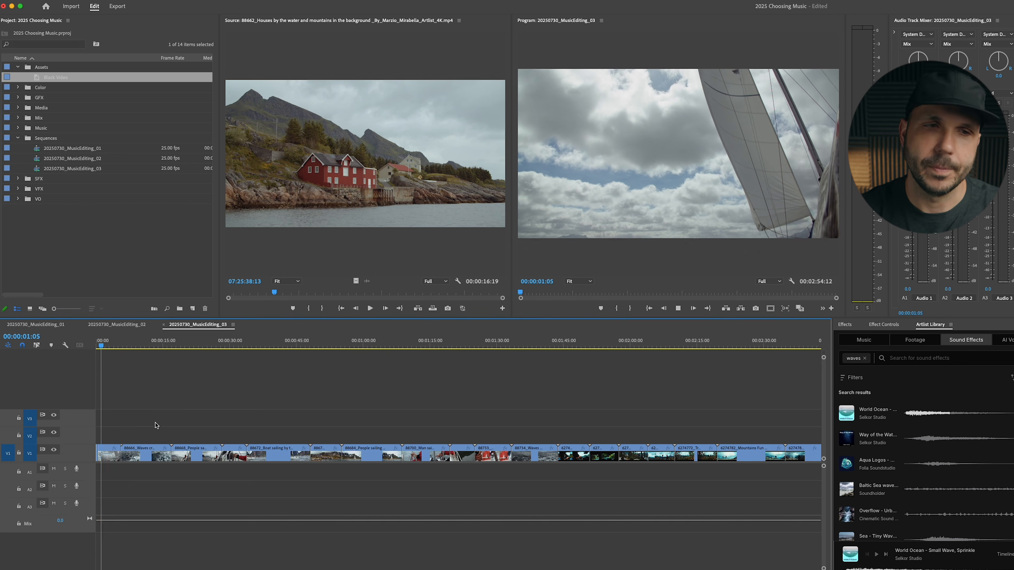
{"action": "key", "text": "space"}
{"action": "key", "text": "space"}
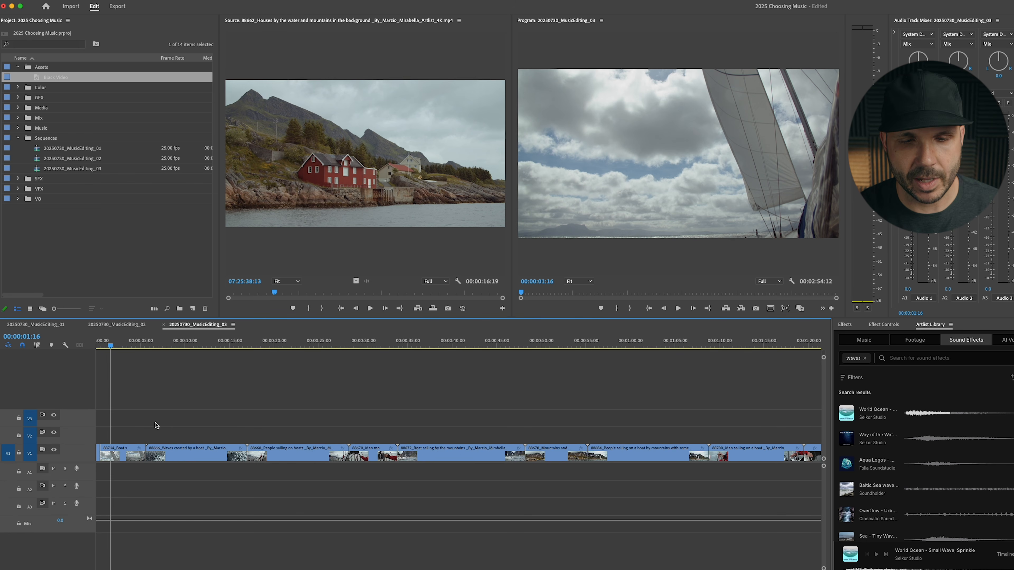
{"action": "key", "text": "super+s"}
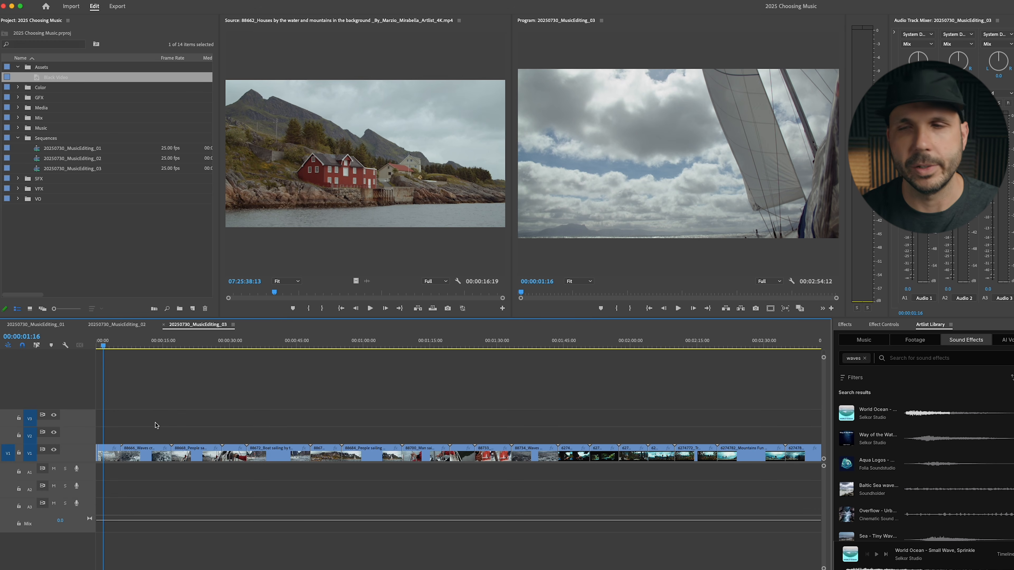
- Return to the start of the sequence and play the black opening into the sail shot
{"action": "key", "text": "Home"}
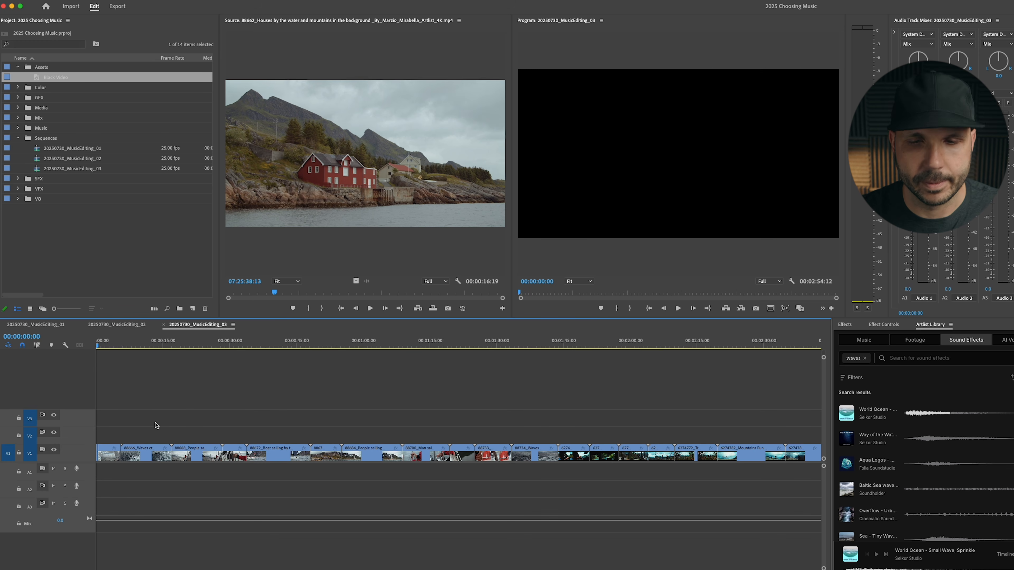
{"action": "key", "text": "equal"}
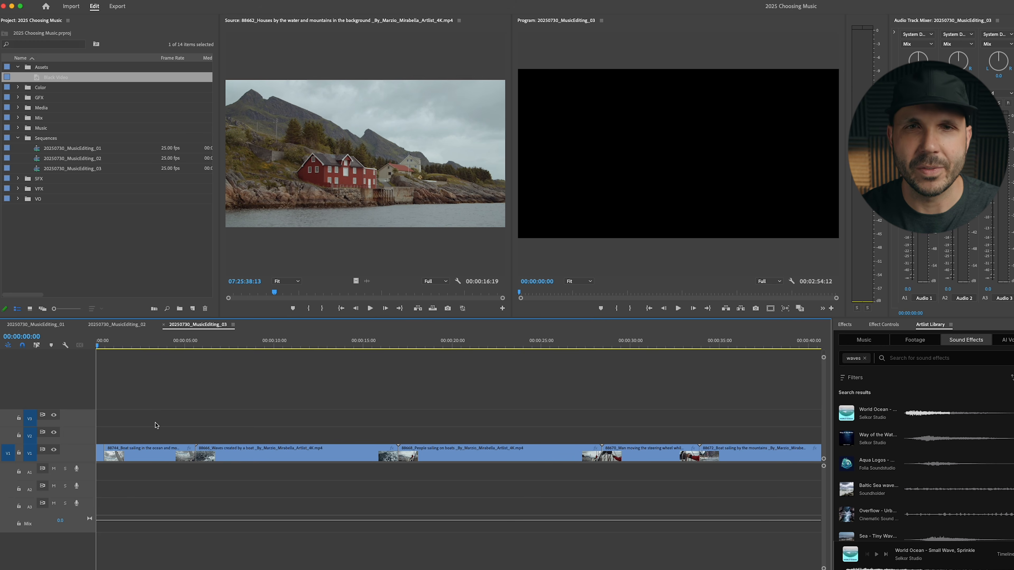
{"action": "left_click", "coordinate": [171, 416]}
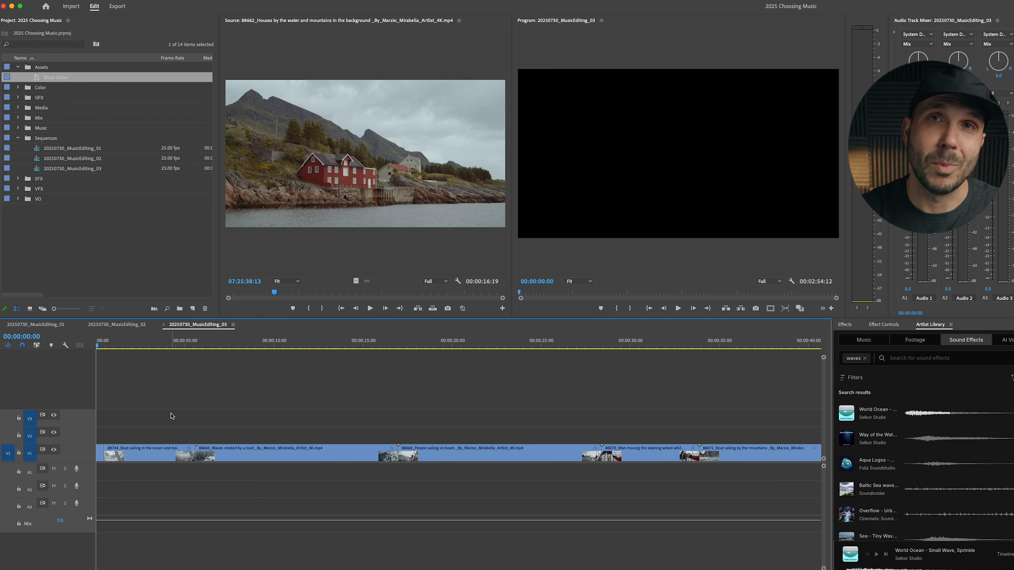
{"action": "key", "text": "minus"}
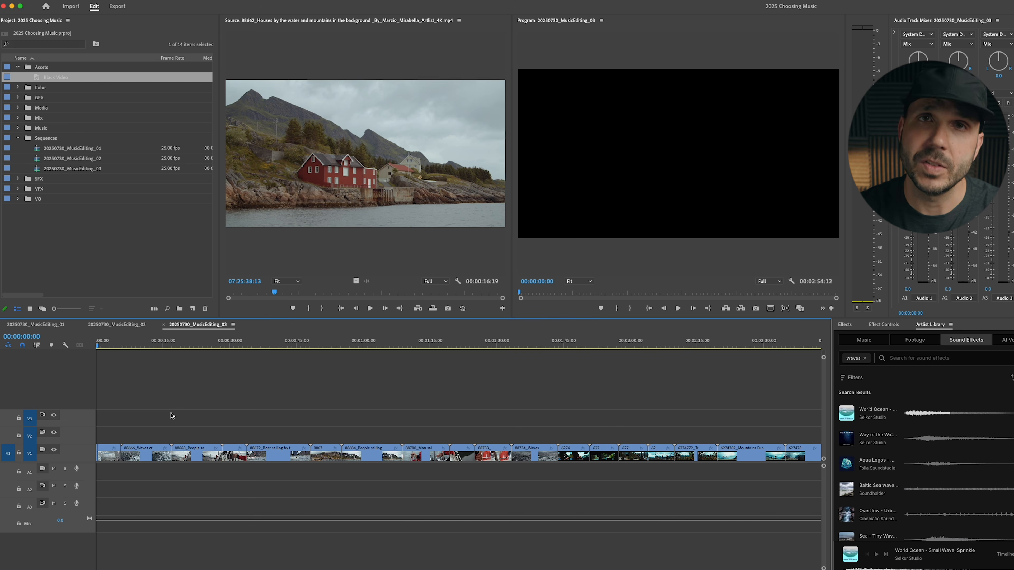
{"action": "key", "text": "equal"}
{"action": "key", "text": "equal"}
{"action": "key", "text": "equal"}
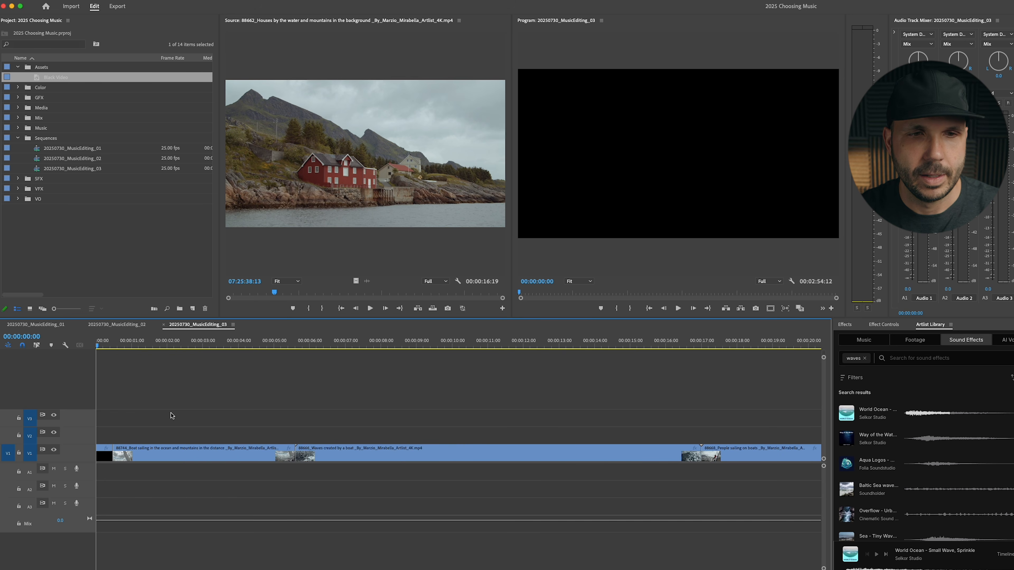
{"action": "key", "text": "minus"}
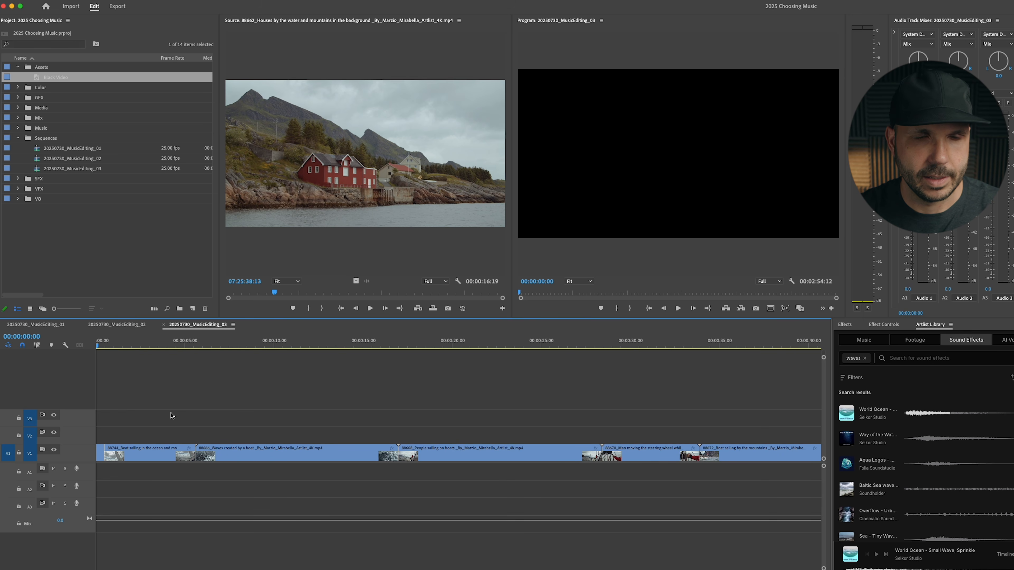
{"action": "key", "text": "minus"}
{"action": "key", "text": "minus"}
{"action": "key", "text": "minus"}
{"action": "key", "text": "minus"}
{"action": "key", "text": "space"}
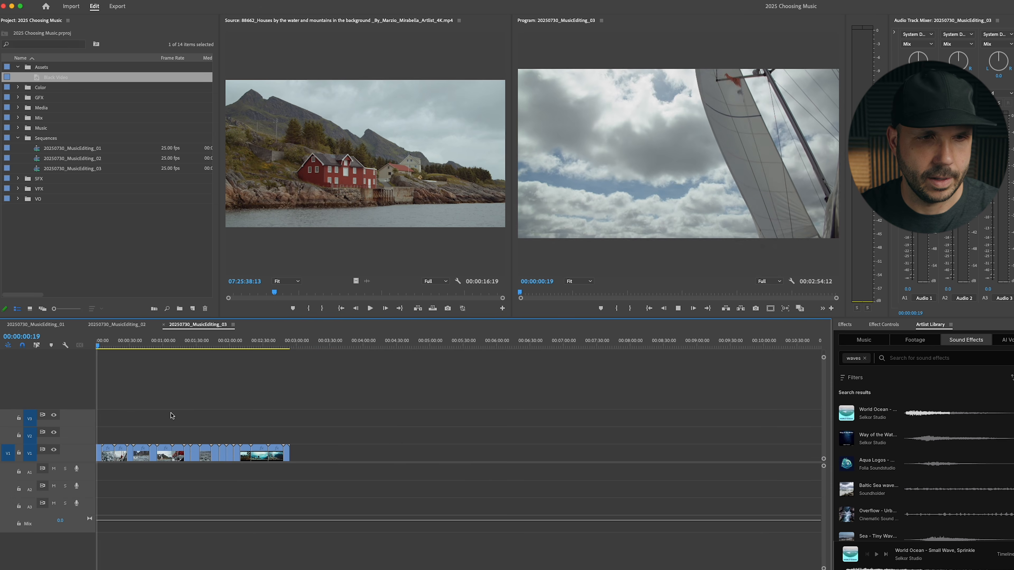
{"action": "key", "text": "space"}
- Undo closing the gap after the black video and go to the sail clip at 00:01:23:15
{"action": "key", "text": "super+z"}
{"action": "key", "text": "equal"}
{"action": "key", "text": "equal"}
{"action": "key", "text": "equal"}
{"action": "key", "text": "equal"}
{"action": "key", "text": "Up"}
{"action": "key", "text": "minus"}
{"action": "key", "text": "minus"}
{"action": "key", "text": "minus"}
{"action": "key", "text": "Down"}
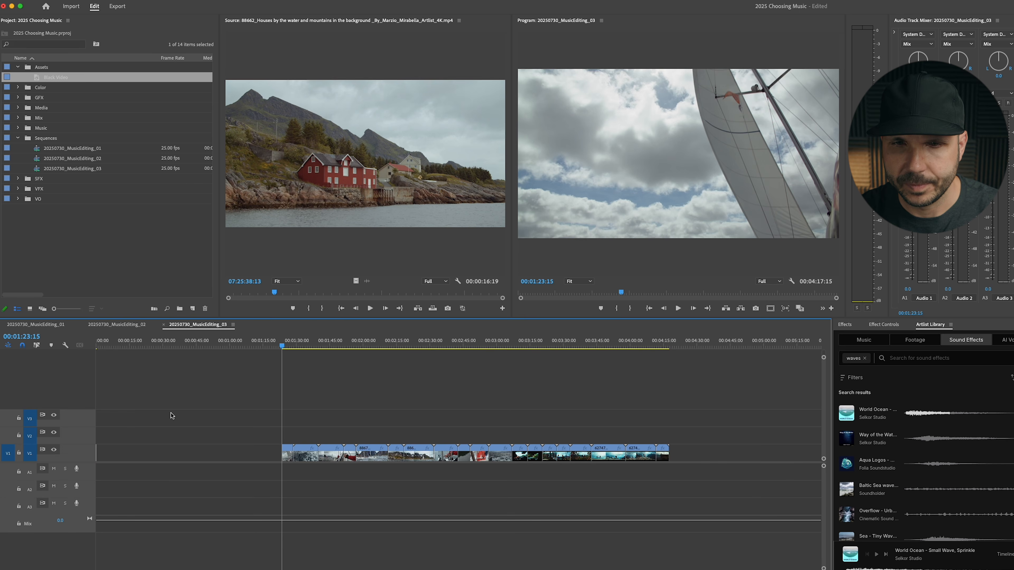
- Step through the spaced-out clips cut by cut, from the sail shot to the dark waves shot at 00:02:56:14
{"action": "key", "text": "equal"}
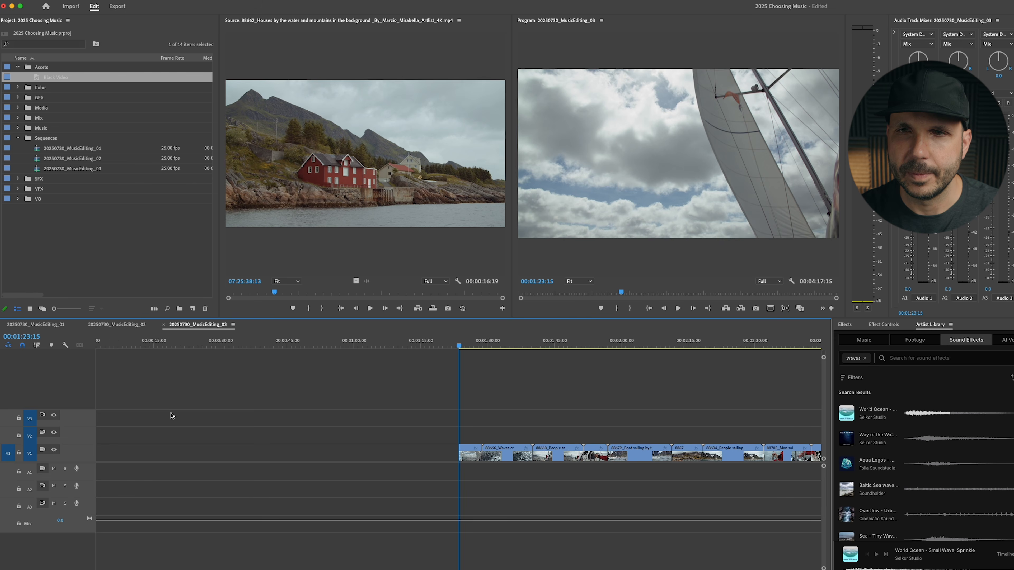
{"action": "key", "text": "Down"}
{"action": "key", "text": "Down"}
{"action": "key", "text": "minus"}
{"action": "key", "text": "Down"}
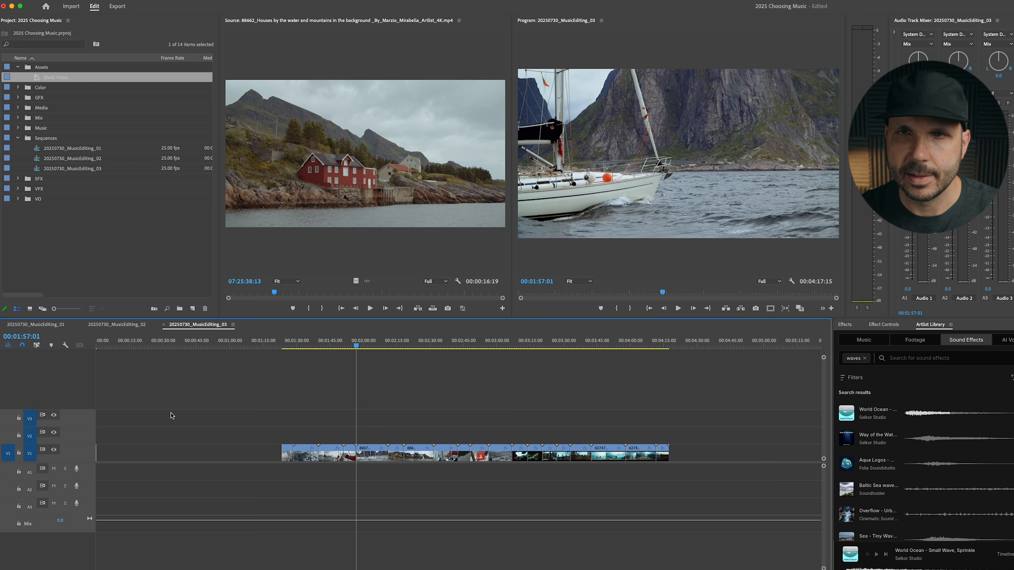
{"action": "key", "text": "Down"}
{"action": "key", "text": "Down"}
{"action": "key", "text": "Down"}
{"action": "key", "text": "Down"}
{"action": "key", "text": "Down"}
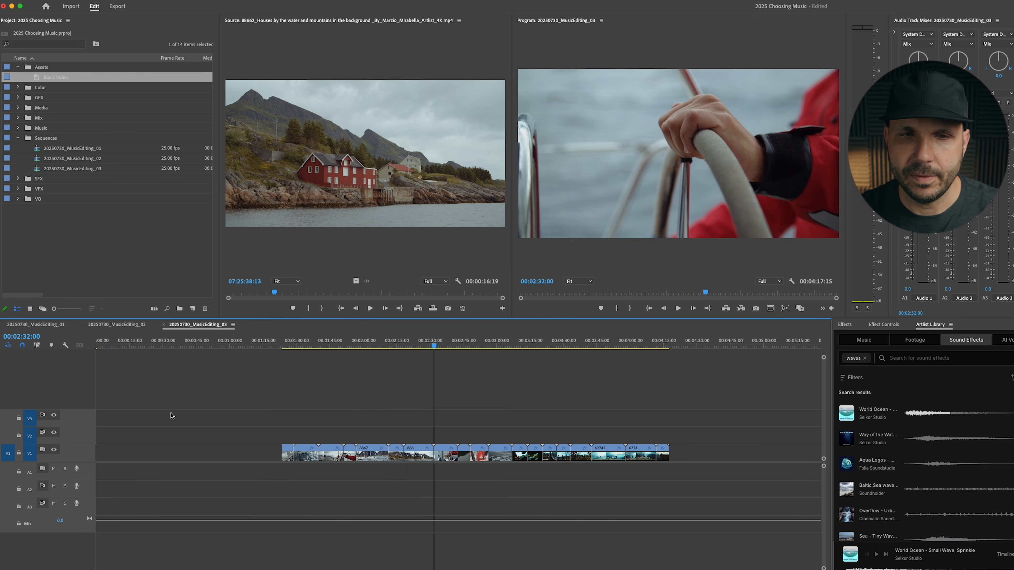
{"action": "key", "text": "Down"}
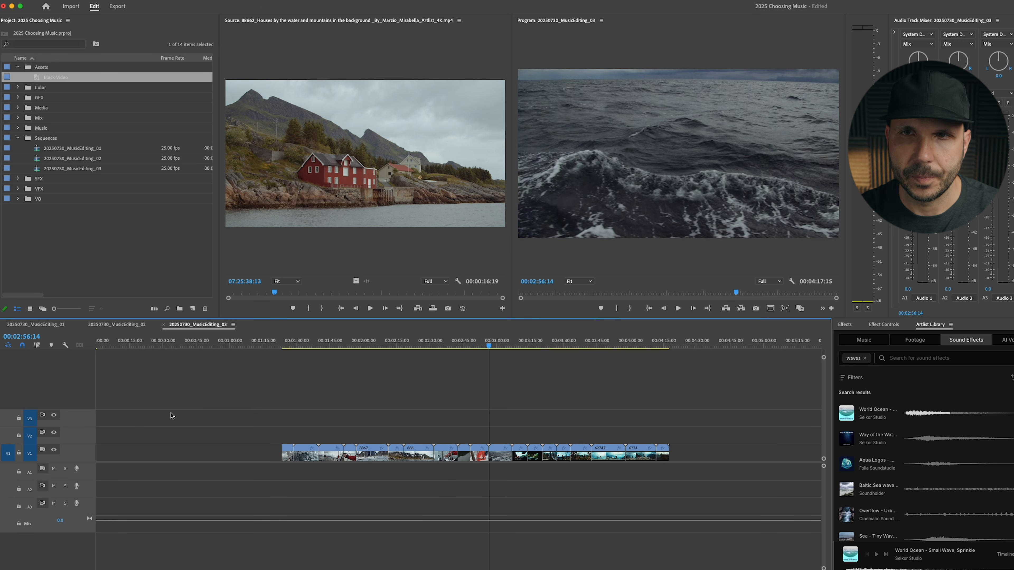
- Step back cut by cut from the dark waves shot to the sail shot at 00:01:23:15
{"action": "key", "text": "Up"}
{"action": "key", "text": "Down"}
{"action": "key", "text": "Down"}
{"action": "key", "text": "Up"}
{"action": "key", "text": "Up"}
{"action": "key", "text": "Up"}
{"action": "key", "text": "Up"}
{"action": "key", "text": "Up"}
{"action": "key", "text": "Up"}
{"action": "key", "text": "Up"}
{"action": "key", "text": "Up"}
{"action": "key", "text": "Up"}
{"action": "key", "text": "Up"}
- Move the sail clip from 00:01:23:15 to directly after the black video at 00:00:00:12
{"action": "key", "text": "="}
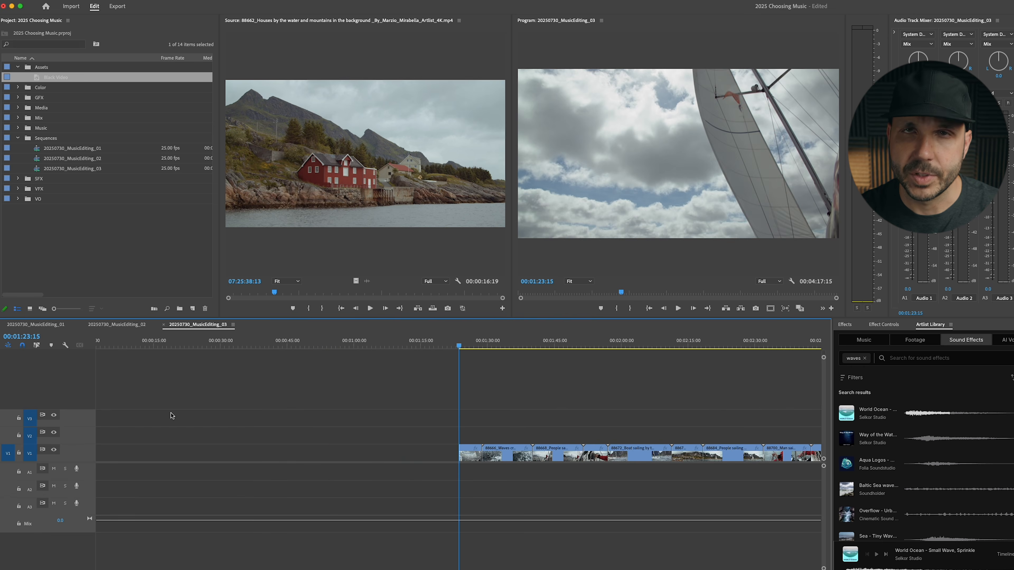
{"action": "key", "text": "ctrl+x"}
{"action": "key", "text": "Home"}
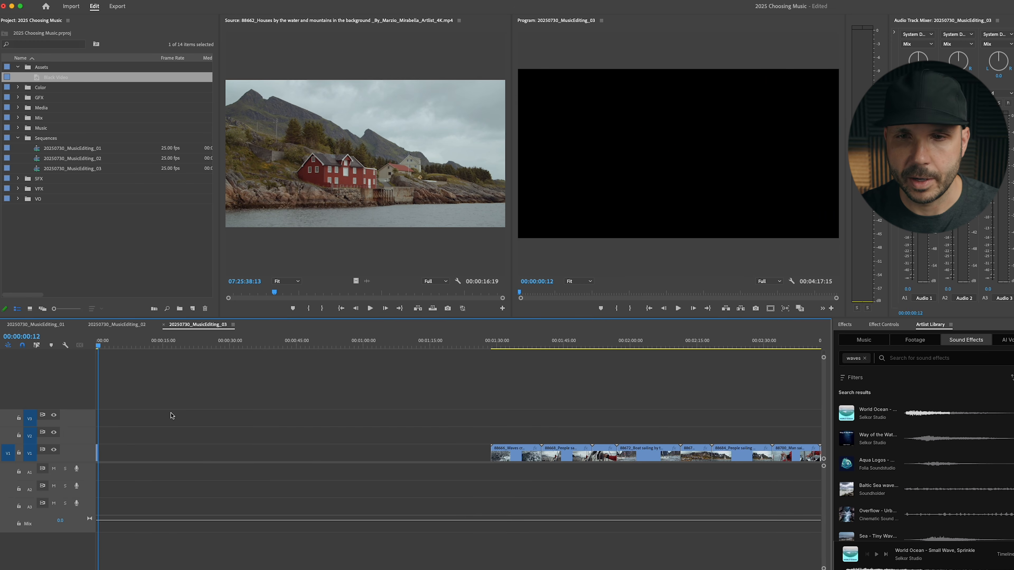
{"action": "key", "text": "ctrl+v"}
{"action": "key", "text": "Down"}
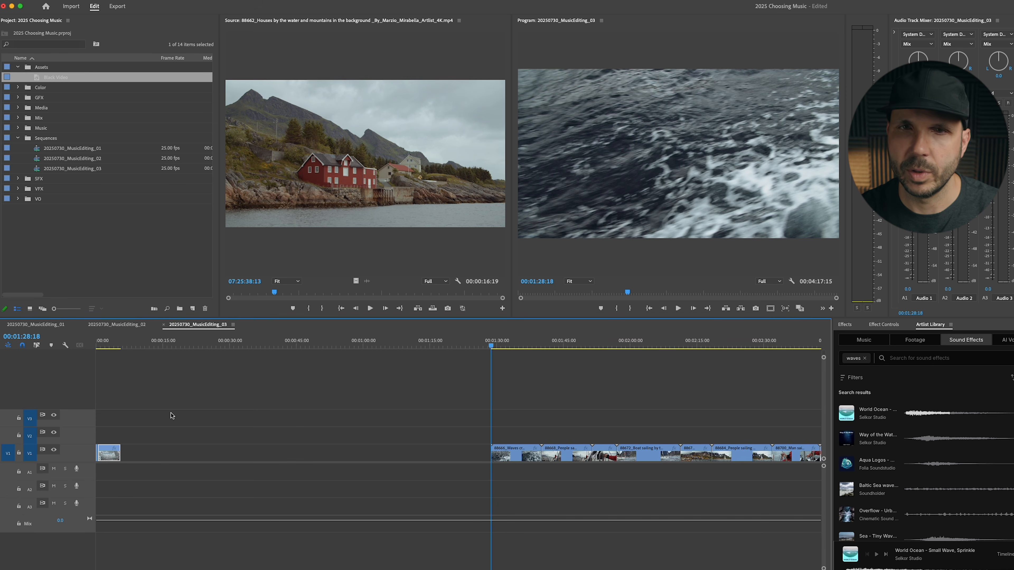
- Play the opening sail clip and ripple trim its end to 00:00:05:12
{"action": "key", "text": "Home"}
{"action": "key", "text": "space"}
{"action": "key", "text": "="}
{"action": "key", "text": "="}
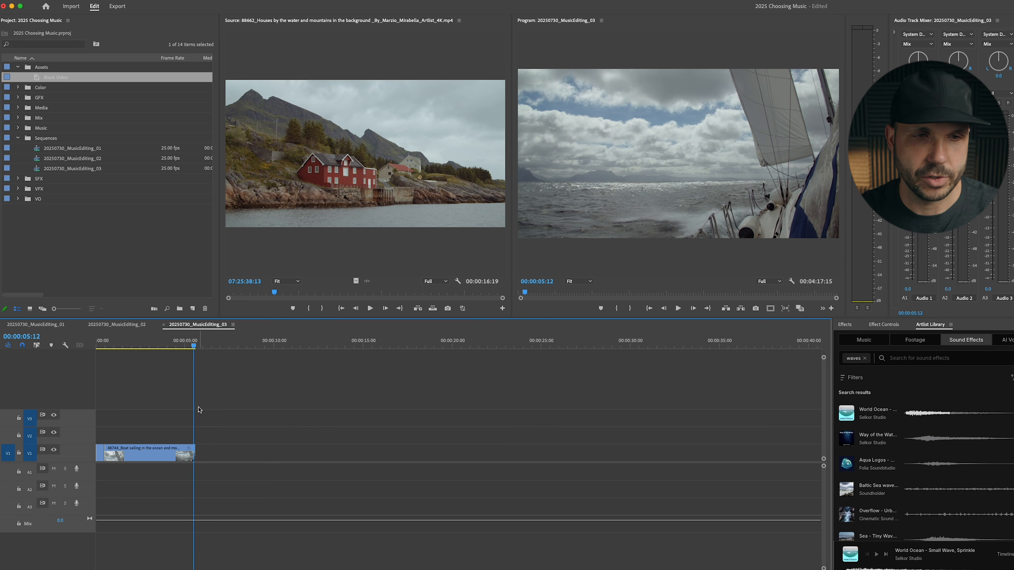
{"action": "key", "text": "w"}
{"action": "key", "text": "backslash"}
- Return to the sequence's beginning and check the start of the sail clip at 00:00:00:12
{"action": "key", "text": "Home"}
{"action": "key", "text": "space"}
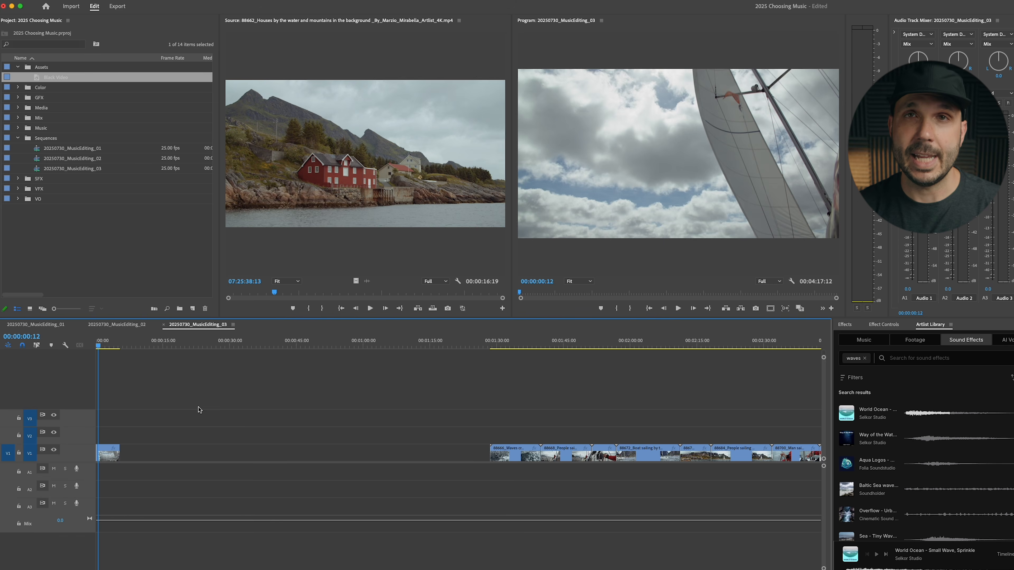
{"action": "key", "text": "Down"}
{"action": "key", "text": "Up"}
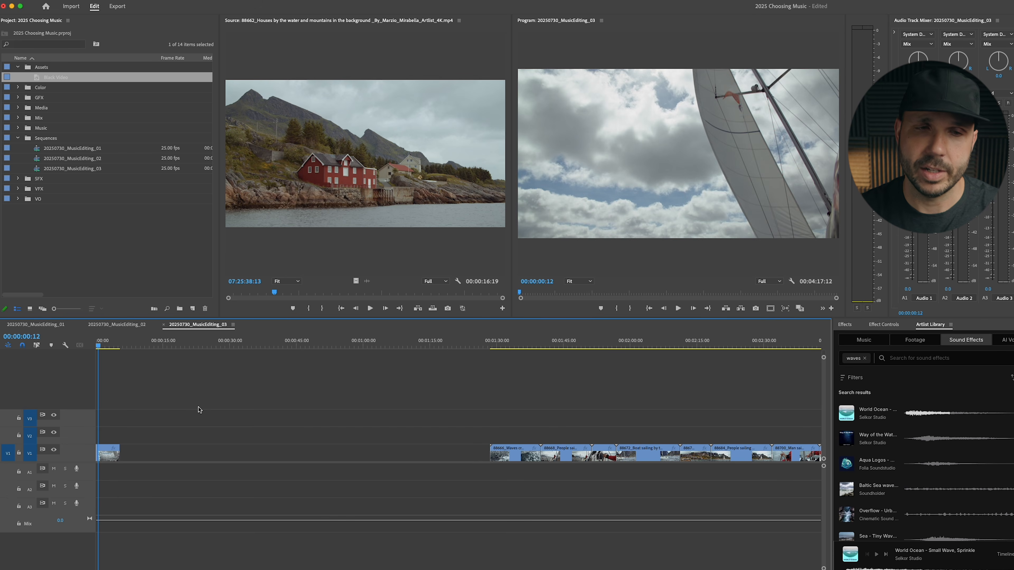
- Play the opening sail clip and go to the start of the waves clip at 00:01:28:15
{"action": "key", "text": "backslash"}
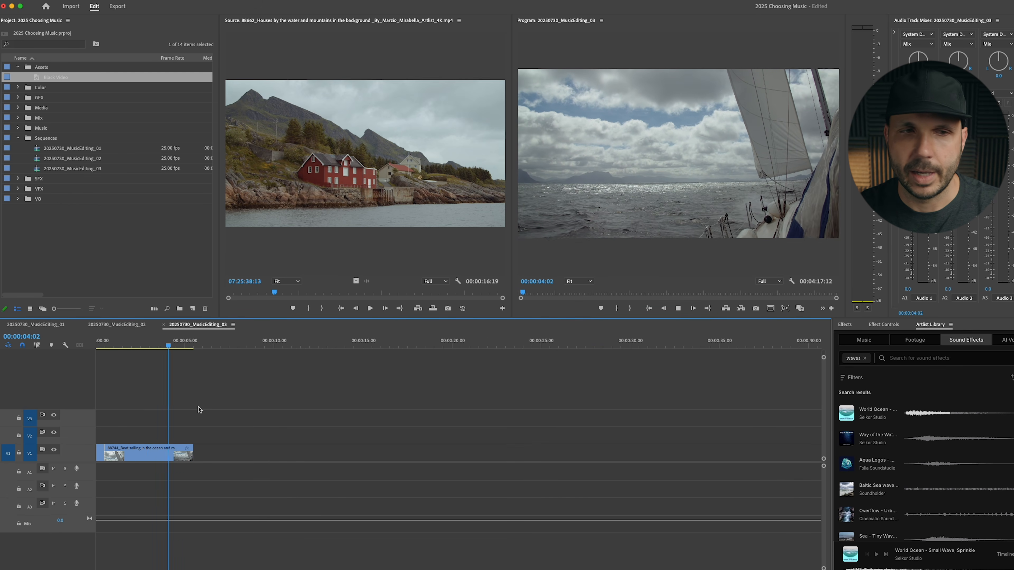
{"action": "key", "text": "backslash"}
{"action": "key", "text": "Down"}
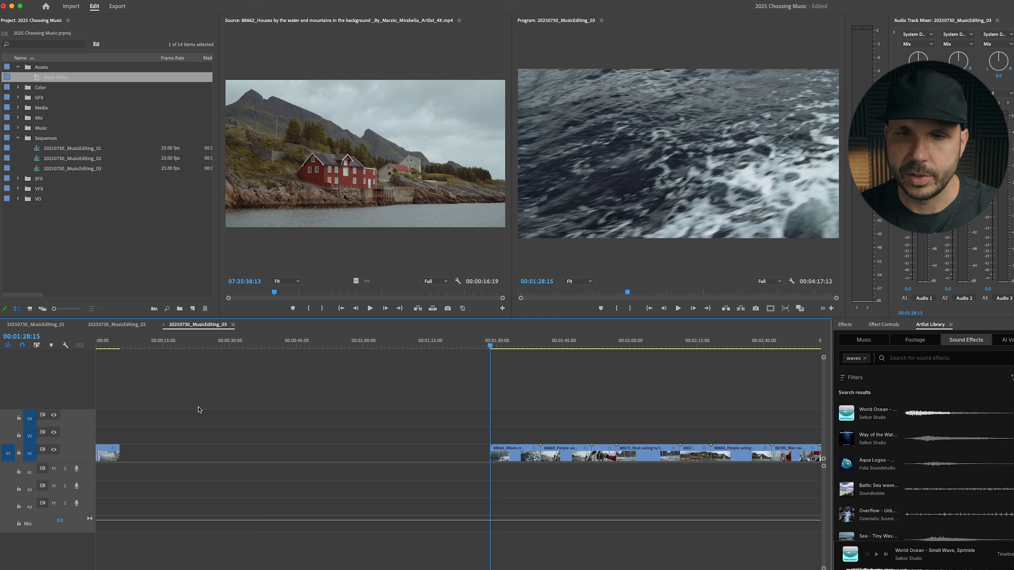
- Play the waves clip at 00:01:28:15 and ripple trim its end and start to keep a shorter section
{"action": "key", "text": "space"}
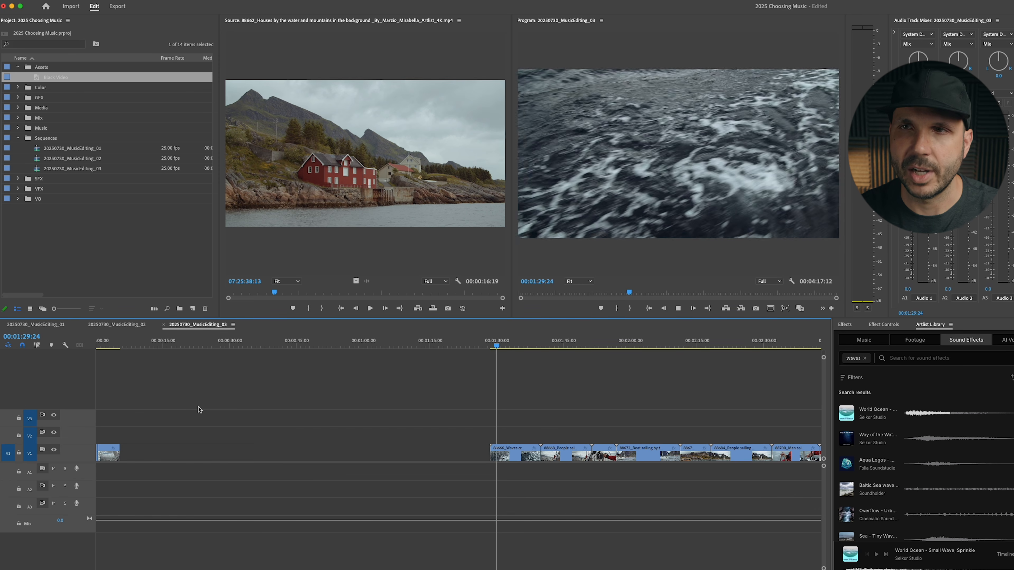
{"action": "key", "text": "backslash"}
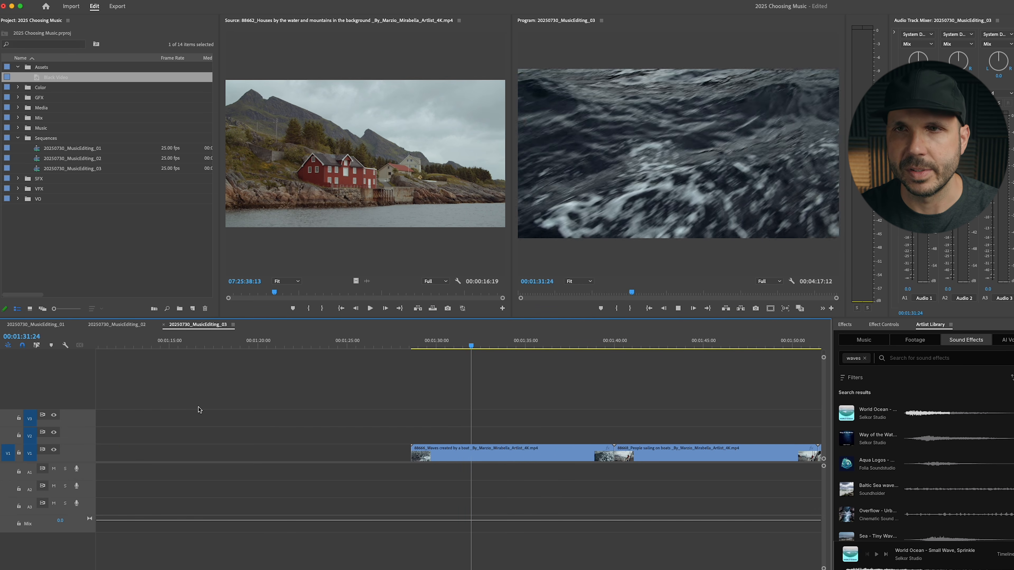
{"action": "key", "text": "minus"}
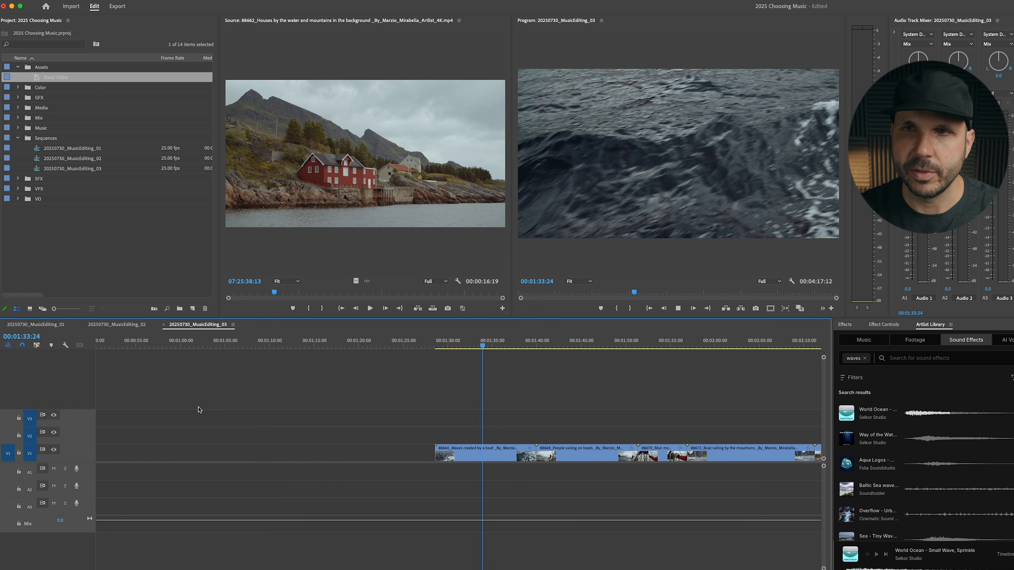
{"action": "key", "text": "equal"}
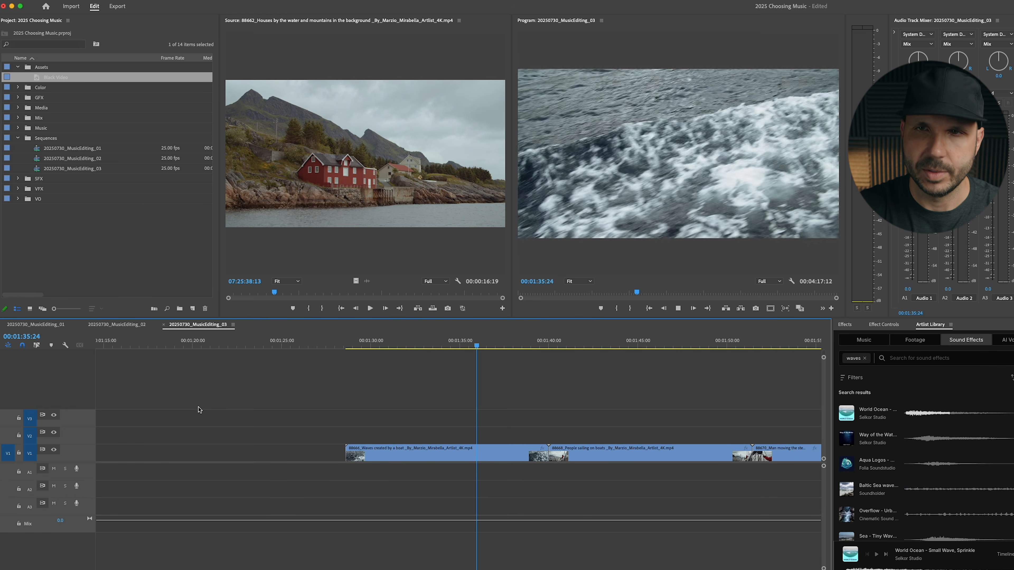
{"action": "key", "text": "minus"}
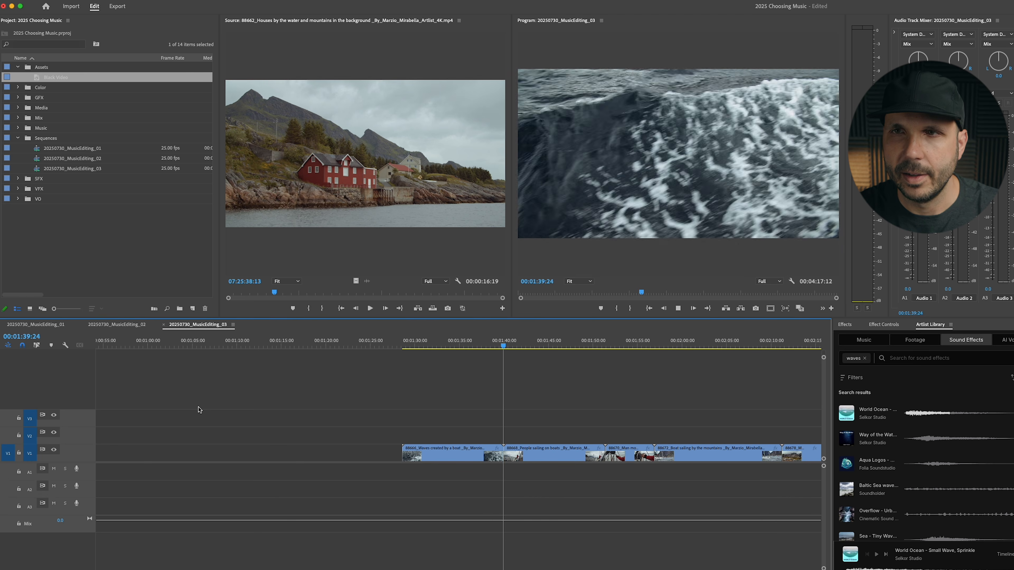
{"action": "mouse_move", "coordinate": [446, 343]}
{"action": "left_mouse_down"}
{"action": "mouse_move", "coordinate": [480, 344]}
{"action": "mouse_move", "coordinate": [427, 347]}
{"action": "left_mouse_up"}
{"action": "key", "text": "w"}
{"action": "key", "text": "q"}
{"action": "key", "text": "backslash"}
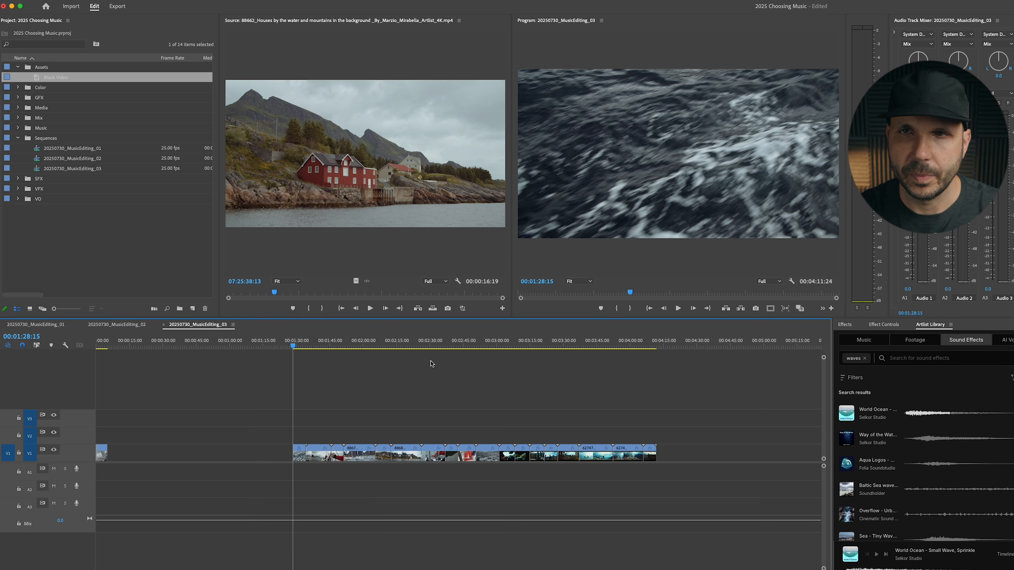
- Paste the copied sail clip at 00:00:05:12 and delete the waves clip at 00:01:28:15
{"action": "key", "text": "Up"}
{"action": "key", "text": "super+v"}
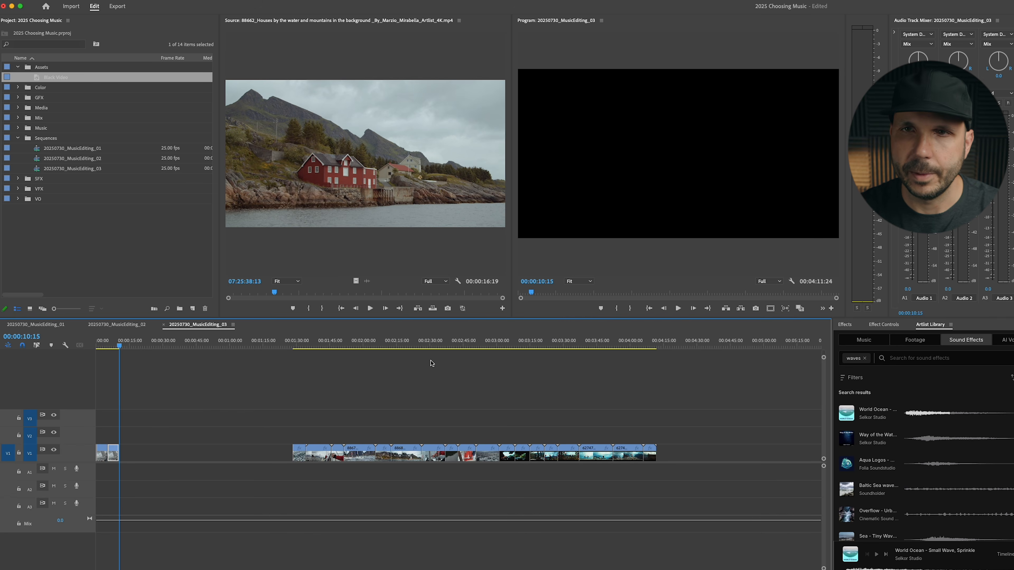
{"action": "key", "text": "Down"}
{"action": "key", "text": "Down"}
{"action": "key", "text": "Up"}
{"action": "key", "text": "d"}
{"action": "key", "text": "BackSpace"}
- Review the people-sailing clip after the gap and the cut between the opening clips at 00:00:05:12
{"action": "key", "text": "Down"}
{"action": "key", "text": "space"}
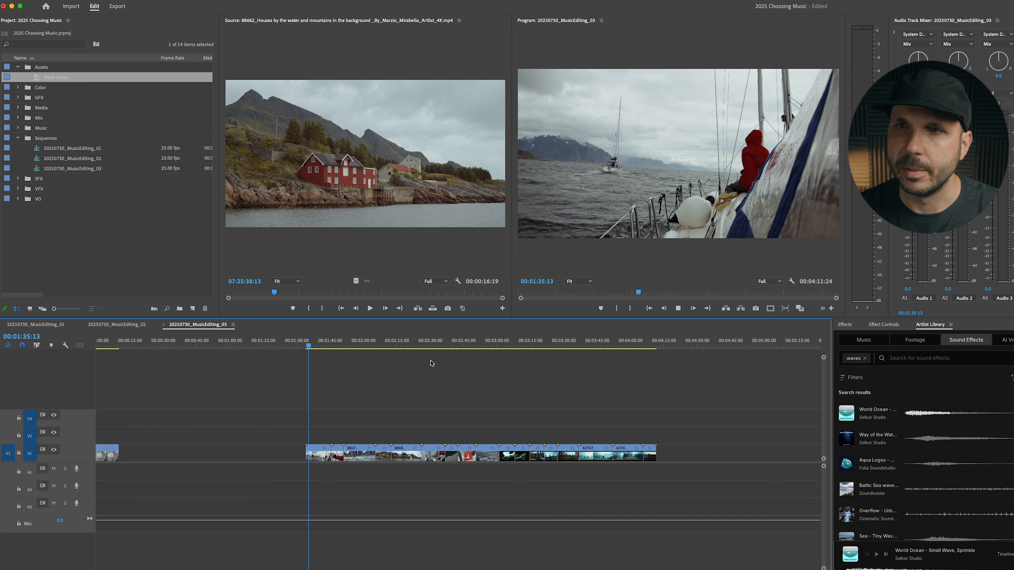
{"action": "key", "text": "Up"}
{"action": "key", "text": "j"}
{"action": "key", "text": "j"}
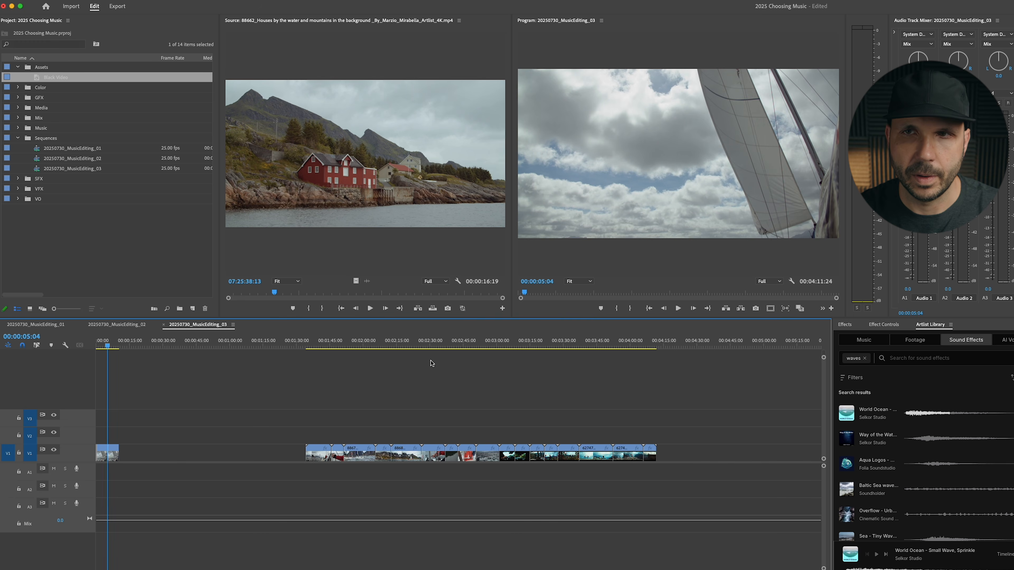
{"action": "key", "text": "k"}
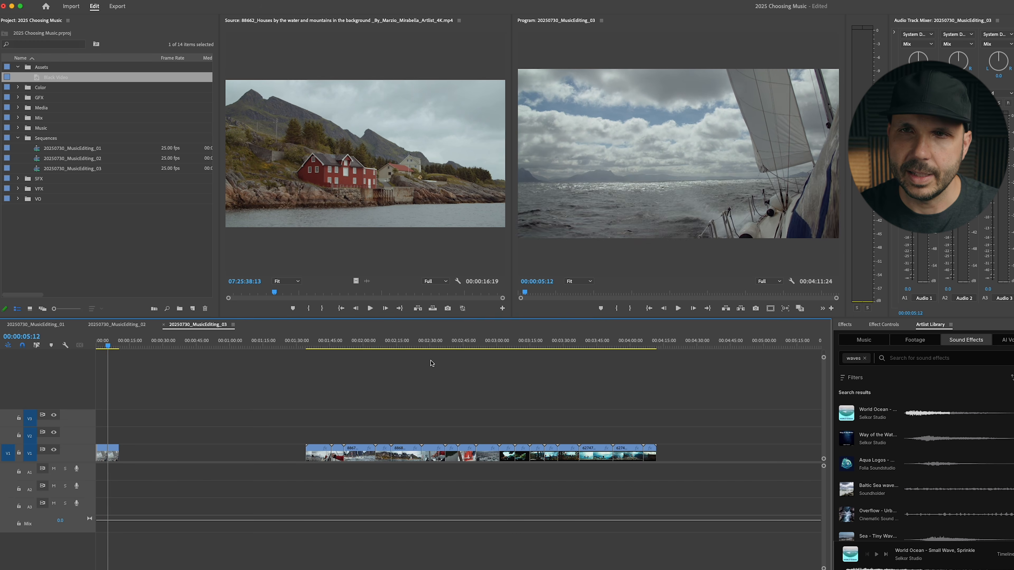
{"action": "key", "text": "Down"}
{"action": "key", "text": "Down"}
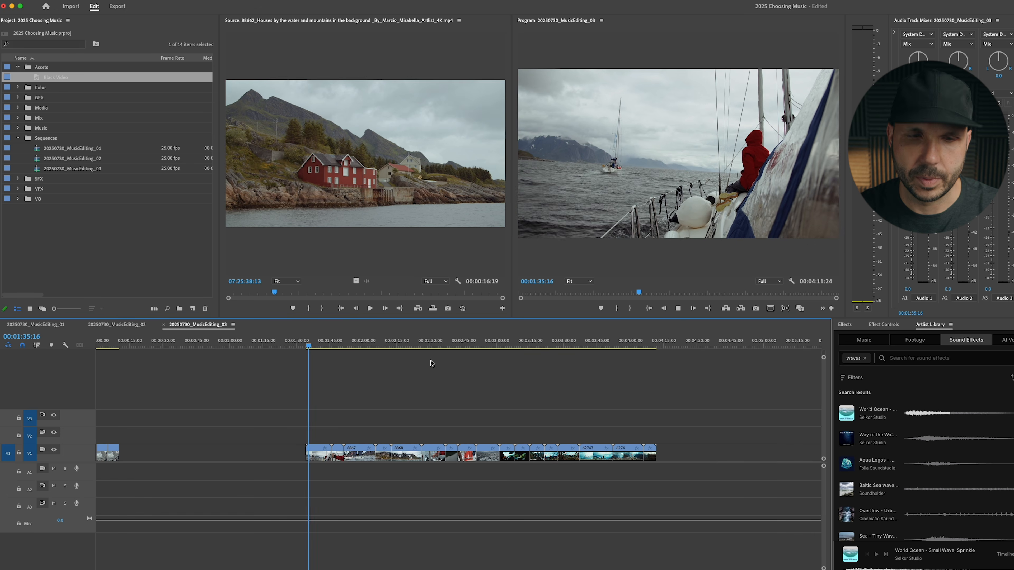
- Move the steering wheel clip from after the people-sailing shot to the end of the opening clips at 00:00:10:15
{"action": "key", "text": "Down"}
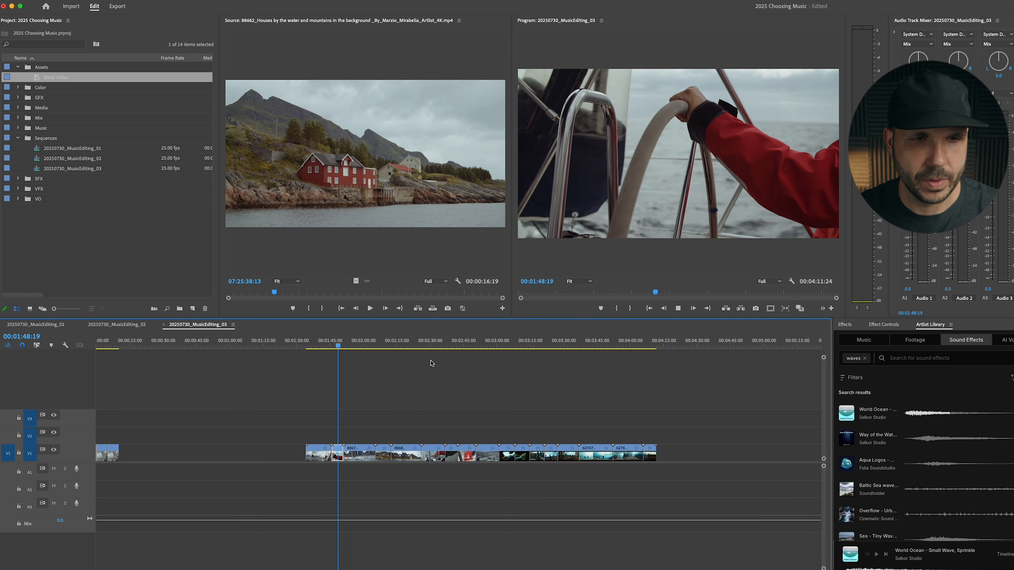
{"action": "key", "text": "Delete"}
{"action": "key", "text": "Up"}
{"action": "key", "text": "Up"}
{"action": "key", "text": "Up"}
{"action": "key", "text": "space"}
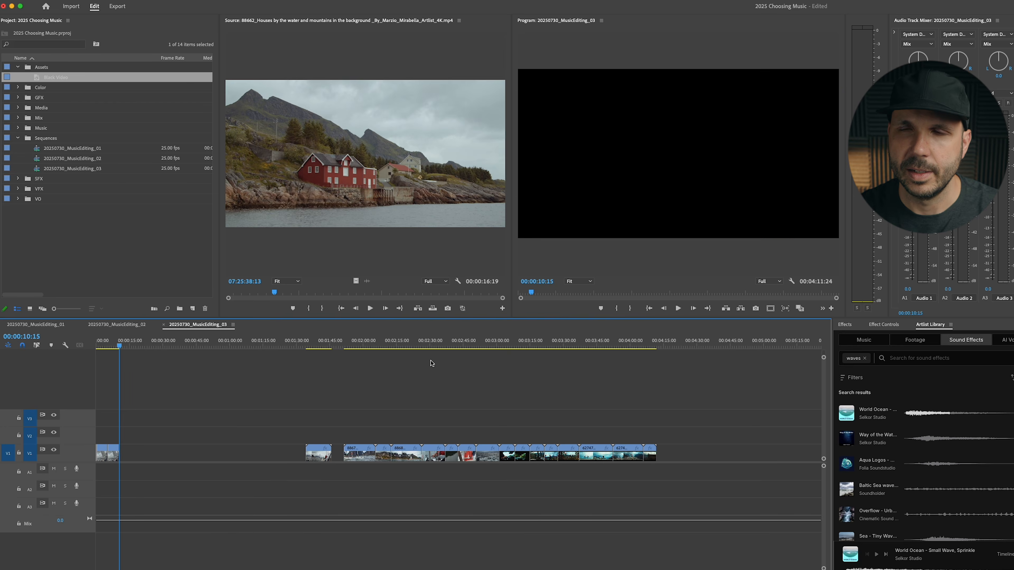
{"action": "key", "text": "ctrl+v"}
- Play the steering wheel clip from 00:00:10:15 in a closer timeline view
{"action": "key", "text": "="}
{"action": "key", "text": "="}
{"action": "key", "text": "="}
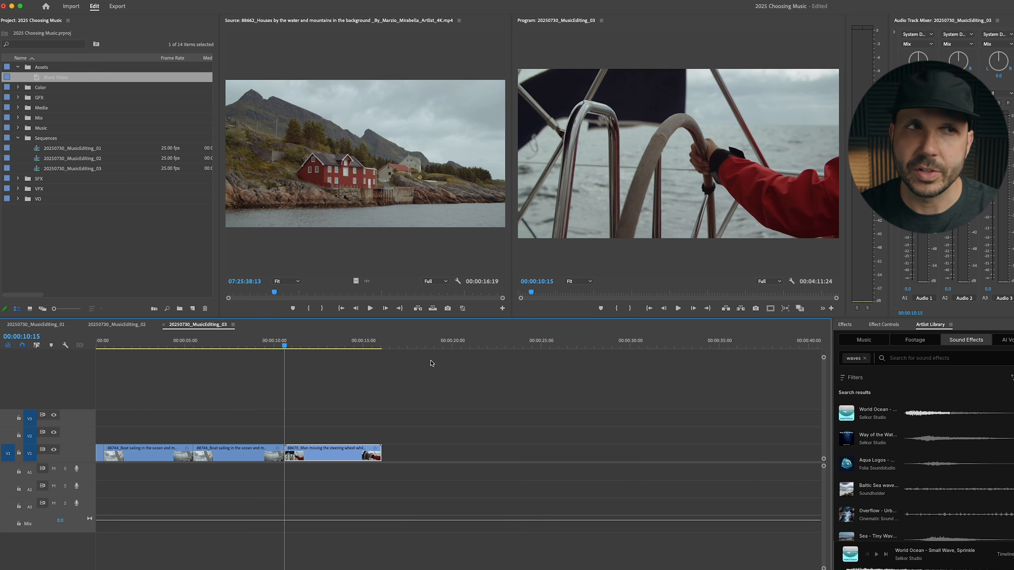
{"action": "key", "text": "space"}
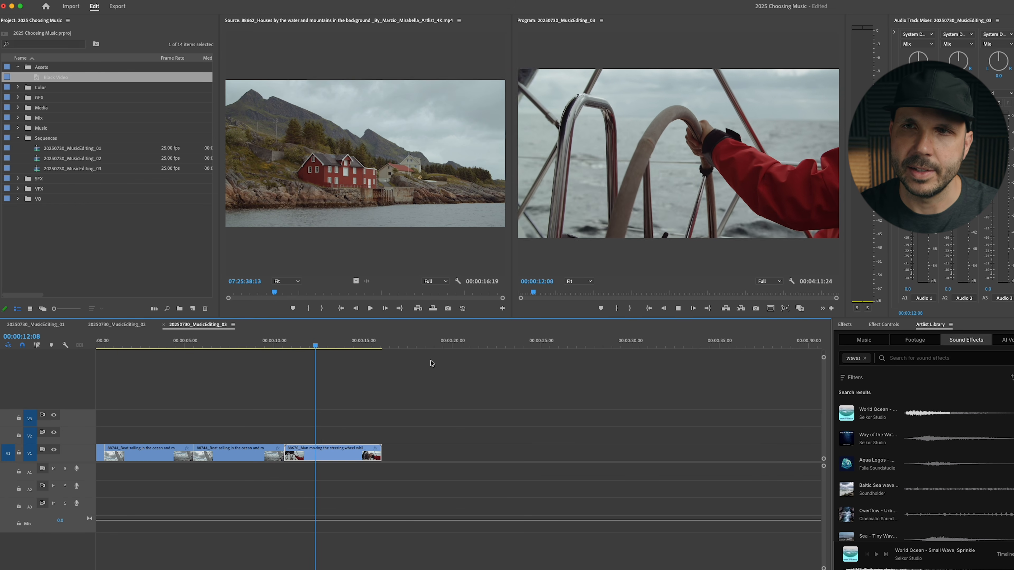
- Ripple-trim the start of the "Man moving the steering wheel while sailing" clip up to 00:00:12:05
{"action": "key", "text": "space"}
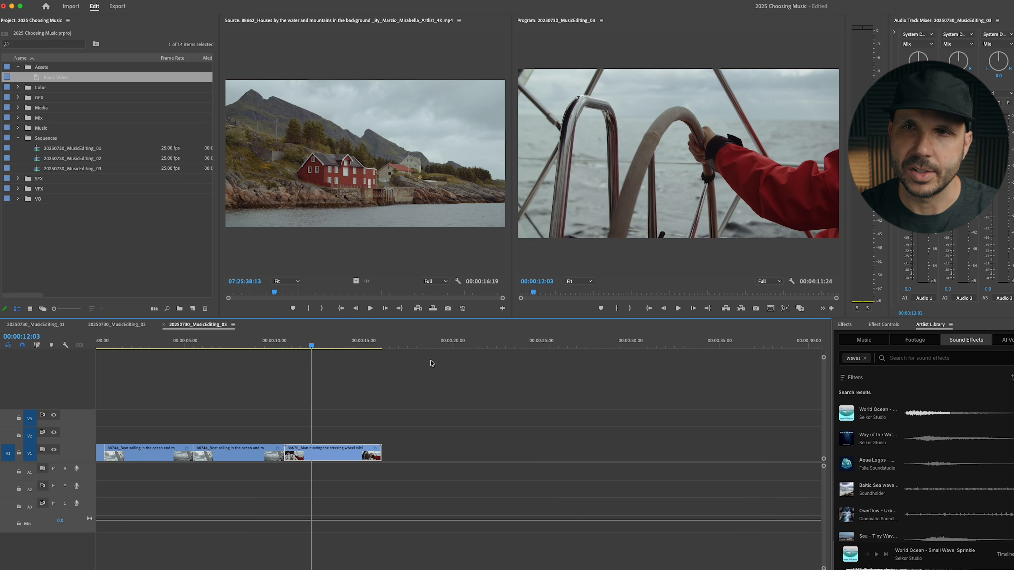
{"action": "key", "text": "Left"}
{"action": "key", "text": "Left"}
{"action": "key", "text": "Left"}
{"action": "key", "text": "Left"}
{"action": "key", "text": "Left"}
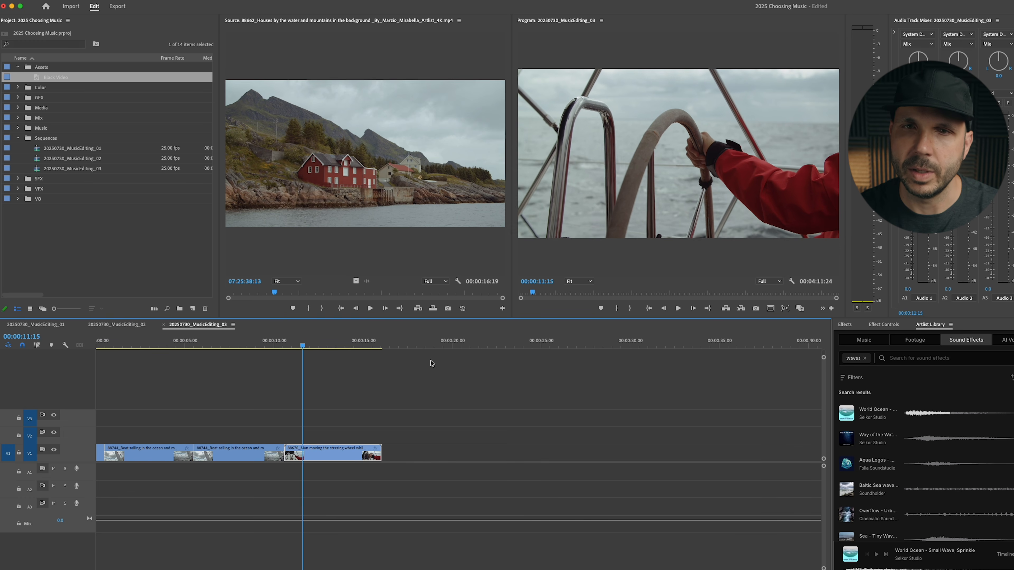
{"action": "key", "text": "Right"}
{"action": "key", "text": "Right"}
{"action": "key", "text": "Right"}
{"action": "key", "text": "Right"}
{"action": "key", "text": "Right"}
{"action": "key", "text": "Right"}
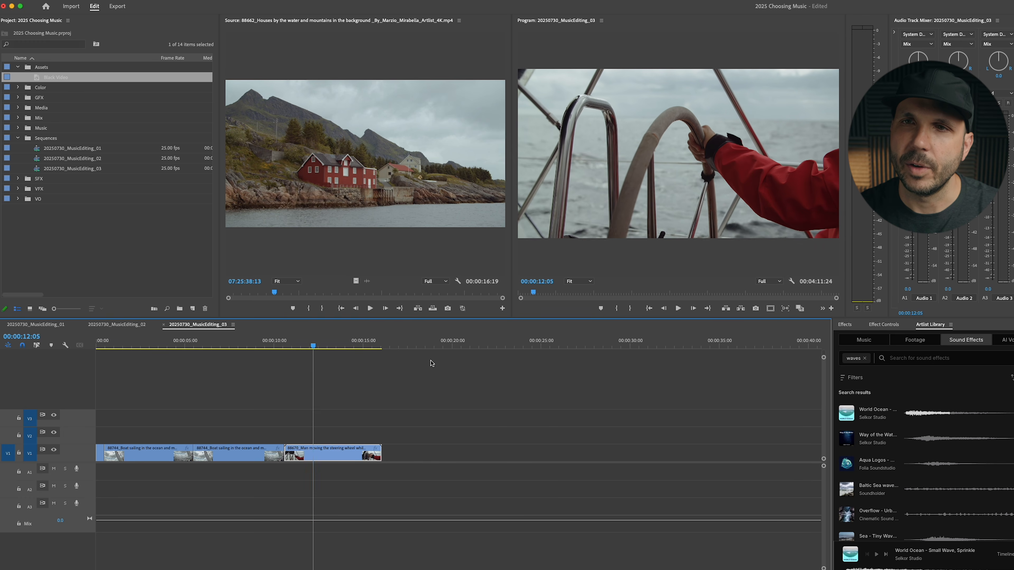
{"action": "key", "text": "q"}
- Cut the steering wheel clip at 00:00:13:18 and remove everything after that point
{"action": "key", "text": "space"}
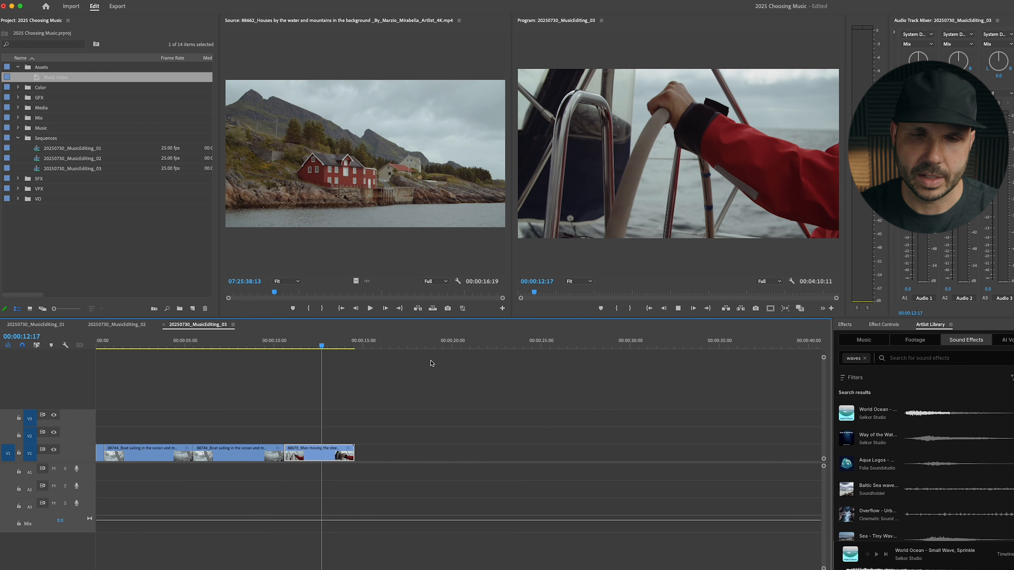
{"action": "key", "text": "space"}
{"action": "key", "text": "shift+Left"}
{"action": "key", "text": "shift+Left"}
{"action": "key", "text": "shift+Left"}
{"action": "key", "text": "shift+Left"}
{"action": "key", "text": "shift+Left"}
{"action": "key", "text": "shift+Left"}
{"action": "key", "text": "super+k"}
{"action": "key", "text": "w"}
- Move the "Person moving the fender on the side of the boat" clip from further down the sequence to directly after the steering wheel clip
{"action": "key", "text": "minus"}
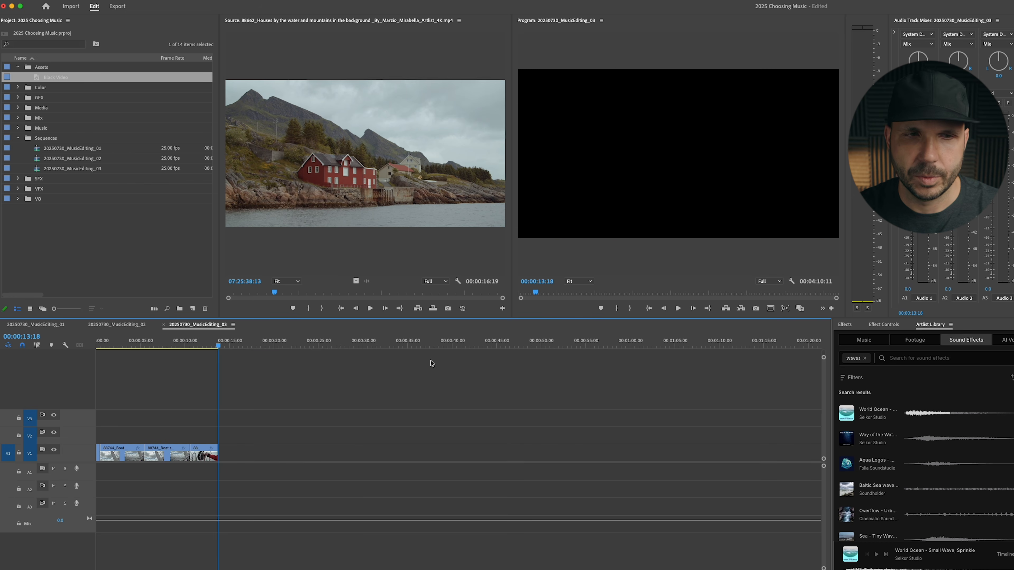
{"action": "key", "text": "Down"}
{"action": "key", "text": "minus"}
{"action": "key", "text": "Down"}
{"action": "key", "text": "Down"}
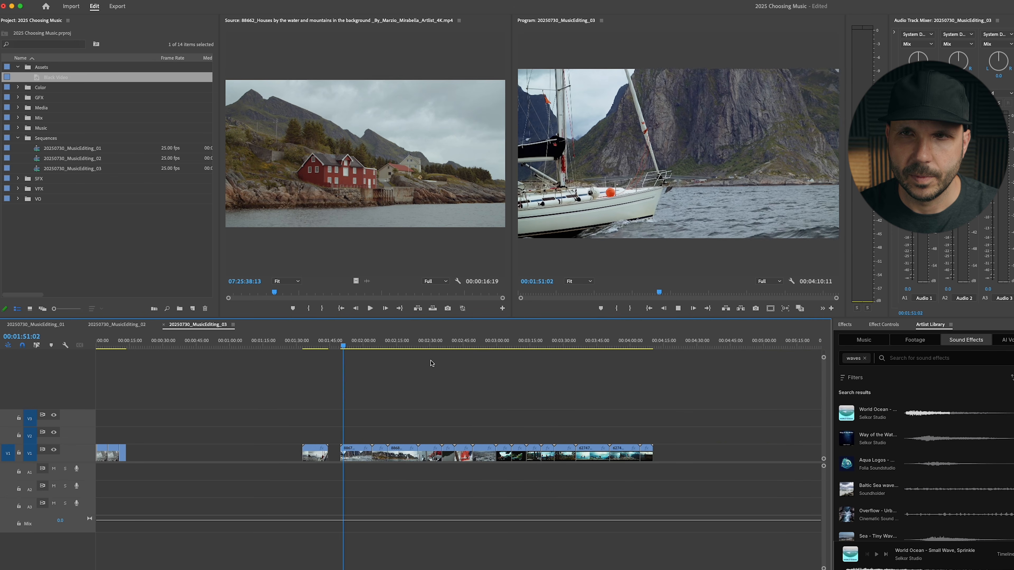
{"action": "key", "text": "Down"}
{"action": "key", "text": "Down"}
{"action": "key", "text": "minus"}
{"action": "key", "text": "Down"}
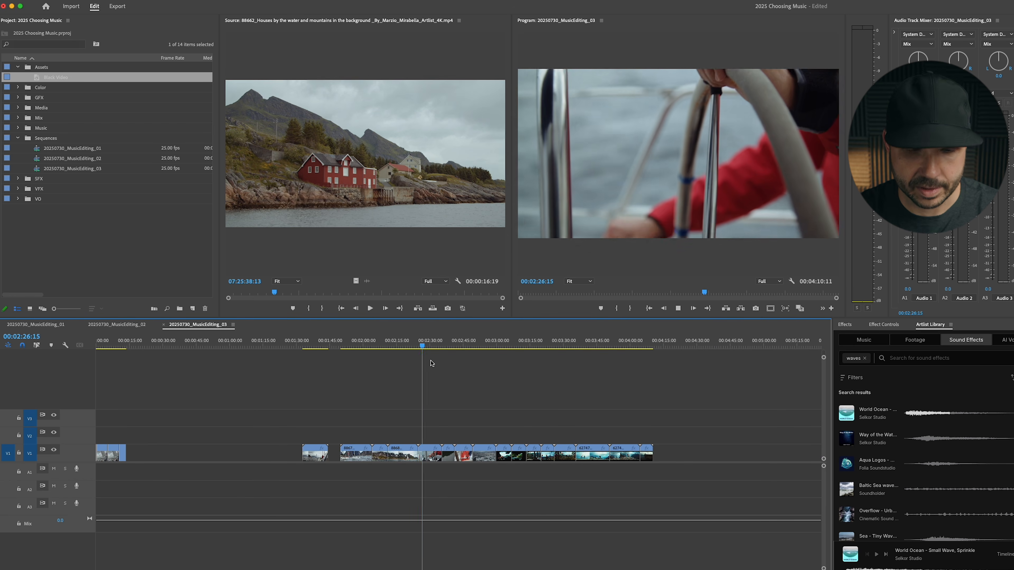
{"action": "key", "text": "Down"}
{"action": "key", "text": "space"}
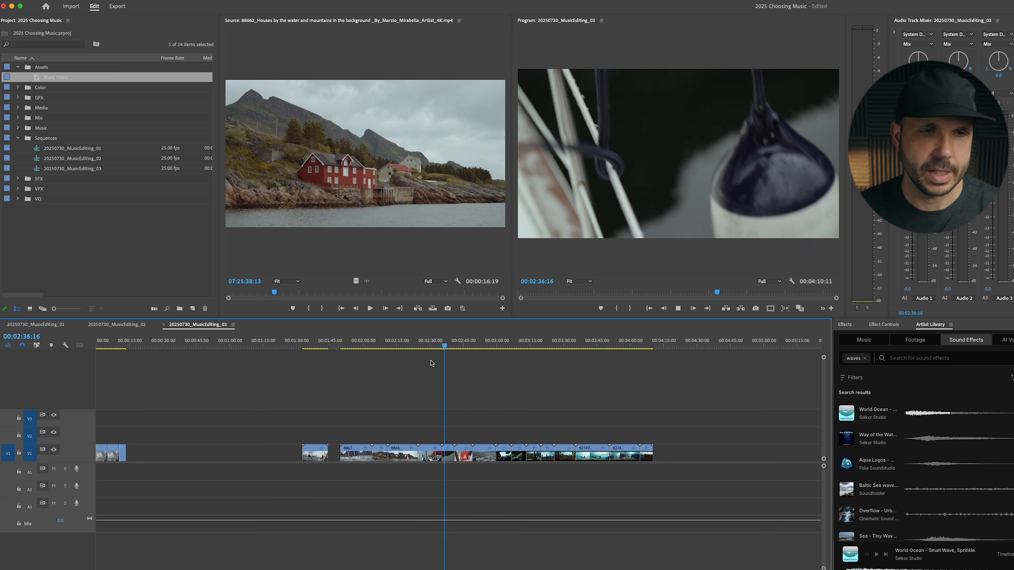
{"action": "key", "text": "Delete"}
{"action": "key", "text": "Up"}
{"action": "key", "text": "Up"}
{"action": "key", "text": "Up"}
{"action": "key", "text": "Up"}
{"action": "key", "text": "Up"}
{"action": "key", "text": "Up"}
{"action": "key", "text": "Up"}
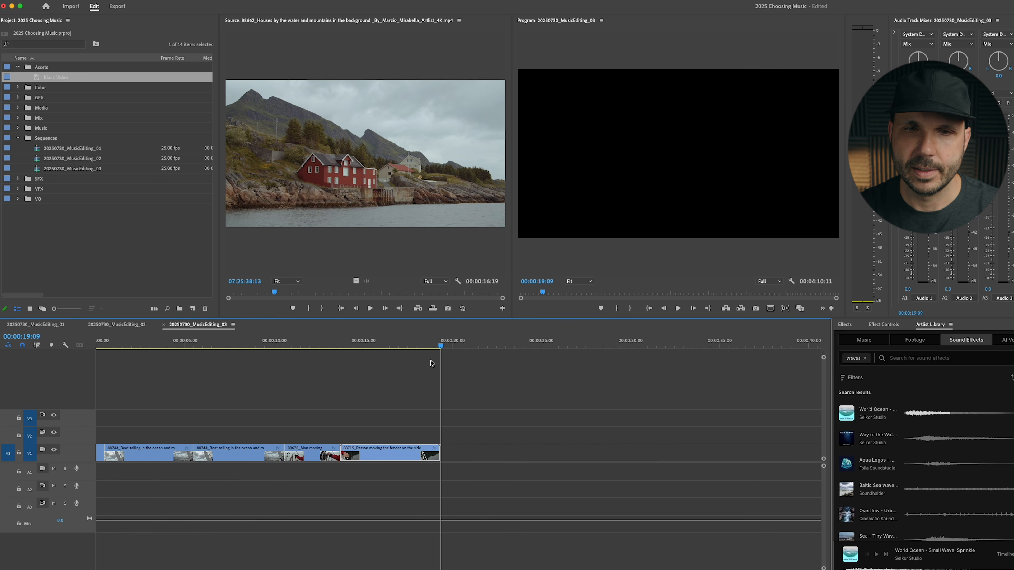
- Play the edit across the fender clip, split the clip at 00:00:16:17 and delete its tail
{"action": "key", "text": "Up"}
{"action": "key", "text": "Up"}
{"action": "key", "text": "space"}
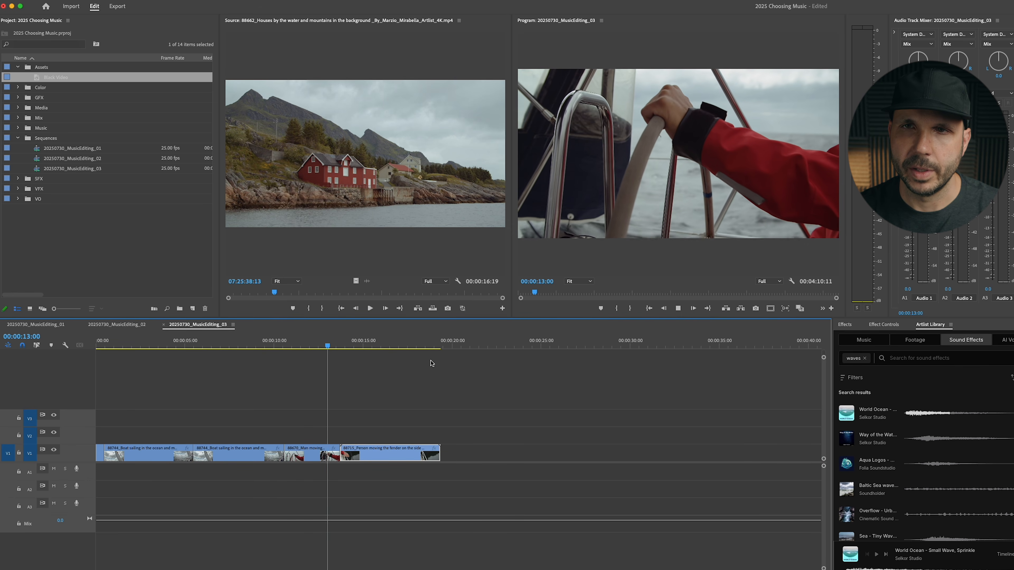
{"action": "key", "text": "equal"}
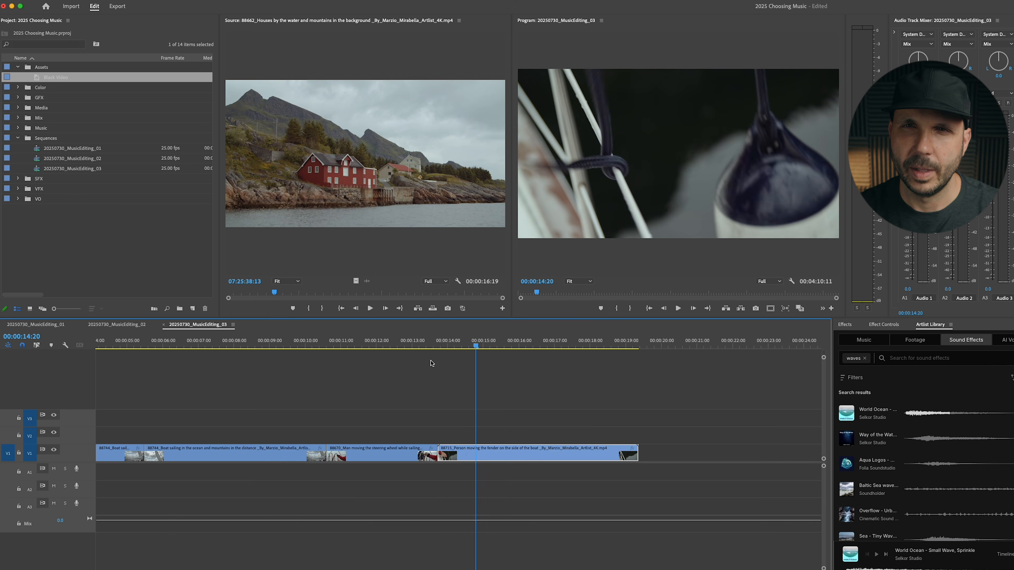
{"action": "key", "text": "minus"}
{"action": "key", "text": "equal"}
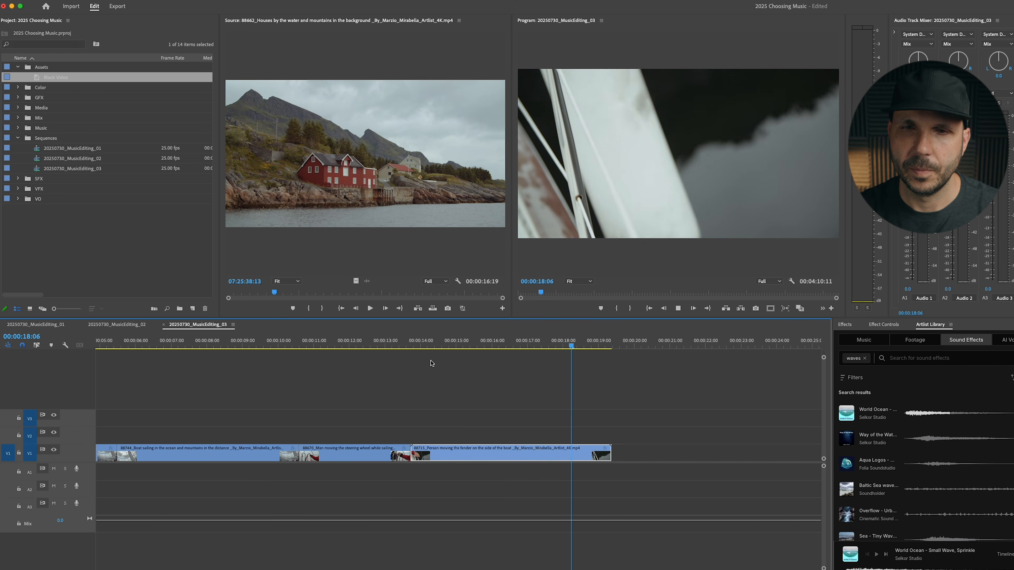
{"action": "key", "text": "Up"}
{"action": "key", "text": "space"}
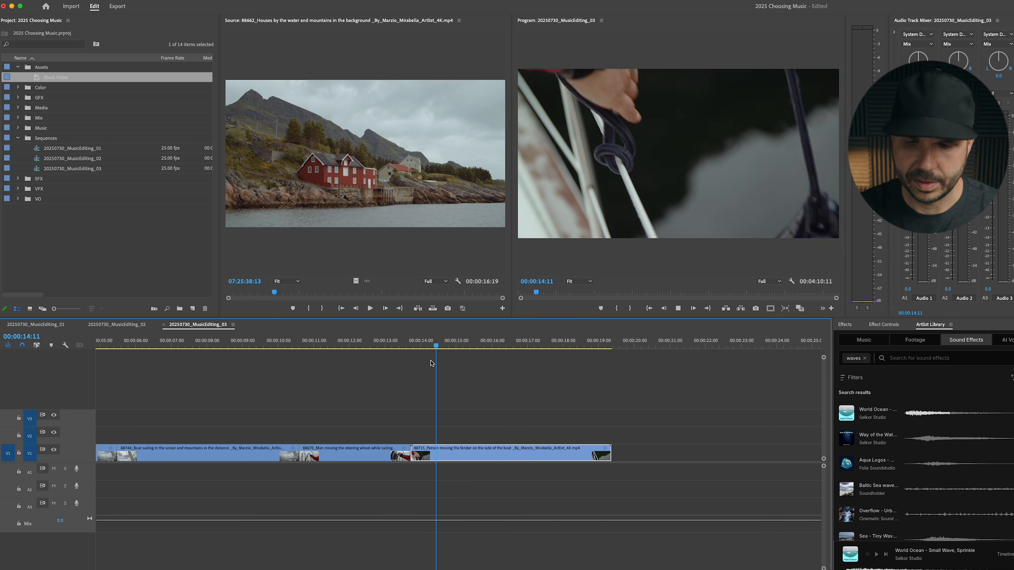
{"action": "key", "text": "super+k"}
{"action": "key", "text": "Delete"}
- Review the unused sailing clips further along the sequence to choose the next shot
{"action": "key", "text": "minus"}
{"action": "key", "text": "minus"}
{"action": "key", "text": "minus"}
{"action": "key", "text": "Down"}
{"action": "key", "text": "Down"}
{"action": "key", "text": "Down"}
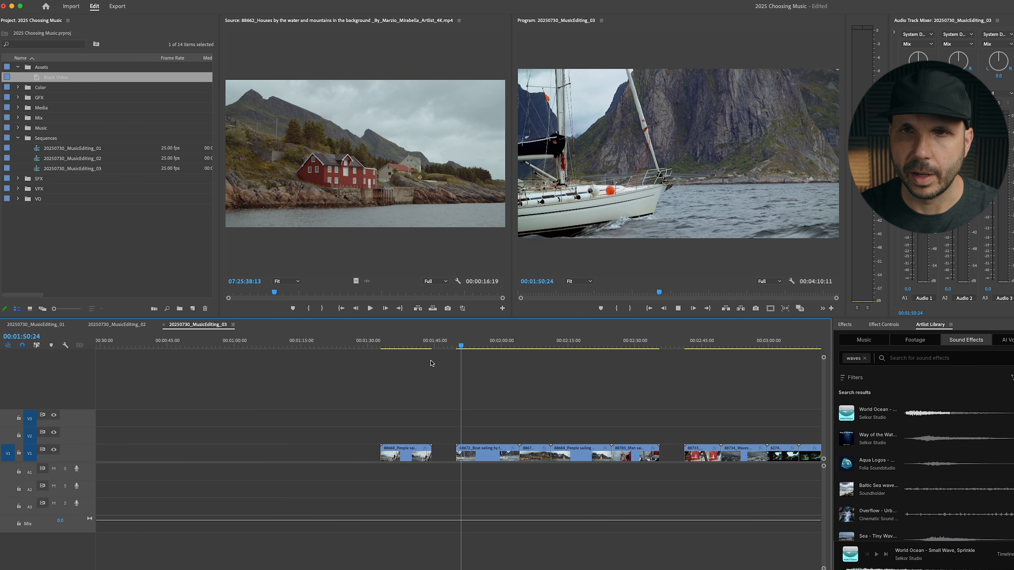
{"action": "key", "text": "minus"}
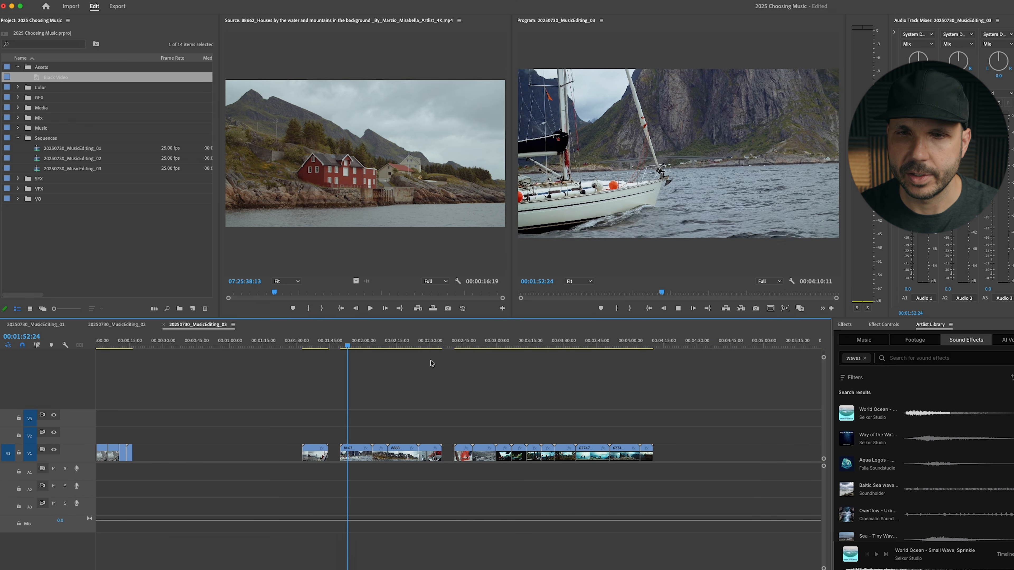
{"action": "key", "text": "equal"}
{"action": "key", "text": "Down"}
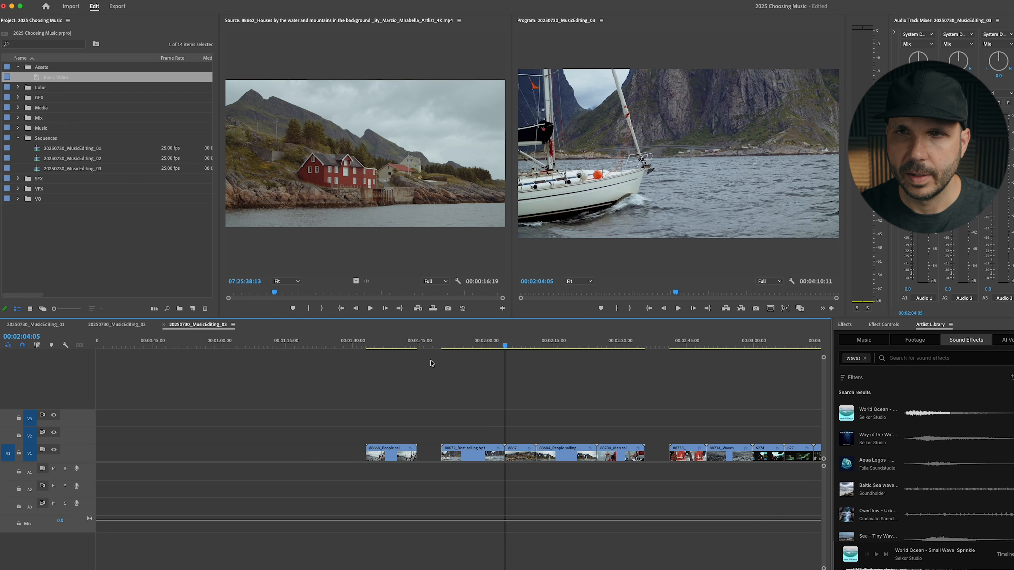
{"action": "key", "text": "Down"}
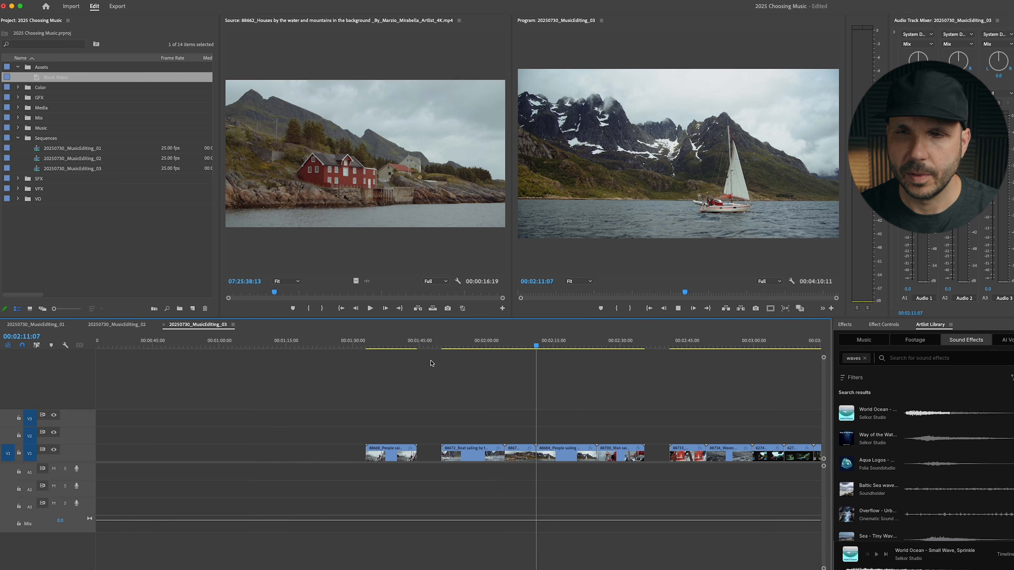
{"action": "key", "text": "Down"}
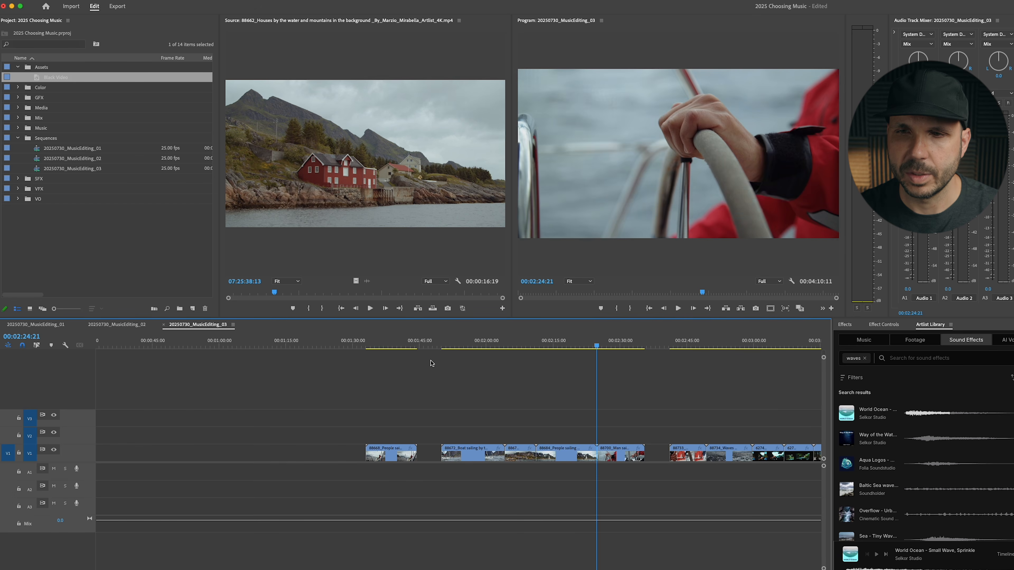
{"action": "key", "text": "Down"}
{"action": "key", "text": "Down"}
{"action": "key", "text": "Up"}
{"action": "key", "text": "Down"}
{"action": "key", "text": "space"}
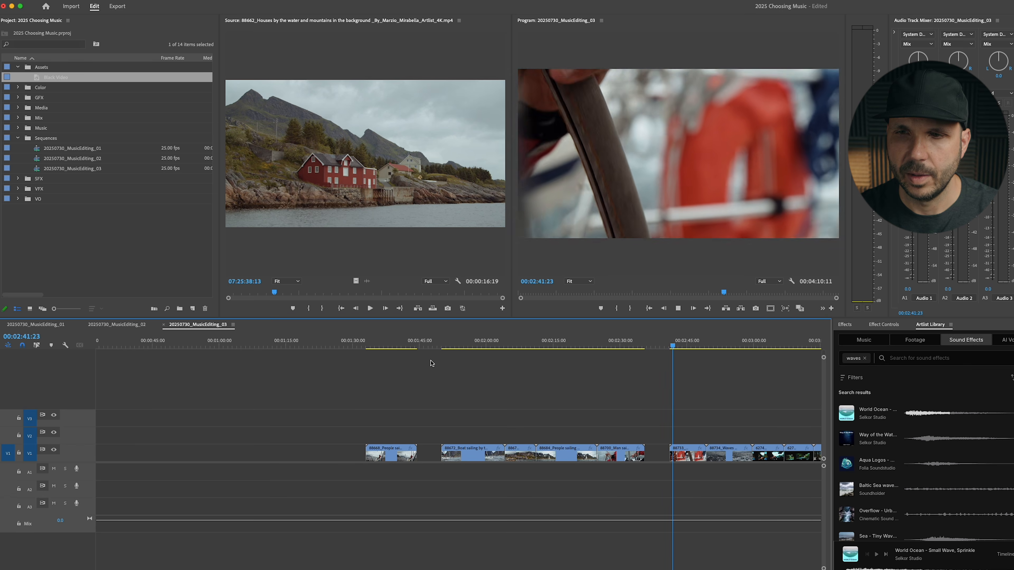
- Delete the dark ocean waves clip and the clip directly before it from the unused footage
{"action": "key", "text": "Down"}
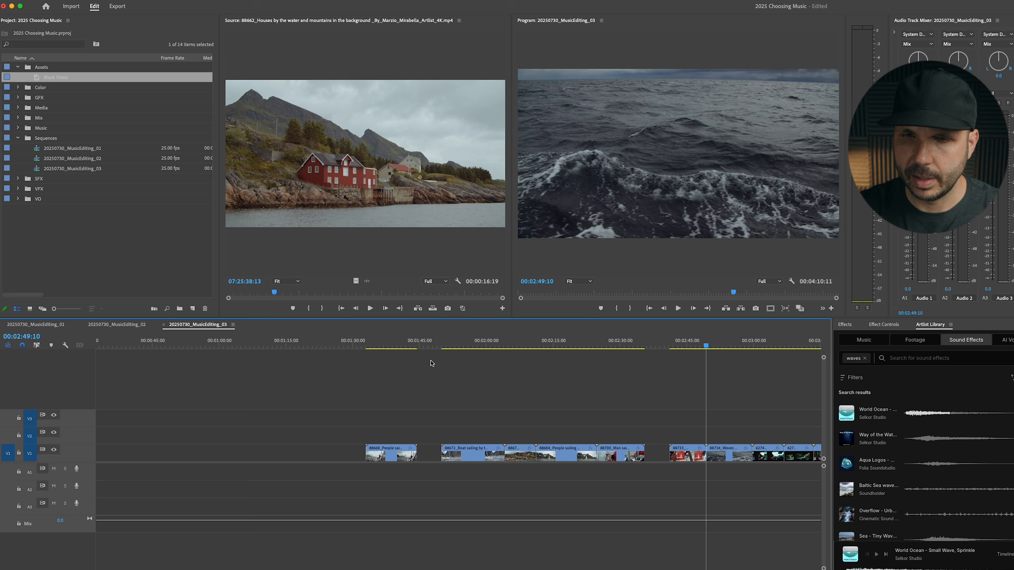
{"action": "key", "text": "Down"}
{"action": "key", "text": "Up"}
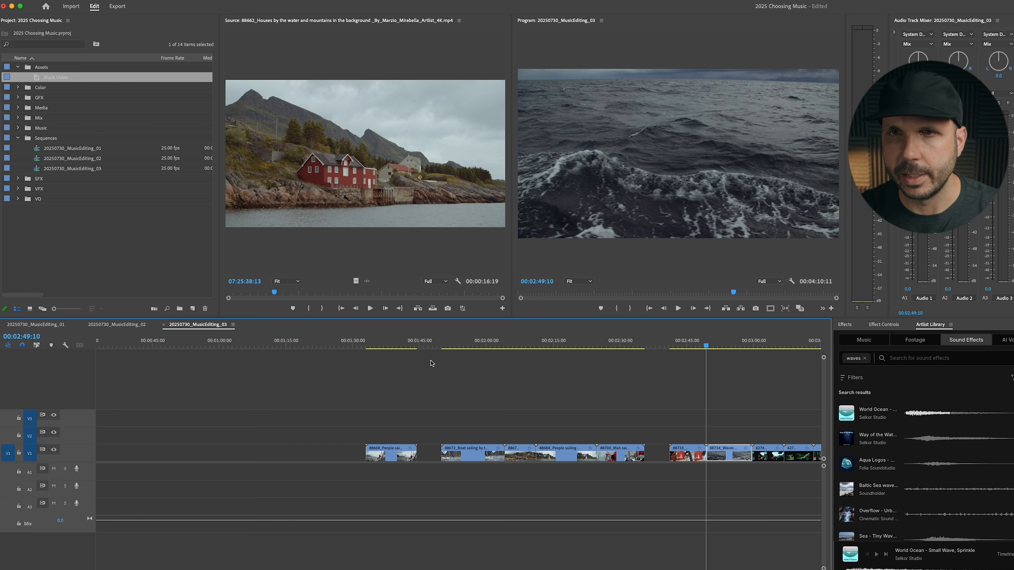
{"action": "key", "text": "d"}
{"action": "key", "text": "Delete"}
{"action": "key", "text": "Up"}
{"action": "key", "text": "d"}
{"action": "key", "text": "Delete"}
{"action": "key", "text": "Up"}
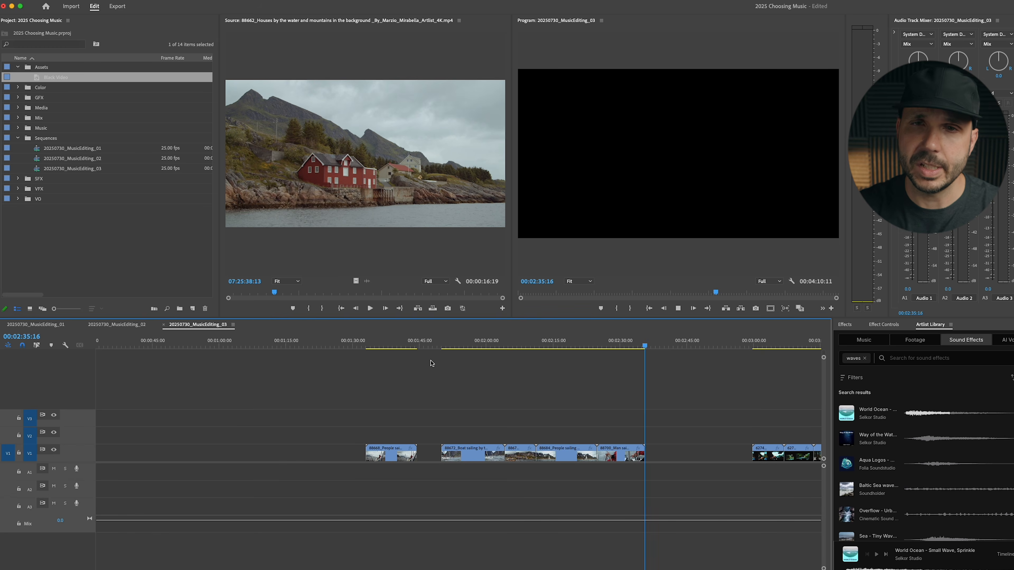
- Move the "Boat sailing by the mountains" clip from the unused footage to the end of the opening edit at 00:00:16:17
{"action": "key", "text": "Up"}
{"action": "key", "text": "Up"}
{"action": "key", "text": "space"}
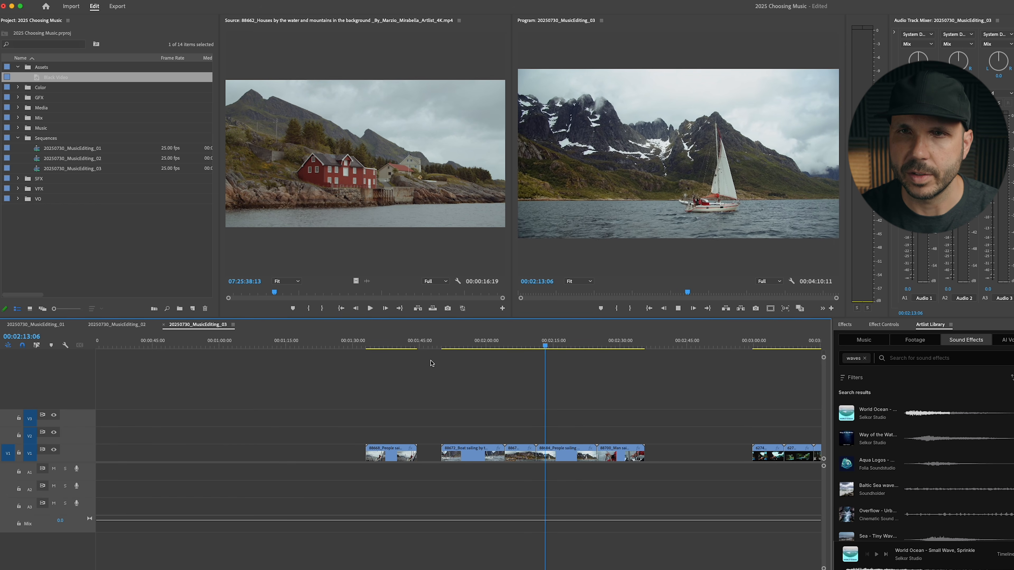
{"action": "key", "text": "Up"}
{"action": "key", "text": "Up"}
{"action": "key", "text": "Up"}
{"action": "key", "text": "Down"}
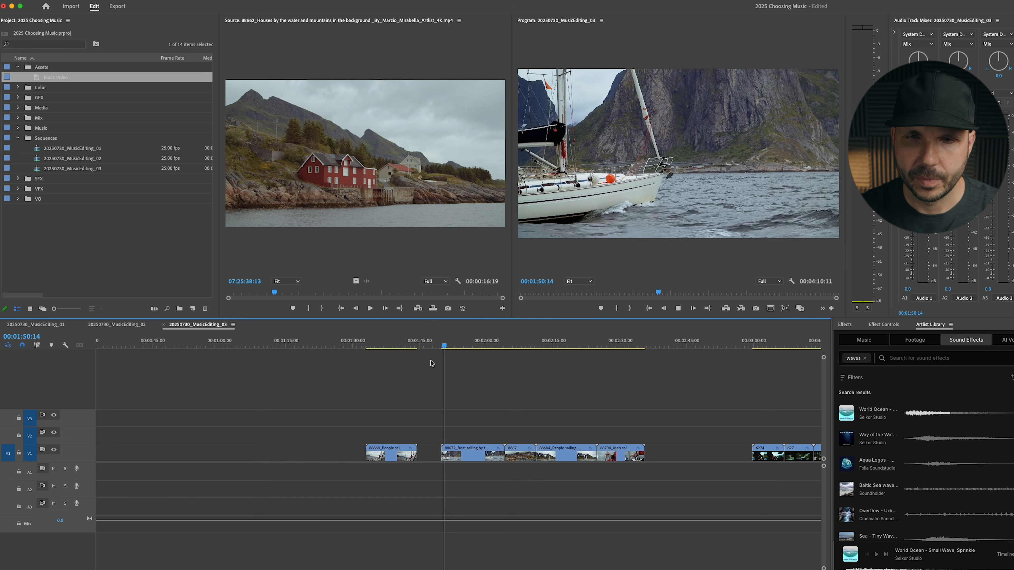
{"action": "key", "text": "d"}
{"action": "key", "text": "Delete"}
{"action": "key", "text": "minus"}
{"action": "key", "text": "Up"}
{"action": "key", "text": "Up"}
{"action": "key", "text": "Up"}
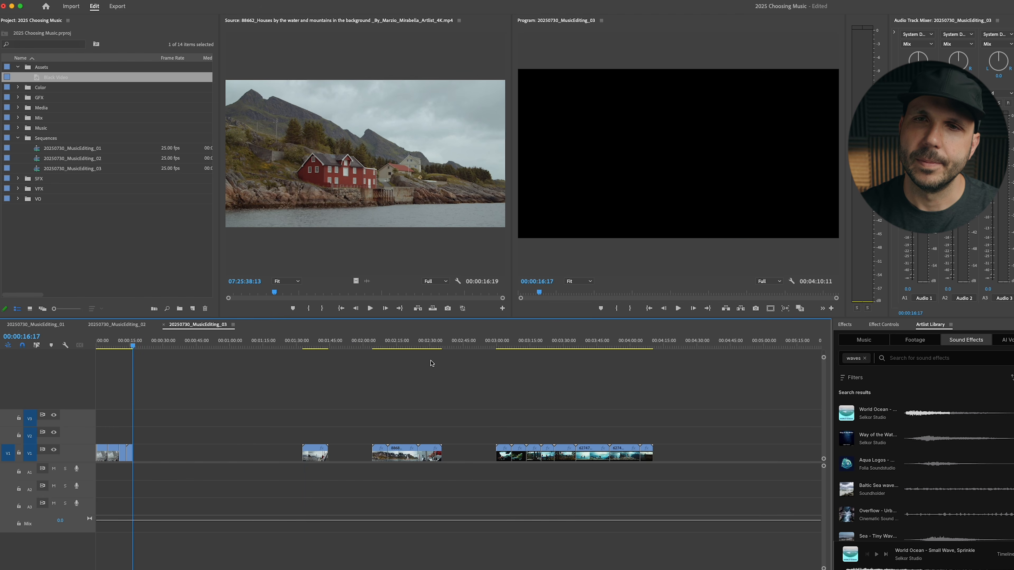
{"action": "key", "text": "ctrl+z"}
- Tighten the "Boat sailing by the mountains" clip by ripple-trimming its start and splitting it at the chosen out point
{"action": "key", "text": "equal"}
{"action": "key", "text": "equal"}
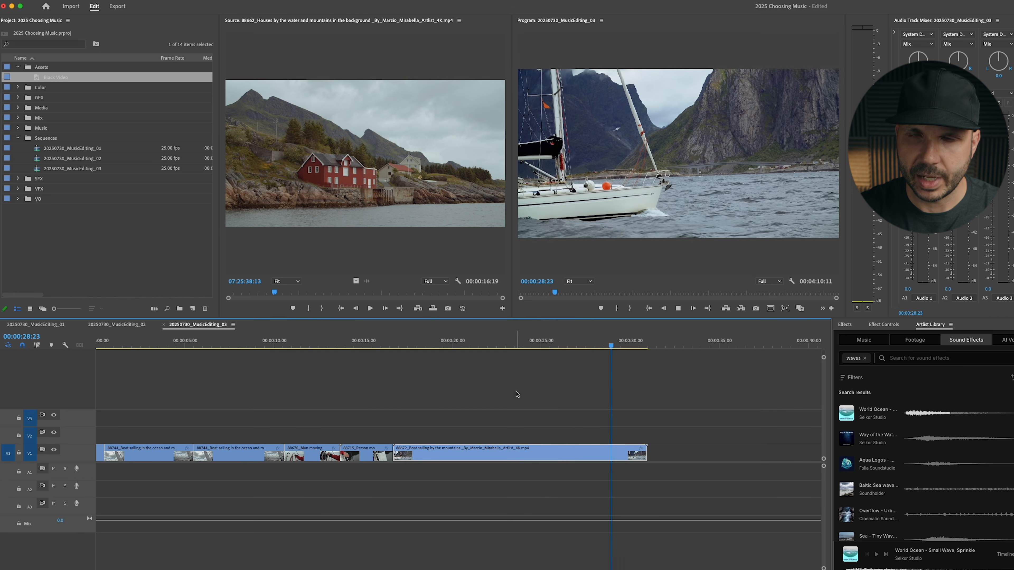
{"action": "left_click", "coordinate": [430, 341]}
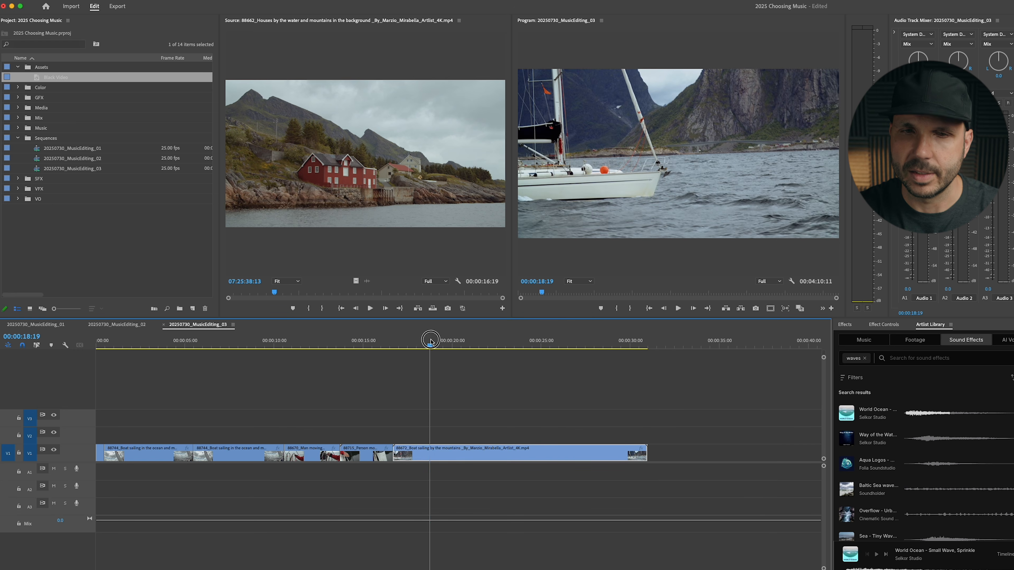
{"action": "key", "text": "space"}
{"action": "key", "text": "space"}
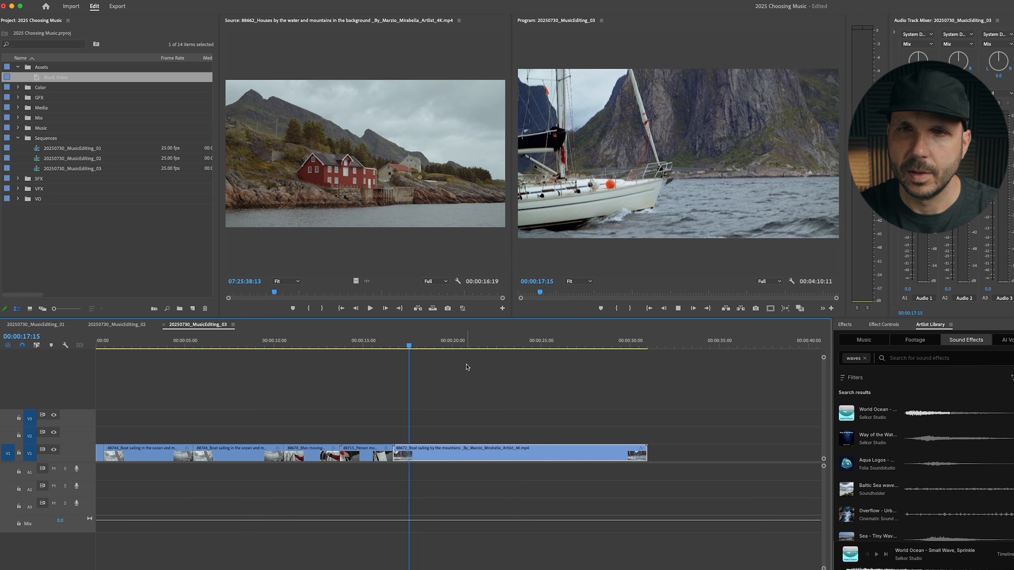
{"action": "key", "text": "q"}
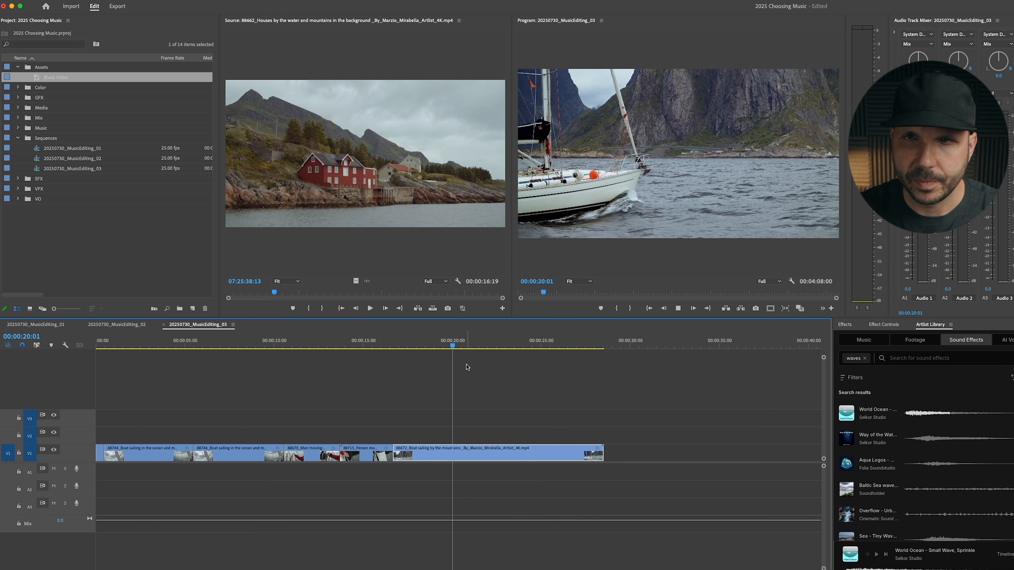
{"action": "key", "text": "super+k"}
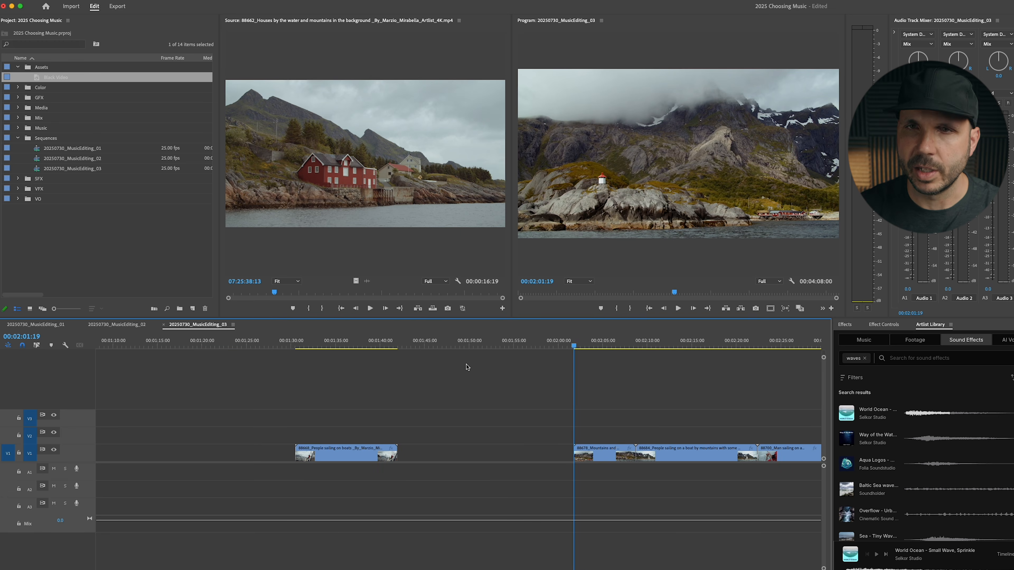
- Ripple-trim the start of the "Mountains and houses by the water" clip and split it at the end of the wanted section
{"action": "key", "text": "minus"}
{"action": "key", "text": "equal"}
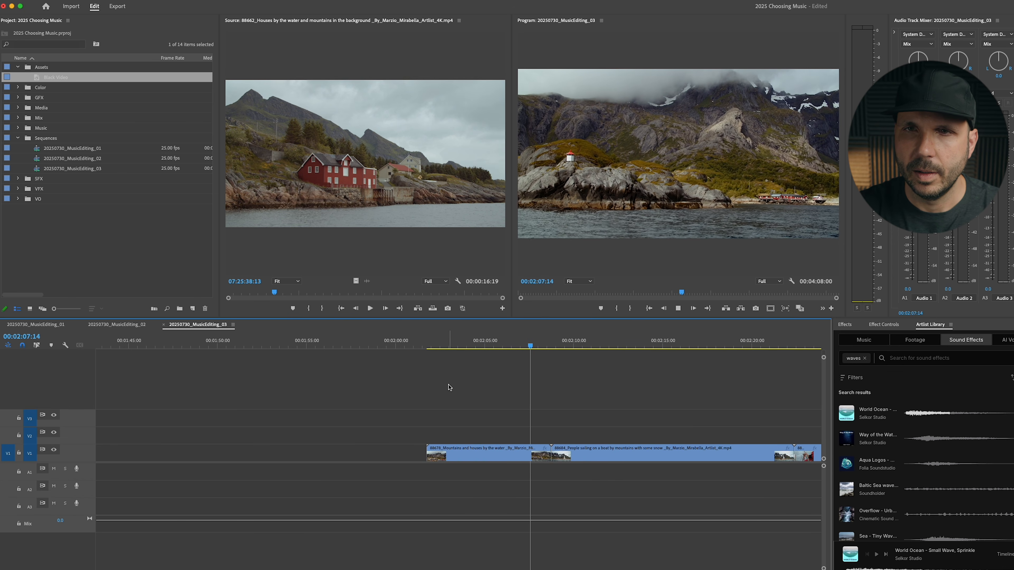
{"action": "key", "text": "space"}
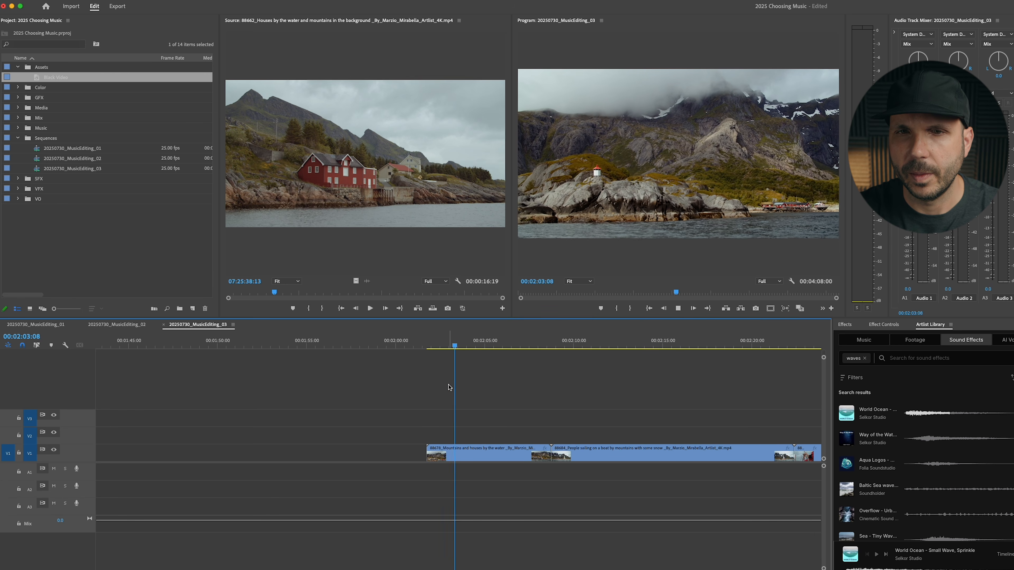
{"action": "key", "text": "q"}
{"action": "key", "text": "space"}
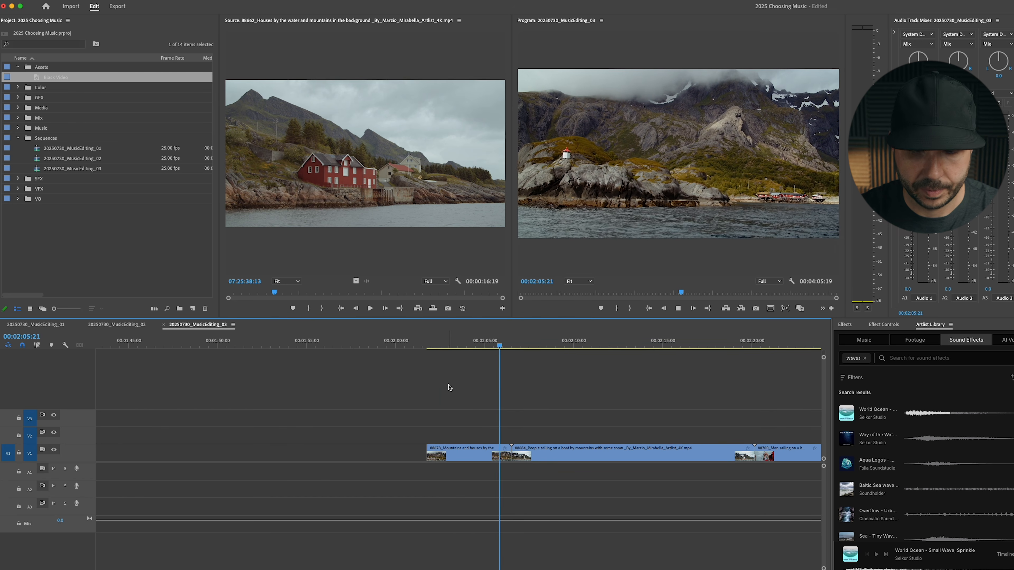
{"action": "key", "text": "super+k"}
{"action": "key", "text": "space"}
- Move the trimmed mountains and houses section from 00:02:01:19 to the end of the opening edit
{"action": "key", "text": "Up"}
{"action": "key", "text": "minus"}
{"action": "key", "text": "Up"}
{"action": "key", "text": "Up"}
{"action": "key", "text": "Down"}
{"action": "key", "text": "Down"}
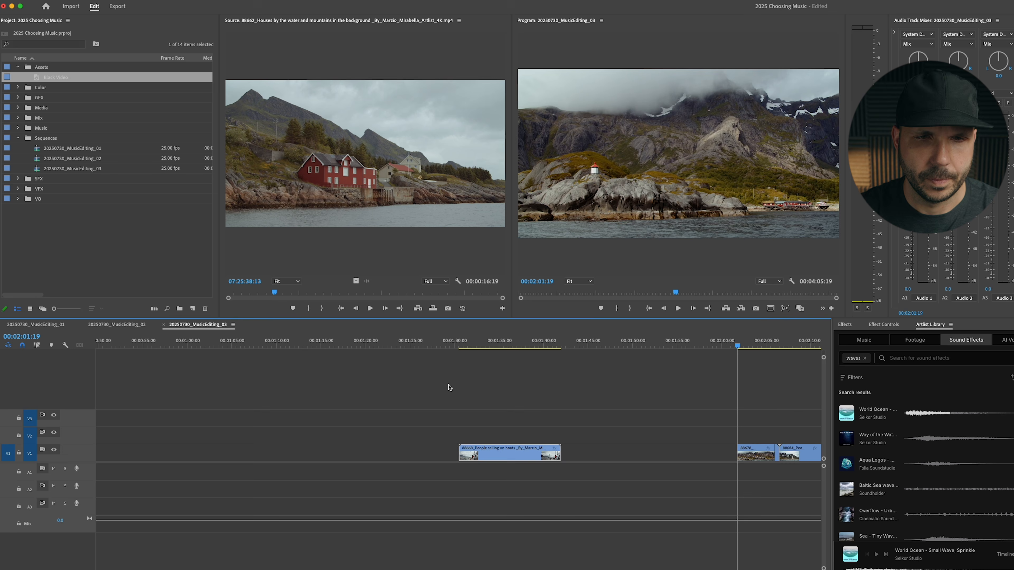
{"action": "key", "text": "super+x"}
{"action": "key", "text": "Up"}
{"action": "key", "text": "Up"}
{"action": "key", "text": "Up"}
{"action": "key", "text": "super+v"}
{"action": "key", "text": "minus"}
{"action": "key", "text": "minus"}
{"action": "key", "text": "Down"}
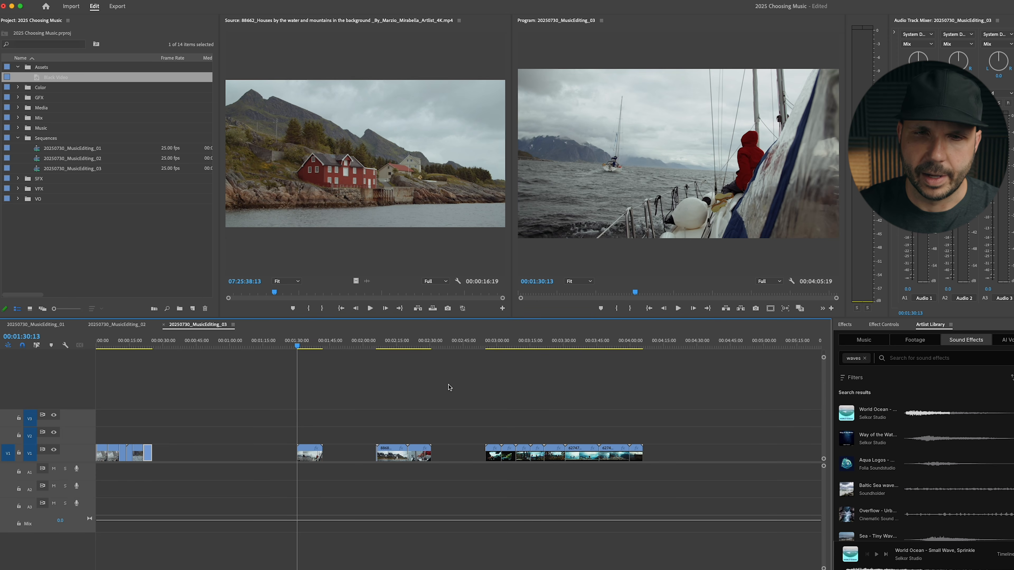
- Delete the leftover sailing clips between 00:01:30:13 and 00:02:55:03
{"action": "key", "text": "Delete"}
{"action": "key", "text": "Down"}
{"action": "key", "text": "Delete"}
{"action": "key", "text": "Down"}
{"action": "key", "text": "Delete"}
{"action": "key", "text": "Down"}
{"action": "key", "text": "Delete"}
{"action": "key", "text": "Down"}
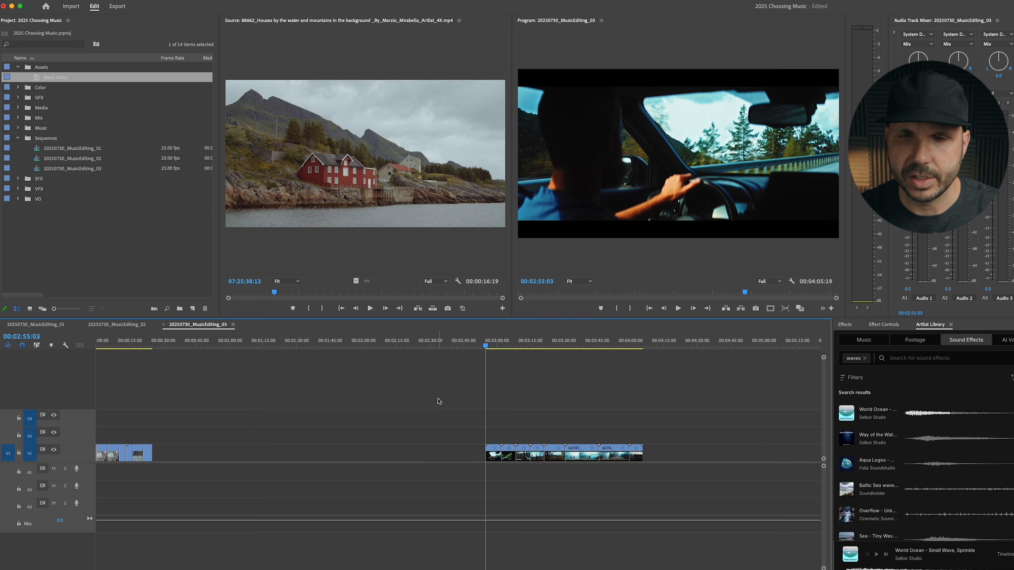
- Step back through the cuts of the opening edit and play it from the shot of the hand on the wheel
{"action": "key", "text": "Up"}
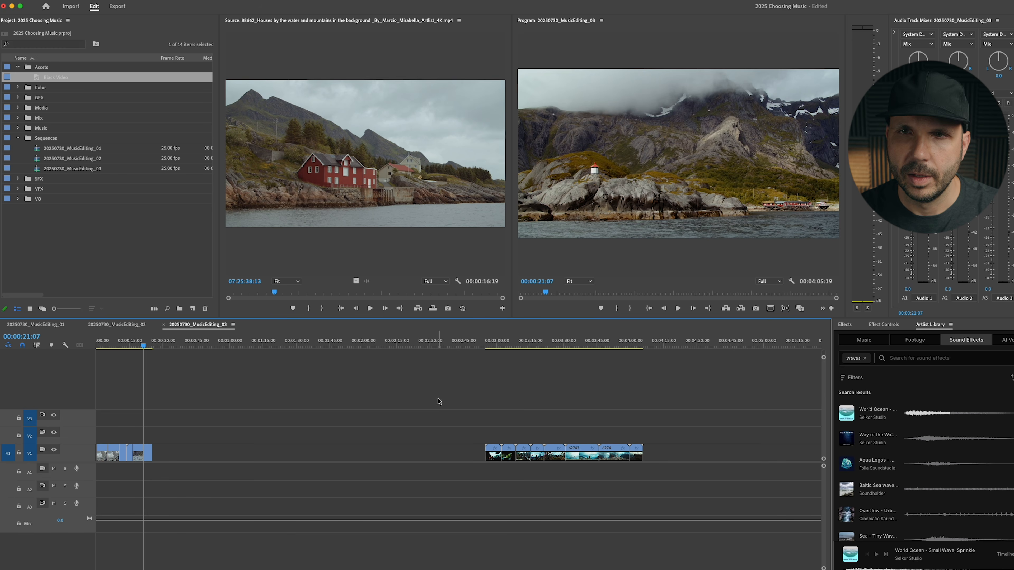
{"action": "key", "text": "Down"}
{"action": "key", "text": "Up"}
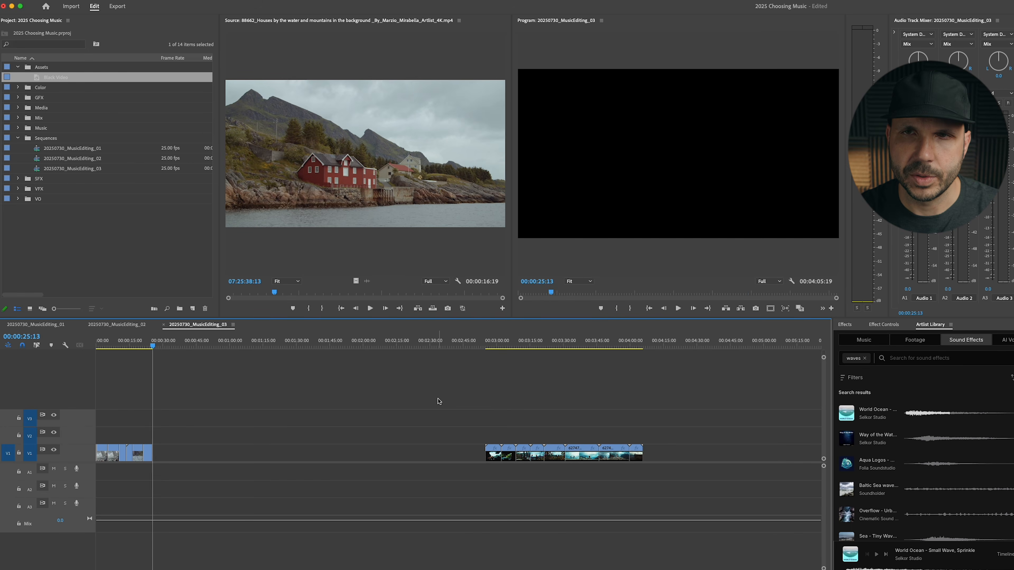
{"action": "key", "text": "Up"}
{"action": "key", "text": "Up"}
{"action": "key", "text": "Up"}
{"action": "key", "text": "Down"}
{"action": "key", "text": "Up"}
{"action": "key", "text": "Up"}
{"action": "key", "text": "space"}
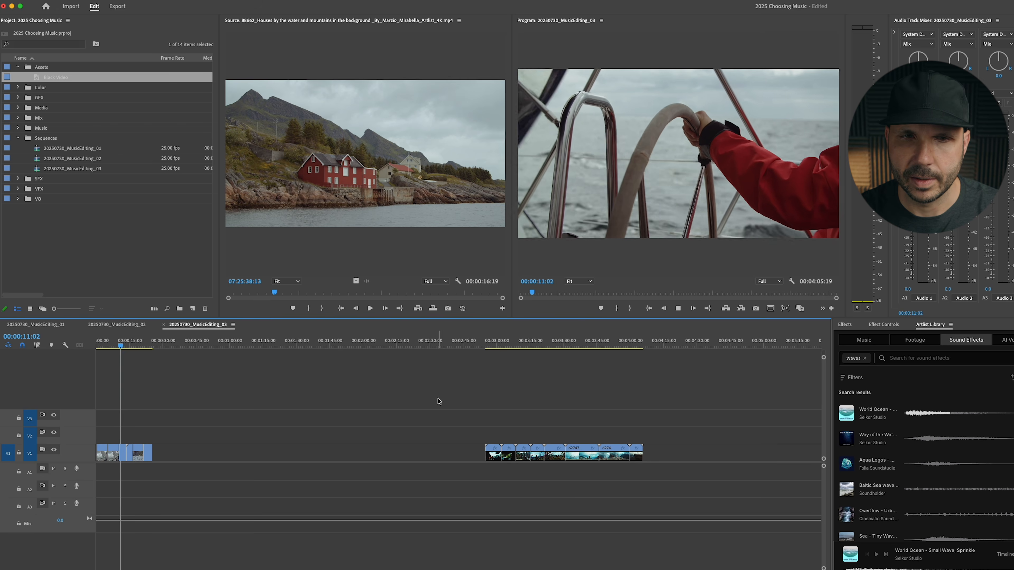
- Undo the deletion of the leftover sailing clips and go to the hand-on-the-wheel clip at 00:02:20:04
{"action": "key", "text": "Down"}
{"action": "key", "text": "Down"}
{"action": "key", "text": "Down"}
{"action": "key", "text": "Up"}
{"action": "key", "text": "Up"}
{"action": "key", "text": "Down"}
{"action": "key", "text": "Down"}
{"action": "key", "text": "Down"}
{"action": "key", "text": "Down"}
{"action": "key", "text": "Down"}
{"action": "key", "text": "Up"}
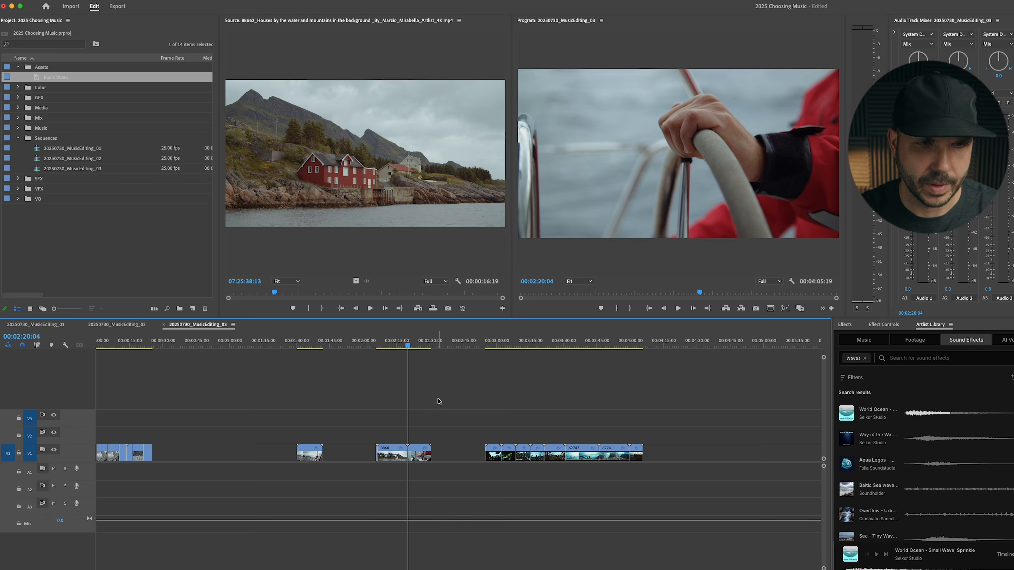
- Move the "Man sailing on a boat" clip from 00:02:20:04 to the end of the opening edit at 00:00:25:13
{"action": "key", "text": "ctrl+x"}
{"action": "key", "text": "Up"}
{"action": "key", "text": "Up"}
{"action": "key", "text": "Up"}
{"action": "key", "text": "Up"}
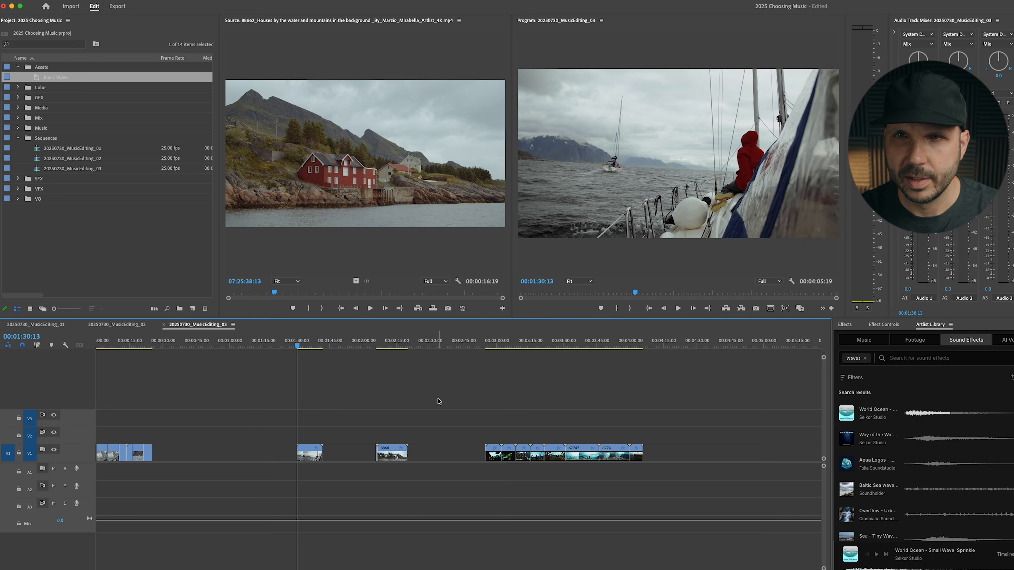
{"action": "key", "text": "ctrl+v"}
- Play from the "Mountains and houses by the water" clip into the "Man sailing on a boat" clip to judge the shot
{"action": "key", "text": "Up"}
{"action": "key", "text": "Up"}
{"action": "key", "text": "equal"}
{"action": "key", "text": "equal"}
{"action": "key", "text": "equal"}
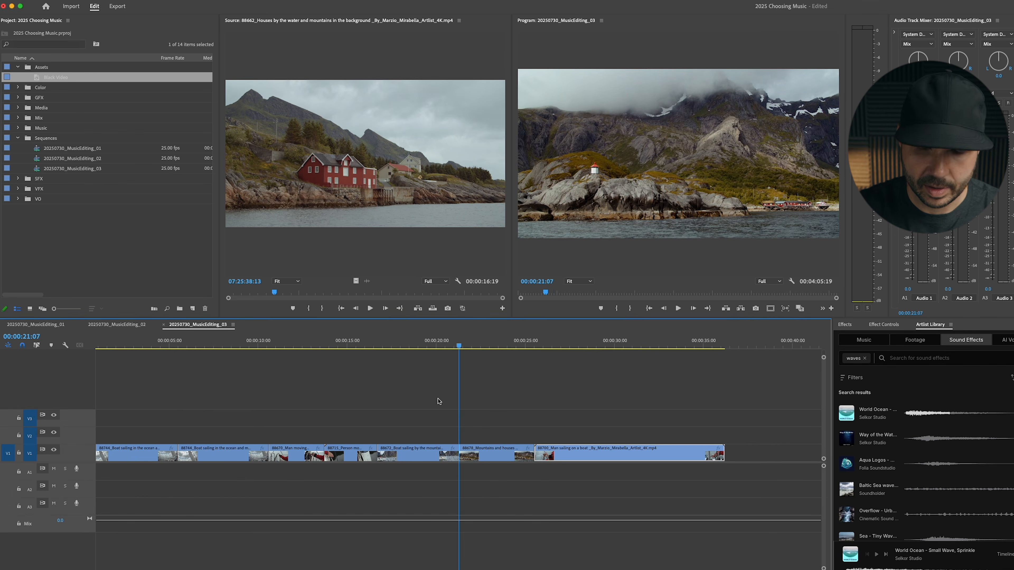
{"action": "key", "text": "Down"}
{"action": "key", "text": "shift+k"}
{"action": "key", "text": "shift+Left"}
{"action": "key", "text": "space"}
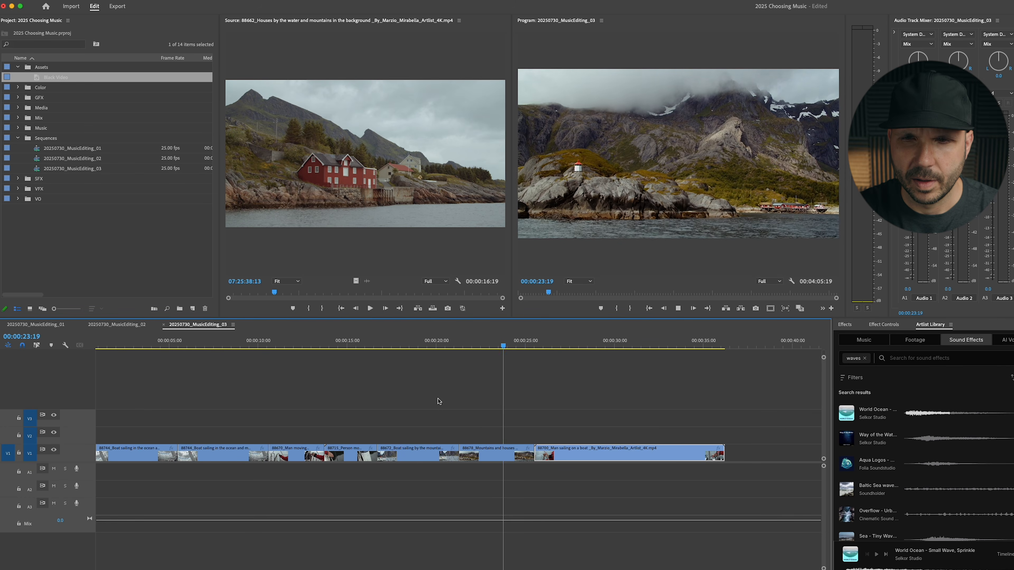
{"action": "key", "text": "minus"}
{"action": "key", "text": "minus"}
{"action": "key", "text": "minus"}
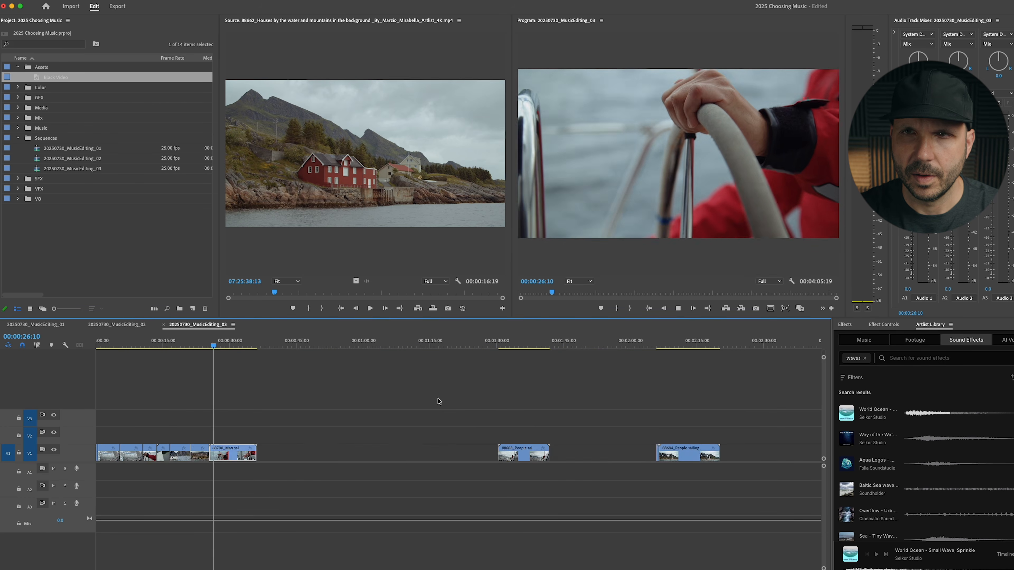
{"action": "key", "text": "equal"}
{"action": "key", "text": "equal"}
{"action": "key", "text": "equal"}
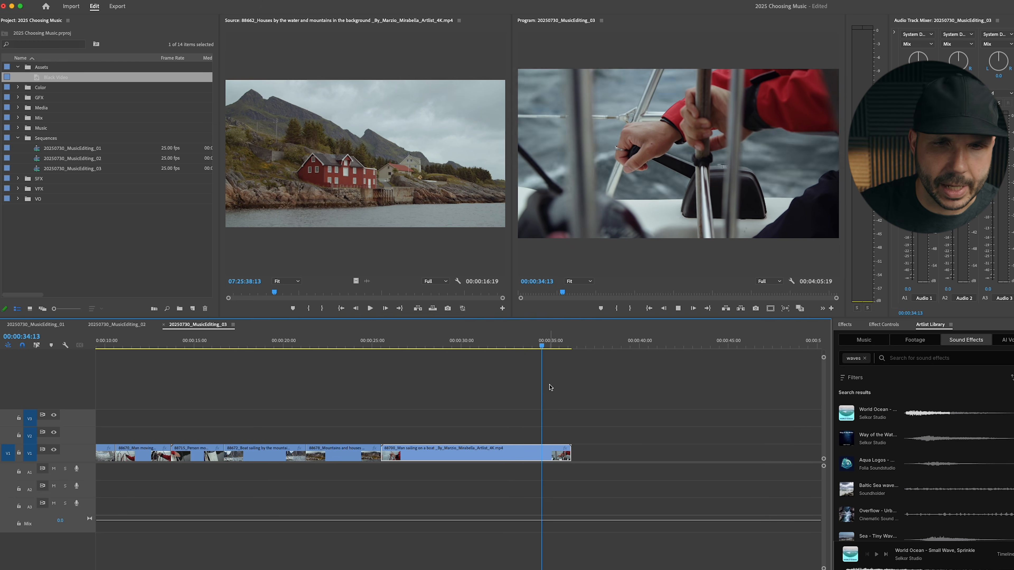
- Delete the "Man sailing on a boat" clip from the end of the opening edit together with the leftover sailing clips
{"action": "key", "text": "minus"}
{"action": "key", "text": "minus"}
{"action": "key", "text": "minus"}
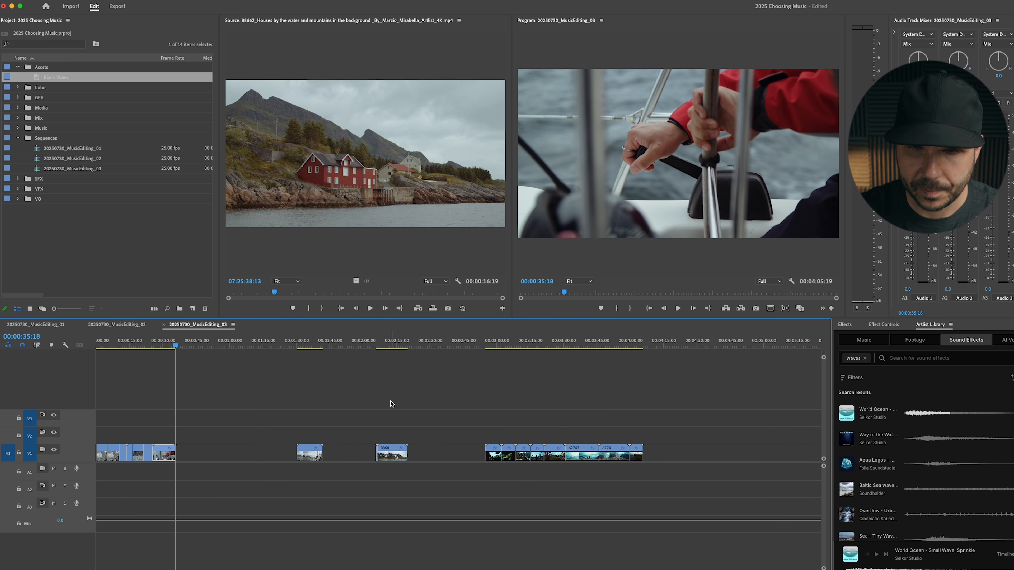
{"action": "left_click_drag", "start_coordinate": [417, 424], "coordinate": [173, 479]}
{"action": "key", "text": "Delete"}
- Play the "Friends Fjords Cliffs Men" clip from 00:02:55:03 and ripple-trim its start at the chosen in point
{"action": "key", "text": "Down"}
{"action": "key", "text": "space"}
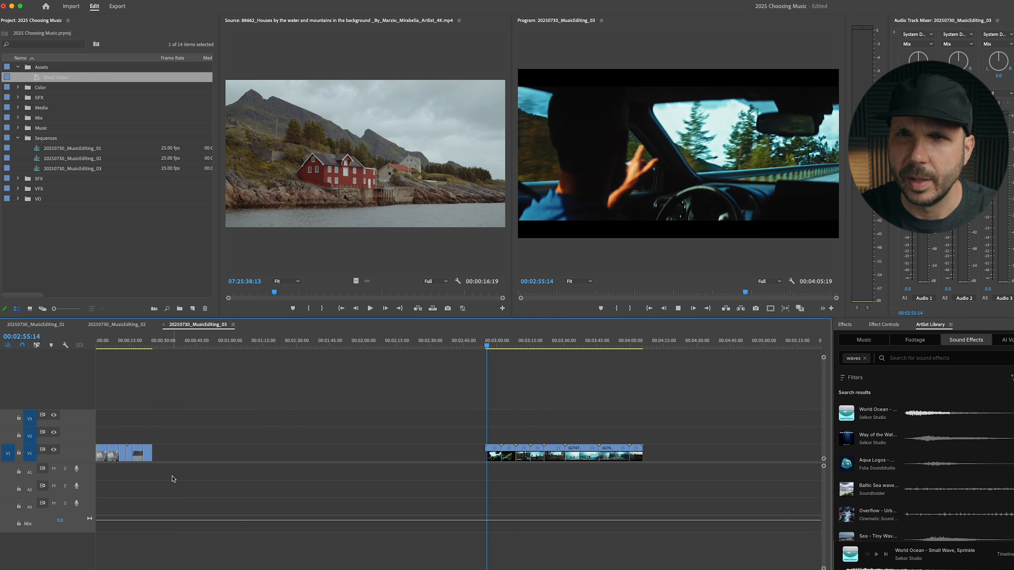
{"action": "key", "text": "equal"}
{"action": "key", "text": "equal"}
{"action": "key", "text": "equal"}
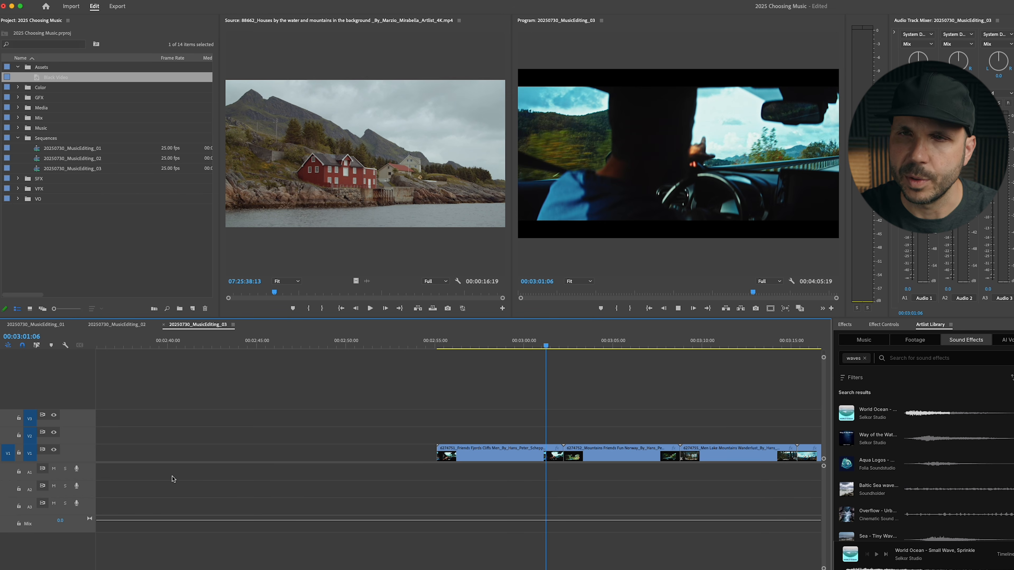
{"action": "key", "text": "j"}
{"action": "key", "text": "j"}
{"action": "key", "text": "j"}
{"action": "key", "text": "k"}
{"action": "key", "text": "l"}
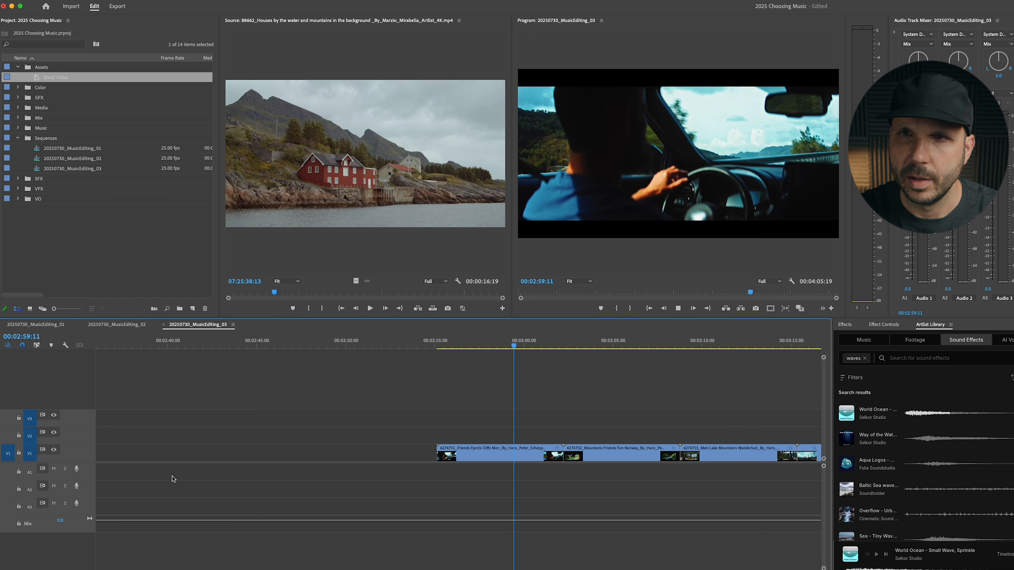
{"action": "key", "text": "q"}
- Ripple-trim the last few frames off the end of the "Friends Fjords Cliffs Men" clip
{"action": "key", "text": "l"}
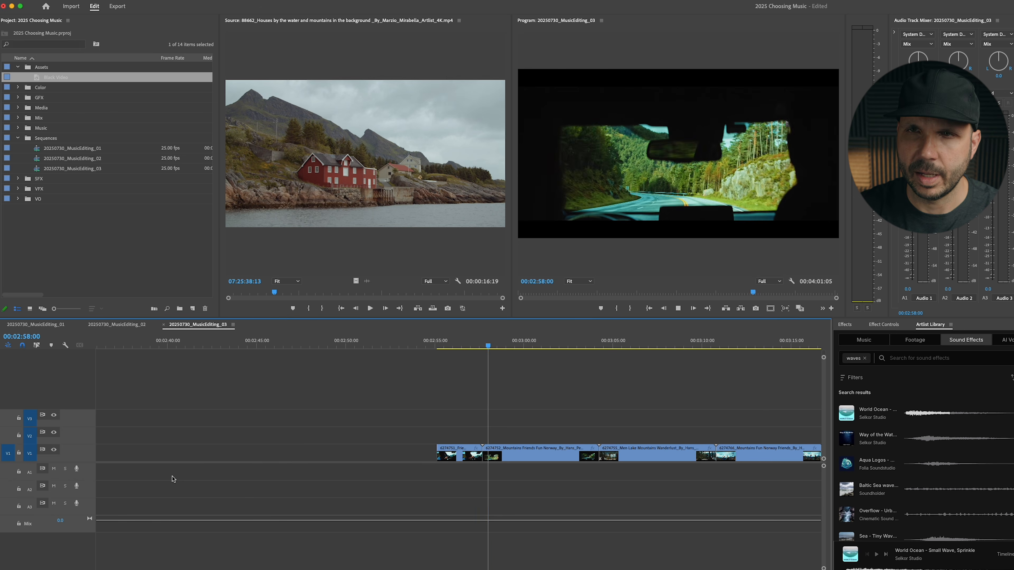
{"action": "key", "text": "Up"}
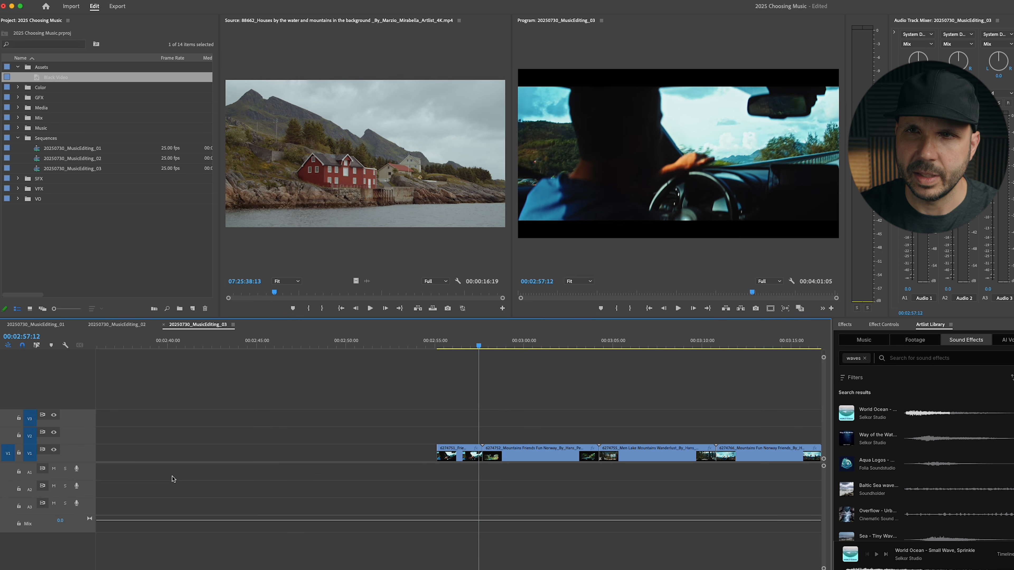
{"action": "key", "text": "Right"}
{"action": "key", "text": "Right"}
{"action": "key", "text": "Right"}
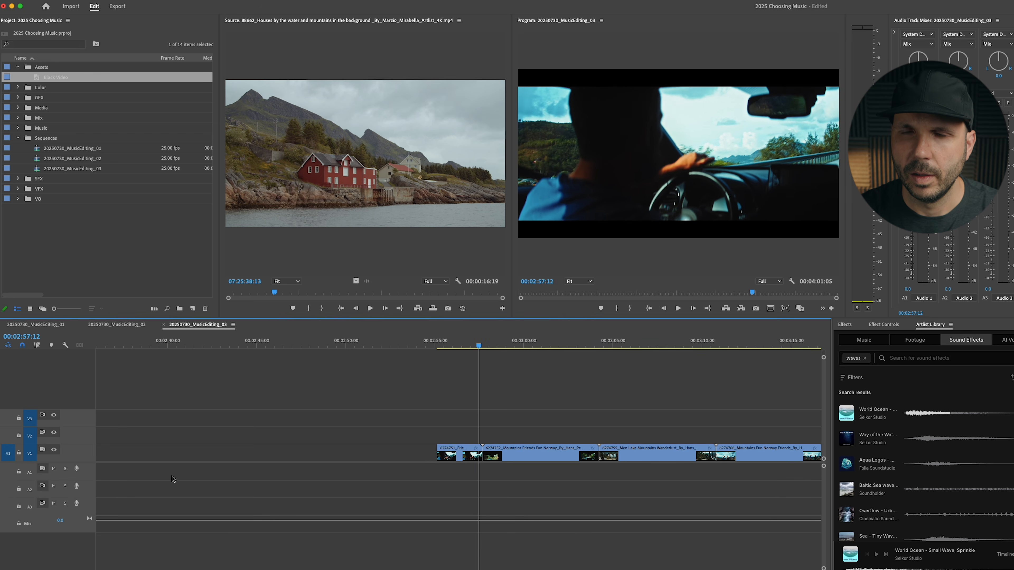
{"action": "key", "text": "w"}
- Move the "Mountains Friends Fun Norway" windshield-view clip to the end of the opening edit at 00:00:25:13
{"action": "key", "text": "Down"}
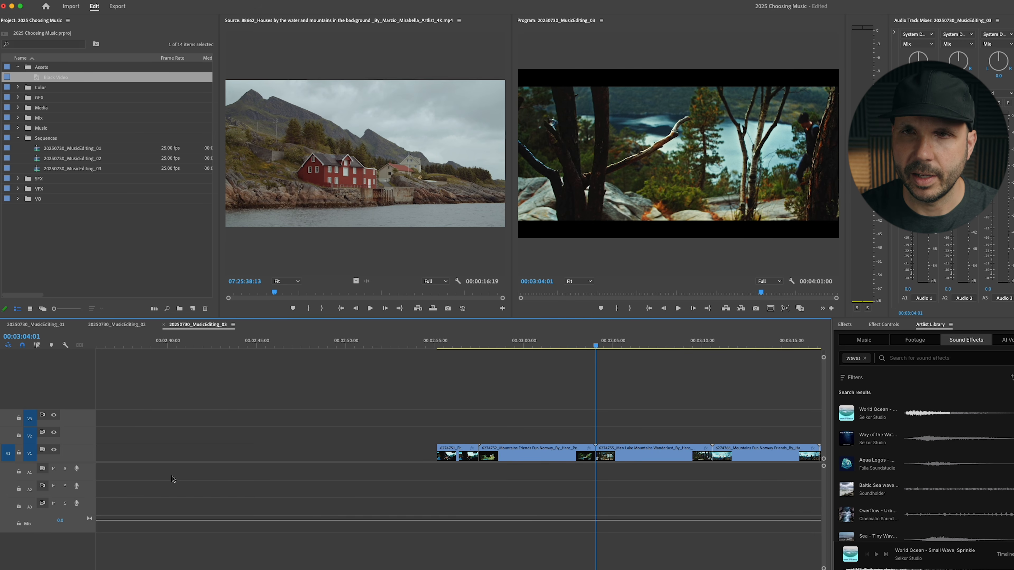
{"action": "key", "text": "Up"}
{"action": "key", "text": "space"}
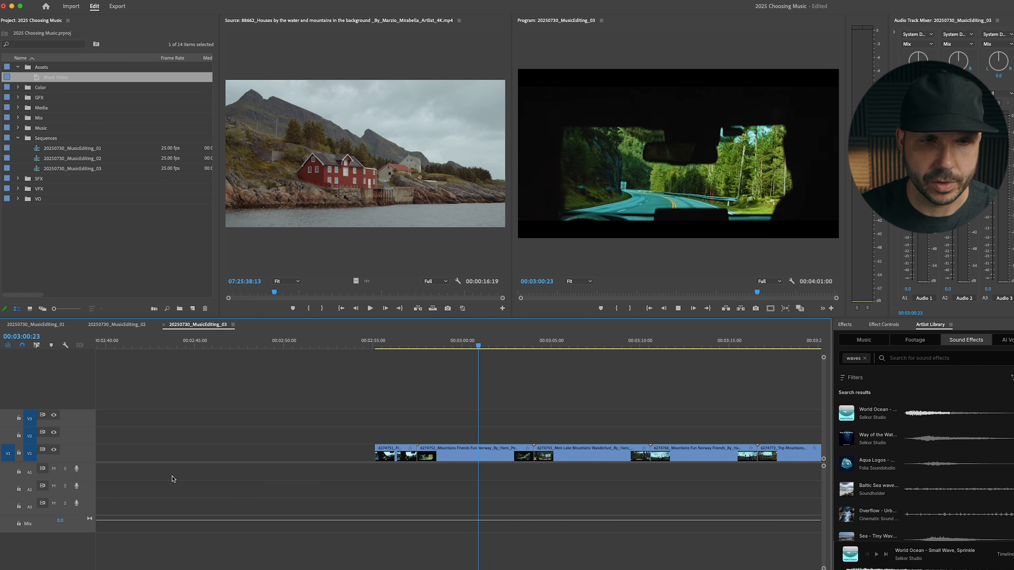
{"action": "key", "text": "super+x"}
{"action": "key", "text": "minus"}
{"action": "key", "text": "minus"}
{"action": "key", "text": "Up"}
{"action": "key", "text": "Up"}
{"action": "key", "text": "Up"}
{"action": "key", "text": "super+v"}
- Play the edit from 00:00:21:07 through the end of the "Mountains Friends Fun Norway" clip to check the transition
{"action": "key", "text": "Up"}
{"action": "key", "text": "Up"}
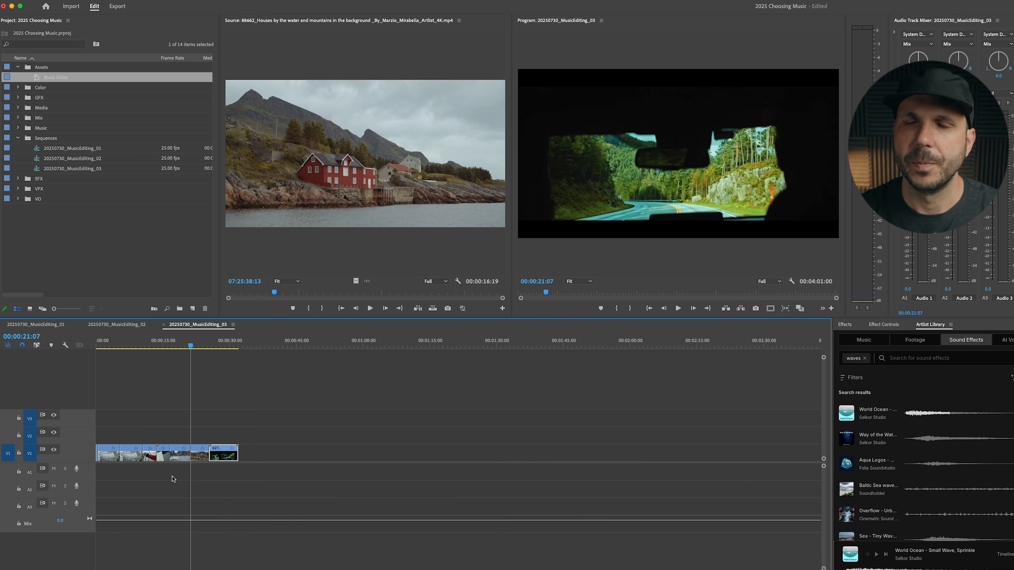
{"action": "key", "text": "space"}
{"action": "key", "text": "equal"}
{"action": "key", "text": "equal"}
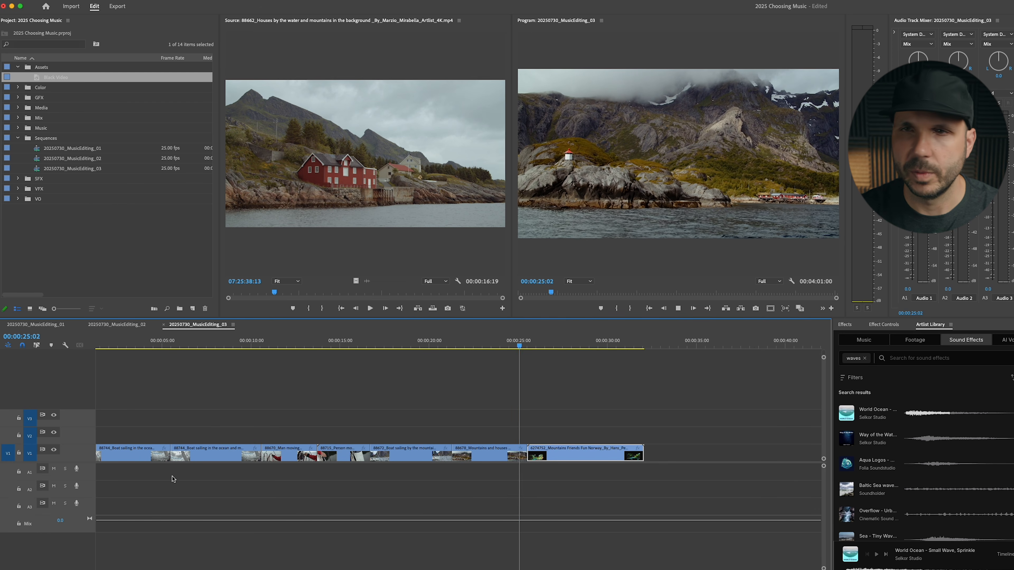
{"action": "key", "text": "minus"}
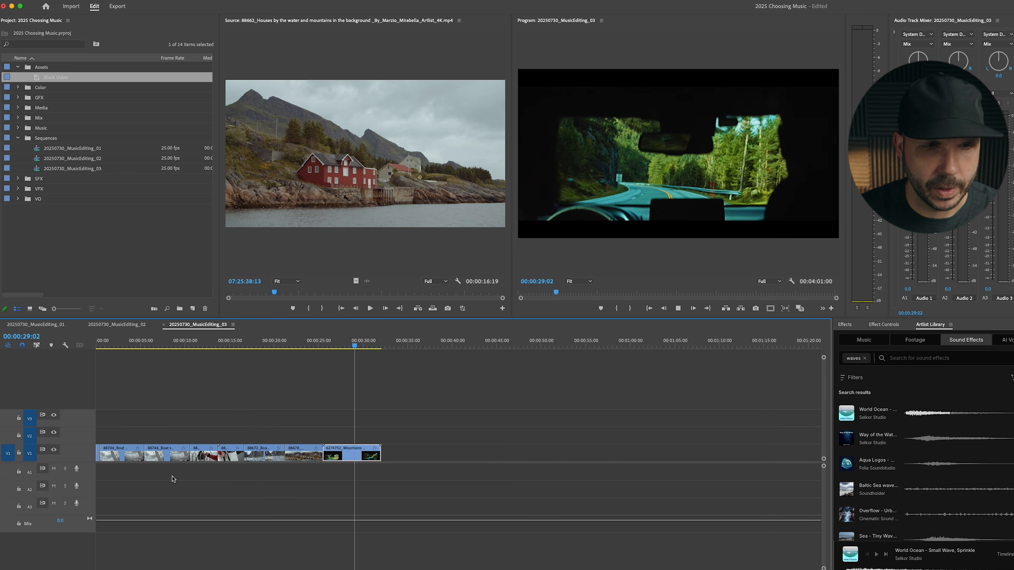
{"action": "key", "text": "equal"}
{"action": "key", "text": "equal"}
{"action": "key", "text": "minus"}
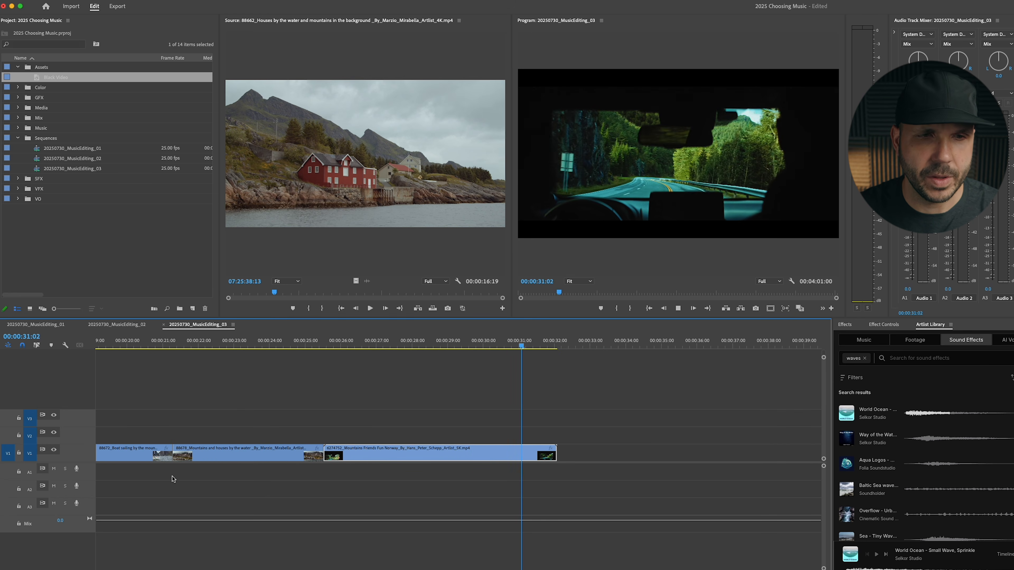
{"action": "key", "text": "minus"}
{"action": "key", "text": "minus"}
{"action": "key", "text": "minus"}
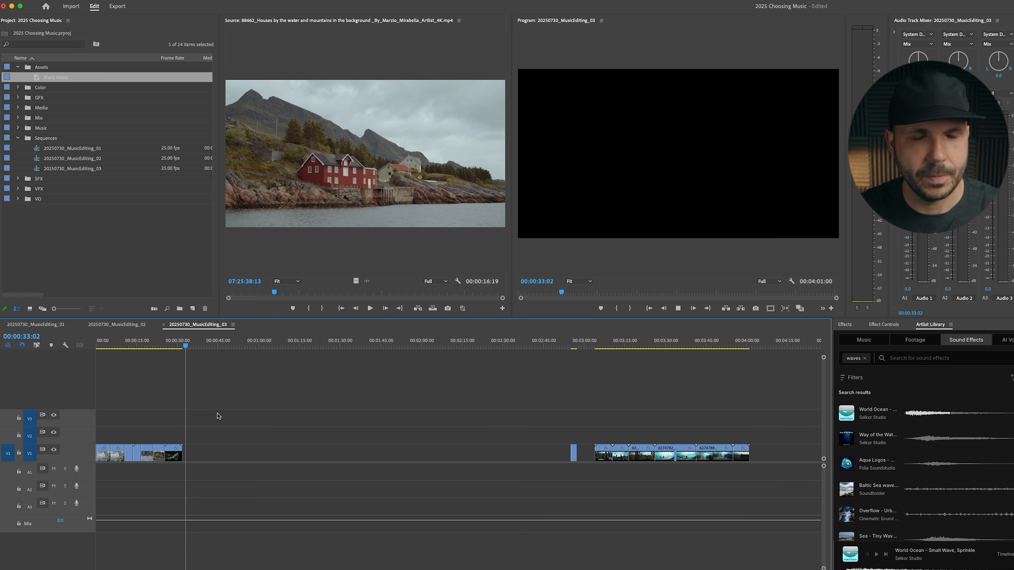
{"action": "key", "text": "equal"}
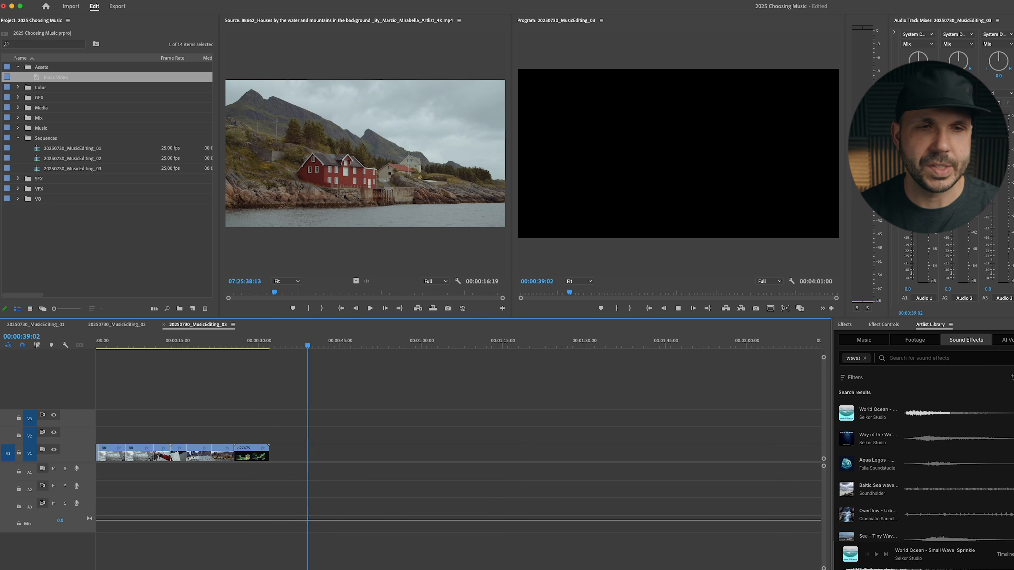
- Stop playback and save the project
{"action": "left_click", "coordinate": [227, 362]}
{"action": "key", "text": "space"}
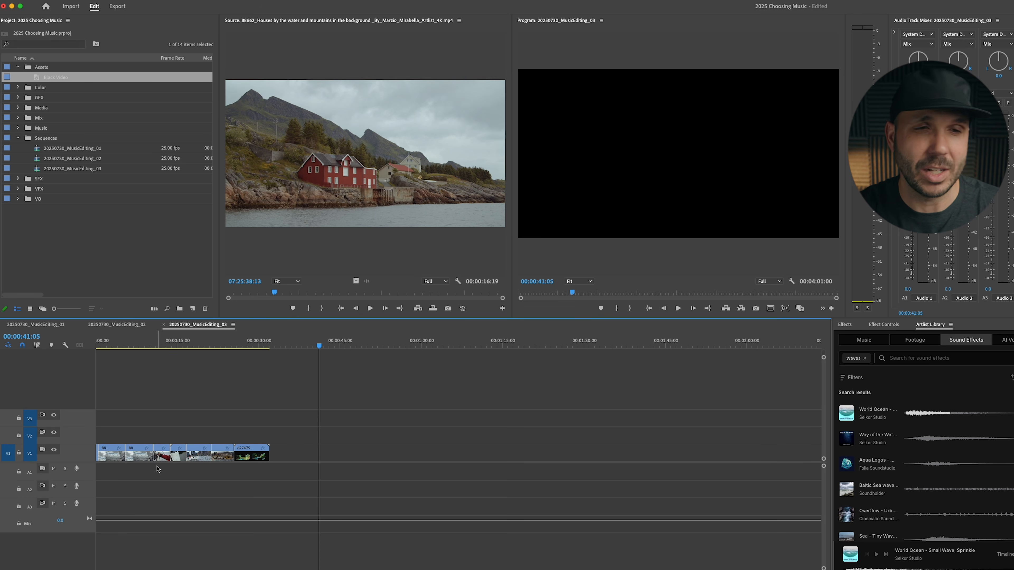
{"action": "key", "text": "minus"}
{"action": "key", "text": "super+s"}
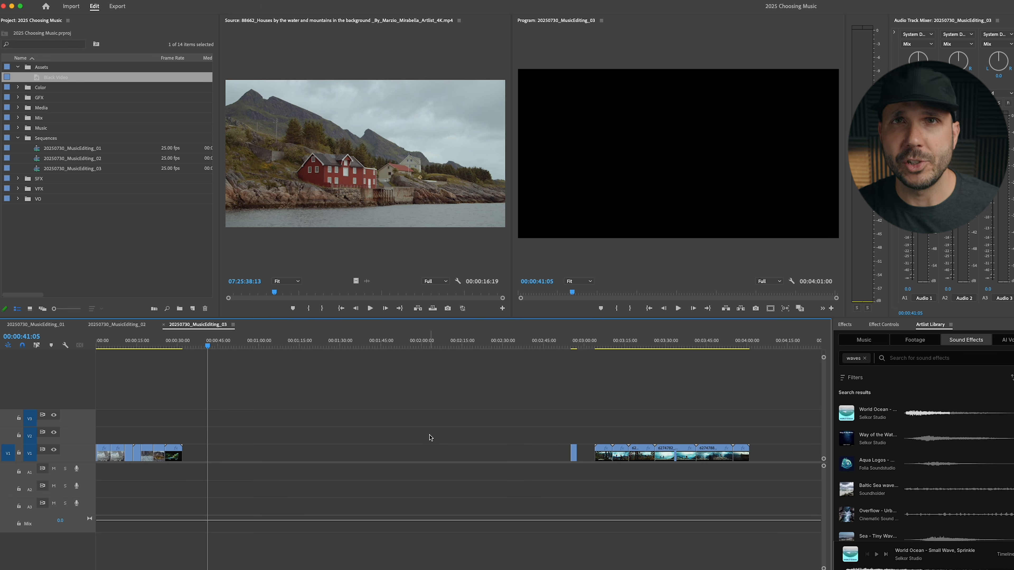
- Step through the cuts of the opening edit and the remaining footage, and preview the lake clip at 00:03:04:01
{"action": "key", "text": "Up"}
{"action": "key", "text": "Up"}
{"action": "key", "text": "Up"}
{"action": "key", "text": "Up"}
{"action": "key", "text": "Up"}
{"action": "key", "text": "Up"}
{"action": "key", "text": "Up"}
{"action": "key", "text": "Up"}
{"action": "key", "text": "Up"}
{"action": "key", "text": "Down"}
{"action": "key", "text": "Down"}
{"action": "key", "text": "Down"}
{"action": "key", "text": "Down"}
{"action": "key", "text": "Down"}
{"action": "key", "text": "Down"}
{"action": "key", "text": "Down"}
{"action": "key", "text": "Down"}
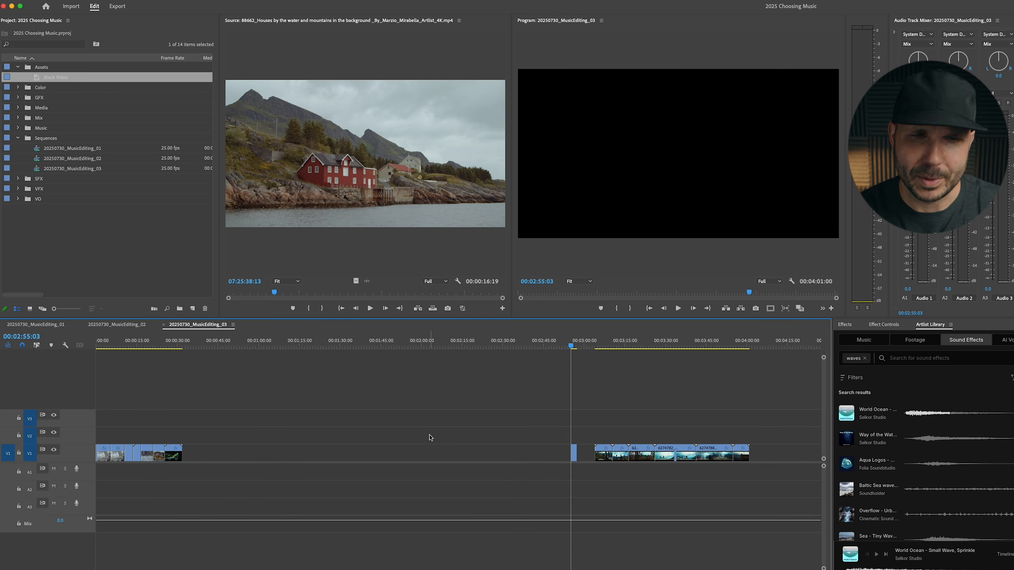
{"action": "key", "text": "Down"}
{"action": "key", "text": "Down"}
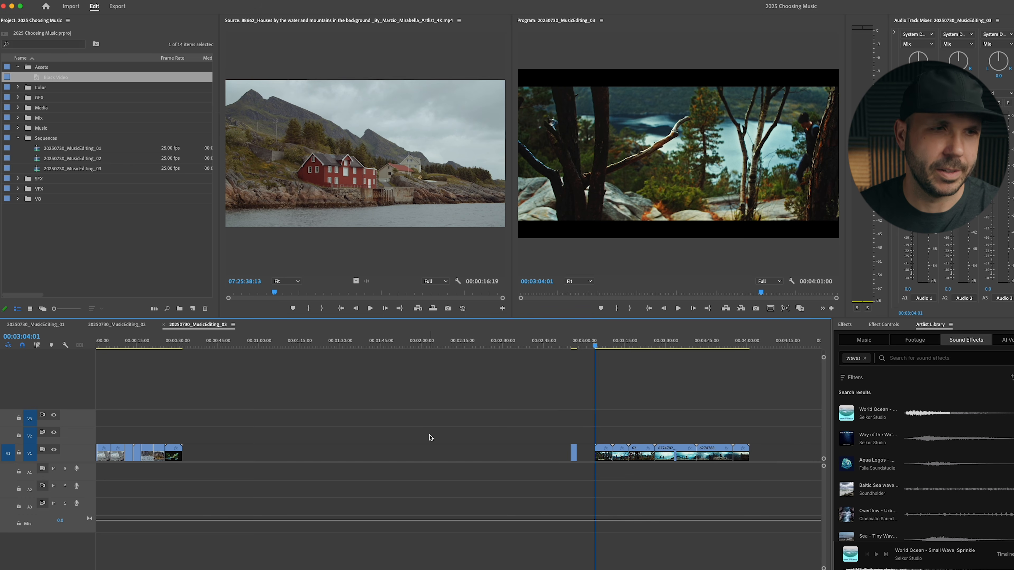
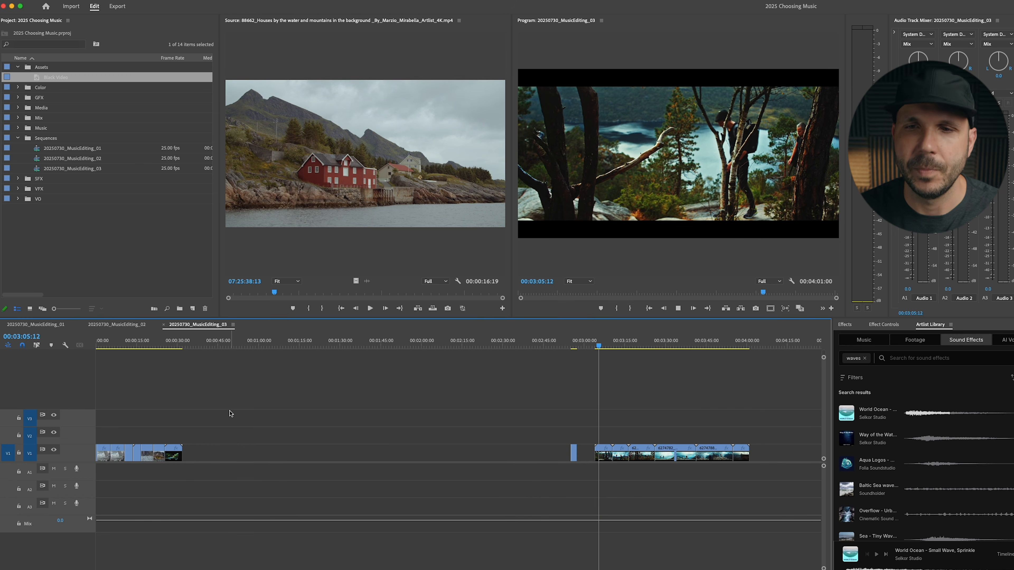
{"action": "left_click", "coordinate": [247, 413]}
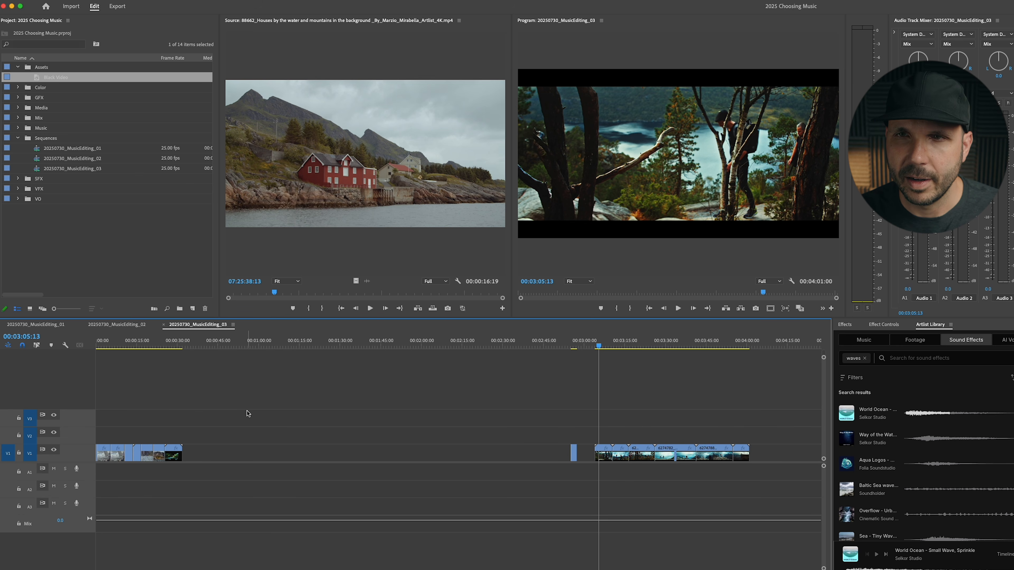
- Close the gap between the opening edit and the "Friends Fjords Cliffs Men" clip at 00:02:55:03 with a ripple trim
{"action": "key", "text": "Up"}
{"action": "key", "text": "Up"}
{"action": "key", "text": "Up"}
{"action": "key", "text": "Up"}
{"action": "key", "text": "Up"}
{"action": "key", "text": "Up"}
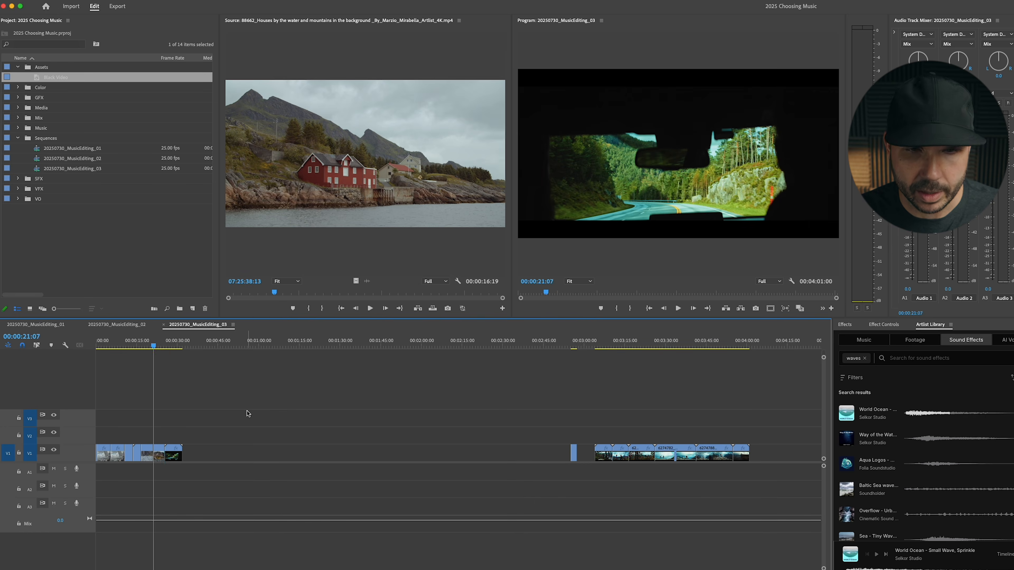
{"action": "key", "text": "Down"}
{"action": "key", "text": "Down"}
{"action": "key", "text": "Down"}
{"action": "key", "text": "space"}
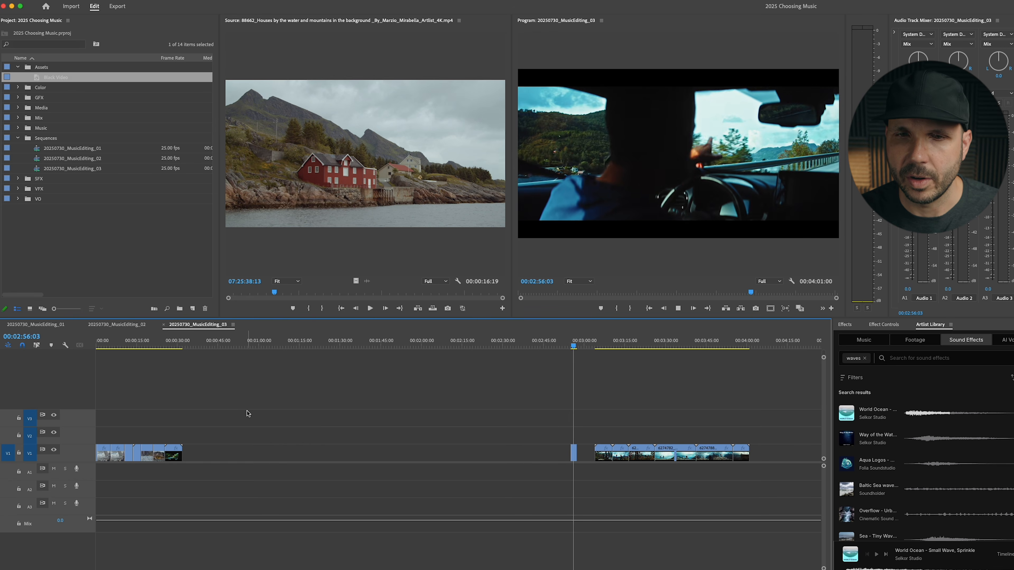
{"action": "key", "text": "Up"}
{"action": "key", "text": "Up"}
{"action": "key", "text": "w"}
- Ripple trim about one second off the start of the "Men Lake Mountains" clip at 00:00:41:00
{"action": "key", "text": "Down"}
{"action": "key", "text": "Down"}
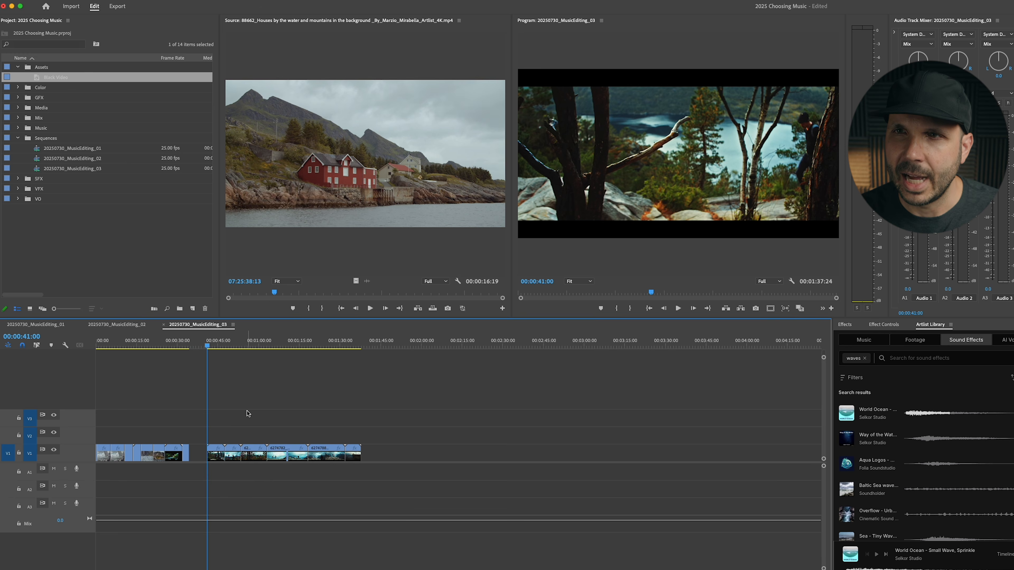
{"action": "key", "text": "equal"}
{"action": "key", "text": "space"}
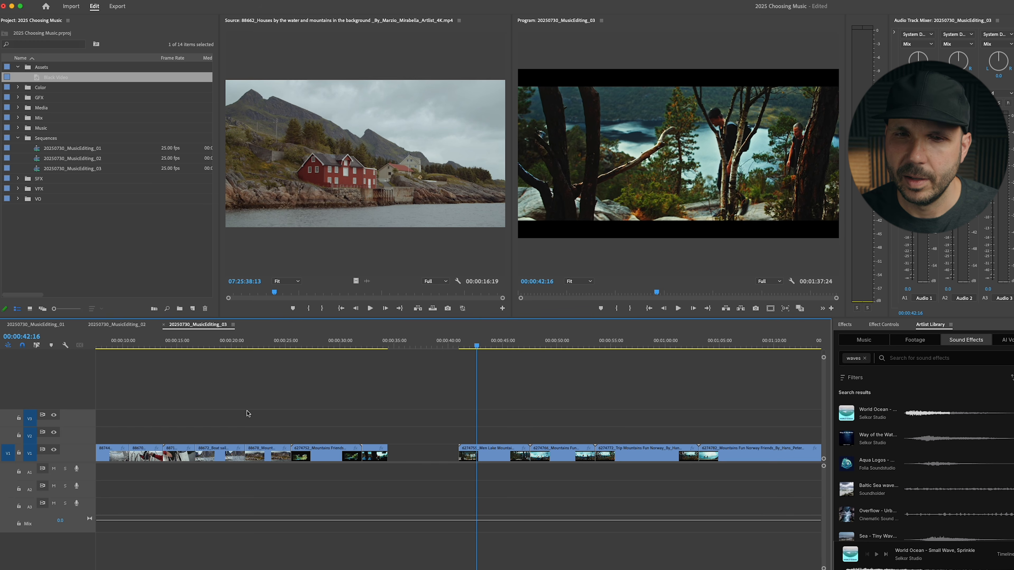
{"action": "key", "text": "q"}
{"action": "key", "text": "space"}
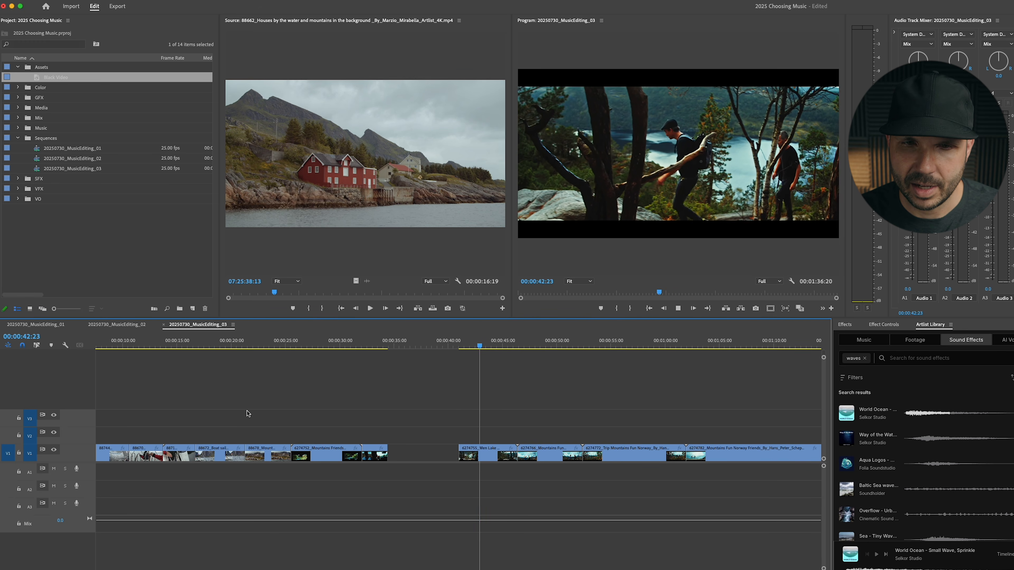
- Cut the "Men Lake Mountains" clip at 00:00:44:20, join its first part to the opening edit and delete the remainder
{"action": "key", "text": "super+k"}
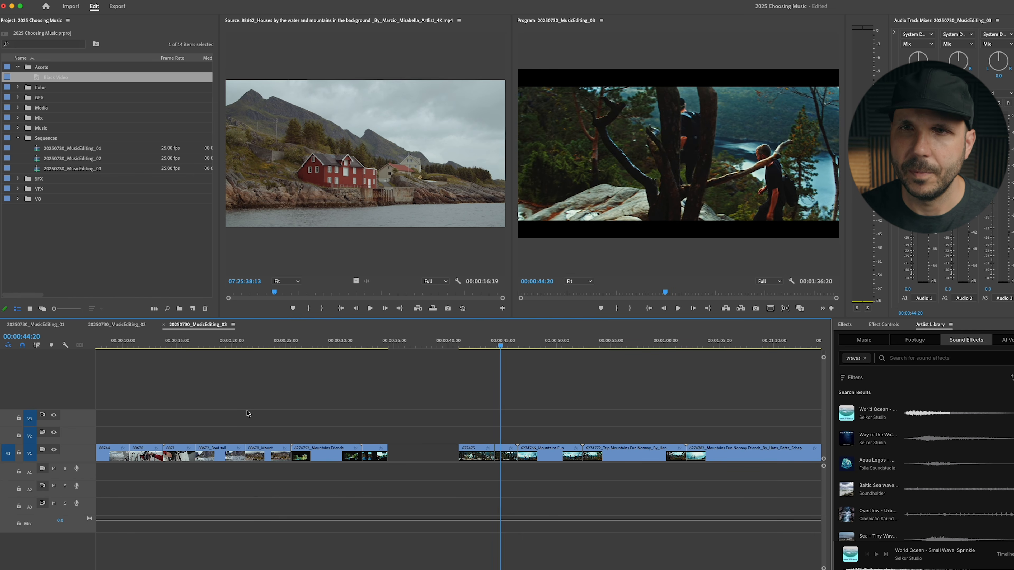
{"action": "key", "text": "Up"}
{"action": "key", "text": "Up"}
{"action": "key", "text": "Up"}
{"action": "key", "text": "w"}
{"action": "key", "text": "Down"}
{"action": "key", "text": "space"}
{"action": "key", "text": "d"}
{"action": "key", "text": "Delete"}
{"action": "key", "text": "Down"}
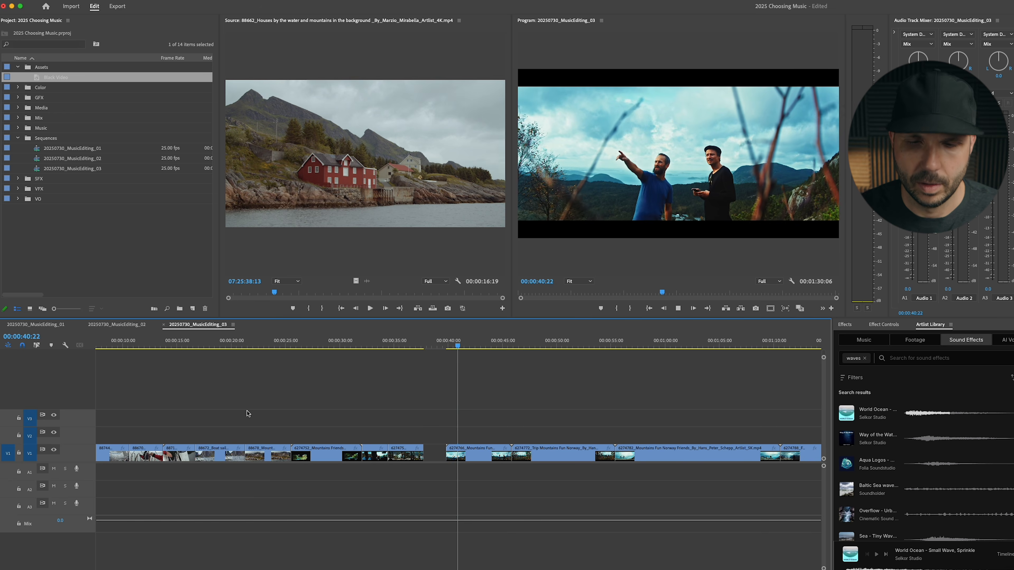
- Preview the clips up to 00:00:57:06 and delete the "Mountains Fun" and "Trip Mountains Fun Norway" clips after the opening edit
{"action": "key", "text": "minus"}
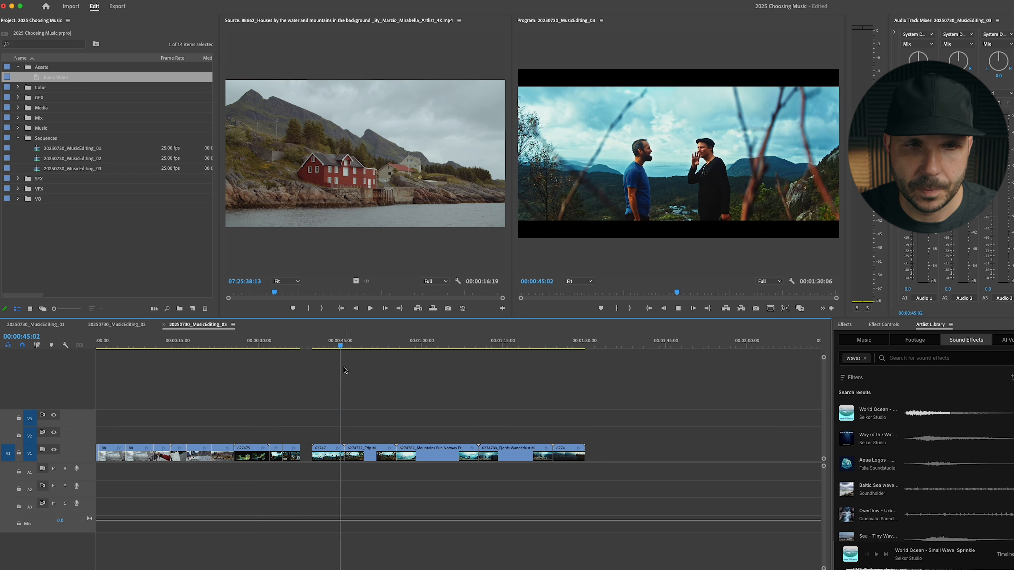
{"action": "left_click_drag", "start_coordinate": [354, 343], "coordinate": [406, 352]}
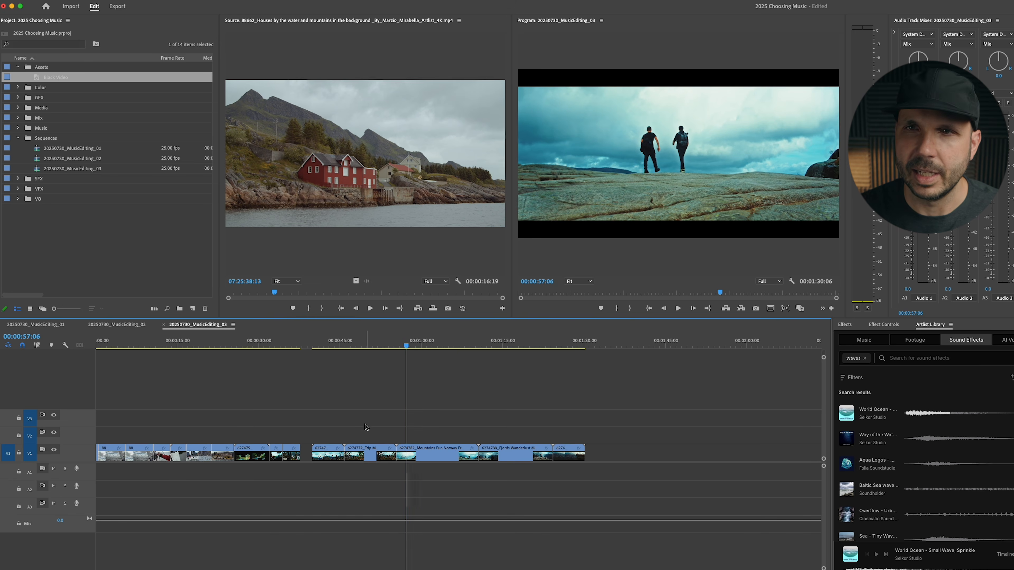
{"action": "key", "text": "Up"}
{"action": "key", "text": "Up"}
{"action": "key", "text": "d"}
{"action": "key", "text": "BackSpace"}
{"action": "key", "text": "Up"}
{"action": "key", "text": "d"}
{"action": "key", "text": "BackSpace"}
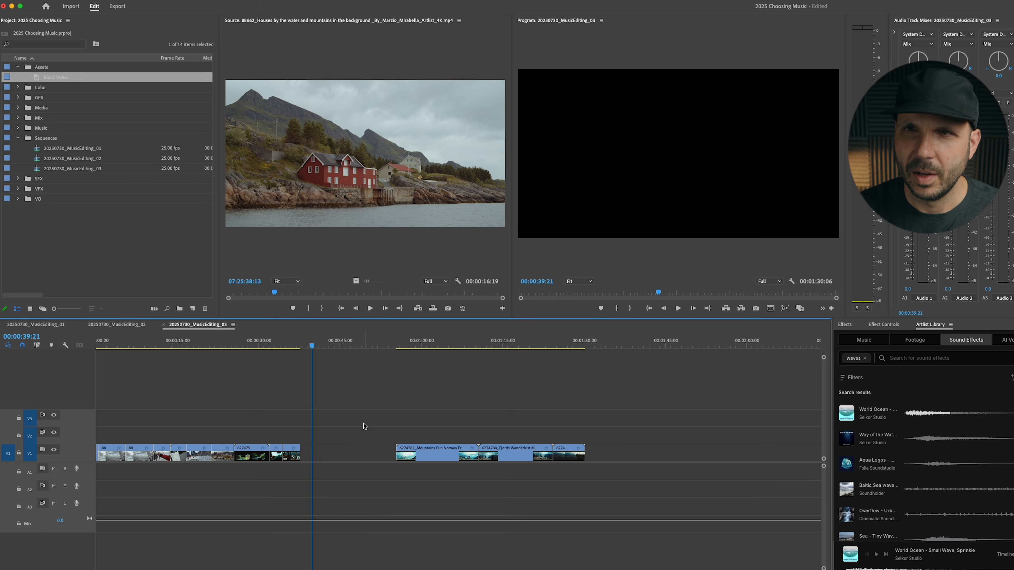
- Close the gap before the "Mountains Fun Norway Friends" clip and preview the remaining clips up to 00:01:12:10
{"action": "key", "text": "Up"}
{"action": "key", "text": "w"}
{"action": "key", "text": "shift+k"}
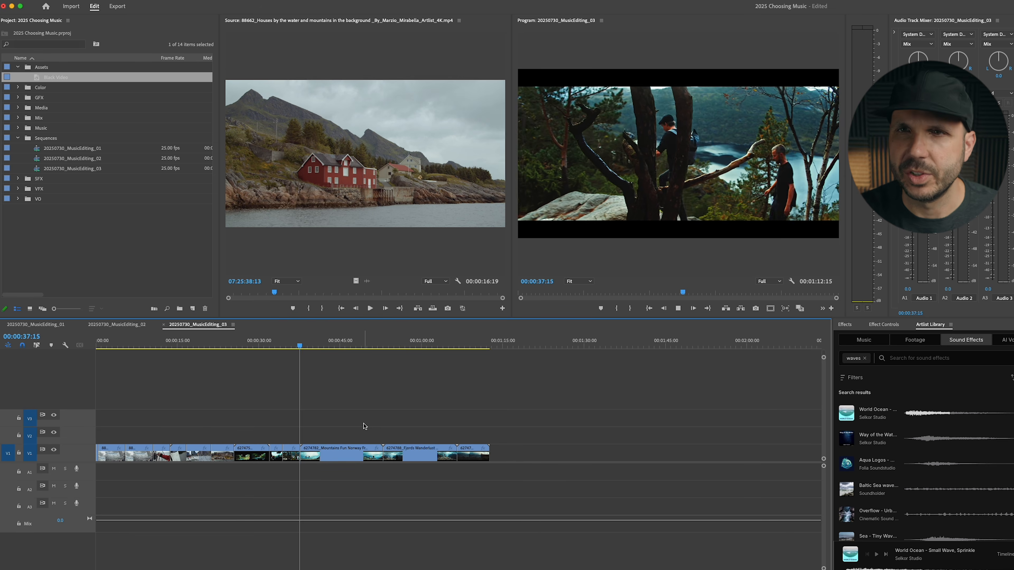
{"action": "key", "text": "="}
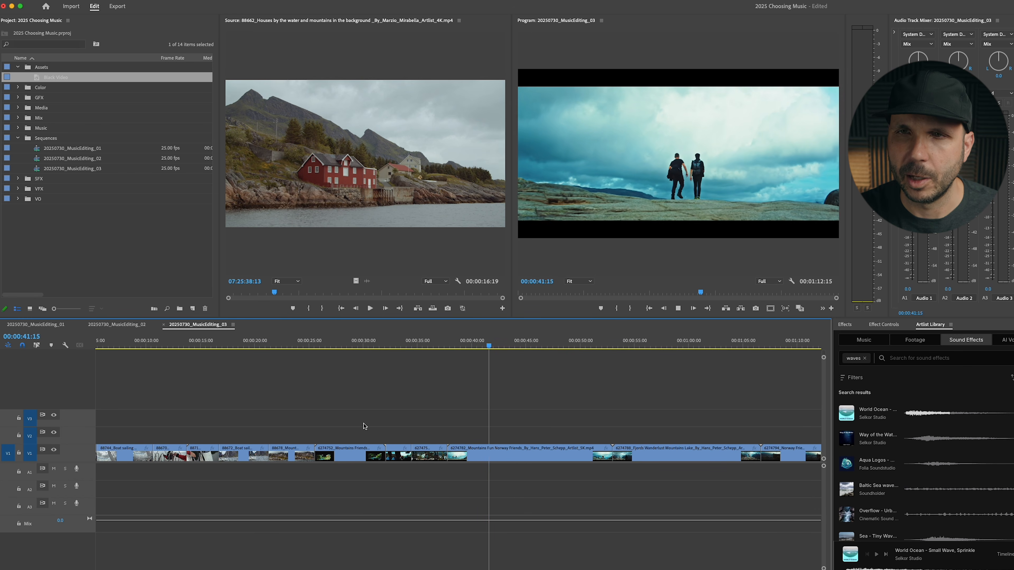
{"action": "key", "text": "="}
{"action": "key", "text": "-"}
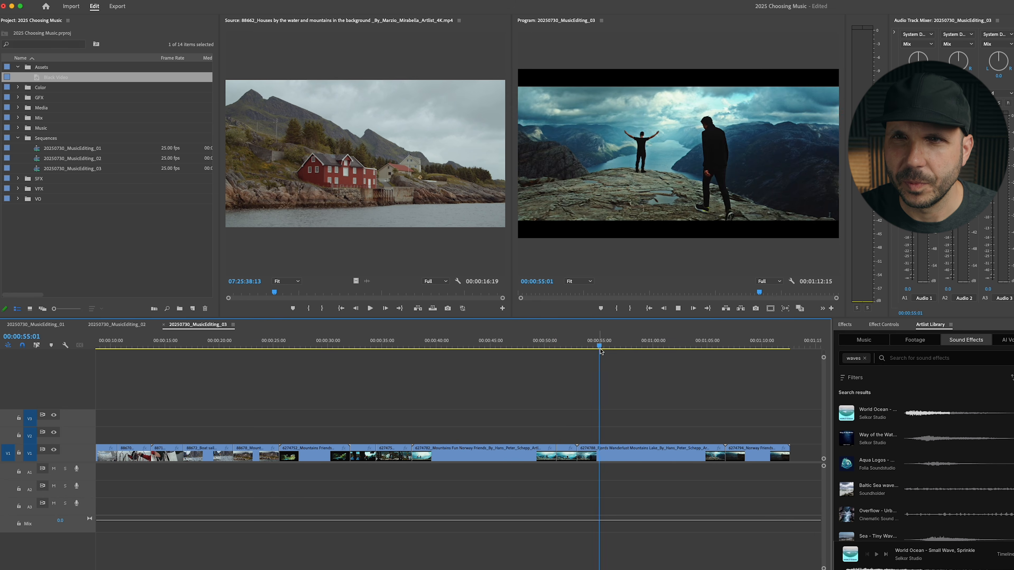
{"action": "left_click_drag", "start_coordinate": [676, 344], "coordinate": [732, 355]}
{"action": "key", "text": "space"}
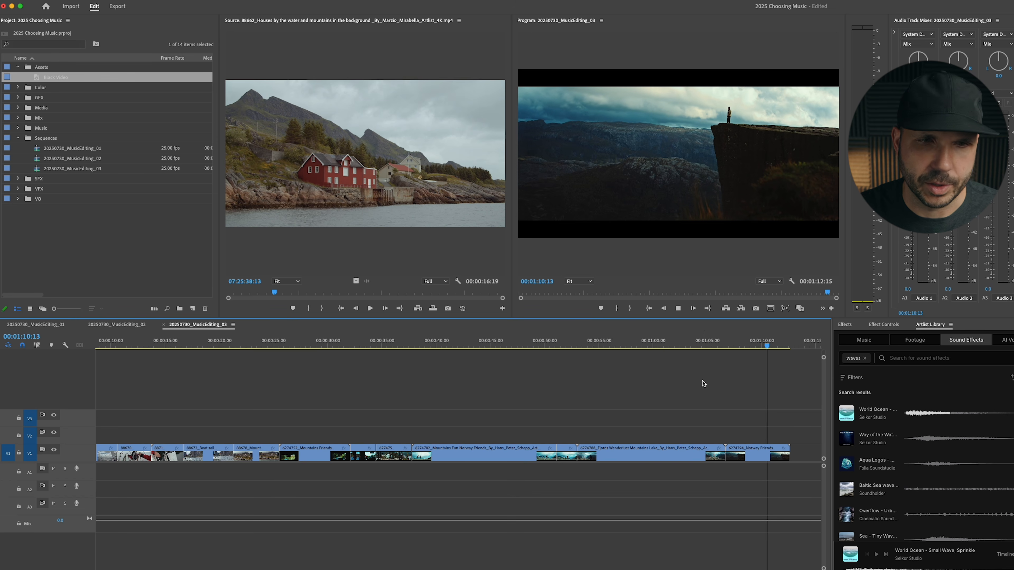
{"action": "key", "text": "space"}
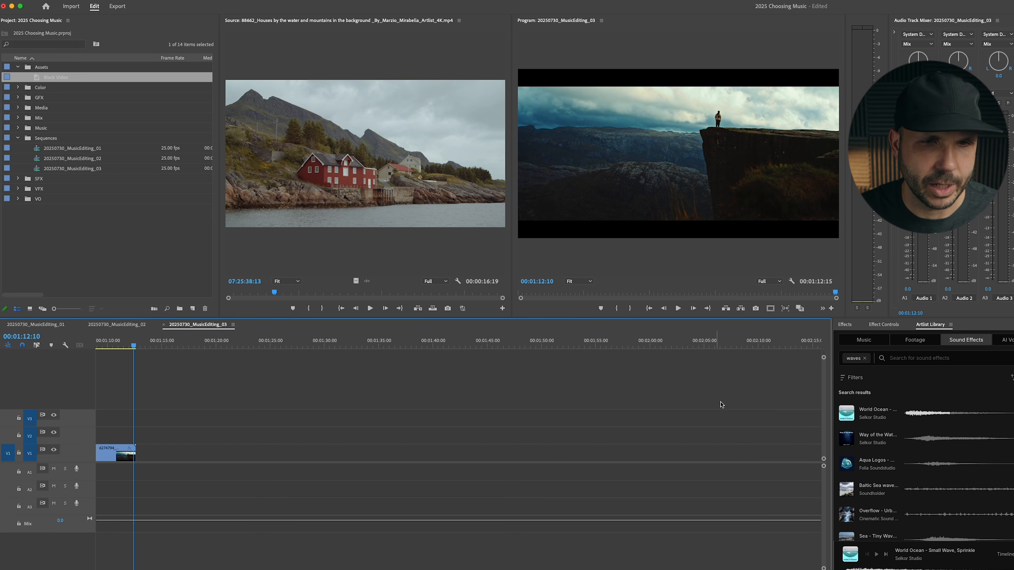
- Load the "Norway Friends Fjords Cliffs" clip in the source monitor and locate it in sequence 20250730_MusicEditing_01 with a reverse match frame
{"action": "key", "text": "minus"}
{"action": "double_click", "coordinate": [283, 456]}
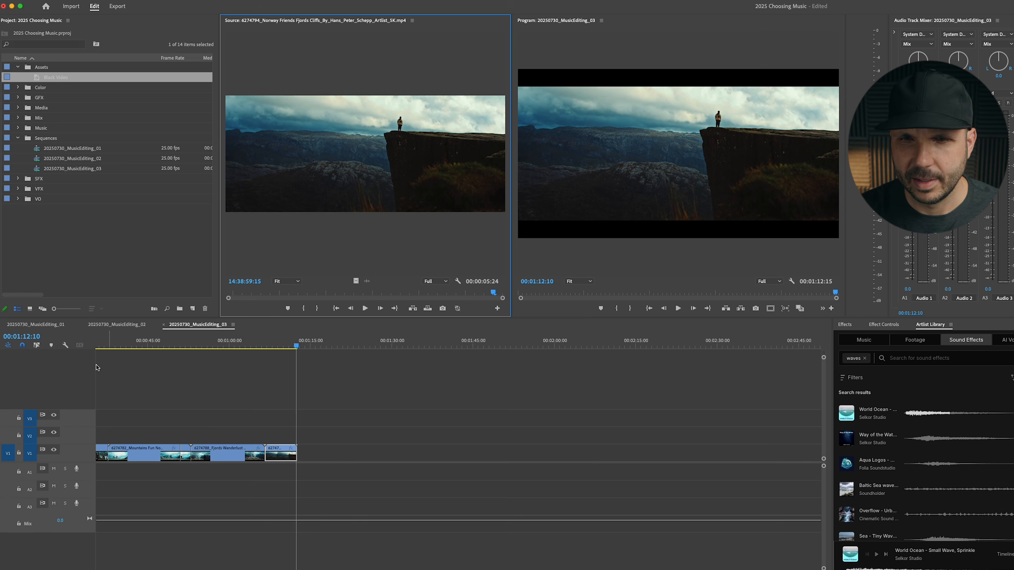
{"action": "left_click", "coordinate": [51, 324]}
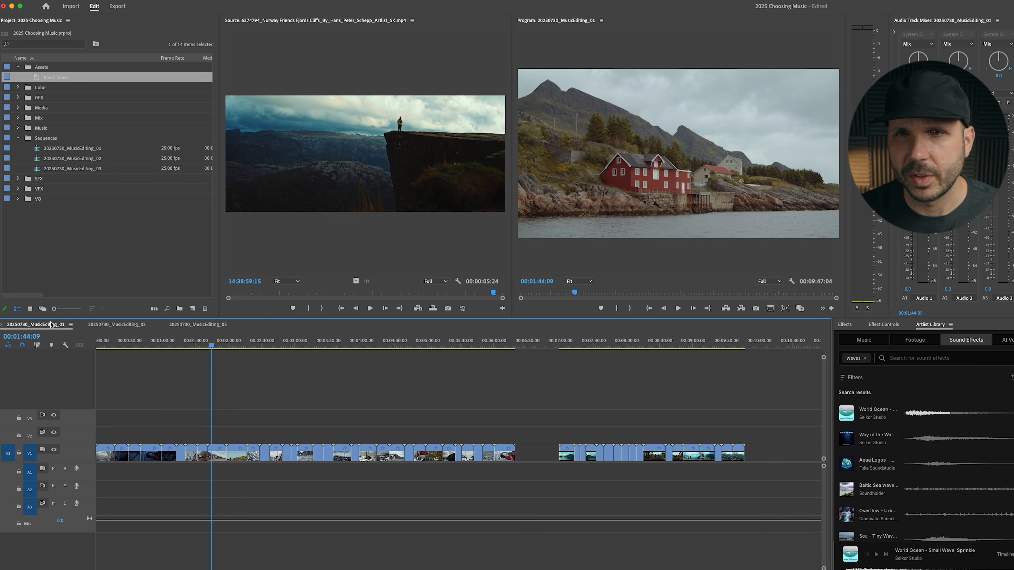
{"action": "key", "text": "shift+r"}
{"action": "key", "text": "equal"}
{"action": "key", "text": "equal"}
{"action": "key", "text": "equal"}
- Review the closing clips of sequence 20250730_MusicEditing_01 and copy the last one, showing two people sitting on a rock
{"action": "key", "text": "space"}
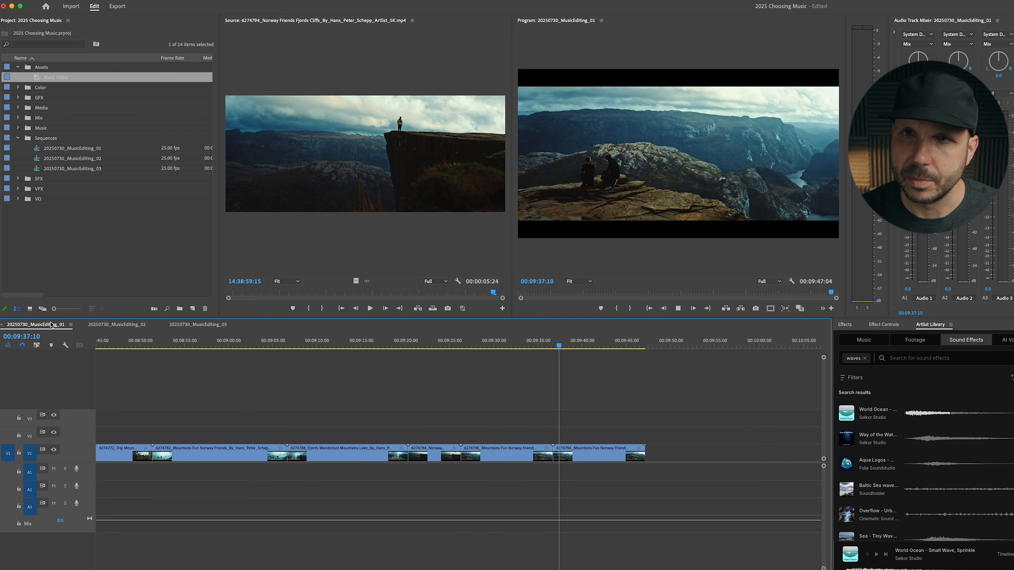
{"action": "key", "text": "Up"}
{"action": "key", "text": "Up"}
{"action": "key", "text": "Up"}
{"action": "key", "text": "j"}
{"action": "key", "text": "k"}
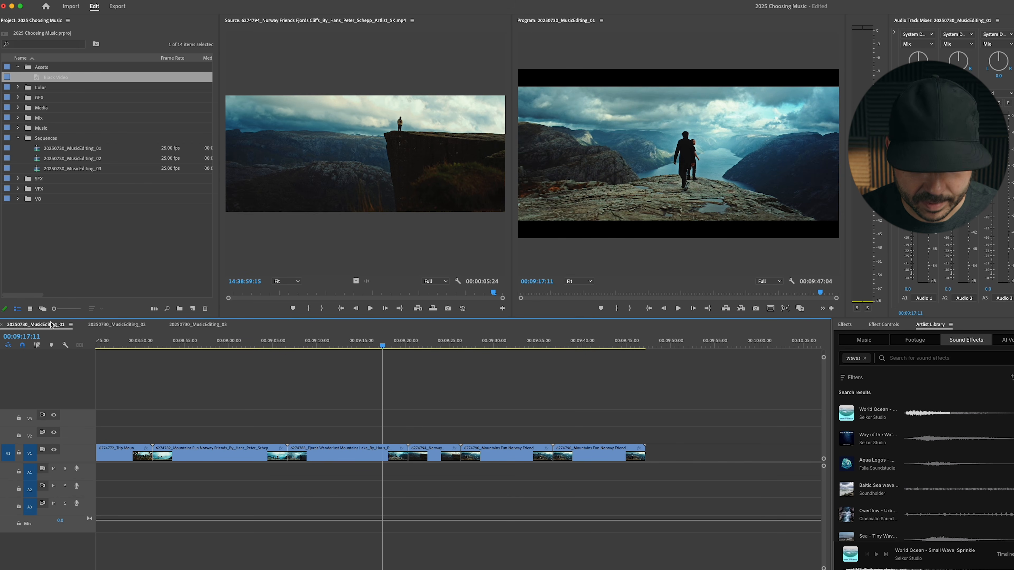
{"action": "key", "text": "Down"}
{"action": "key", "text": "Down"}
{"action": "key", "text": "Down"}
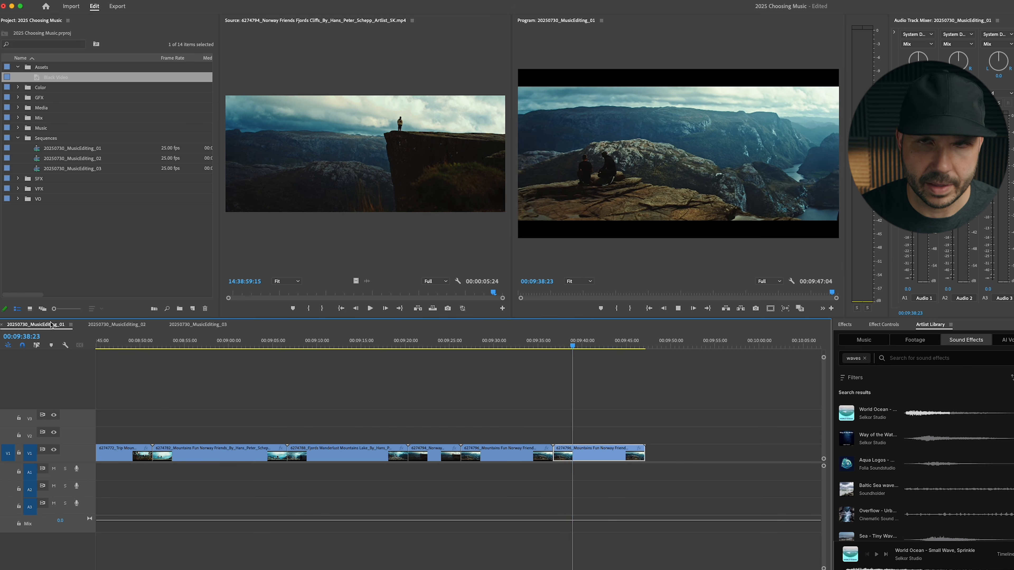
- Paste the copied clip at the end of sequence 20250730_MusicEditing_03, at 00:01:12:15
{"action": "left_click", "coordinate": [197, 324]}
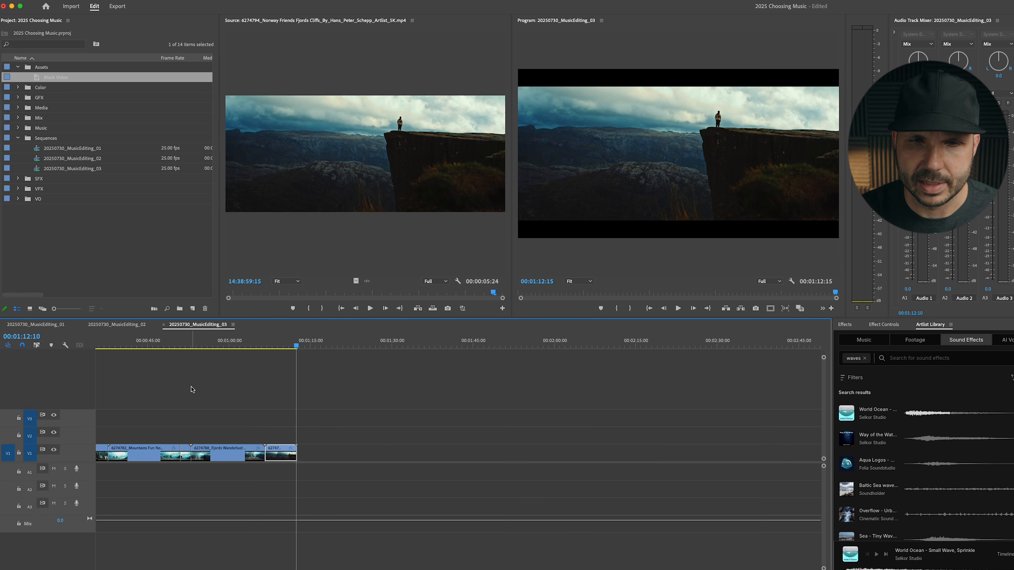
{"action": "key", "text": "minus"}
{"action": "key", "text": "minus"}
{"action": "key", "text": "equal"}
{"action": "key", "text": "equal"}
{"action": "key", "text": "equal"}
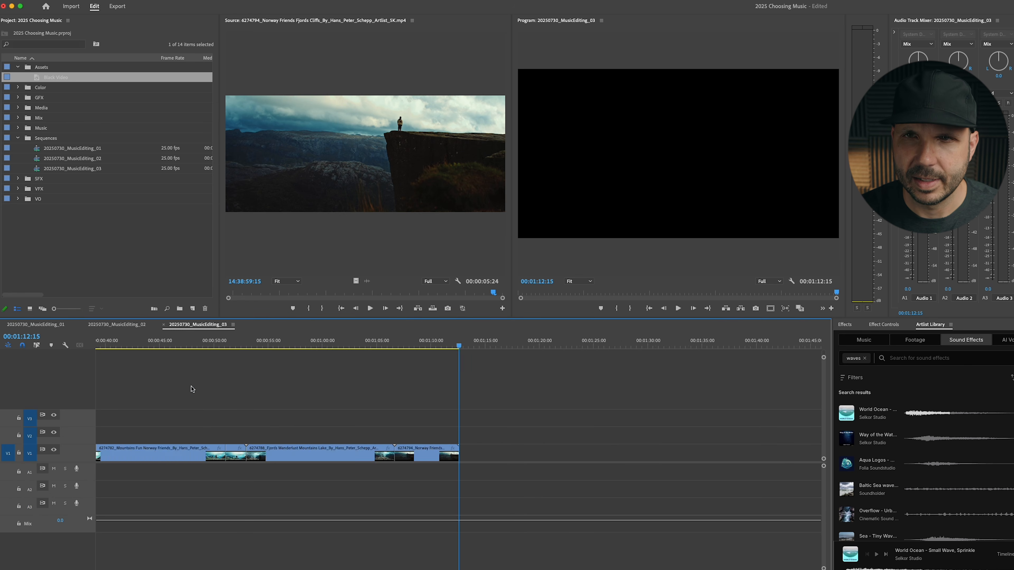
{"action": "key", "text": "super+v"}
- Delete the "Norway Friends Fjords Cliffs" clip that precedes the pasted clip
{"action": "key", "text": "Up"}
{"action": "key", "text": "Up"}
{"action": "key", "text": "d"}
{"action": "key", "text": "Delete"}
{"action": "key", "text": "Up"}
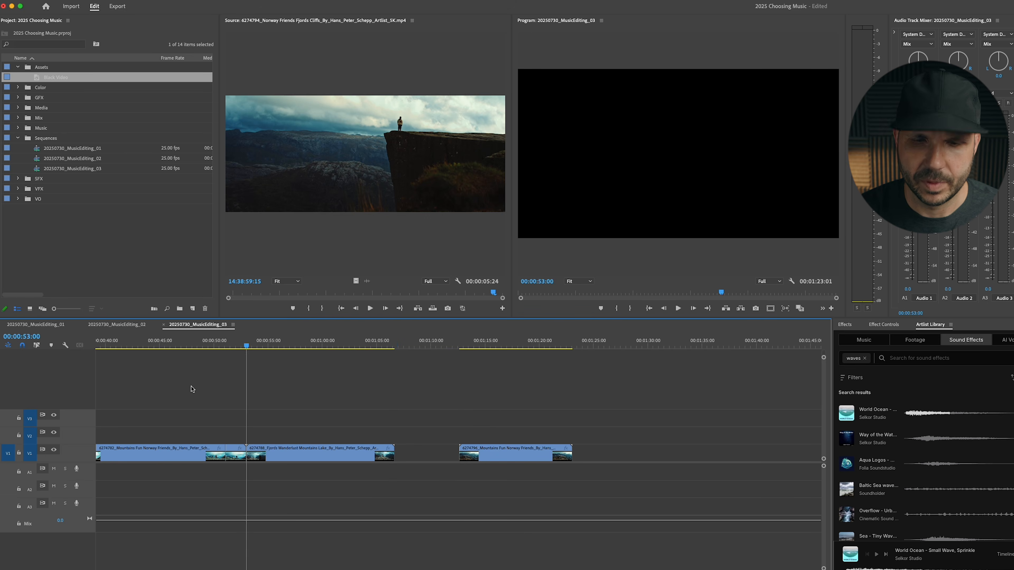
- Ripple trim the end of the "Mountains Fun Norway Friends" hikers footage at 00:00:49:24 and cut away its unneeded earlier part
{"action": "key", "text": "minus"}
{"action": "key", "text": "minus"}
{"action": "key", "text": "Up"}
{"action": "key", "text": "Up"}
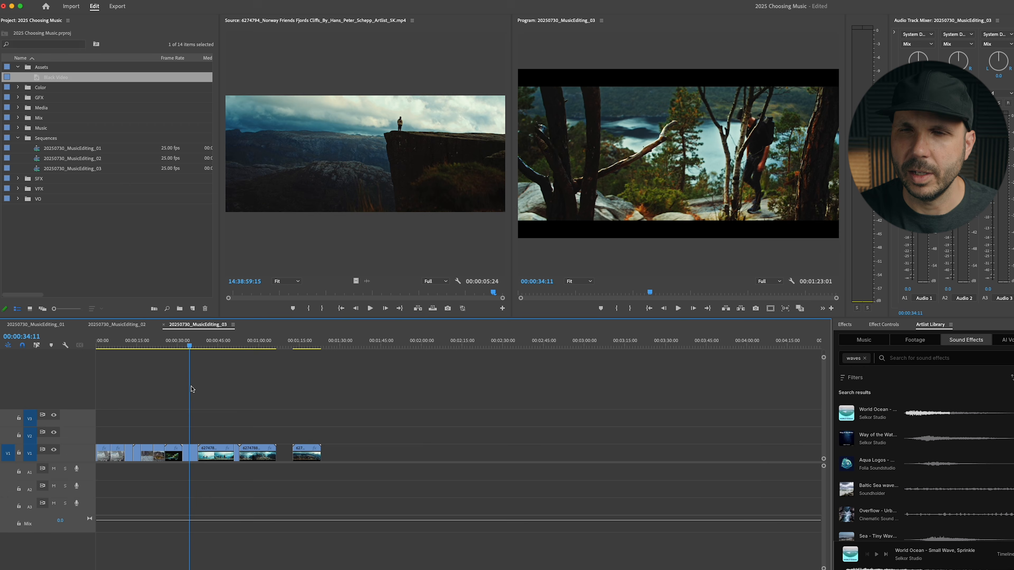
{"action": "key", "text": "equal"}
{"action": "key", "text": "equal"}
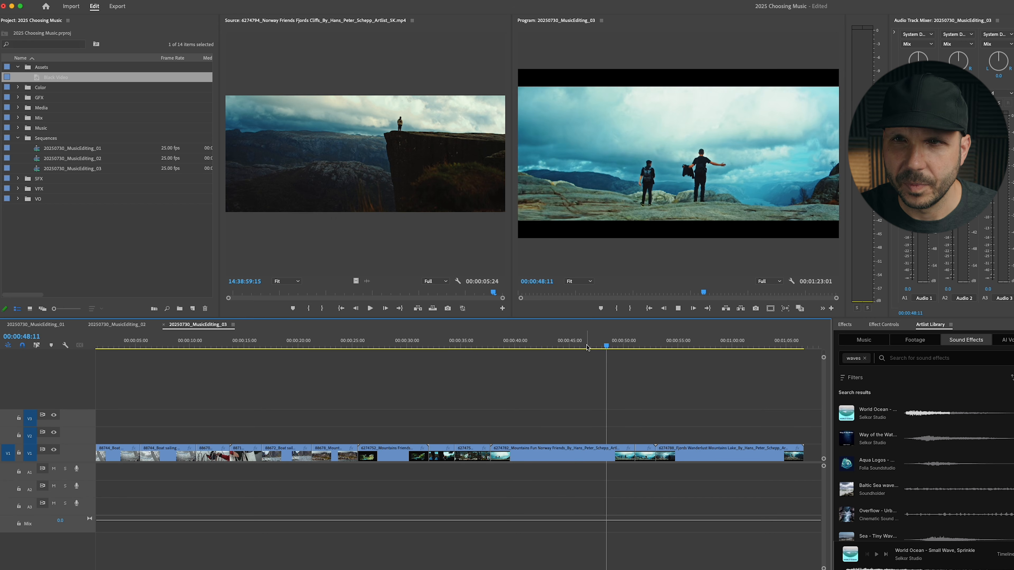
{"action": "key", "text": "space"}
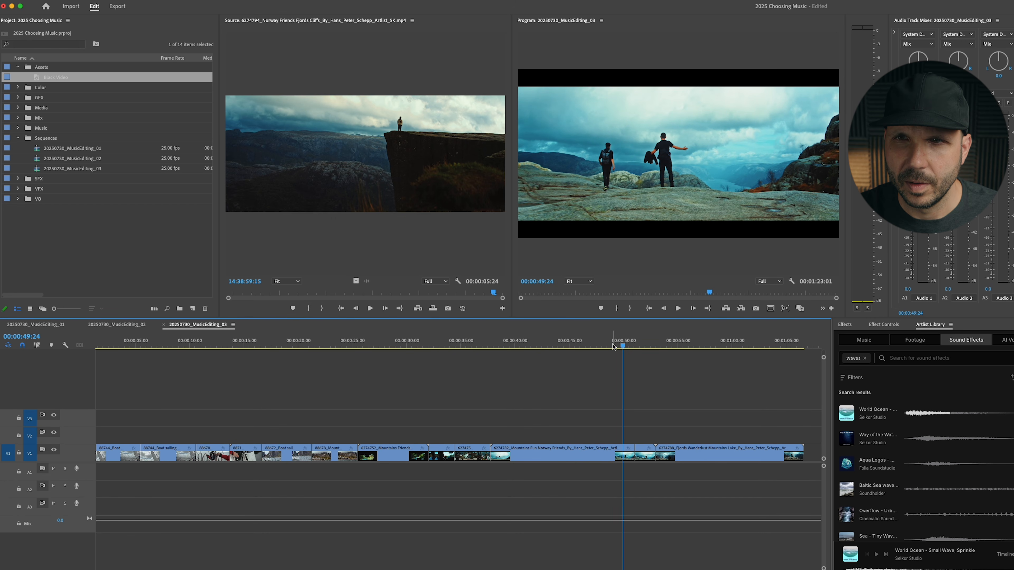
{"action": "key", "text": "w"}
{"action": "left_click_drag", "start_coordinate": [613, 346], "coordinate": [549, 346]}
{"action": "key", "text": "q"}
{"action": "key", "text": "space"}
- Delete the "Fjords Wanderlust Mountains Lake" clip and close the gap before the pasted final clip
{"action": "key", "text": "d"}
{"action": "key", "text": "Delete"}
{"action": "key", "text": "shift+Delete"}
{"action": "key", "text": "Up"}
- Ripple trim almost four seconds off the start of the final clip of two people on the rock and trim its end at 00:00:47:19
{"action": "key", "text": "space"}
{"action": "key", "text": "equal"}
{"action": "key", "text": "equal"}
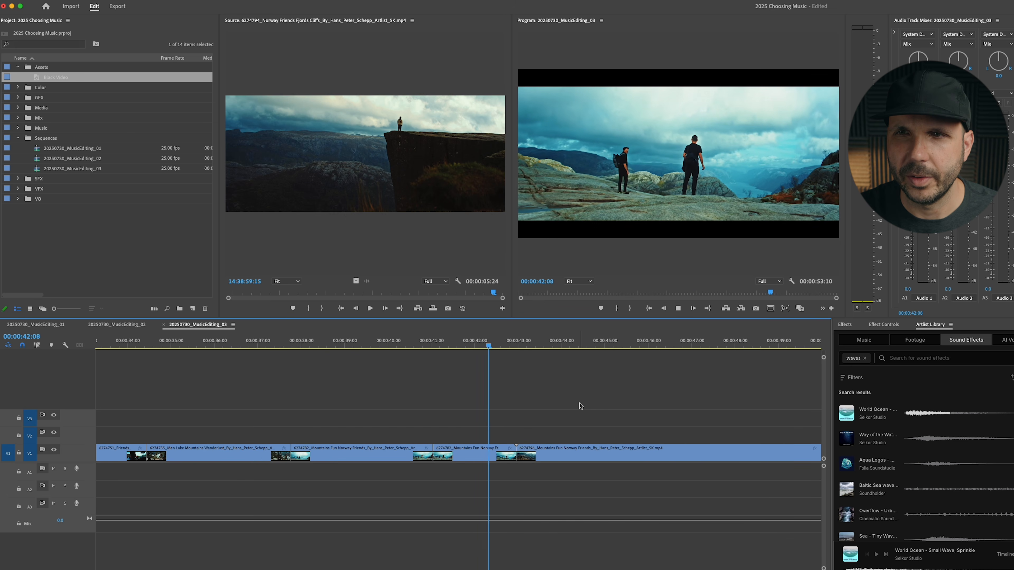
{"action": "key", "text": "minus"}
{"action": "key", "text": "minus"}
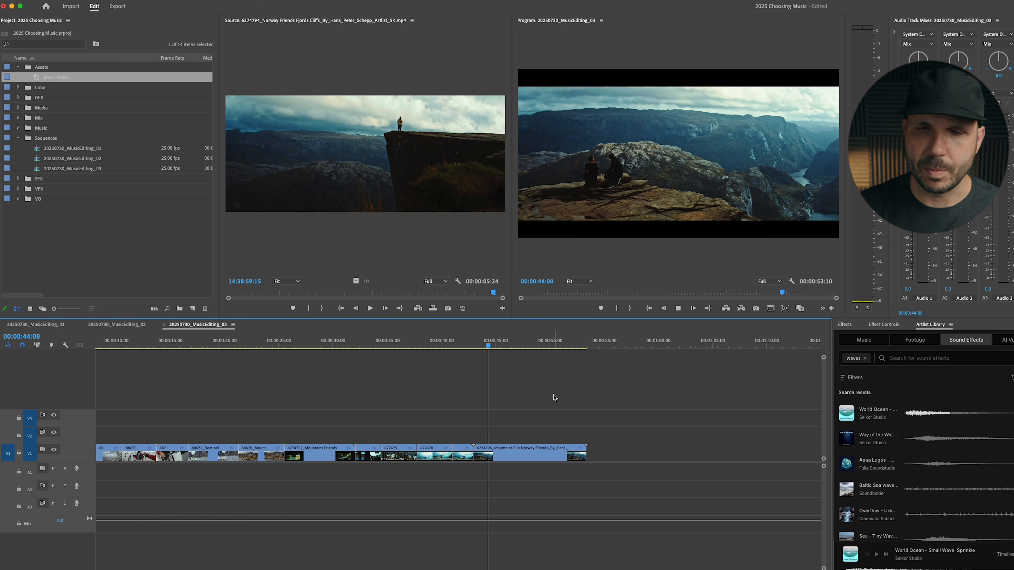
{"action": "key", "text": "equal"}
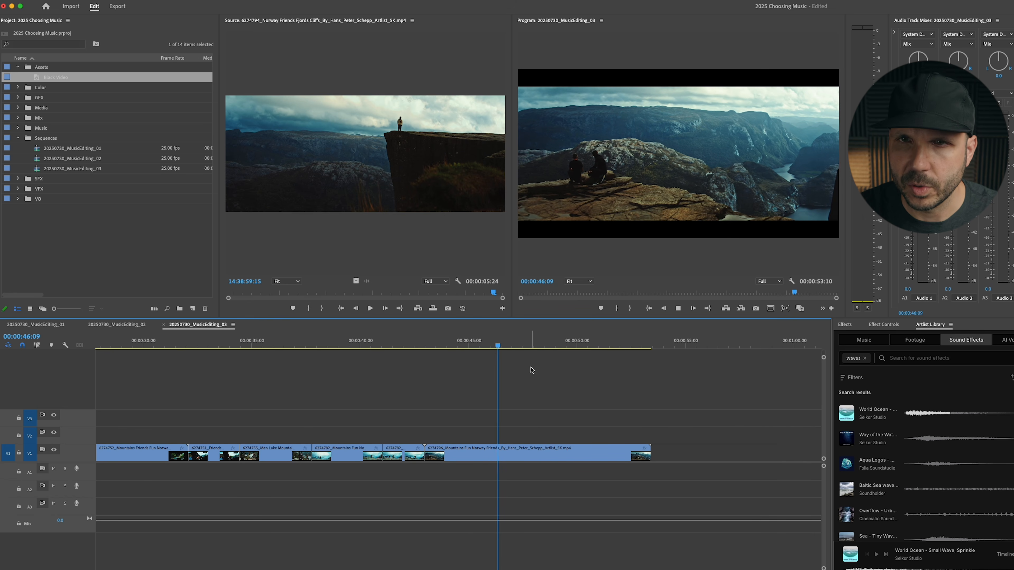
{"action": "key", "text": "minus"}
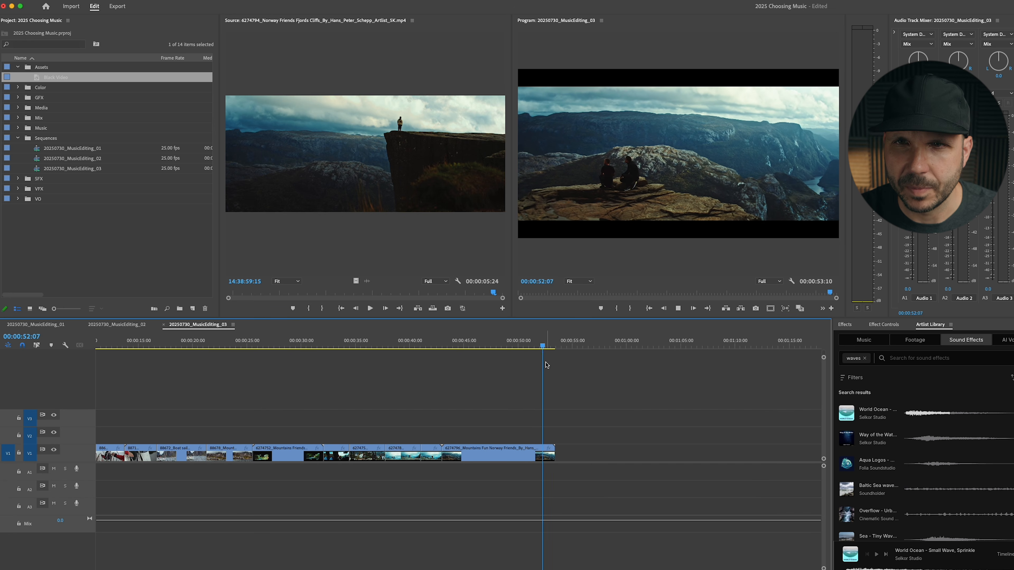
{"action": "left_click_drag", "start_coordinate": [529, 346], "coordinate": [484, 351]}
{"action": "key", "text": "q"}
{"action": "key", "text": "space"}
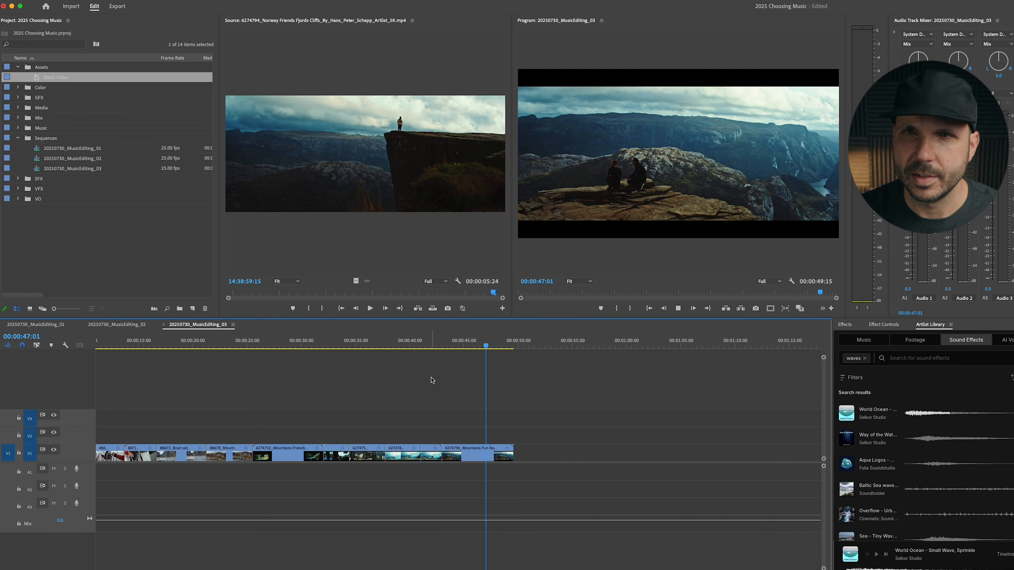
{"action": "key", "text": "space"}
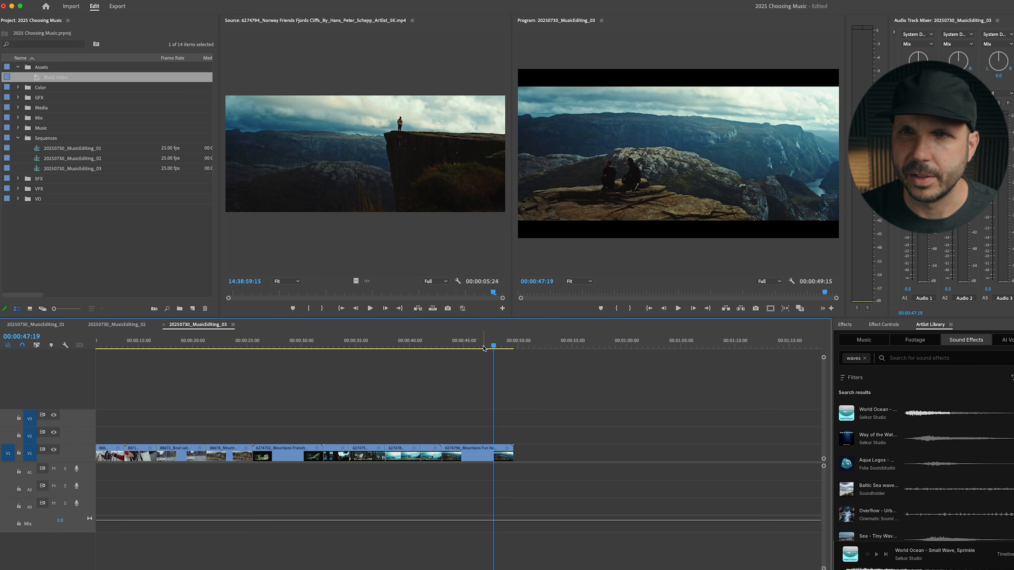
{"action": "key", "text": "w"}
- Step through the cuts and neighbouring frames of the last clips, back to the cut at 00:00:41:01
{"action": "key", "text": "Up"}
{"action": "key", "text": "Right"}
{"action": "key", "text": "Left"}
{"action": "key", "text": "Left"}
{"action": "key", "text": "Left"}
{"action": "key", "text": "Down"}
{"action": "key", "text": "Left"}
{"action": "key", "text": "Right"}
{"action": "key", "text": "Up"}
{"action": "key", "text": "Up"}
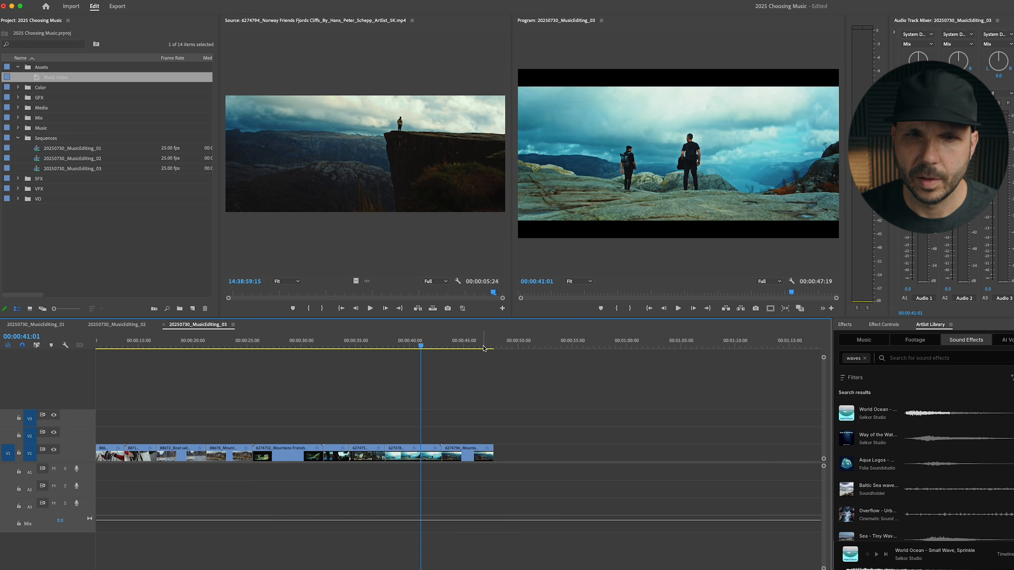
- Play the hikers section and ripple delete the first "Mountains Fun Norway Friends" piece between 00:00:37:19 and 00:00:41:01
{"action": "key", "text": "space"}
{"action": "key", "text": "Up"}
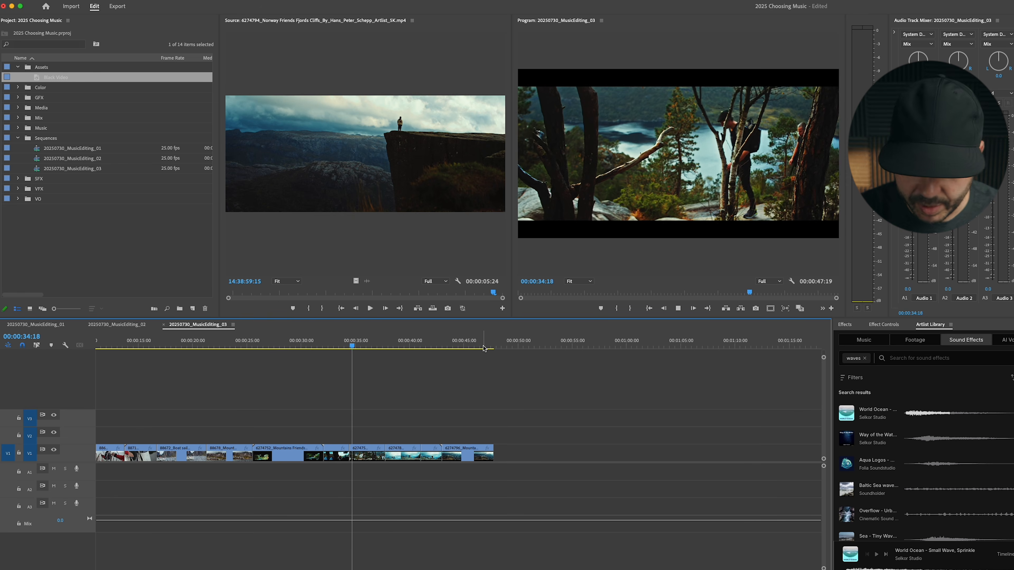
{"action": "key", "text": "Down"}
{"action": "key", "text": "super+z"}
{"action": "key", "text": "super+z"}
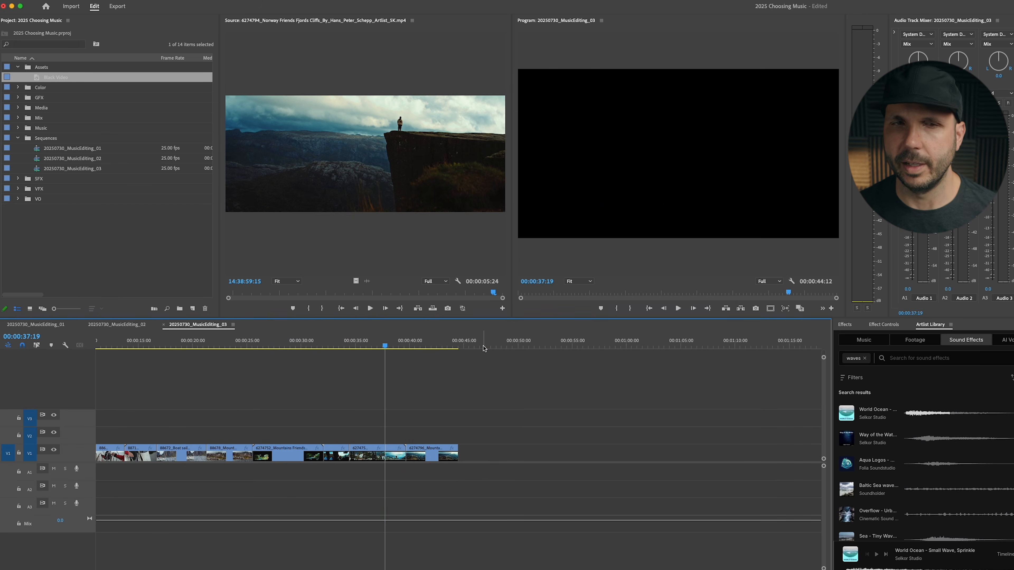
- Return to the start of the sequence with the whole edit in view and save the project
{"action": "key", "text": "Home"}
{"action": "key", "text": "backslash"}
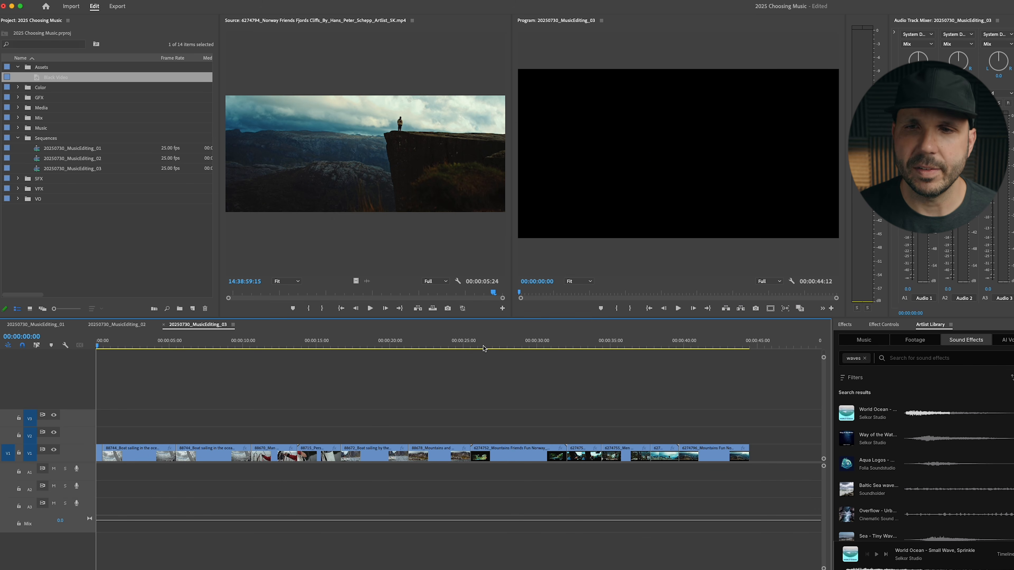
{"action": "key", "text": "super+s"}
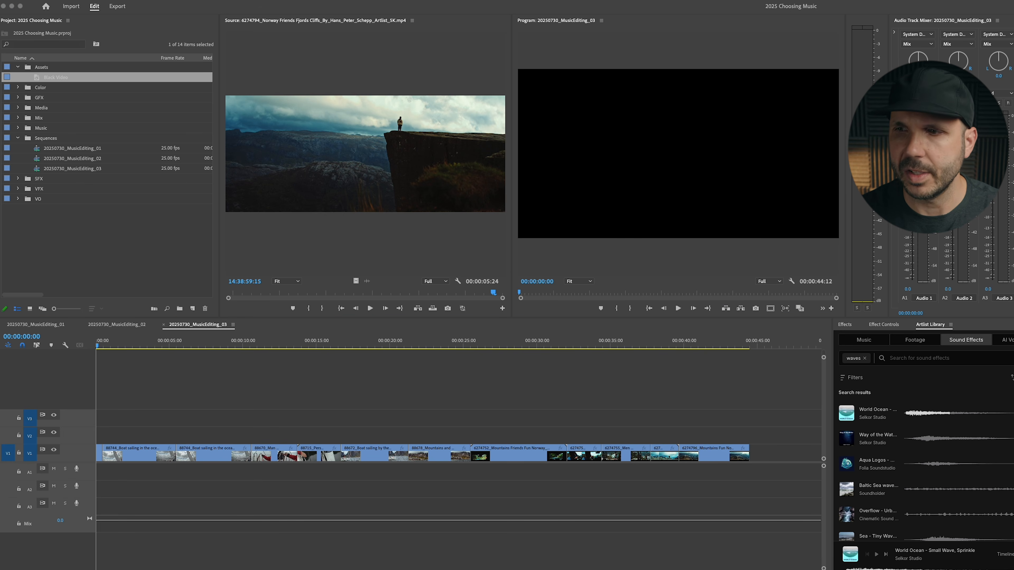
- Play the opening, ripple delete the second "Boat sailing in the ocean" clip and save the project
{"action": "left_click", "coordinate": [296, 399]}
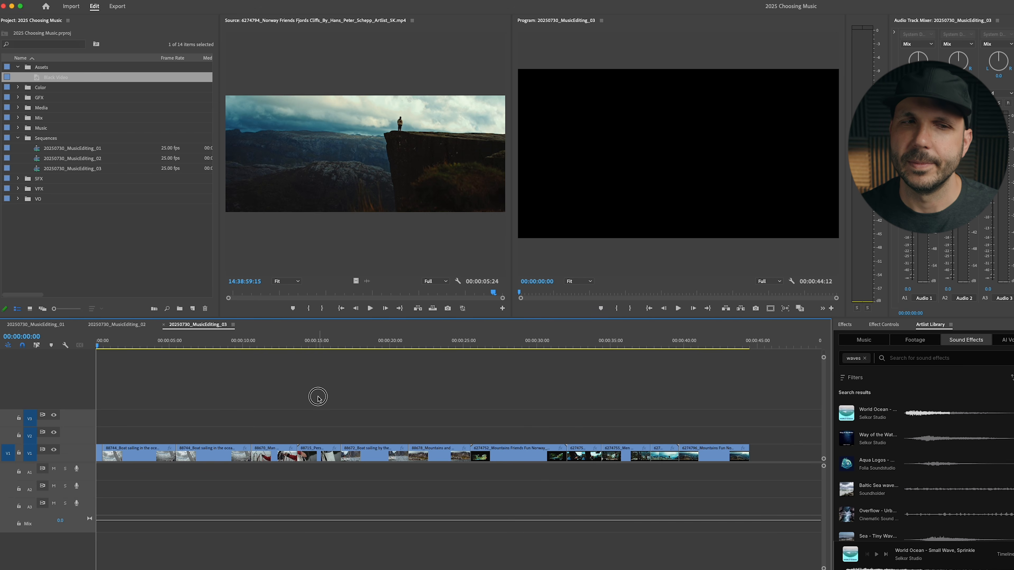
{"action": "key", "text": "space"}
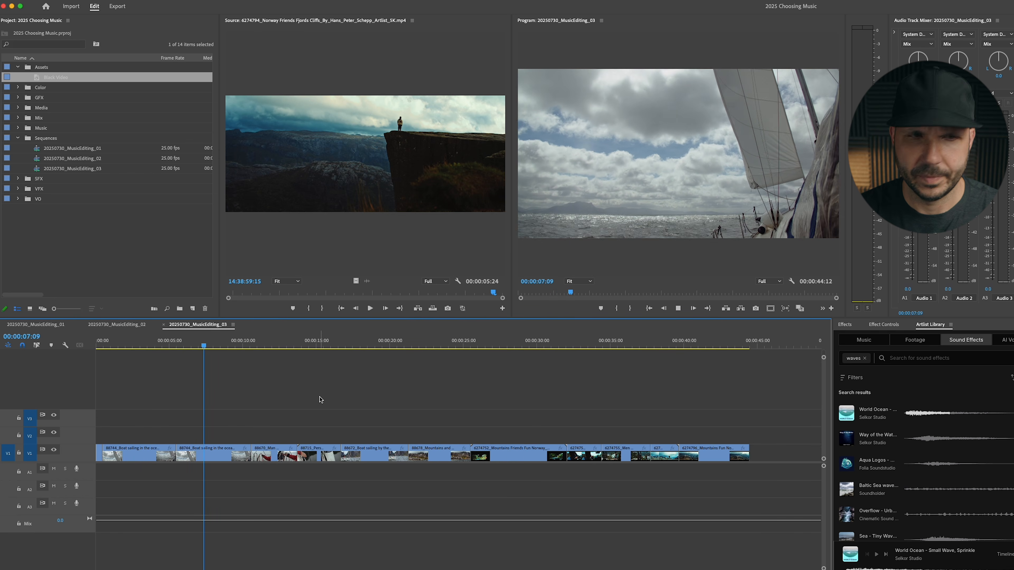
{"action": "key", "text": "d"}
{"action": "key", "text": "Delete"}
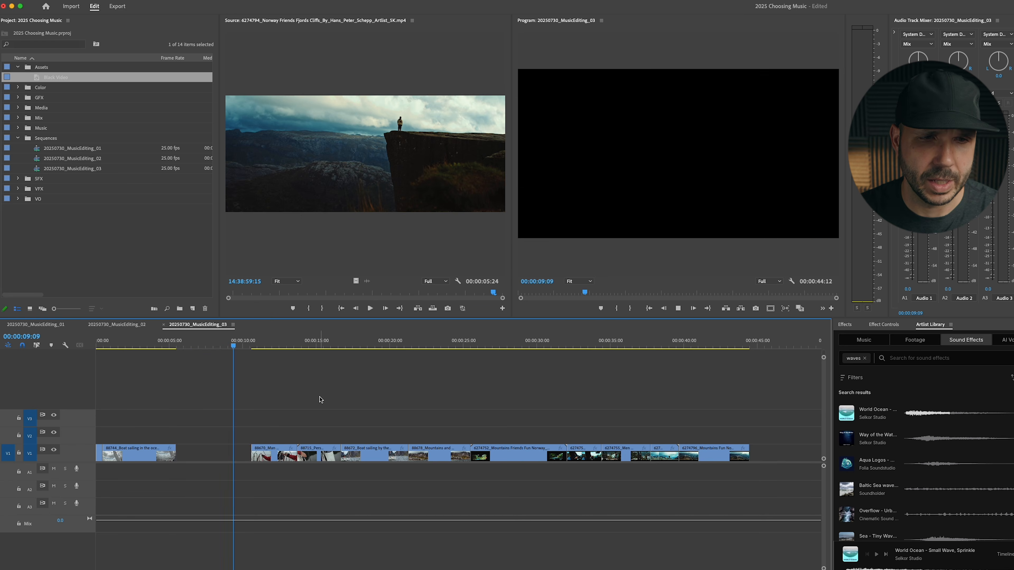
{"action": "key", "text": "shift+Delete"}
{"action": "key", "text": "super+s"}
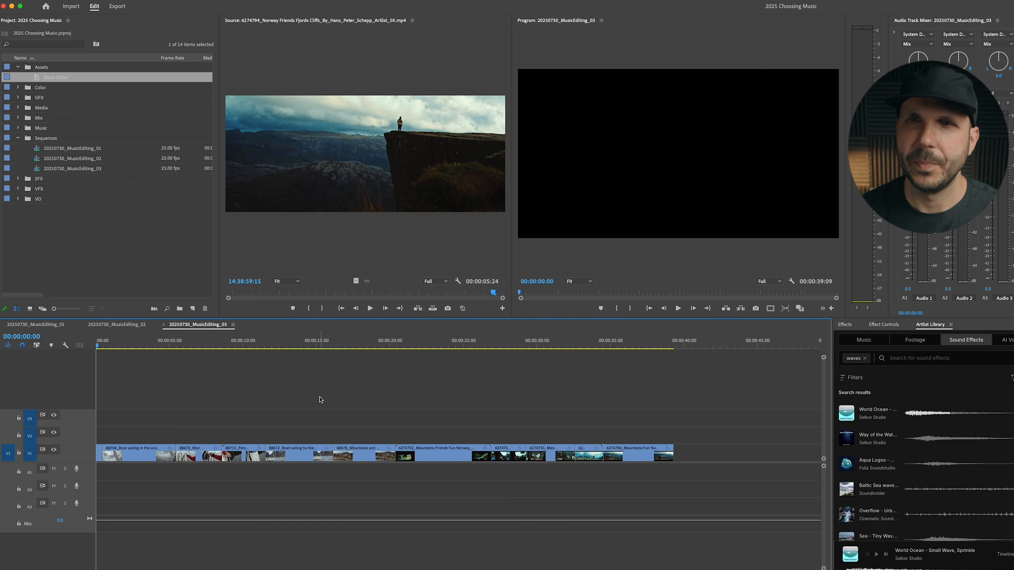
- Review the opening cuts from the start and ripple trim about 17 frames off the end of the clip of the person moving the fender
{"action": "key", "text": "Down"}
{"action": "key", "text": "Down"}
{"action": "key", "text": "Down"}
{"action": "key", "text": "Down"}
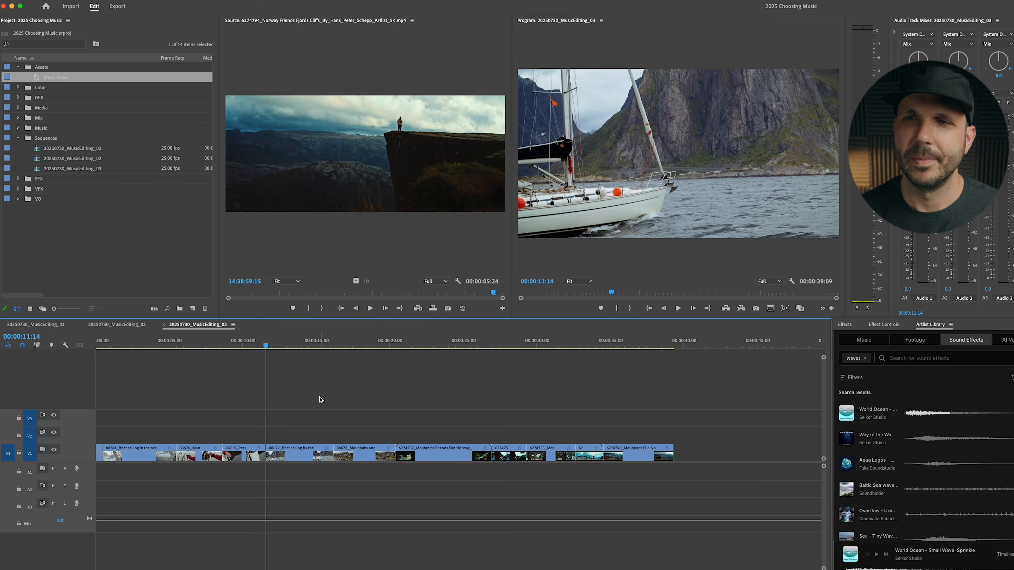
{"action": "key", "text": "Home"}
{"action": "key", "text": "space"}
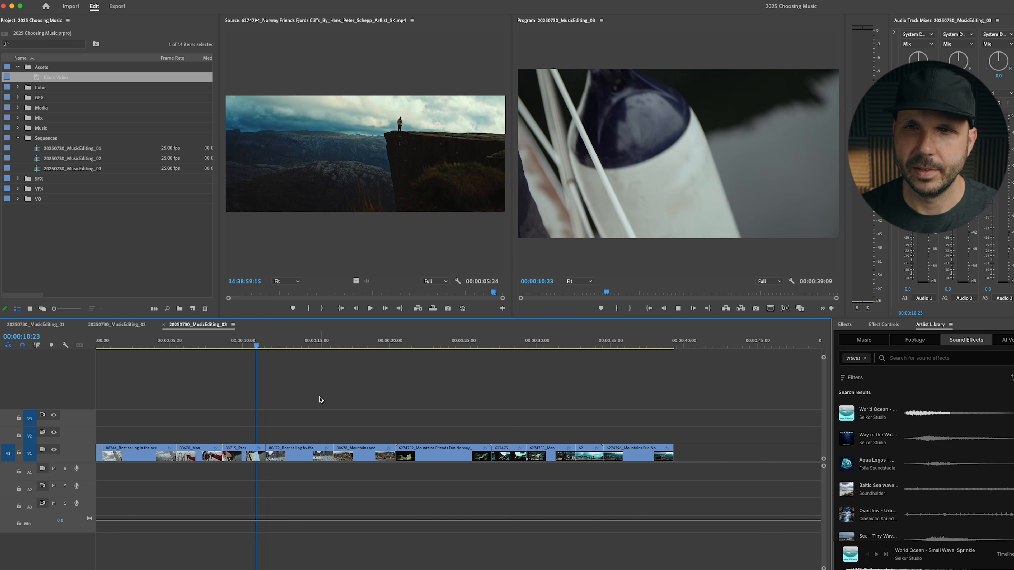
{"action": "key", "text": "space"}
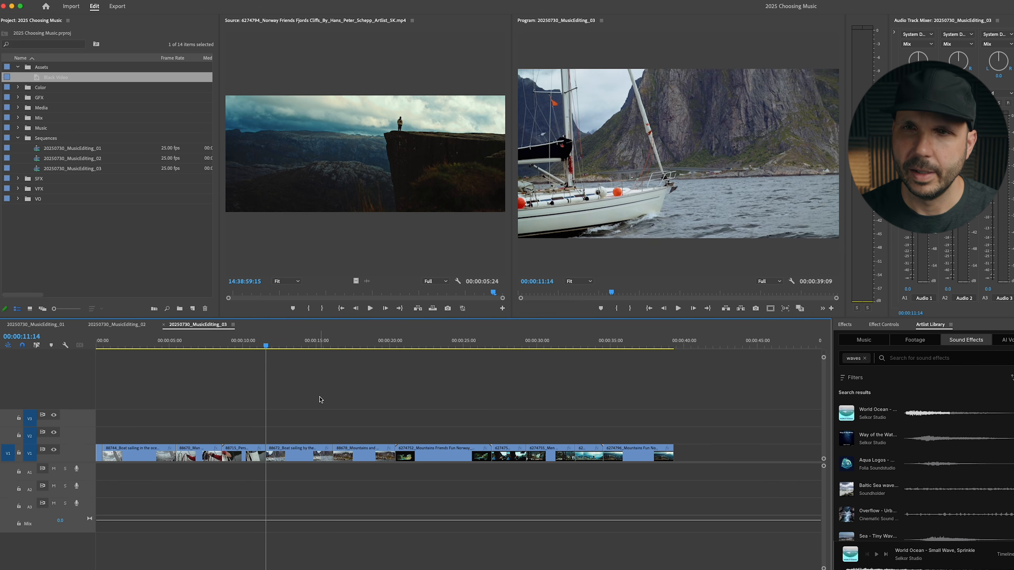
{"action": "key", "text": "="}
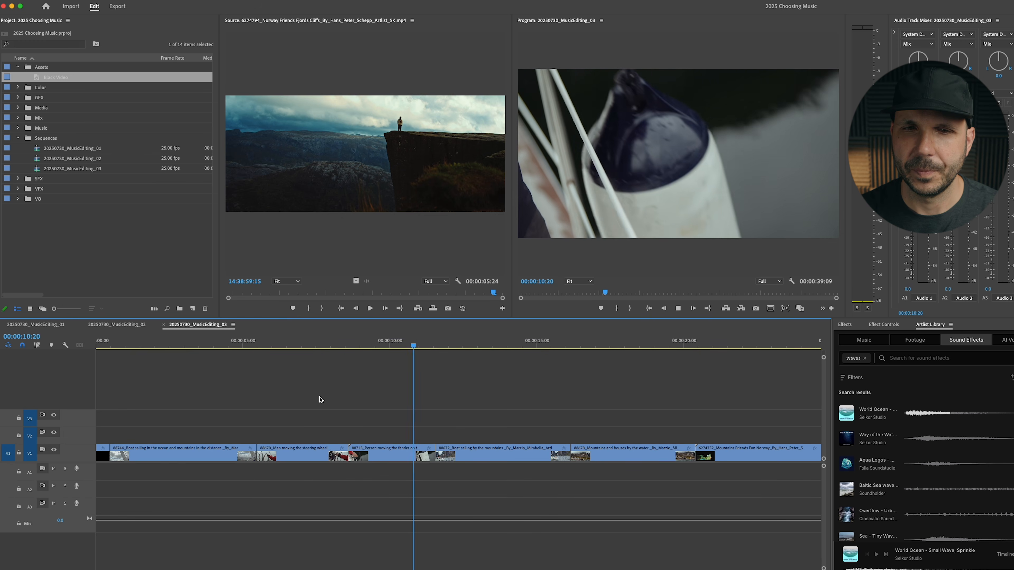
{"action": "key", "text": "space"}
{"action": "key", "text": "minus"}
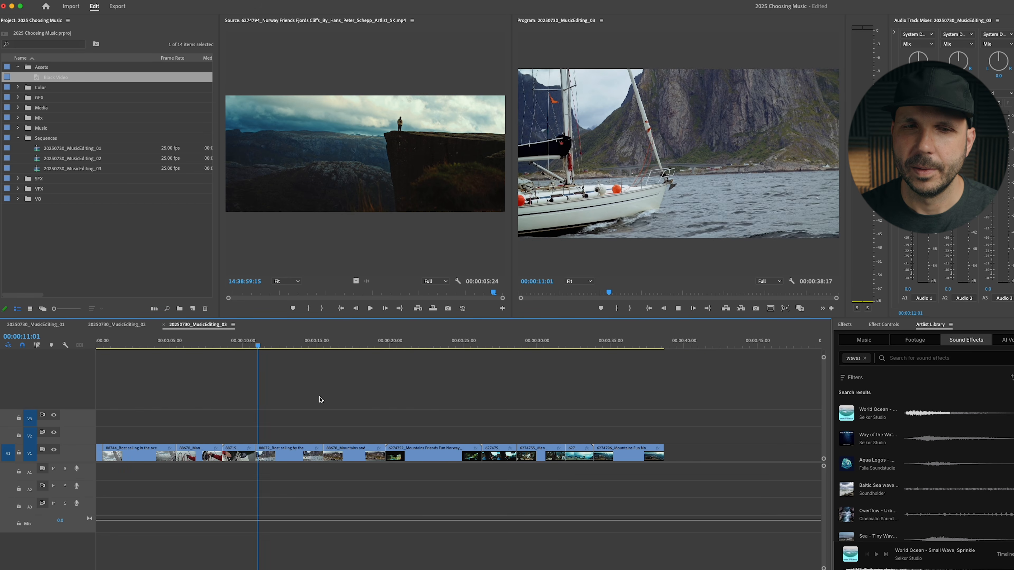
- Ripple trim about 14 frames off the end of "Boat sailing by the mountains" and about 24 frames off the end of "Mountains and houses by the water"
{"action": "key", "text": "="}
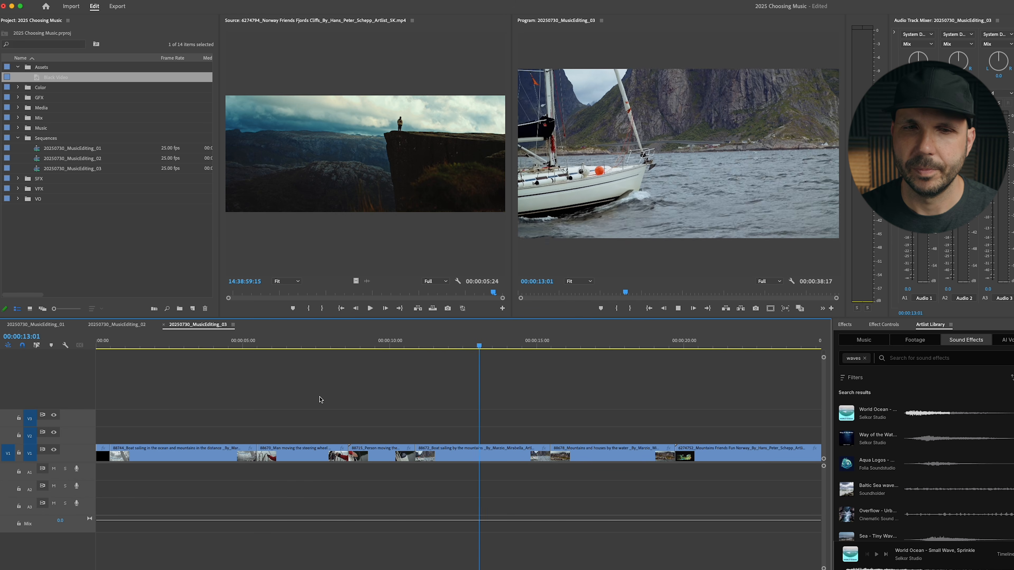
{"action": "key", "text": "minus"}
{"action": "key", "text": "w"}
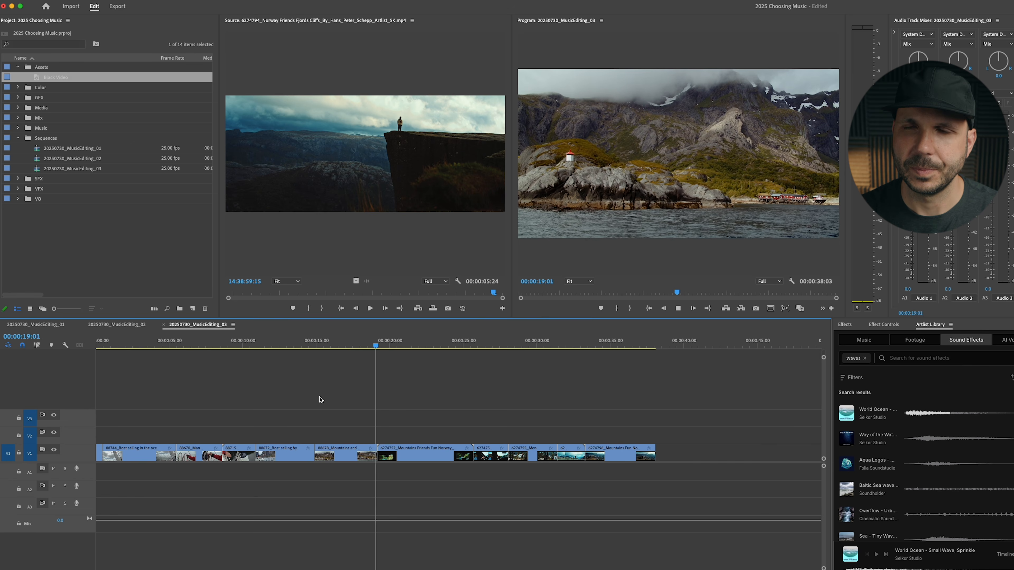
{"action": "key", "text": "j"}
{"action": "key", "text": "k"}
{"action": "key", "text": "w"}
{"action": "key", "text": "space"}
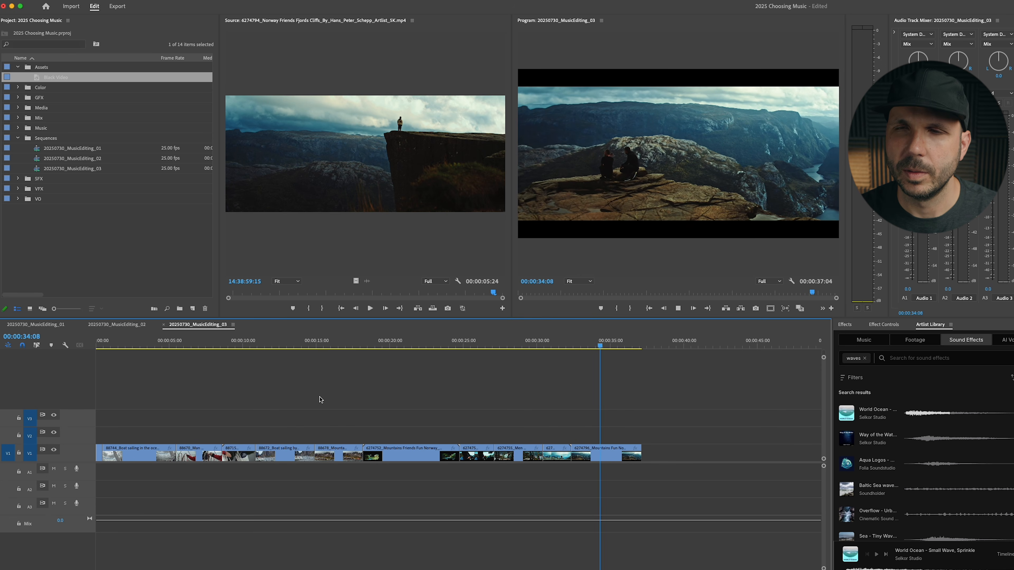
- Replay the ending and ripple delete the short clip that starts at 00:00:30:11, before the final clip of two people on the rock
{"action": "left_click", "coordinate": [511, 344]}
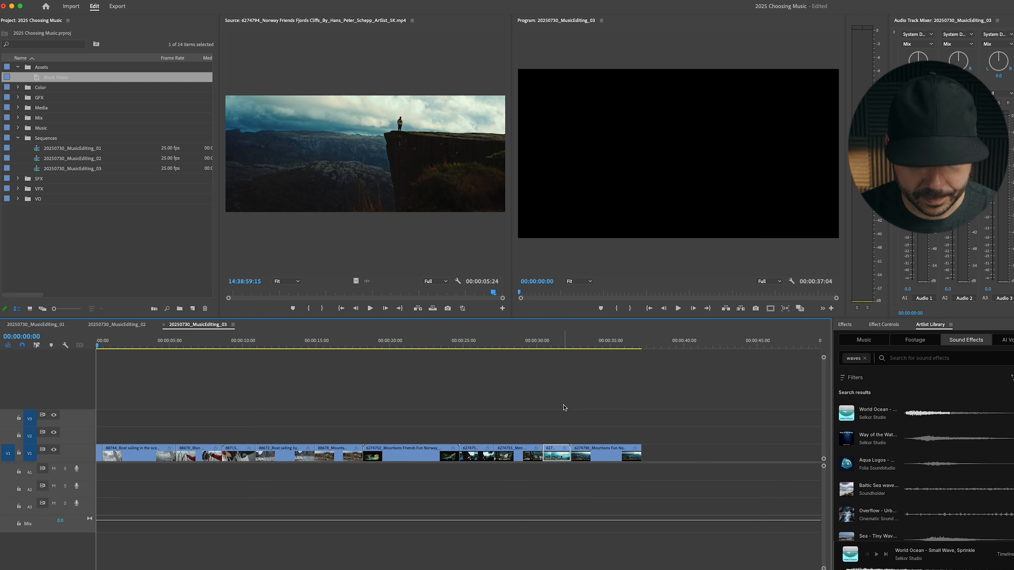
{"action": "key", "text": "Down"}
{"action": "key", "text": "Down"}
{"action": "key", "text": "Down"}
{"action": "key", "text": "Down"}
{"action": "key", "text": "Down"}
{"action": "key", "text": "Down"}
{"action": "key", "text": "Down"}
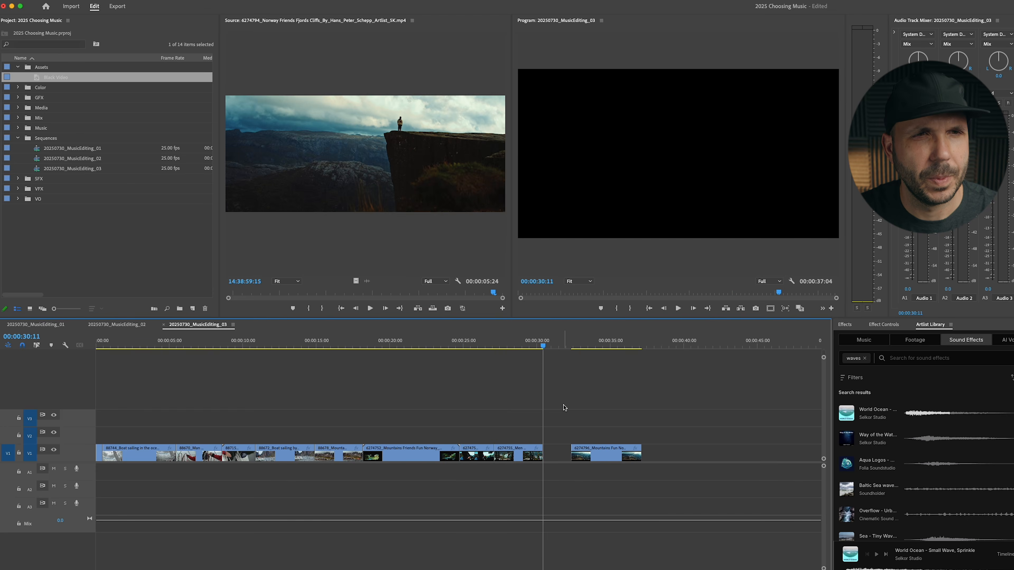
{"action": "key", "text": "w"}
- Duplicate the sequence, rename the copy 20250730_MusicEditing_04 and open it
{"action": "key", "text": "shift+1"}
{"action": "key", "text": "shift+super+/"}
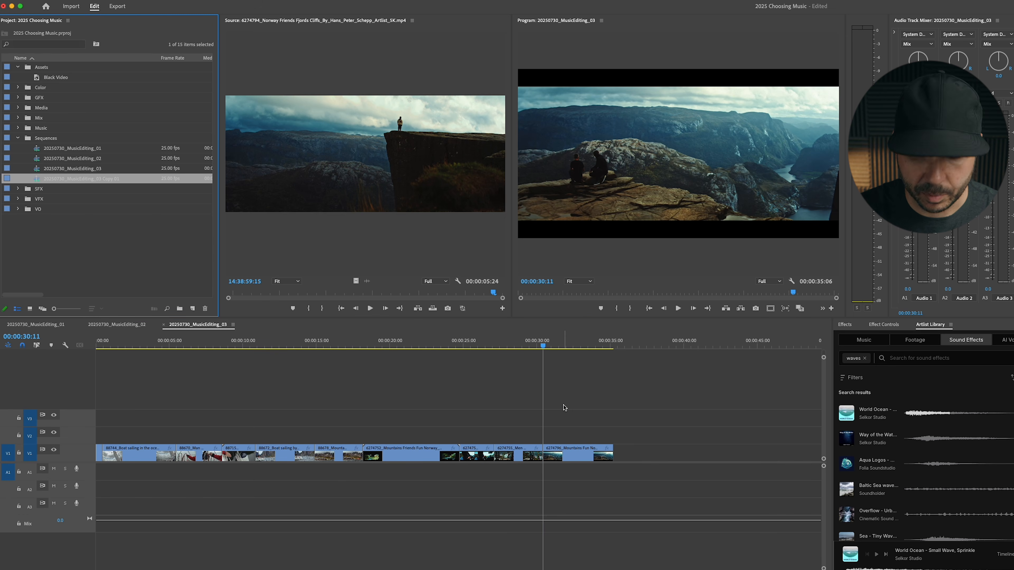
{"action": "left_click", "coordinate": [101, 179]}
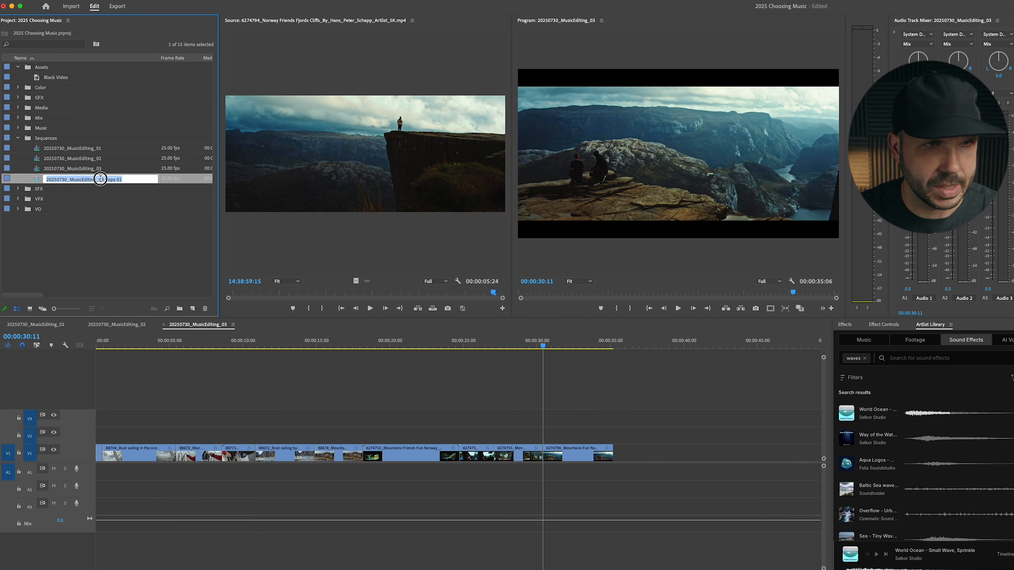
{"action": "type", "text": "4"}
{"action": "key", "text": "Tab"}
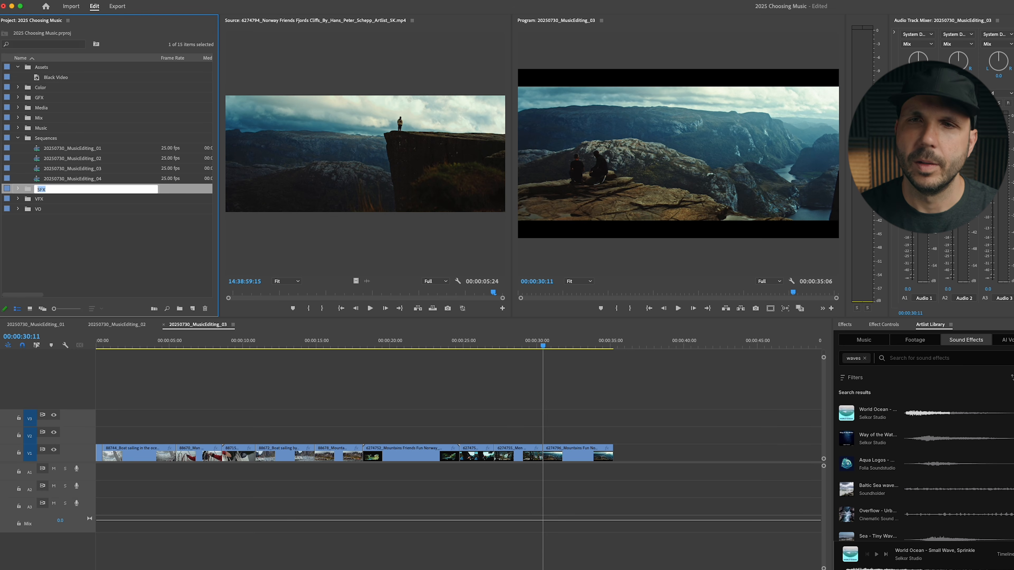
{"action": "double_click", "coordinate": [57, 179]}
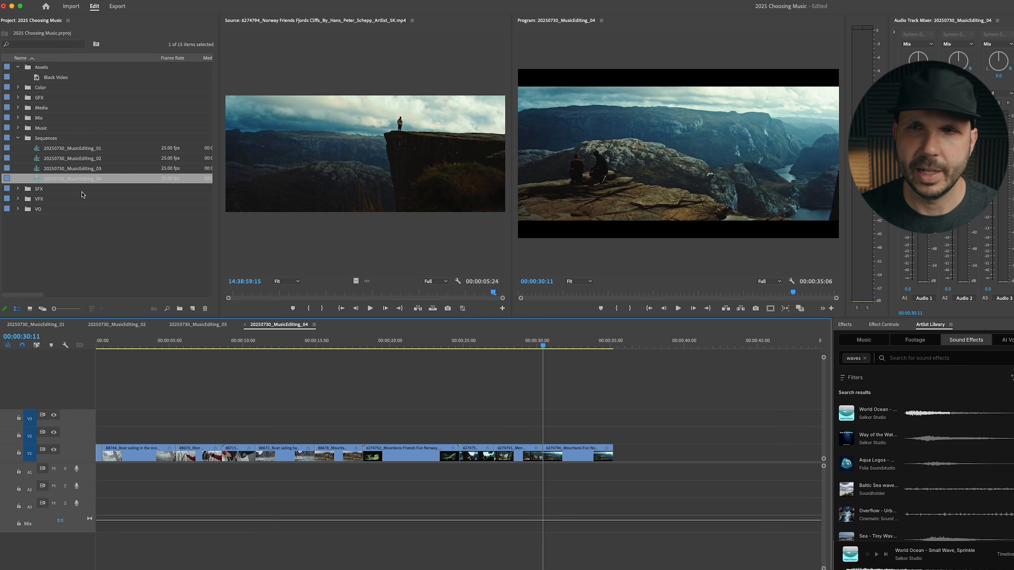
- Ripple trim about 17 frames off the start and 3 frames off the end of the opening "Boat sailing in the ocean" clip
{"action": "key", "text": "Home"}
{"action": "key", "text": "space"}
{"action": "key", "text": "equal"}
{"action": "key", "text": "equal"}
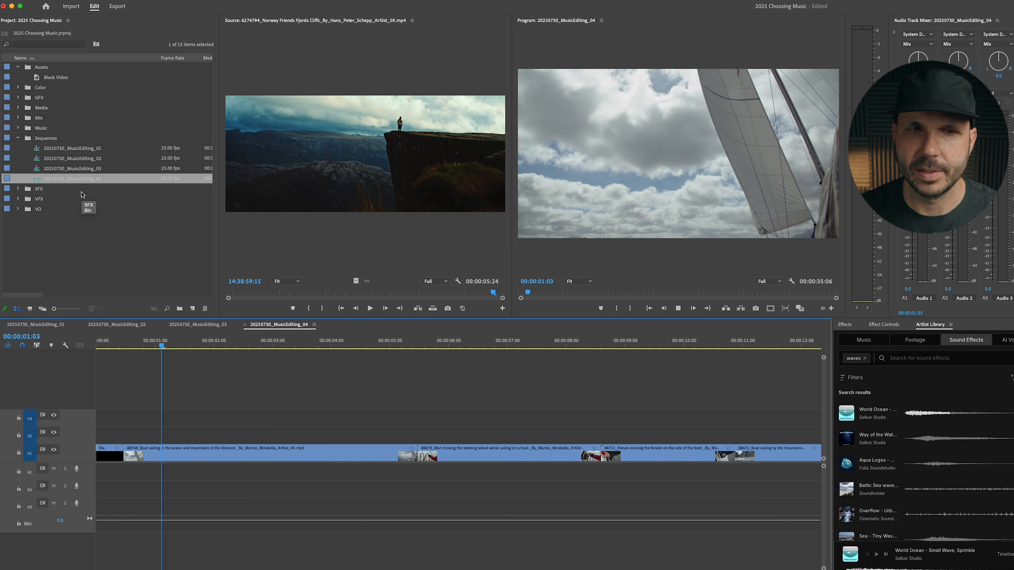
{"action": "key", "text": "Up"}
{"action": "key", "text": "space"}
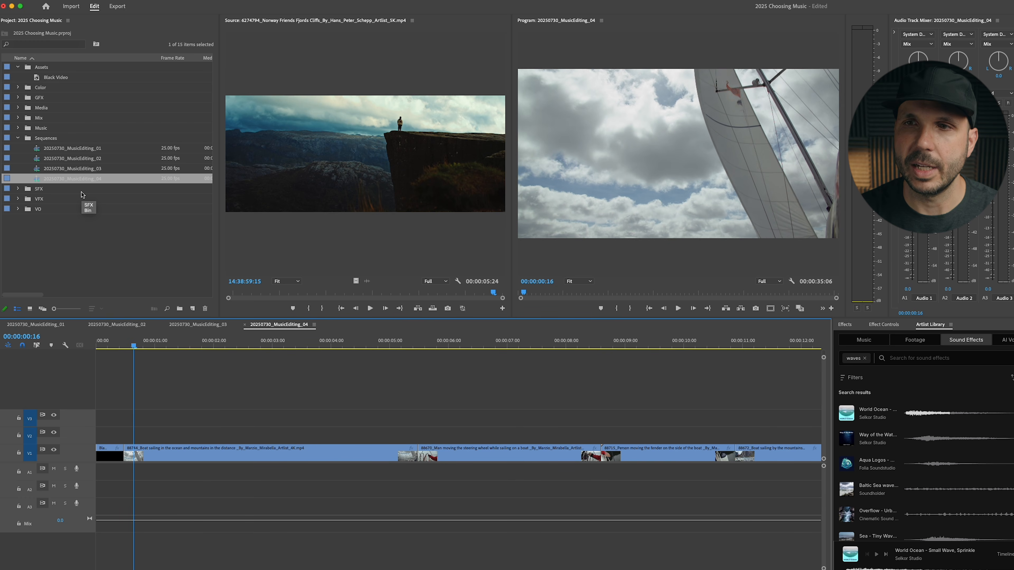
{"action": "key", "text": "q"}
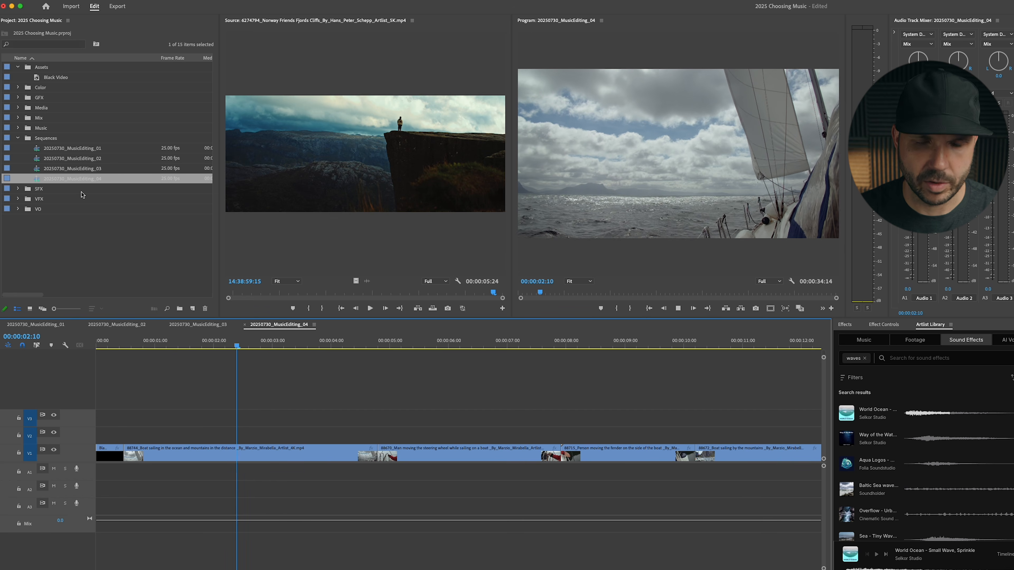
{"action": "key", "text": "space"}
{"action": "key", "text": "w"}
{"action": "key", "text": "space"}
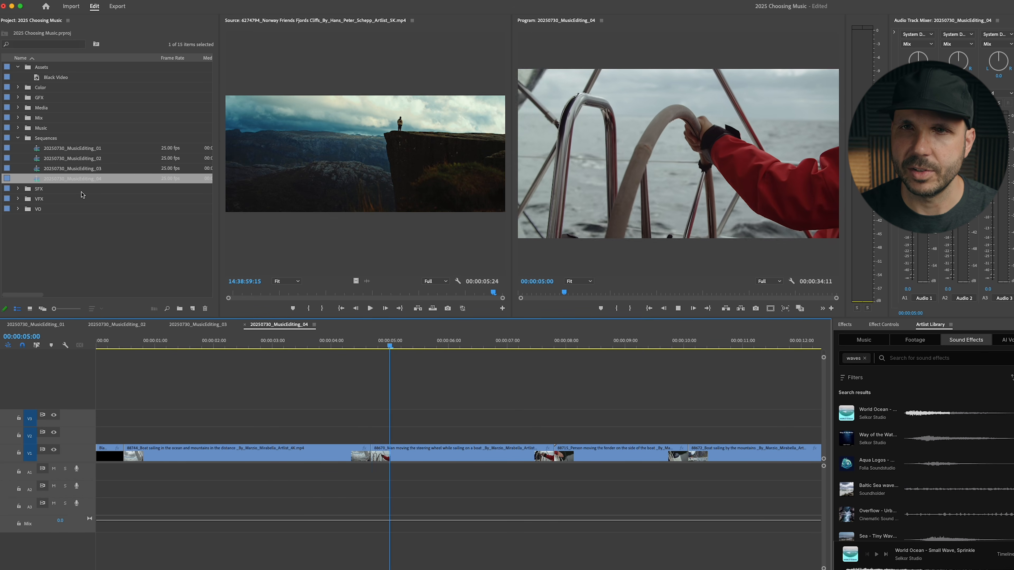
- Ripple trim about 5 frames off the end of the fender clip and end "Boat sailing by the mountains" at about 00:00:13:04
{"action": "key", "text": "minus"}
{"action": "key", "text": "equal"}
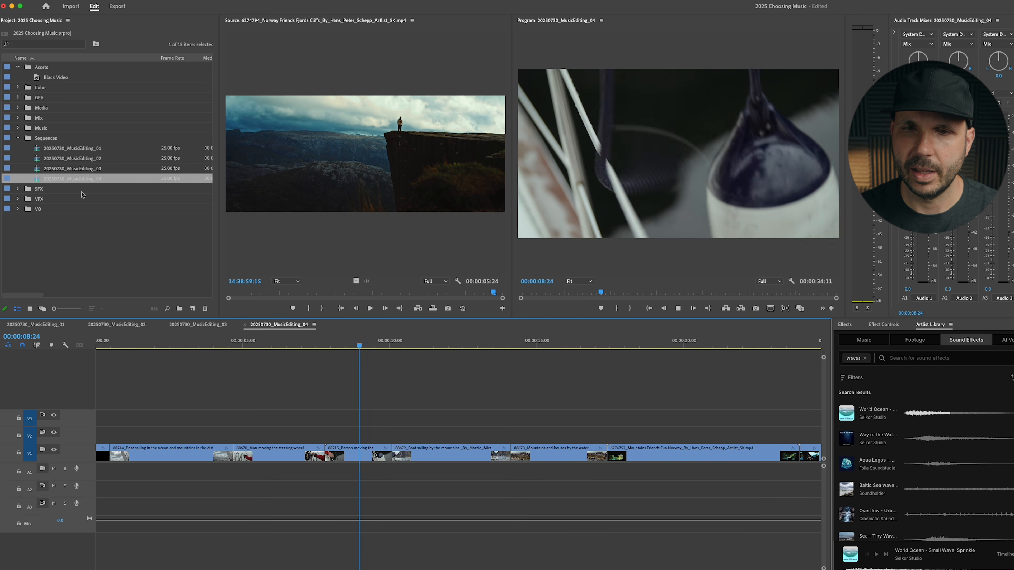
{"action": "key", "text": "Up"}
{"action": "key", "text": "Left"}
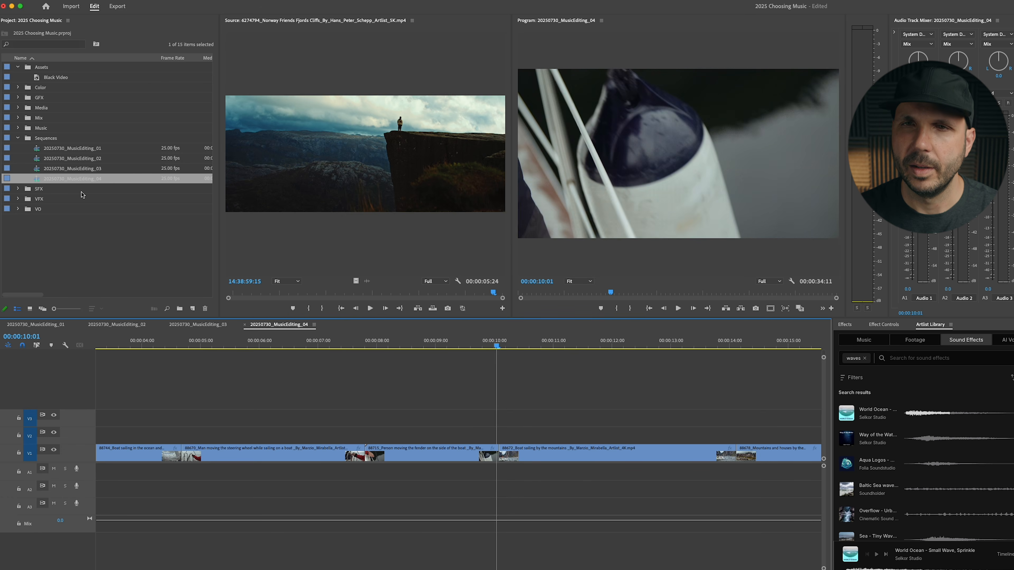
{"action": "key", "text": "Left"}
{"action": "key", "text": "w"}
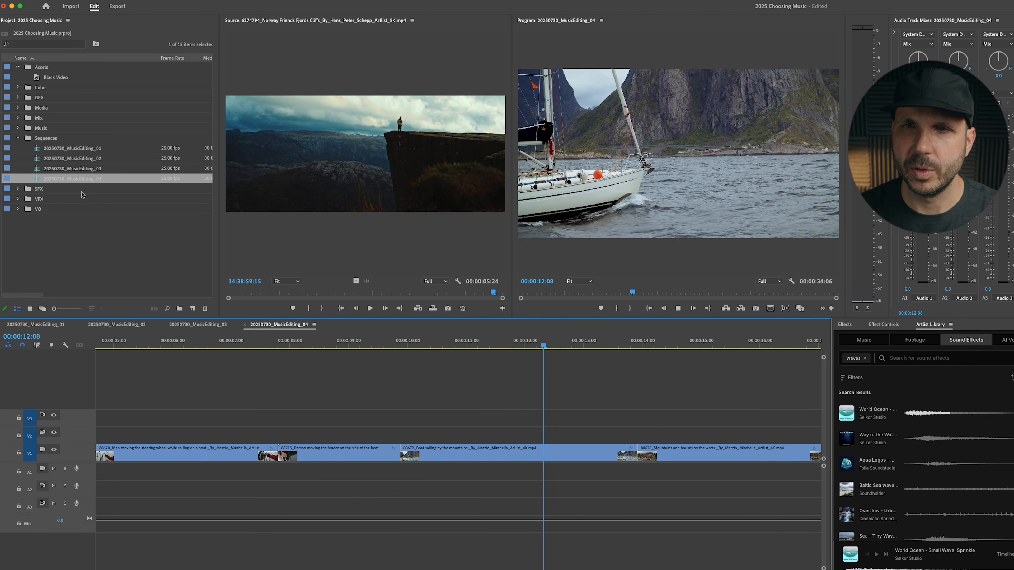
{"action": "key", "text": "space"}
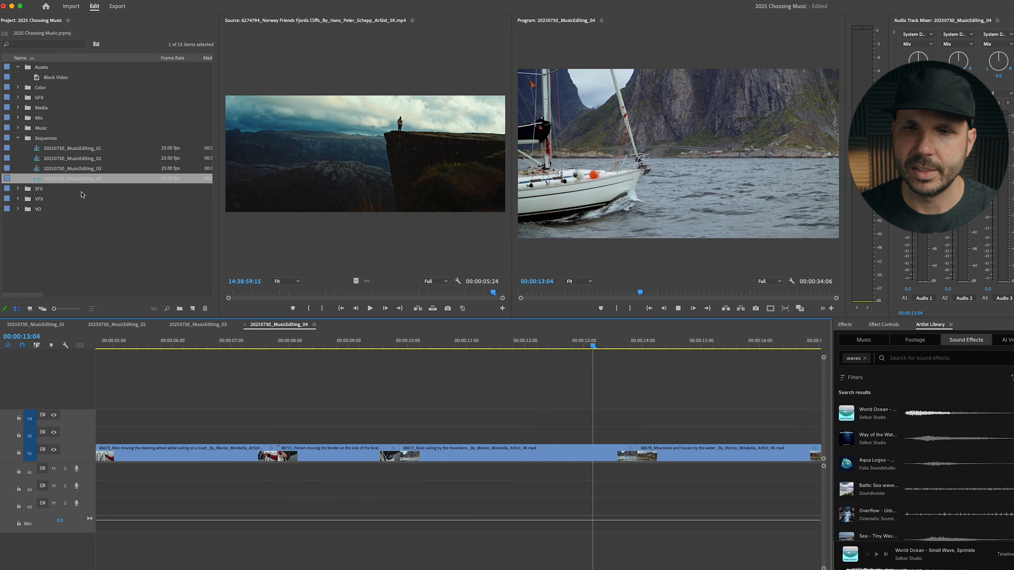
{"action": "key", "text": "w"}
- Ripple trim about four seconds off the start of the driving clip and replay from the mountains-and-houses clip before it
{"action": "key", "text": "minus"}
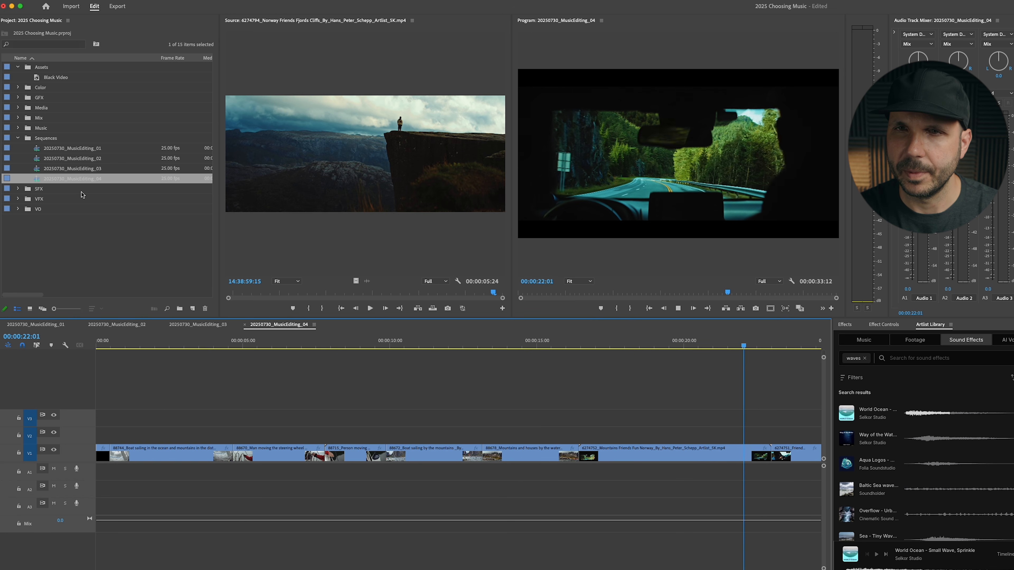
{"action": "key", "text": "j"}
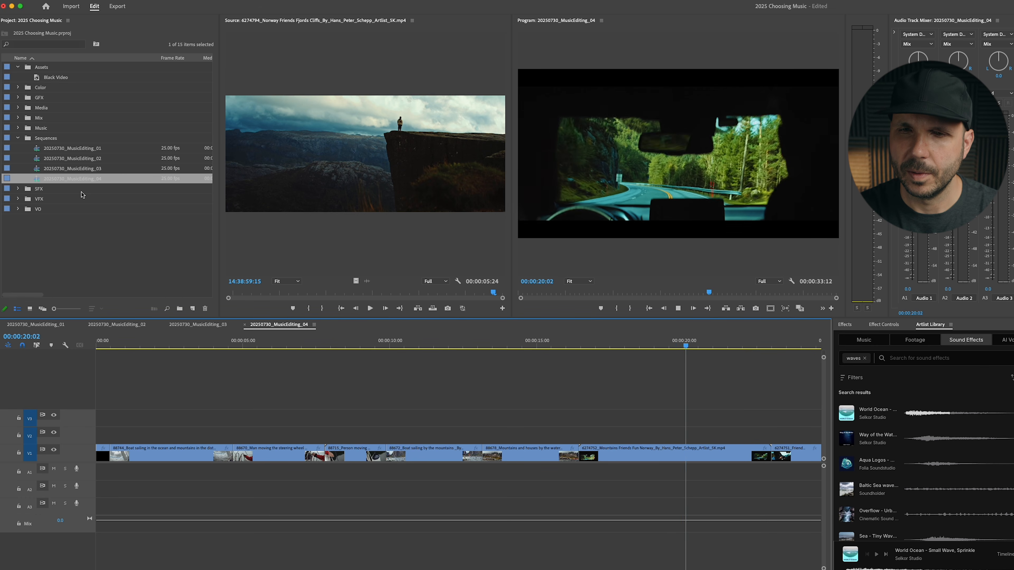
{"action": "key", "text": "l"}
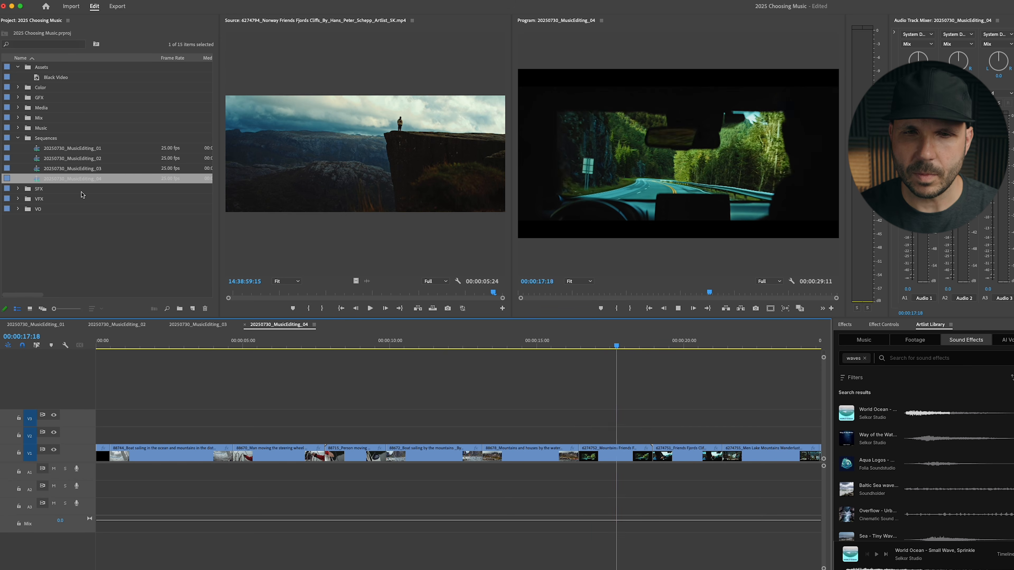
{"action": "key", "text": "Up"}
{"action": "key", "text": "Up"}
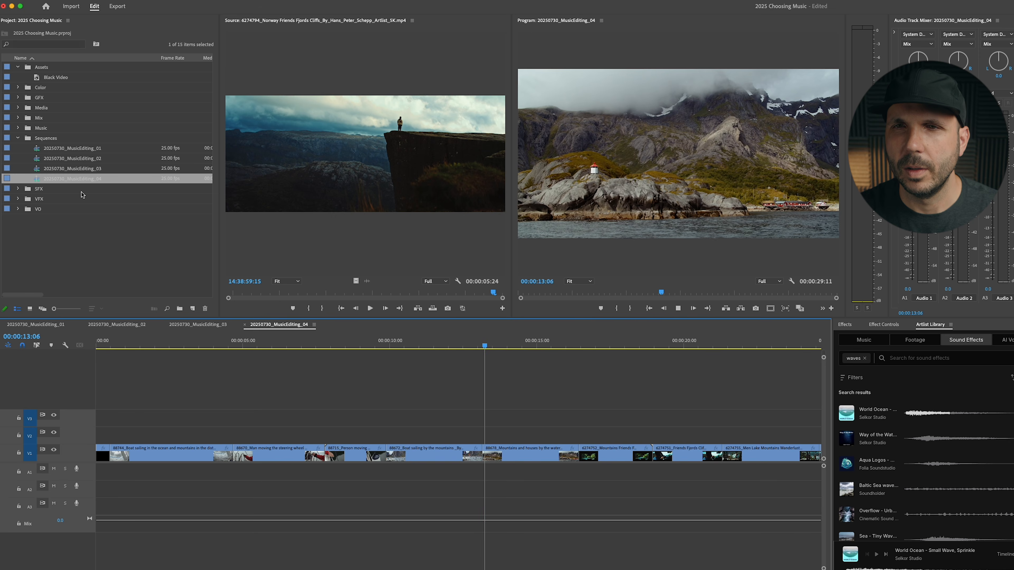
{"action": "key", "text": "minus"}
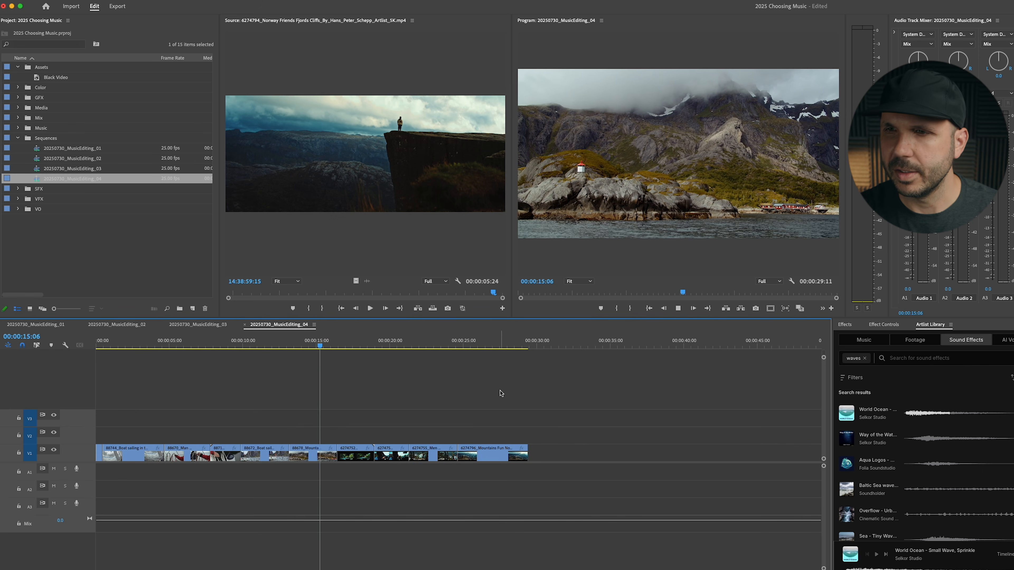
{"action": "key", "text": "equal"}
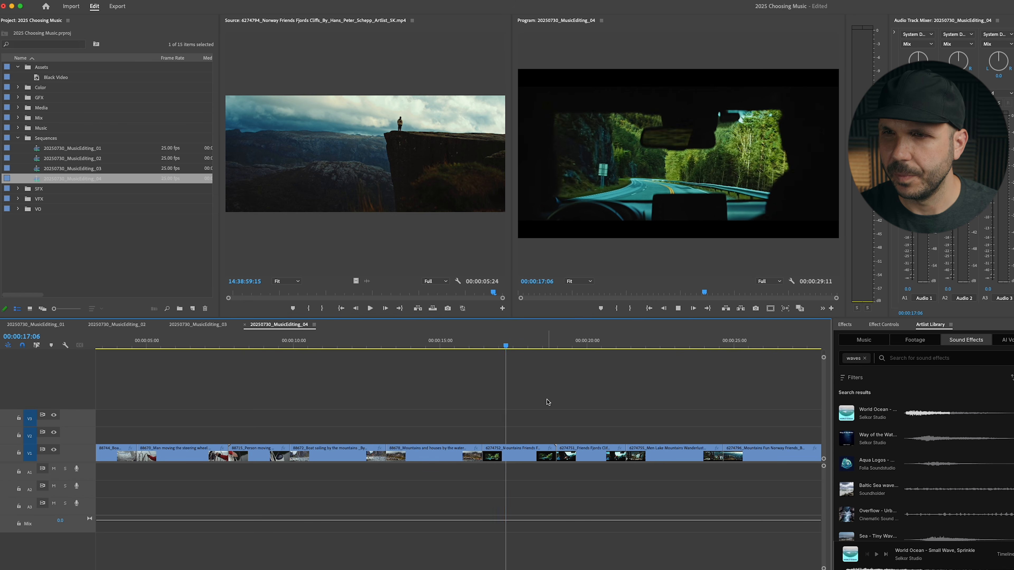
- Scale the driving clip to about 128 so it fills the frame without black bars
{"action": "left_click", "coordinate": [518, 455]}
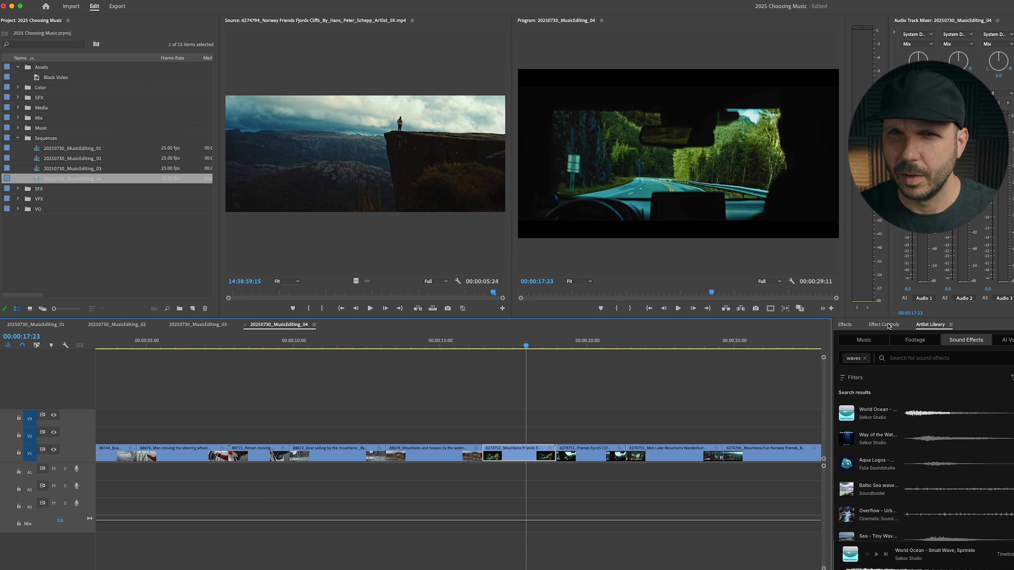
{"action": "left_click", "coordinate": [844, 325]}
{"action": "left_click", "coordinate": [872, 326]}
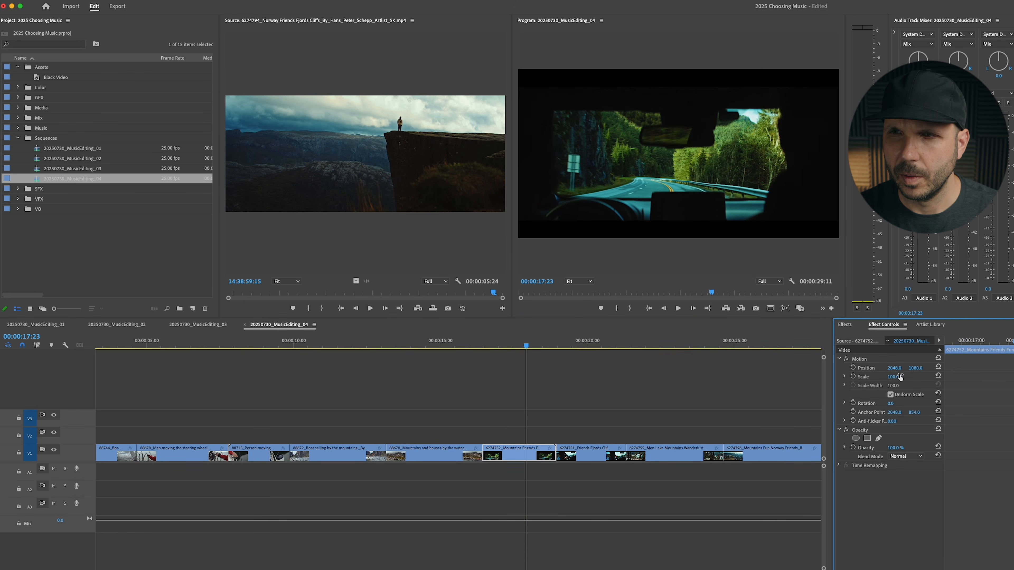
{"action": "left_click_drag", "start_coordinate": [893, 376], "coordinate": [903, 376]}
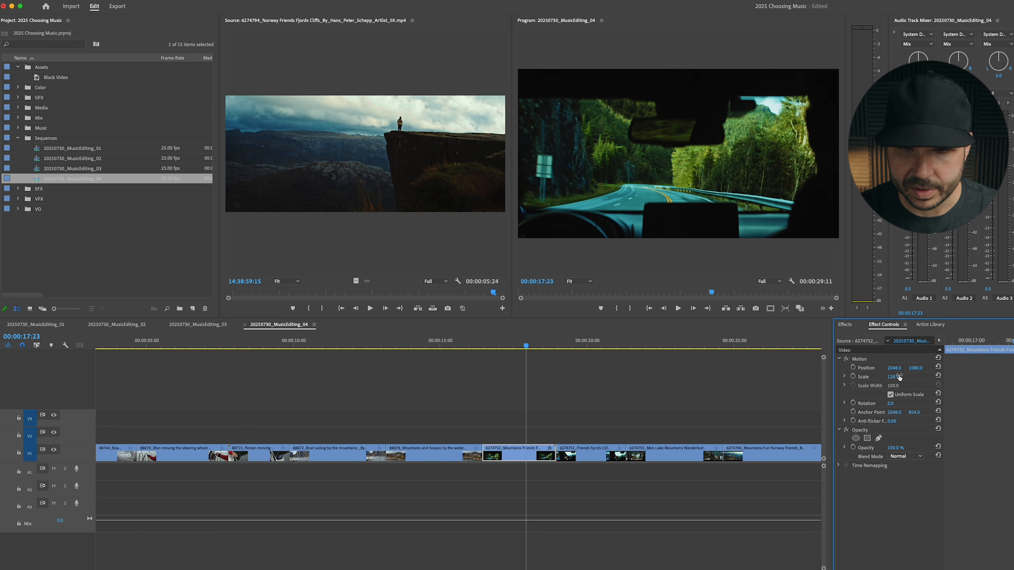
- Paste the driving clip's motion, opacity and time remapping attributes onto the three clips that follow it
{"action": "left_click", "coordinate": [500, 395]}
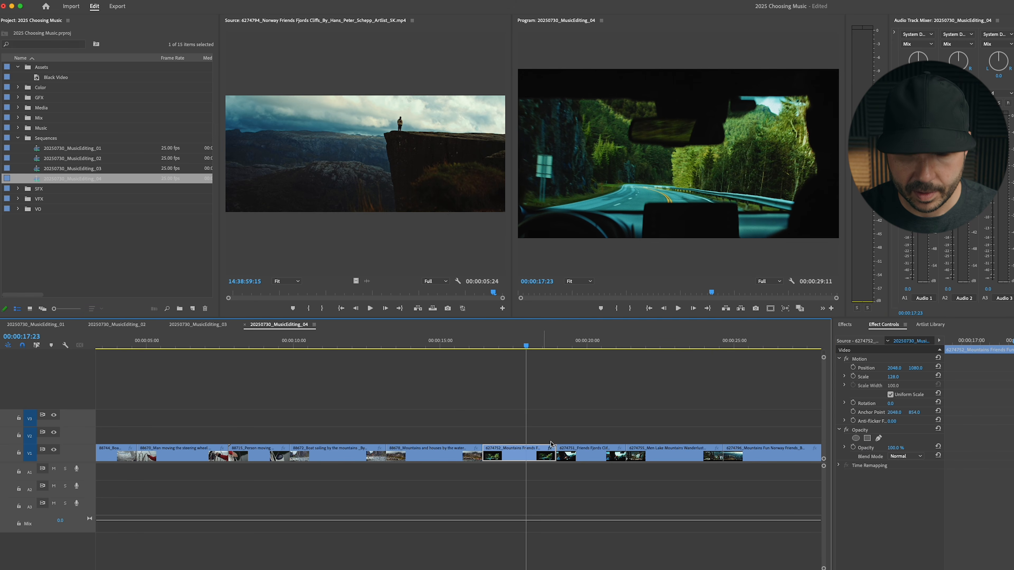
{"action": "left_click", "coordinate": [570, 450]}
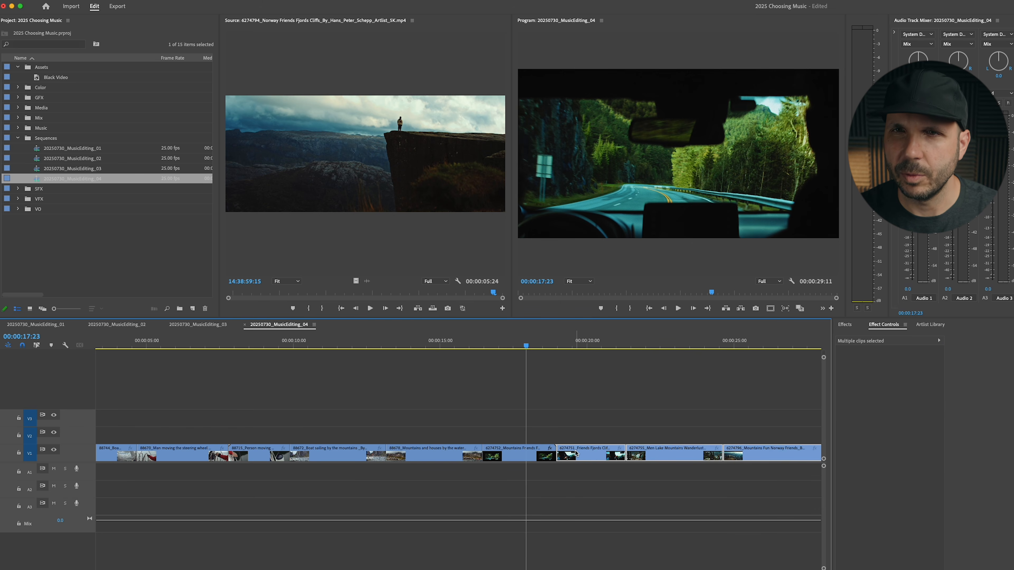
{"action": "key", "text": "super+alt+v"}
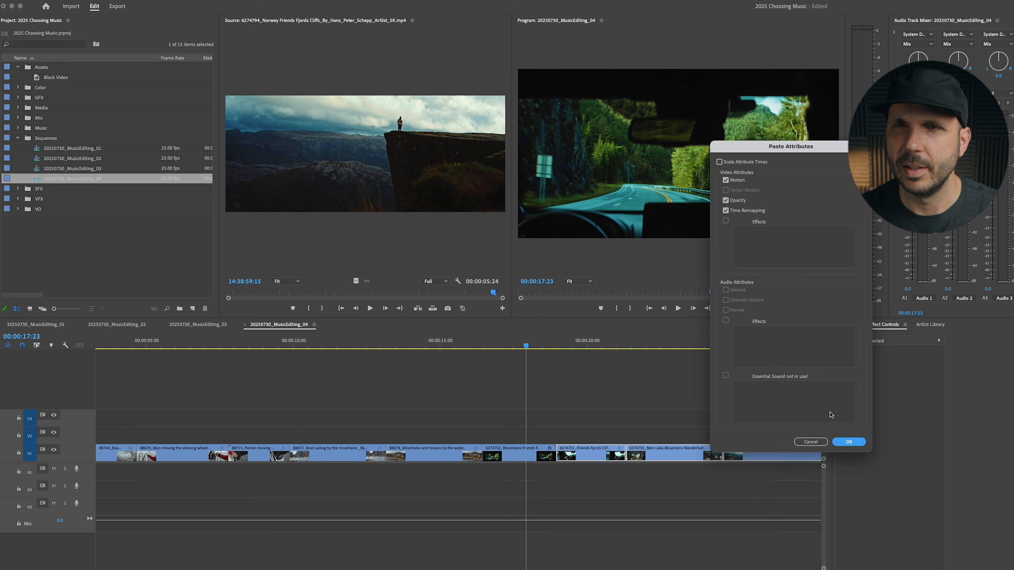
{"action": "left_click", "coordinate": [848, 442]}
{"action": "left_click", "coordinate": [657, 393]}
- Play the rescaled clips, ripple trim the end of the last clip at 00:00:28:13 and save the project
{"action": "key", "text": "space"}
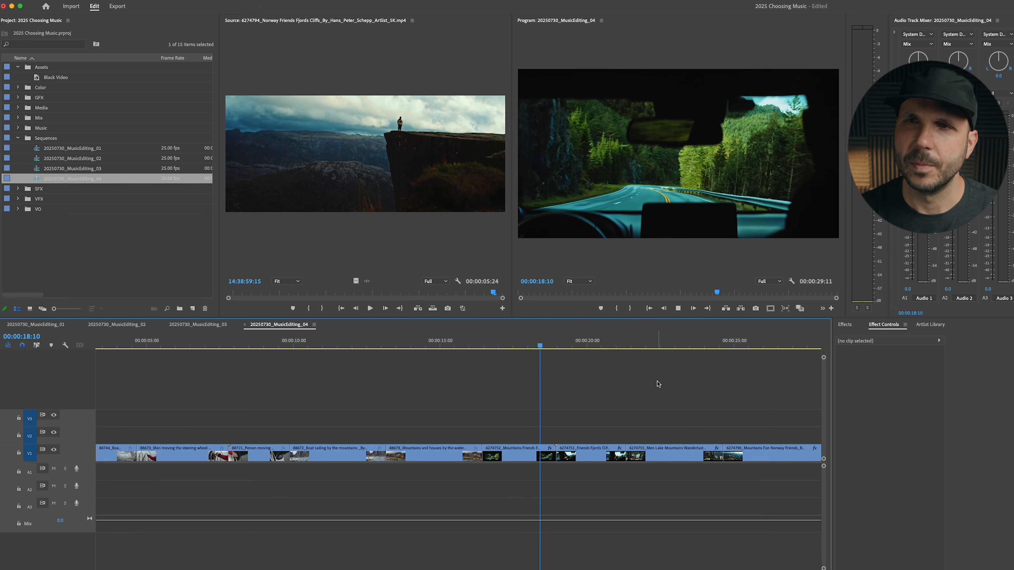
{"action": "key", "text": "minus"}
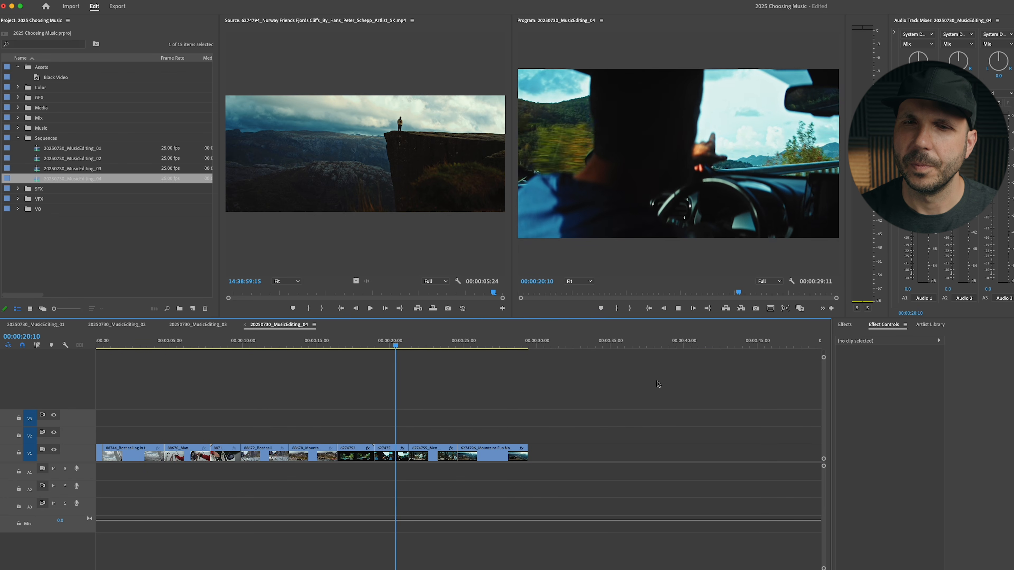
{"action": "key", "text": "equal"}
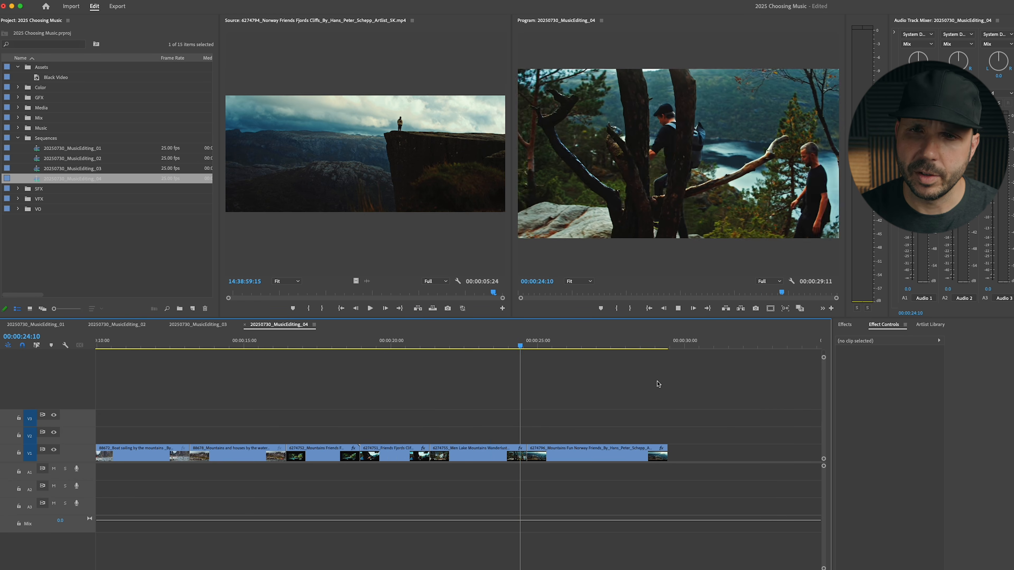
{"action": "key", "text": "backslash"}
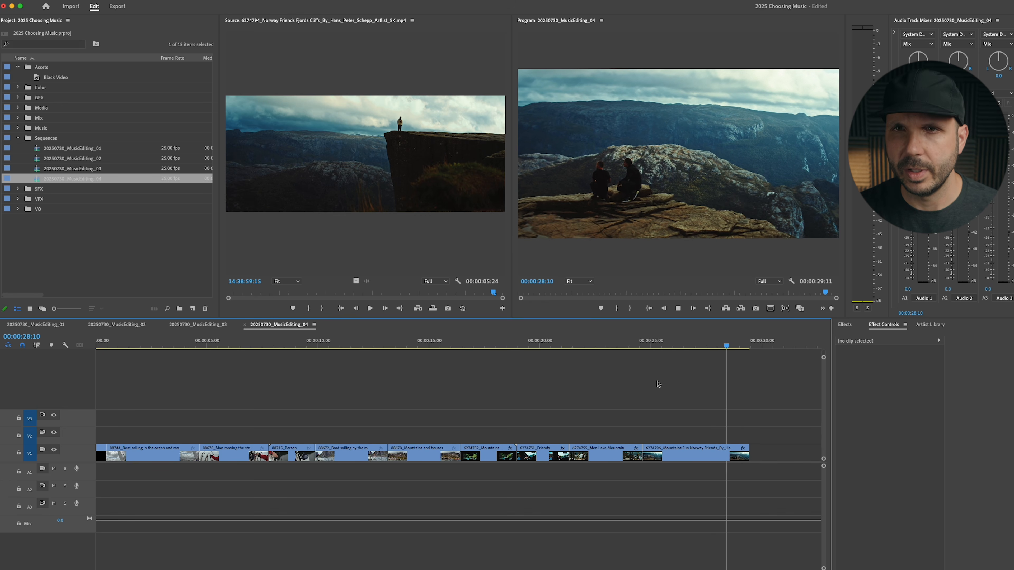
{"action": "key", "text": "w"}
{"action": "key", "text": "backslash"}
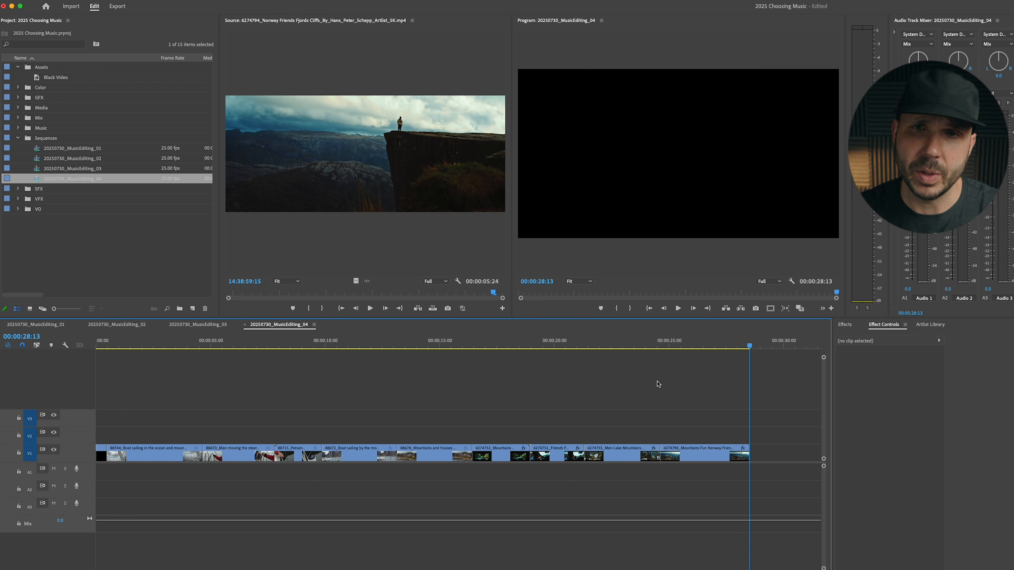
{"action": "left_click_drag", "start_coordinate": [670, 351], "coordinate": [407, 365]}
{"action": "key", "text": "super+s"}
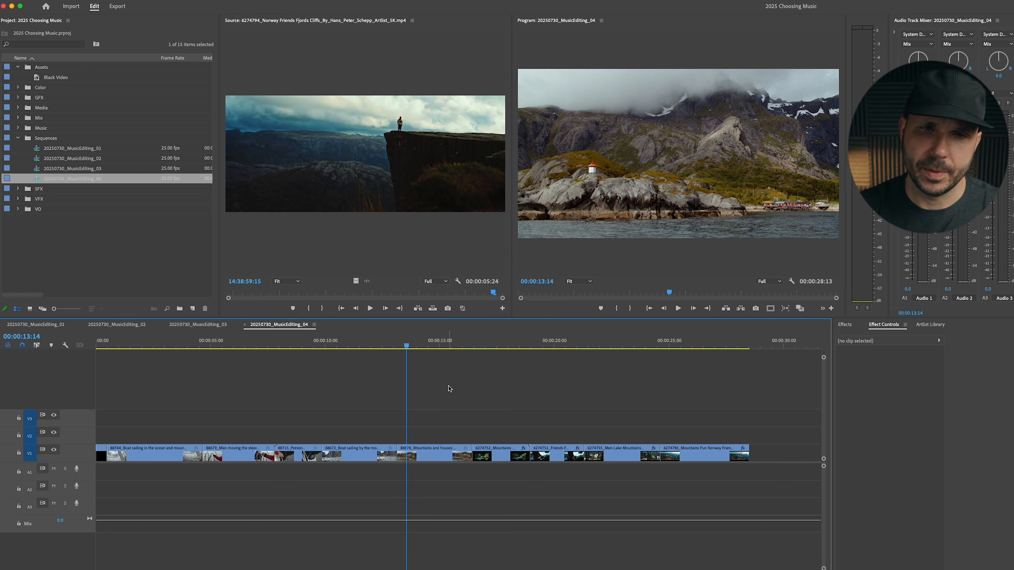
- Scrub through the trimmed montage and return the playhead to the opening sailing clip at 00:00:02:20
{"action": "left_click", "coordinate": [371, 341]}
{"action": "left_click_drag", "start_coordinate": [360, 346], "coordinate": [424, 349]}
{"action": "left_click_drag", "start_coordinate": [493, 345], "coordinate": [89, 367]}
{"action": "scroll", "coordinate": [229, 372], "scroll_direction": "down", "scroll_amount": 1}
{"action": "left_click", "coordinate": [159, 345]}
{"action": "scroll", "coordinate": [246, 389], "scroll_direction": "down", "scroll_amount": 2}
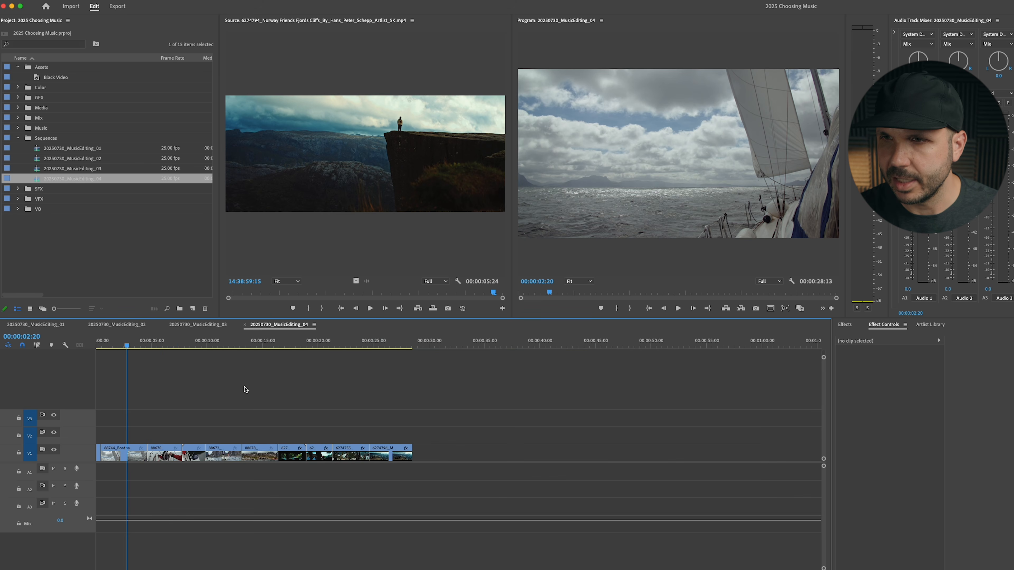
{"action": "scroll", "coordinate": [267, 395], "scroll_direction": "up", "scroll_amount": 2}
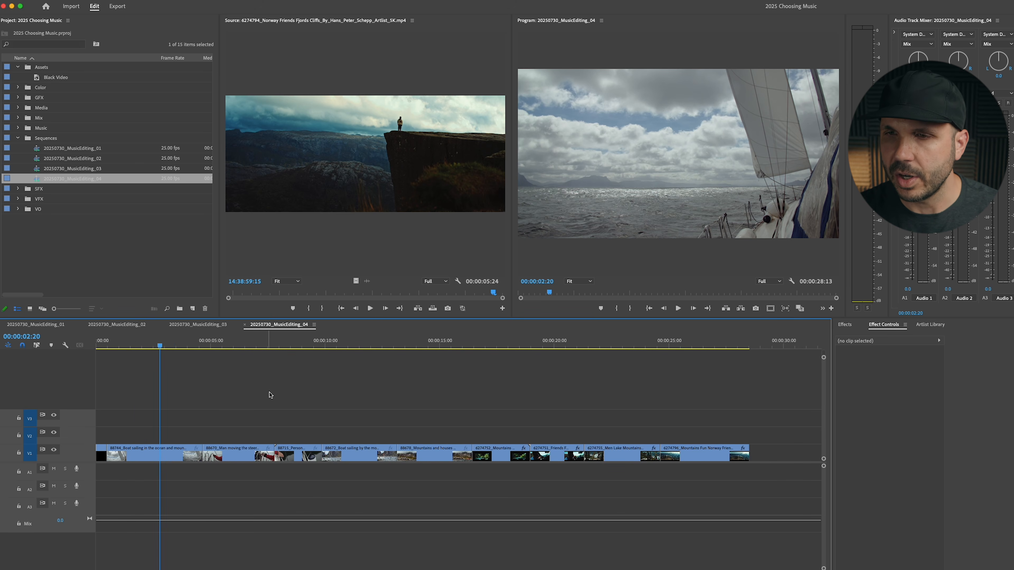
- Bring up the Artlist sound effects library, widen its area and save the project
{"action": "left_click", "coordinate": [937, 327]}
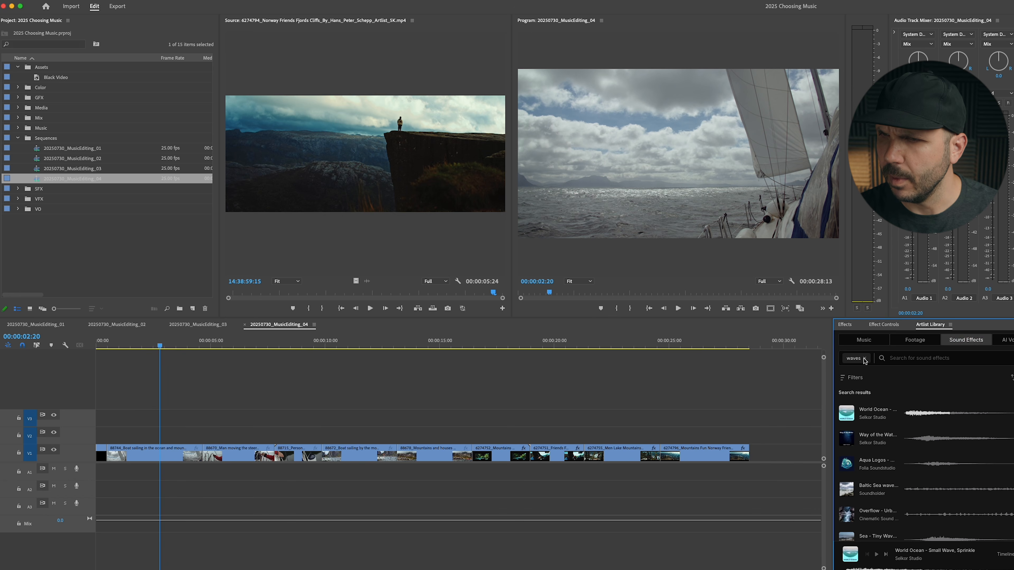
{"action": "left_click_drag", "start_coordinate": [833, 378], "coordinate": [767, 377]}
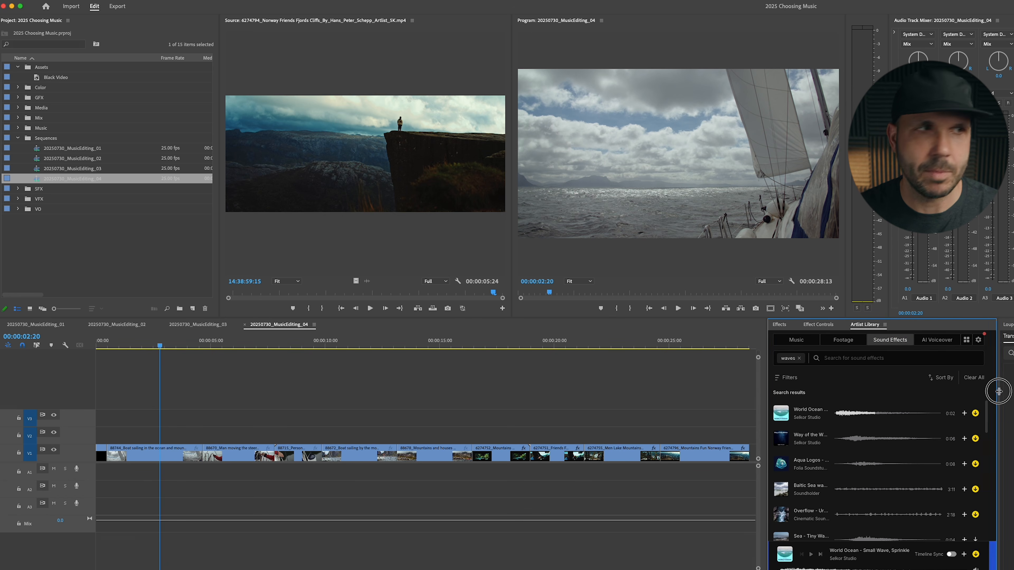
{"action": "left_click", "coordinate": [632, 386]}
{"action": "key", "text": "super+s"}
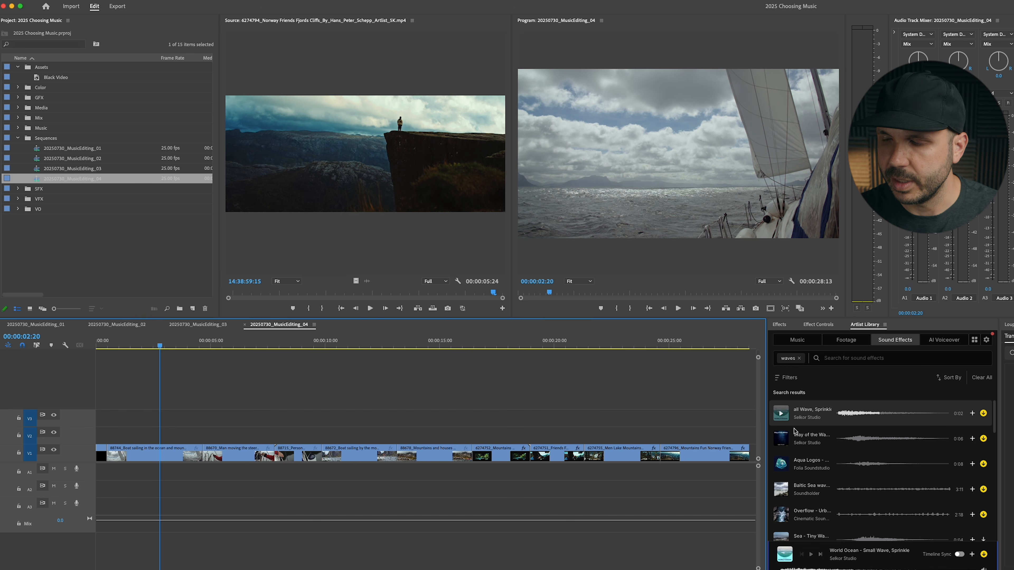
- Preview the Baltic Sea waves sound effect among the "waves" results
{"action": "scroll", "coordinate": [794, 430], "scroll_direction": "down", "scroll_amount": 1}
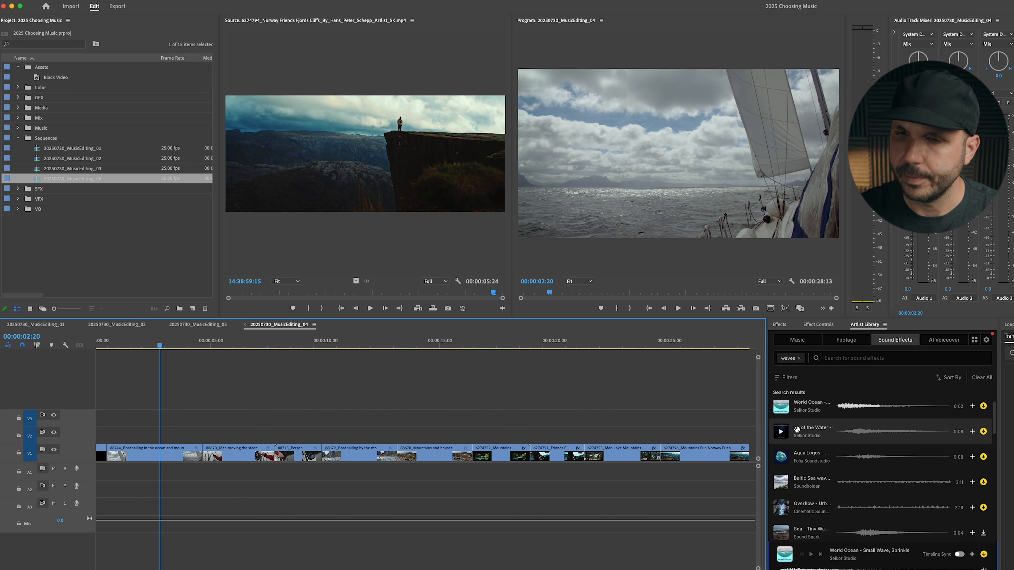
{"action": "left_click", "coordinate": [782, 484]}
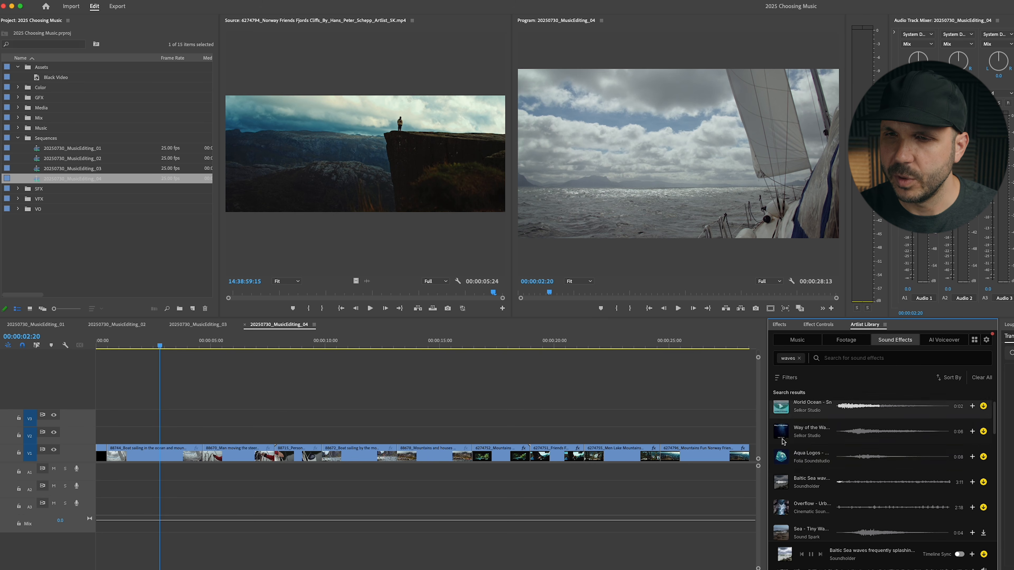
{"action": "scroll", "coordinate": [780, 446], "scroll_direction": "up", "scroll_amount": 1}
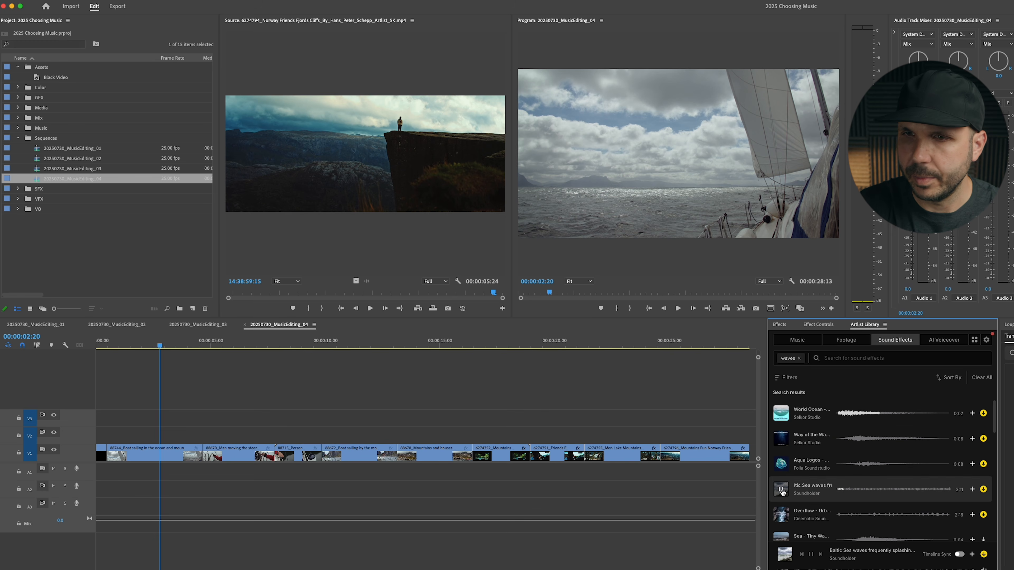
- Search the sound effects for "sailing" and preview the Smooth Sailing, Scenic Route, Yellowstone Ambience and Greece Ambience results
{"action": "left_click", "coordinate": [799, 358]}
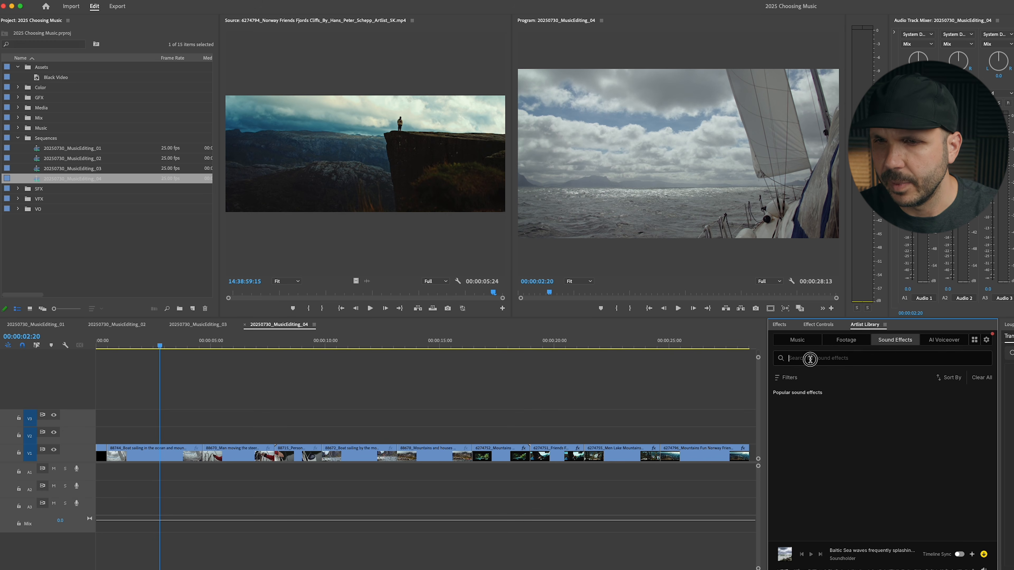
{"action": "type", "text": "sailing"}
{"action": "key", "text": "Return"}
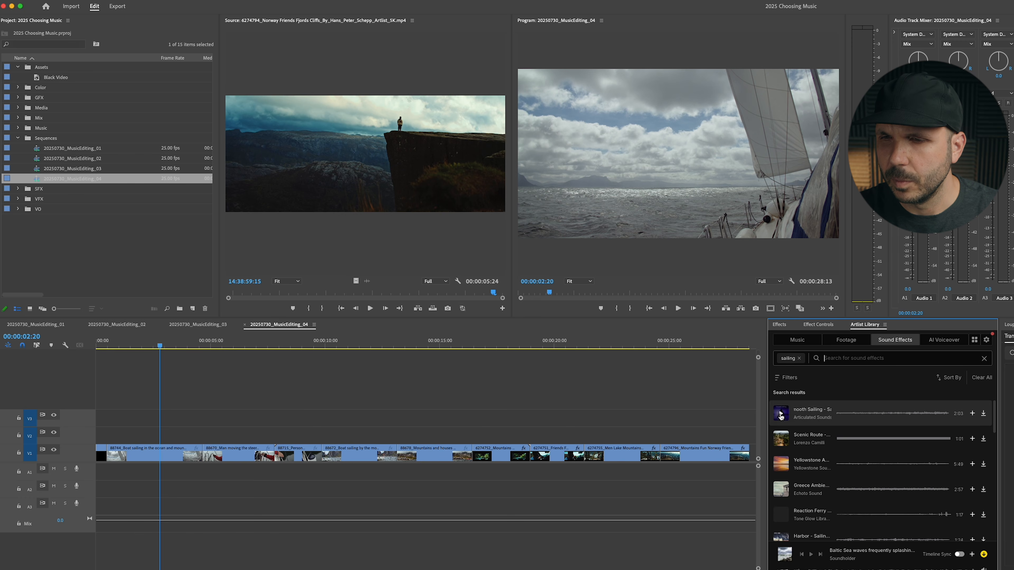
{"action": "left_click", "coordinate": [780, 413]}
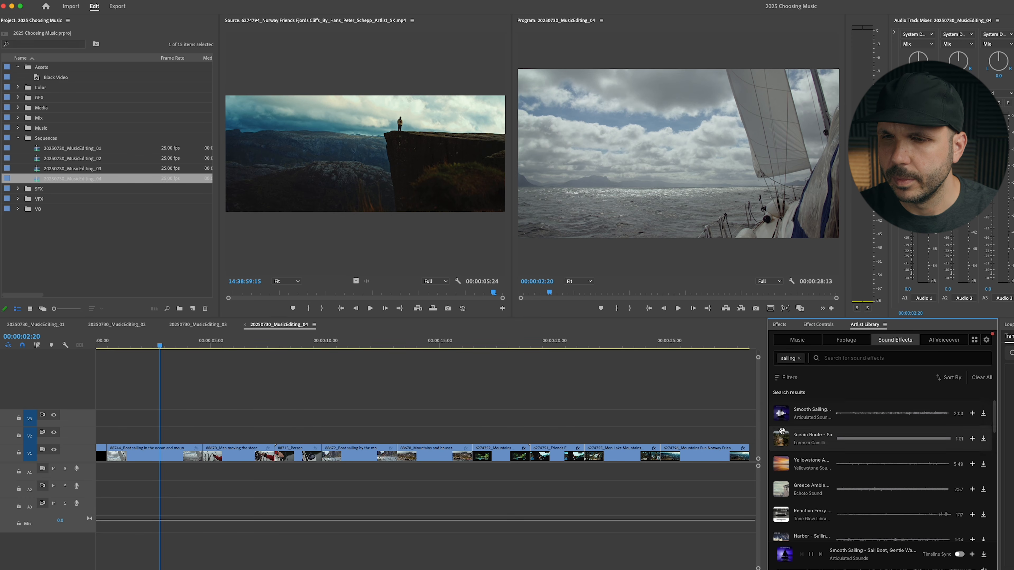
{"action": "left_click", "coordinate": [781, 439]}
{"action": "scroll", "coordinate": [781, 439], "scroll_direction": "down", "scroll_amount": 1}
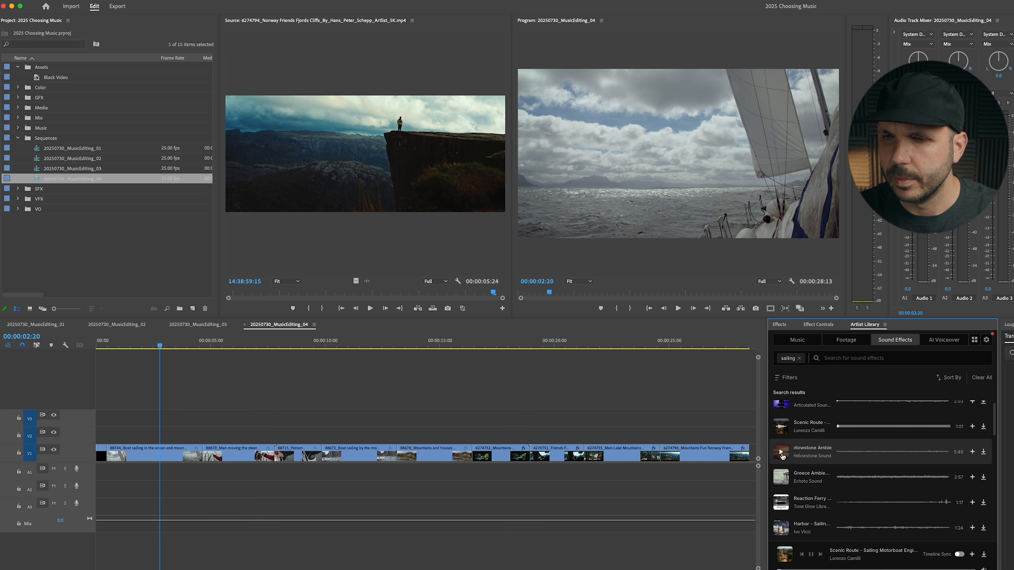
{"action": "scroll", "coordinate": [781, 452], "scroll_direction": "down", "scroll_amount": 1}
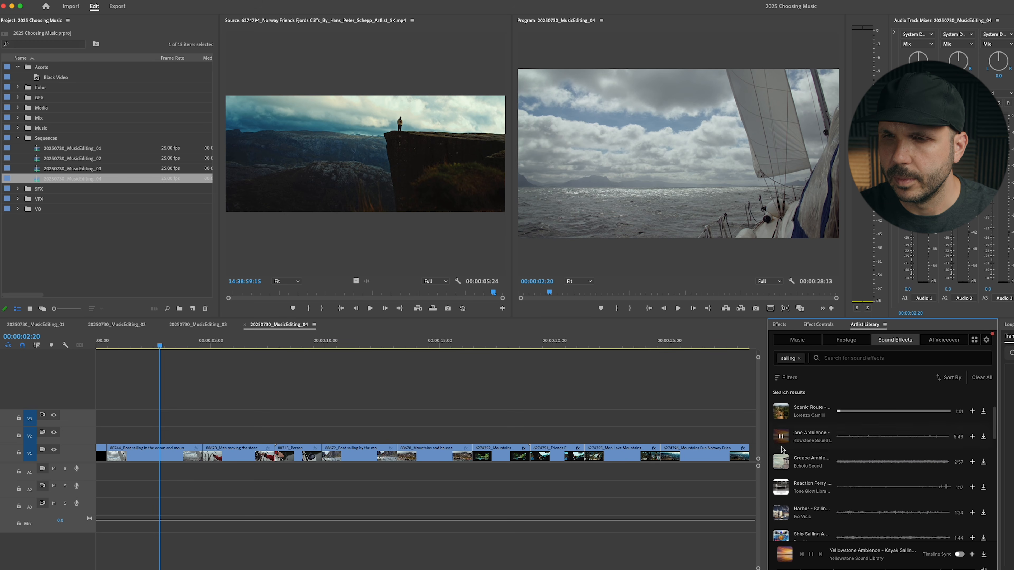
{"action": "left_click", "coordinate": [781, 461]}
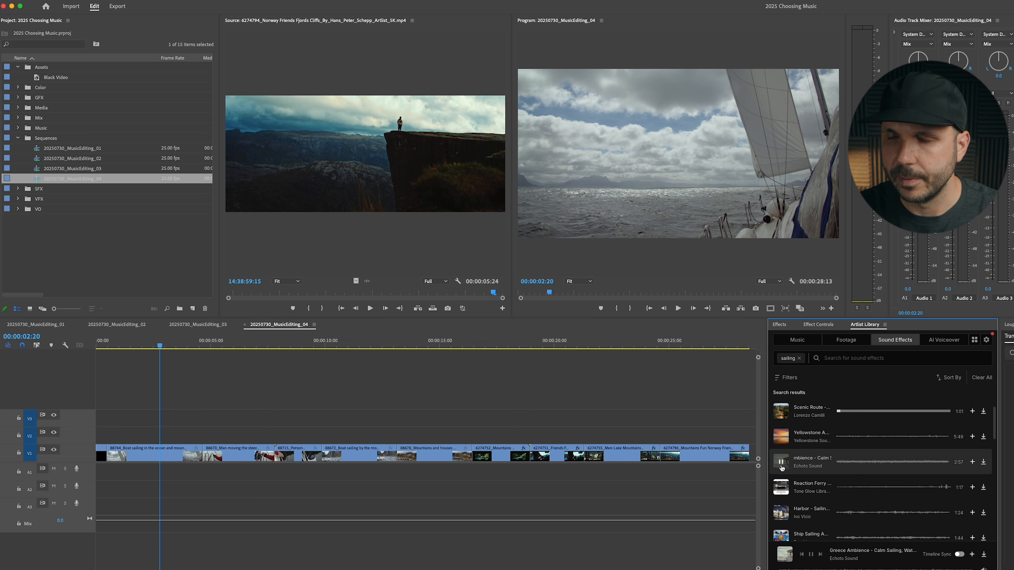
{"action": "scroll", "coordinate": [782, 467], "scroll_direction": "down", "scroll_amount": 1}
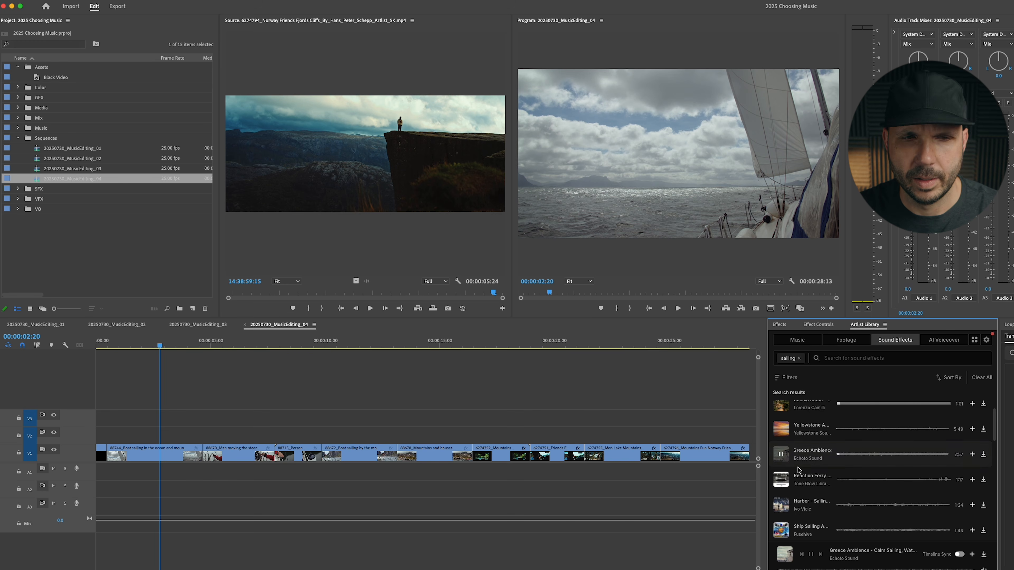
- Add the Greece Ambience calm sailing sound to audio track A1, starting with the opening sailing clip
{"action": "left_click_drag", "start_coordinate": [789, 463], "coordinate": [110, 471]}
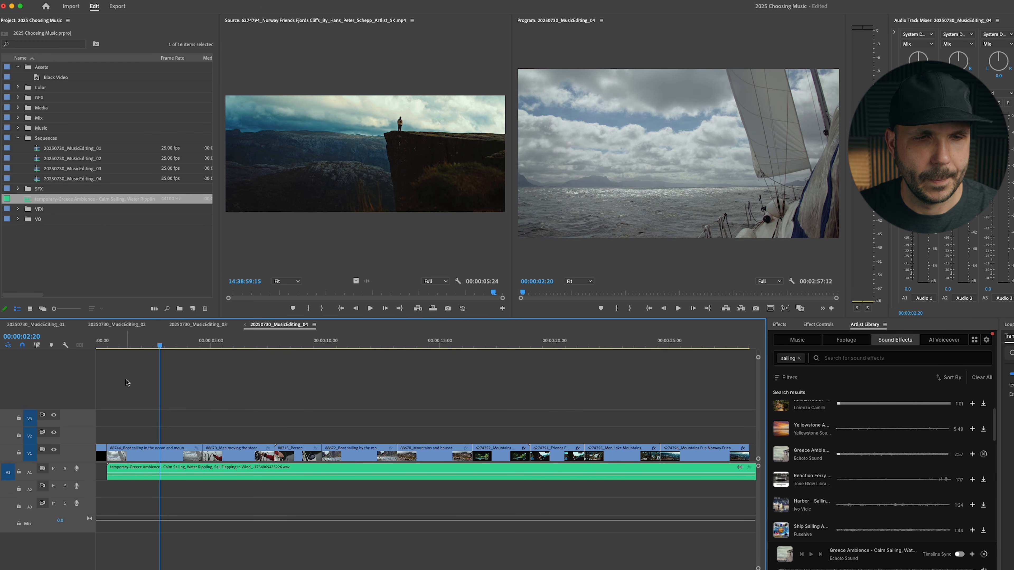
{"action": "left_click", "coordinate": [102, 344]}
{"action": "key", "text": "minus"}
{"action": "key", "text": "minus"}
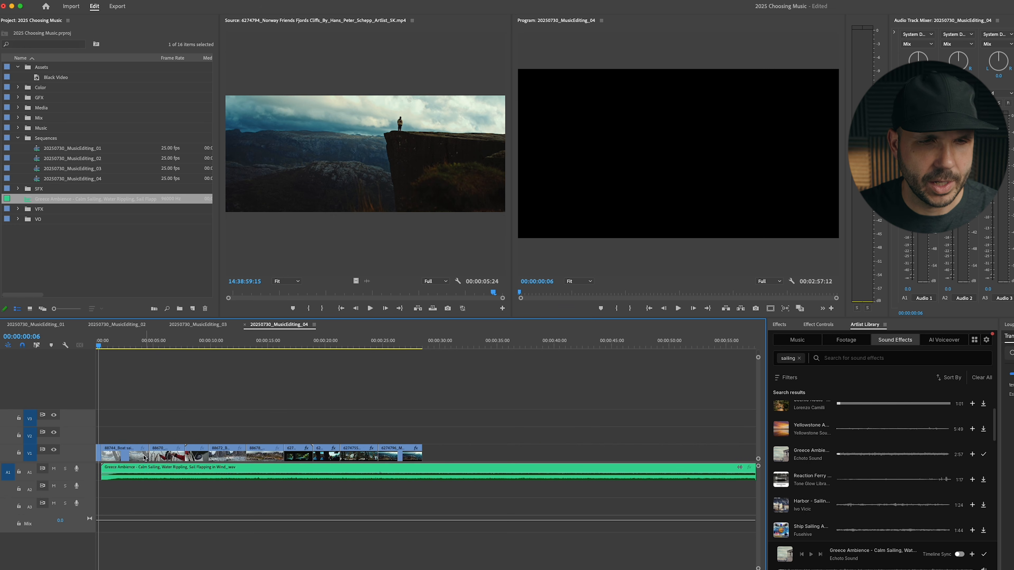
- Trim about two seconds off the start of the Greece Ambience sound and give it a fade-in of about half a second
{"action": "key", "text": "space"}
{"action": "key", "text": "equal"}
{"action": "key", "text": "equal"}
{"action": "mouse_move", "coordinate": [114, 477]}
{"action": "mouse_move", "coordinate": [106, 468]}
{"action": "left_mouse_down"}
{"action": "mouse_move", "coordinate": [154, 471]}
{"action": "mouse_move", "coordinate": [120, 473]}
{"action": "left_mouse_up"}
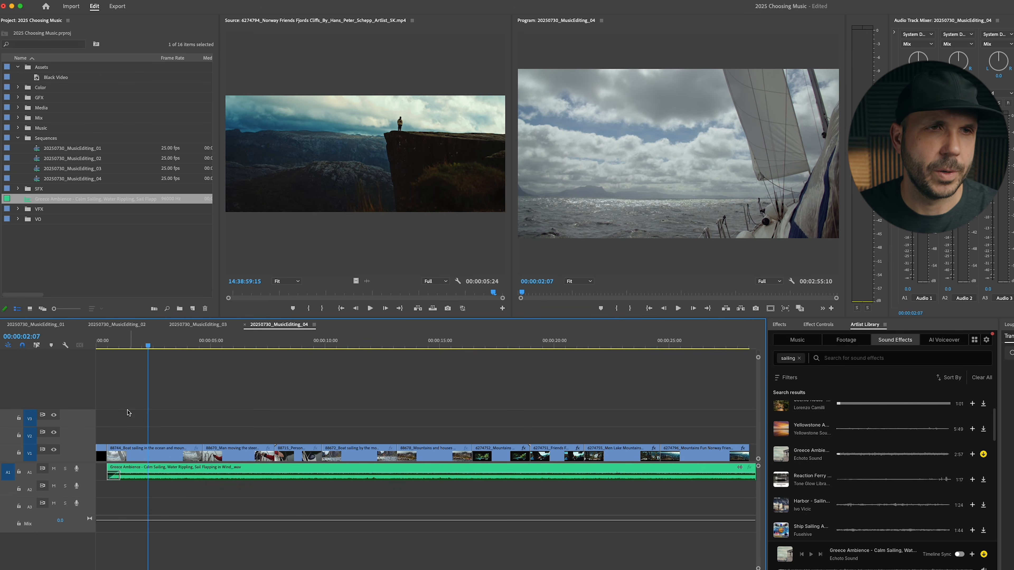
{"action": "left_click", "coordinate": [106, 347]}
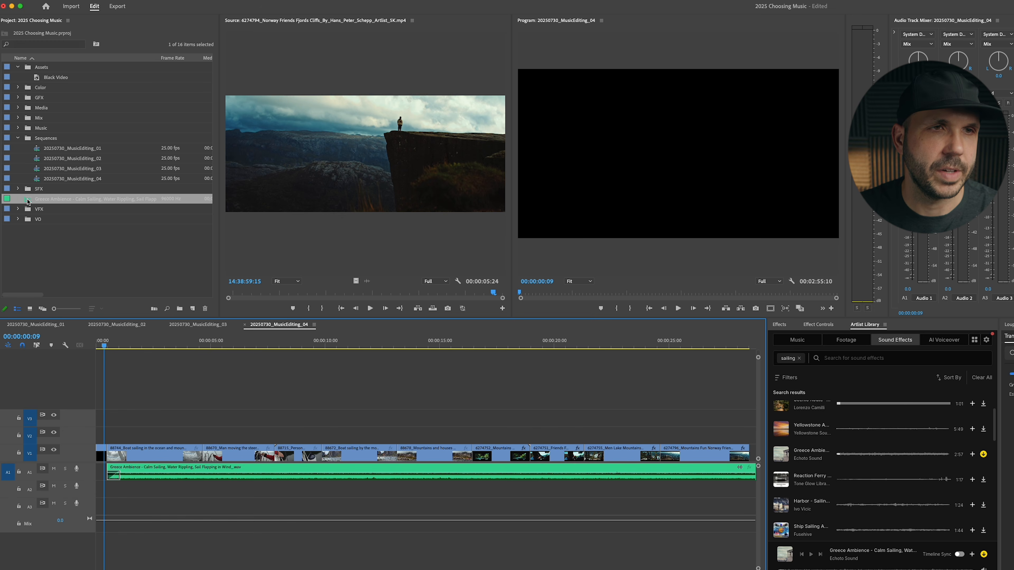
- Move the Greece Ambience audio file into the SFX bin and collapse the Sequences and Assets bins
{"action": "left_click", "coordinate": [35, 217]}
{"action": "left_click_drag", "start_coordinate": [25, 197], "coordinate": [28, 189]}
{"action": "left_click", "coordinate": [18, 138]}
{"action": "left_click", "coordinate": [19, 67]}
{"action": "left_click", "coordinate": [183, 378]}
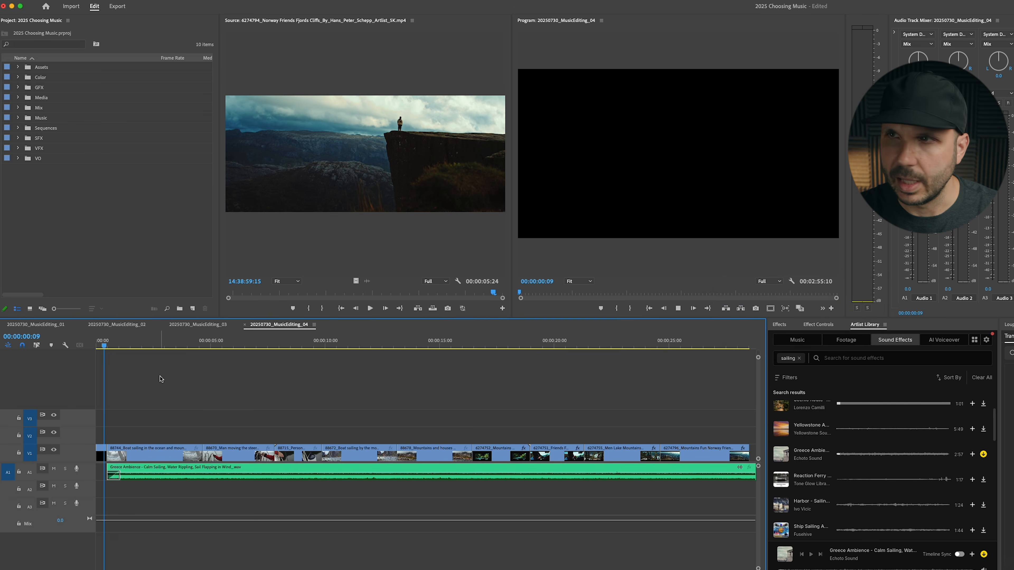
- Play the sailing section, cut the Greece Ambience sound where the driving clip begins and delete the remainder
{"action": "key", "text": "space"}
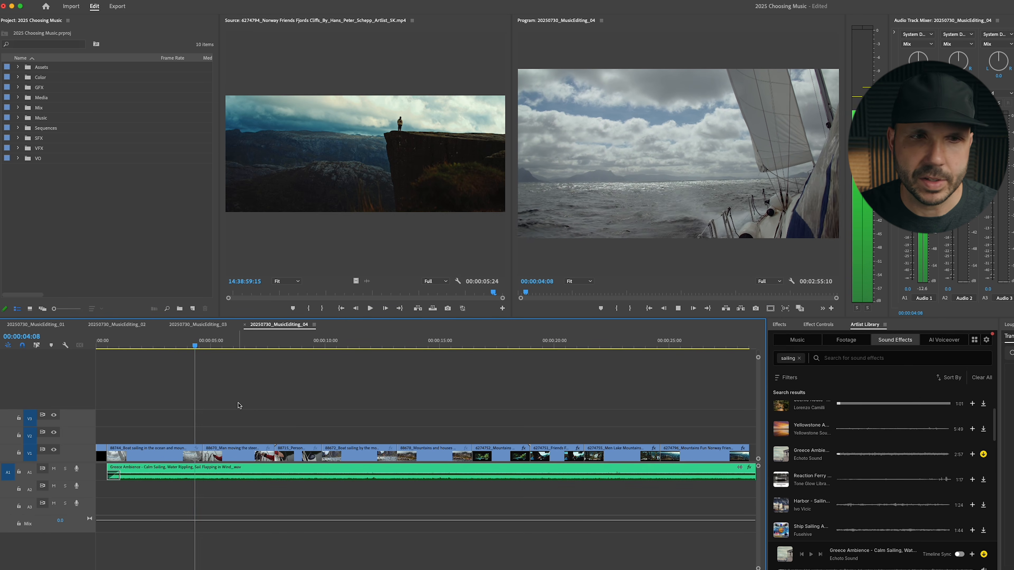
{"action": "key", "text": "minus"}
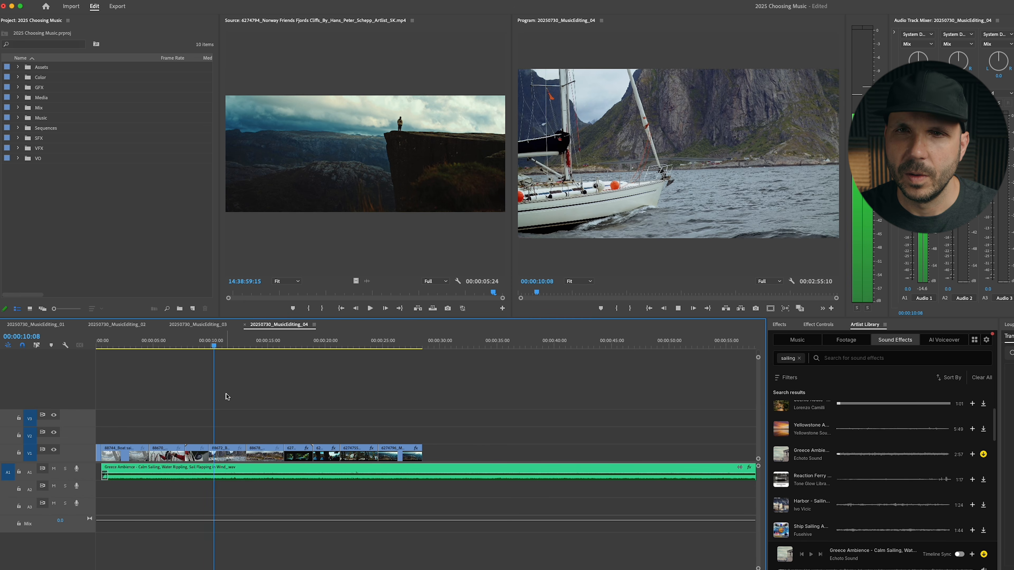
{"action": "left_click", "coordinate": [236, 344]}
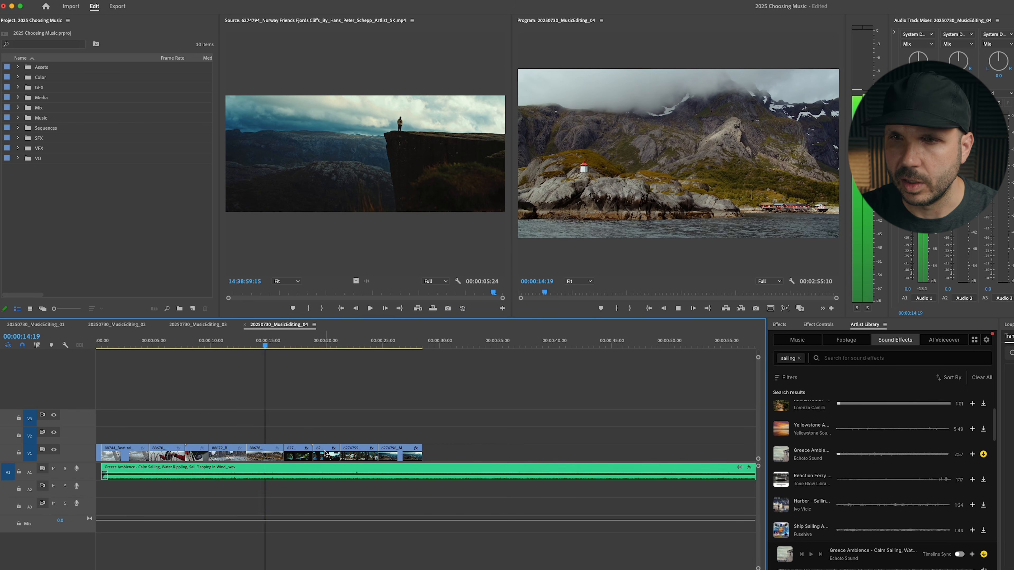
{"action": "key", "text": "super+k"}
{"action": "left_click", "coordinate": [305, 472]}
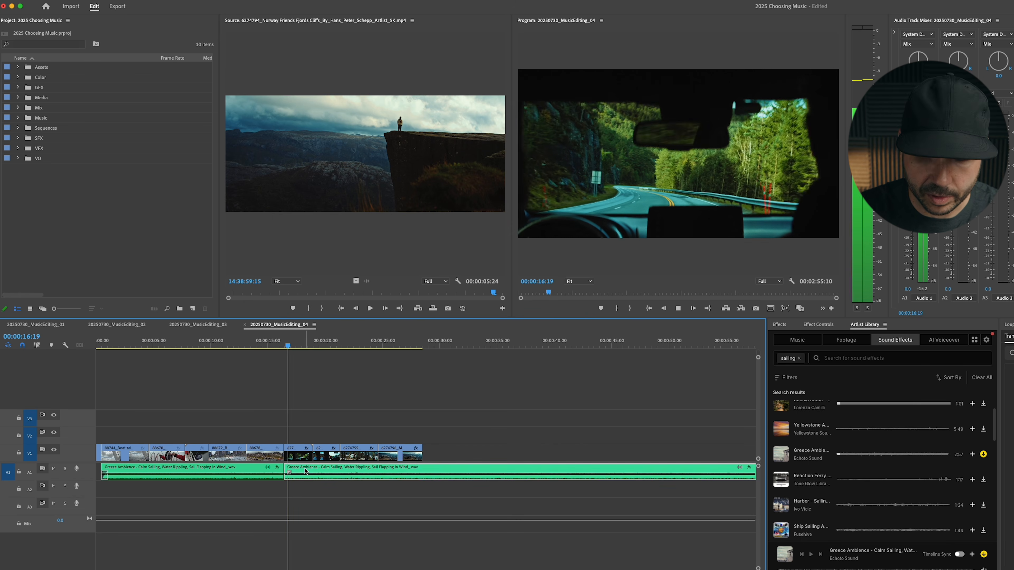
{"action": "key", "text": "Delete"}
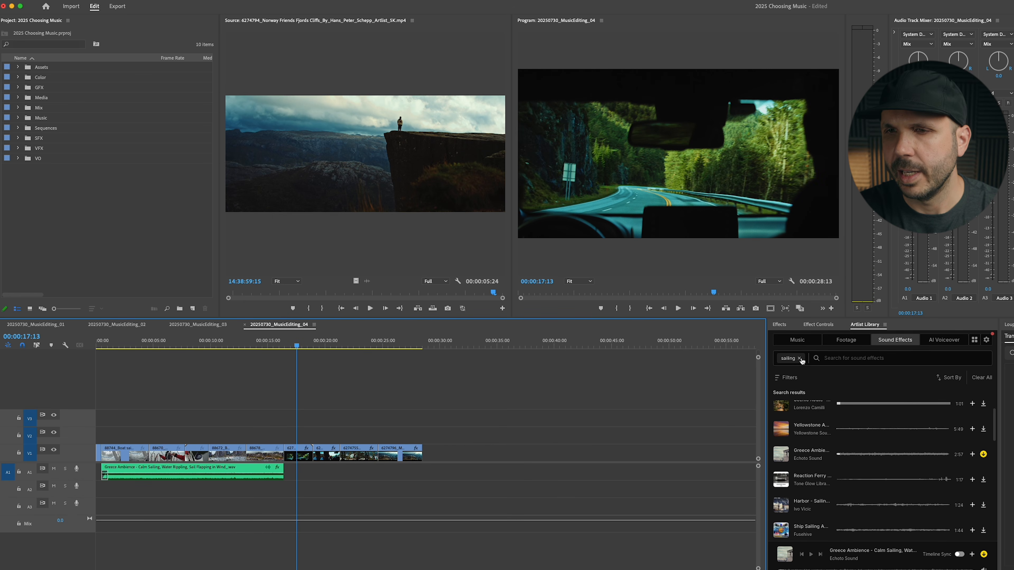
- Replace the sailing search in the sound effects library with a search for "seagulls distant"
{"action": "left_click", "coordinate": [799, 359]}
{"action": "type", "text": "seagu"}
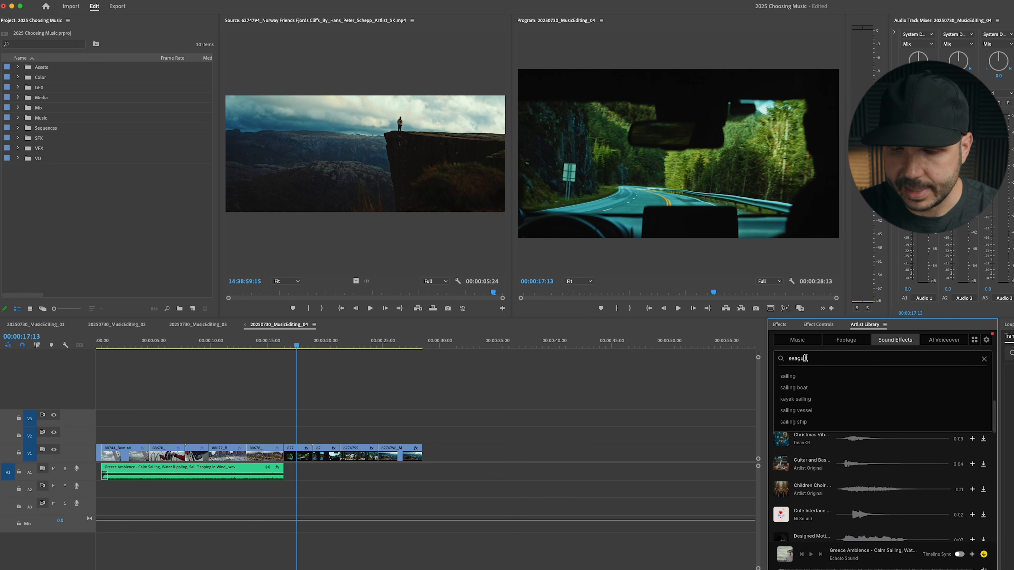
{"action": "type", "text": "lls distan"}
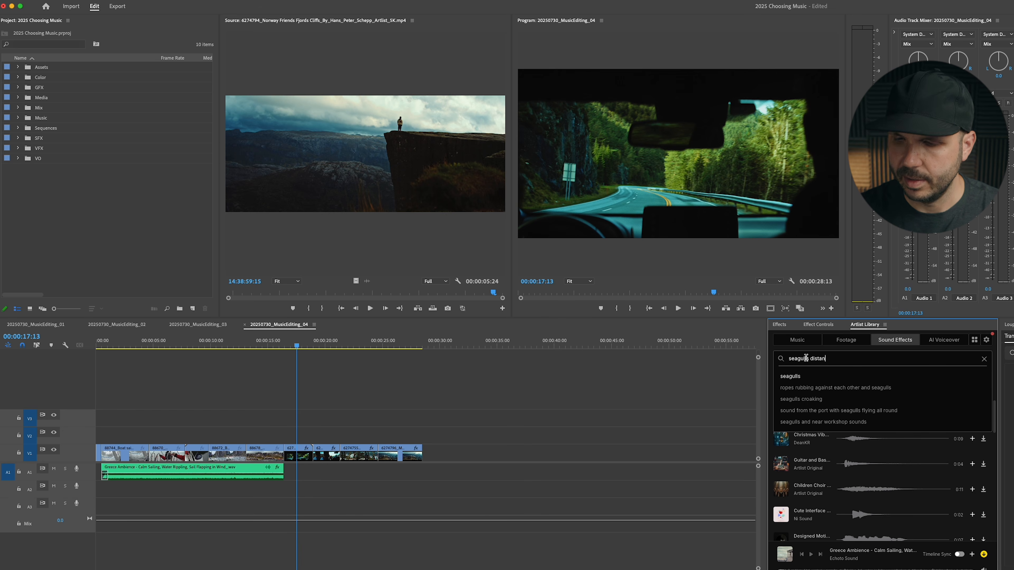
{"action": "type", "text": "ce"}
{"action": "key", "text": "BackSpace"}
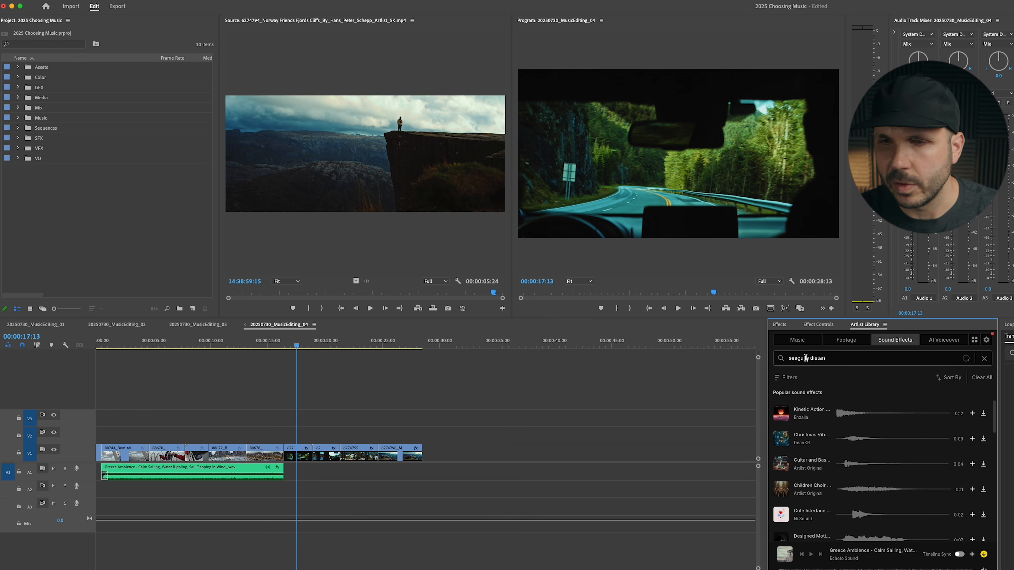
{"action": "type", "text": "t"}
{"action": "key", "text": "Return"}
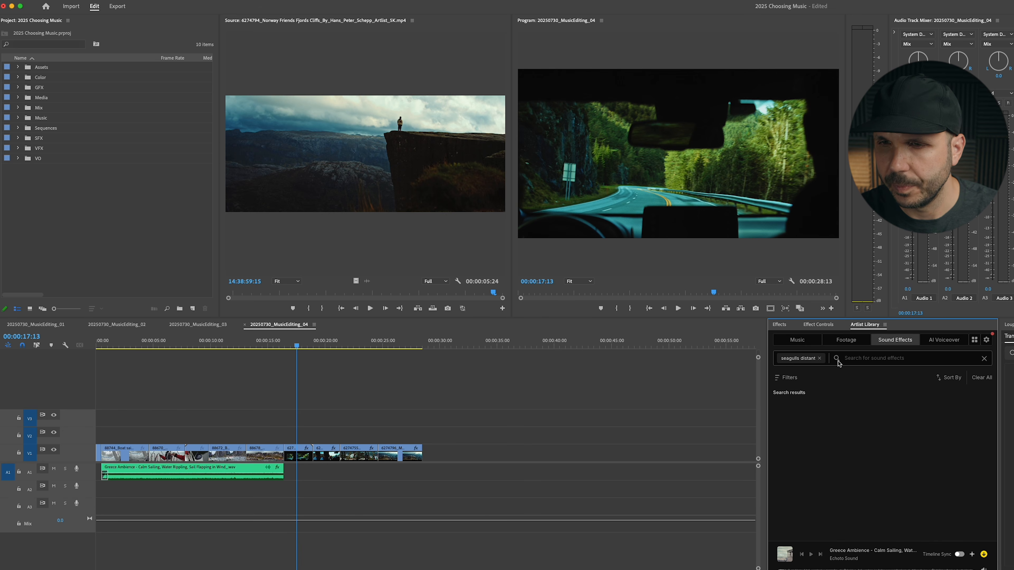
- Park the playhead past the end of the montage and preview the Canada seashore, Harbor seaside and Seattle Ambiences sounds
{"action": "left_click", "coordinate": [440, 342]}
{"action": "left_click", "coordinate": [782, 414]}
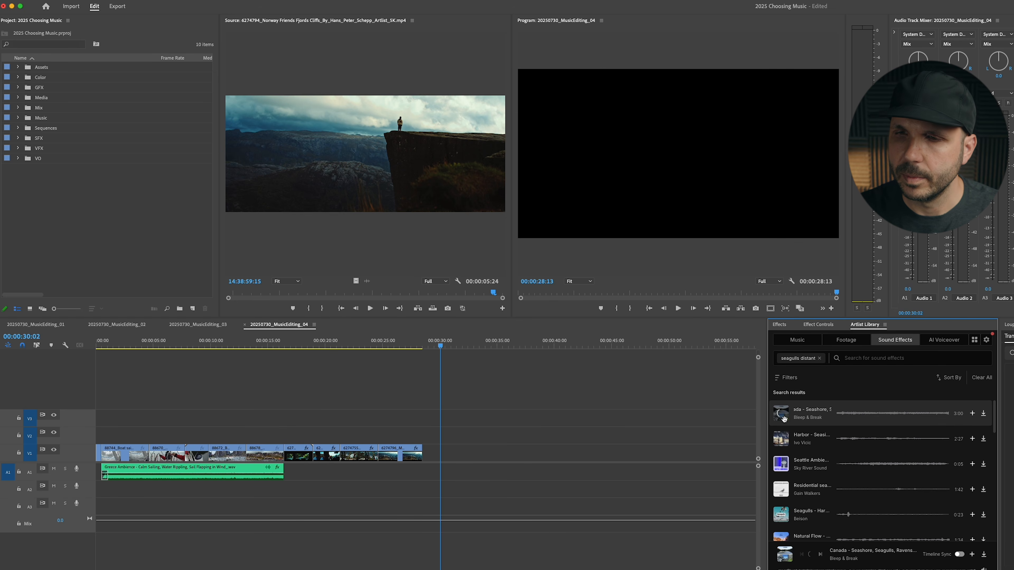
{"action": "left_click", "coordinate": [781, 439]}
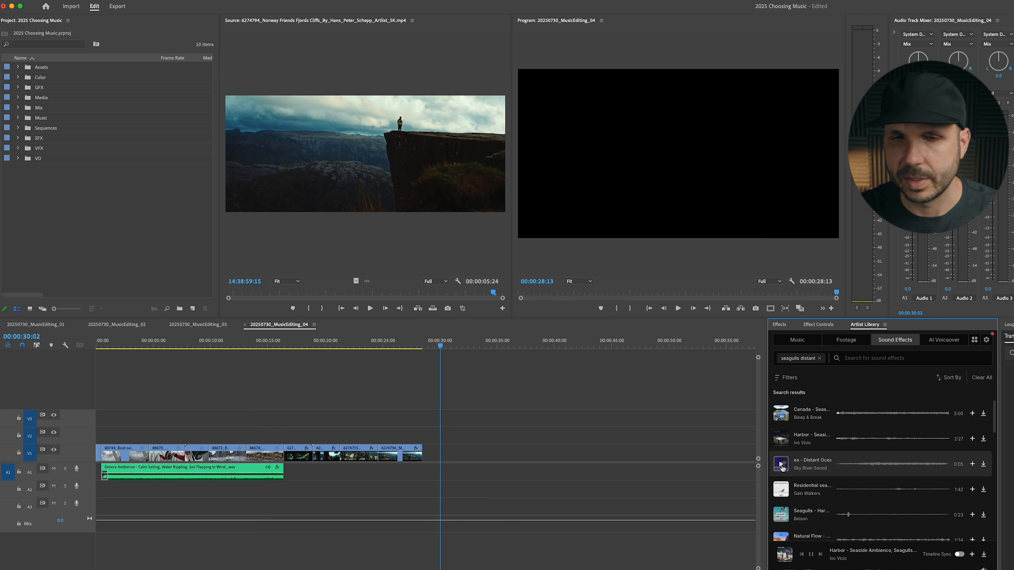
{"action": "left_click", "coordinate": [782, 465]}
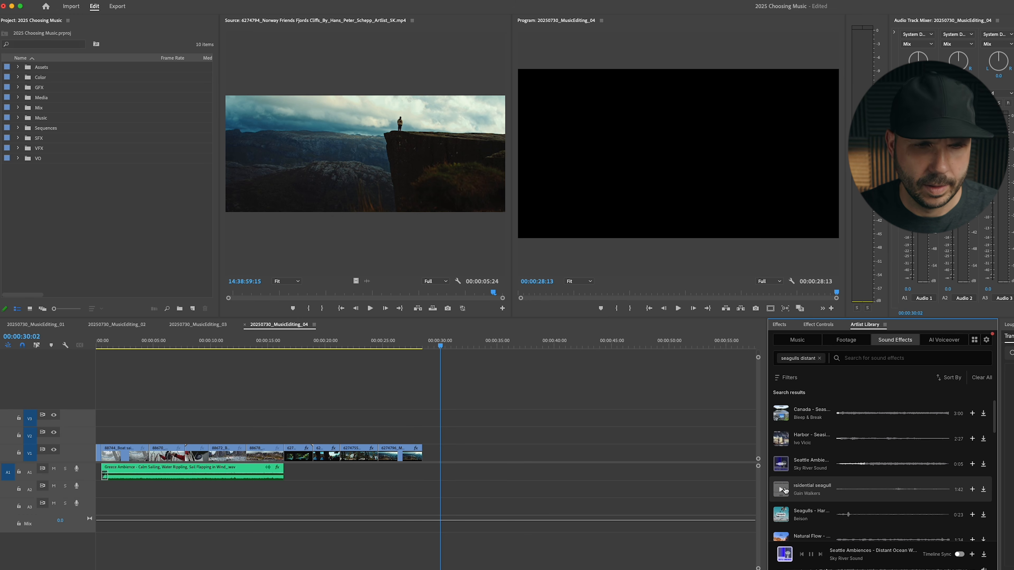
- Add the Seattle Ambiences distant ocean waves and seagulls sound to audio track A2 under the end of the sailing section
{"action": "left_click_drag", "start_coordinate": [804, 467], "coordinate": [439, 473]}
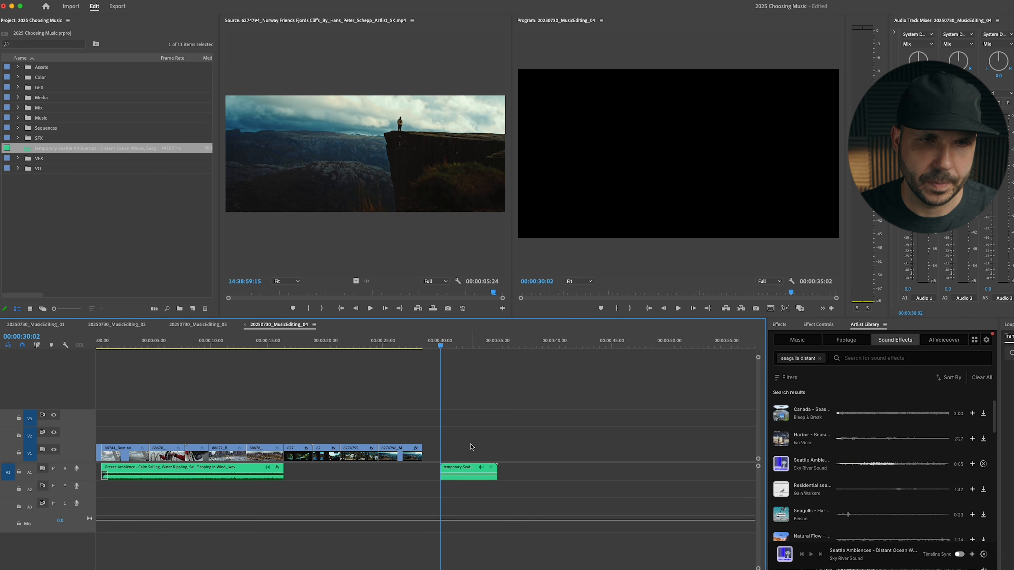
{"action": "left_click_drag", "start_coordinate": [465, 479], "coordinate": [255, 495]}
{"action": "left_click", "coordinate": [245, 342]}
{"action": "key", "text": "="}
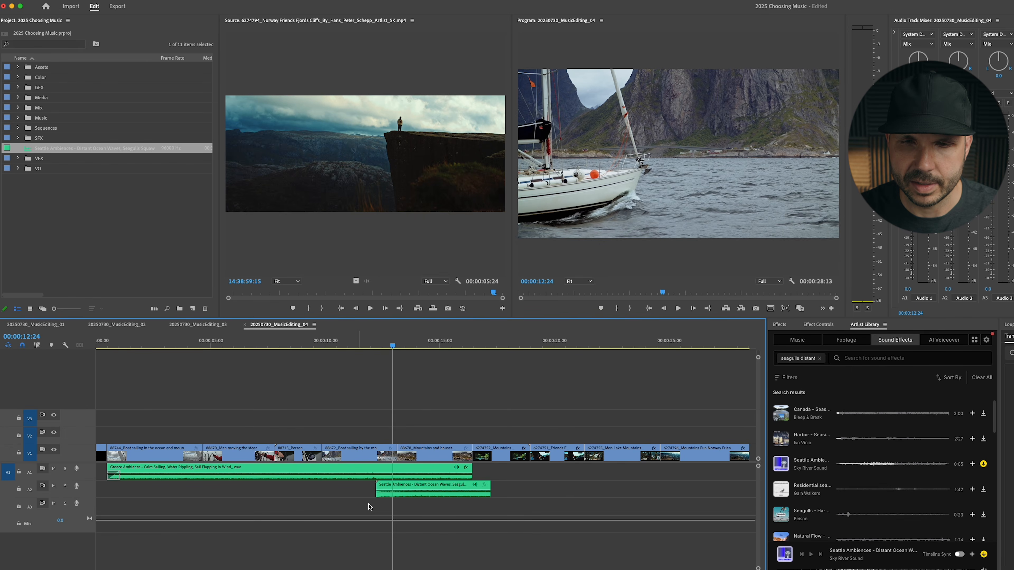
- Trim the seagull sound's start to the mountains-and-houses clip, extend its end slightly further past the first driving cut and play it back
{"action": "left_click_drag", "start_coordinate": [374, 497], "coordinate": [397, 497]}
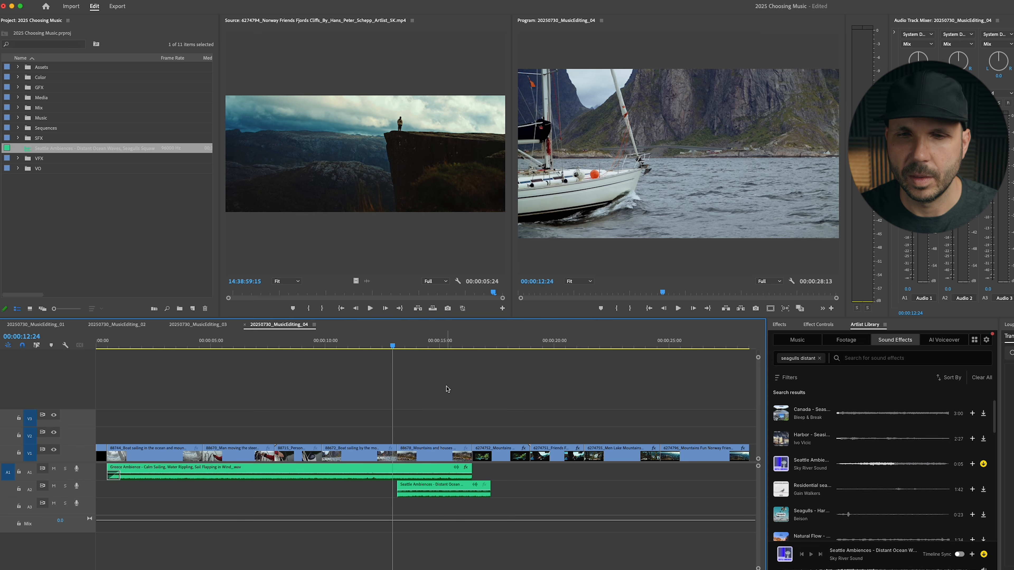
{"action": "left_click", "coordinate": [445, 344]}
{"action": "left_click_drag", "start_coordinate": [490, 492], "coordinate": [497, 492]}
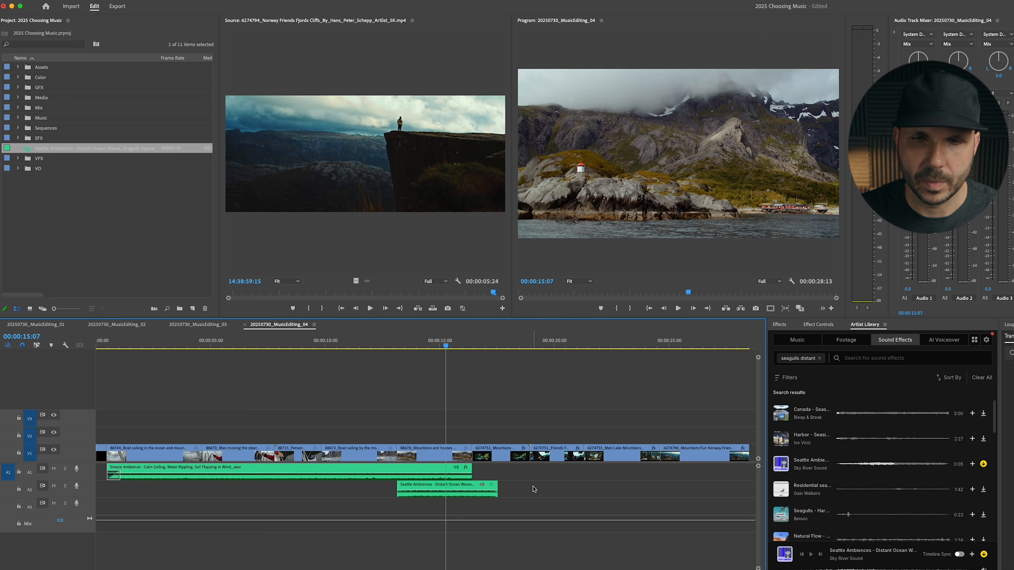
{"action": "key", "text": "minus"}
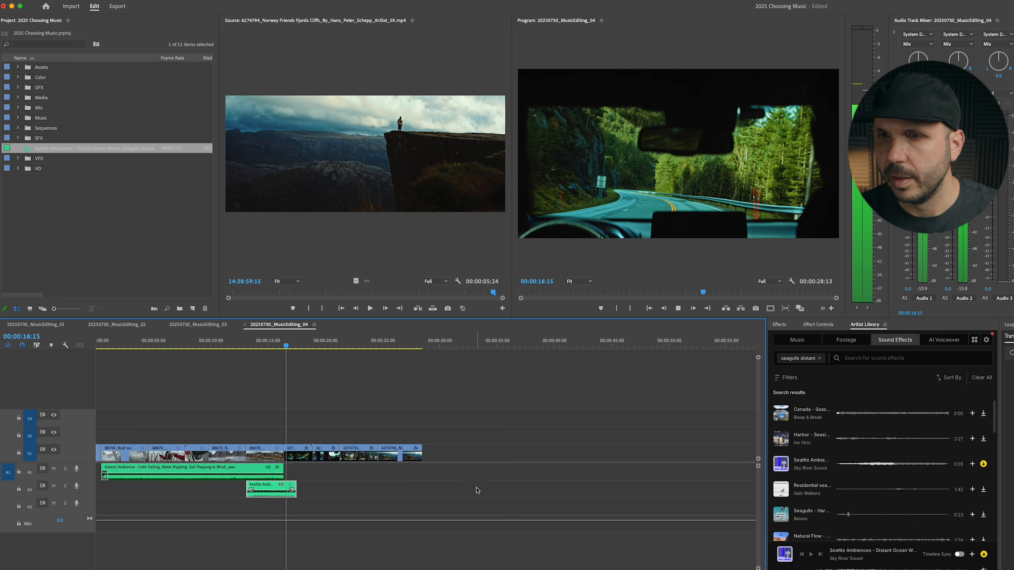
{"action": "key", "text": "equal"}
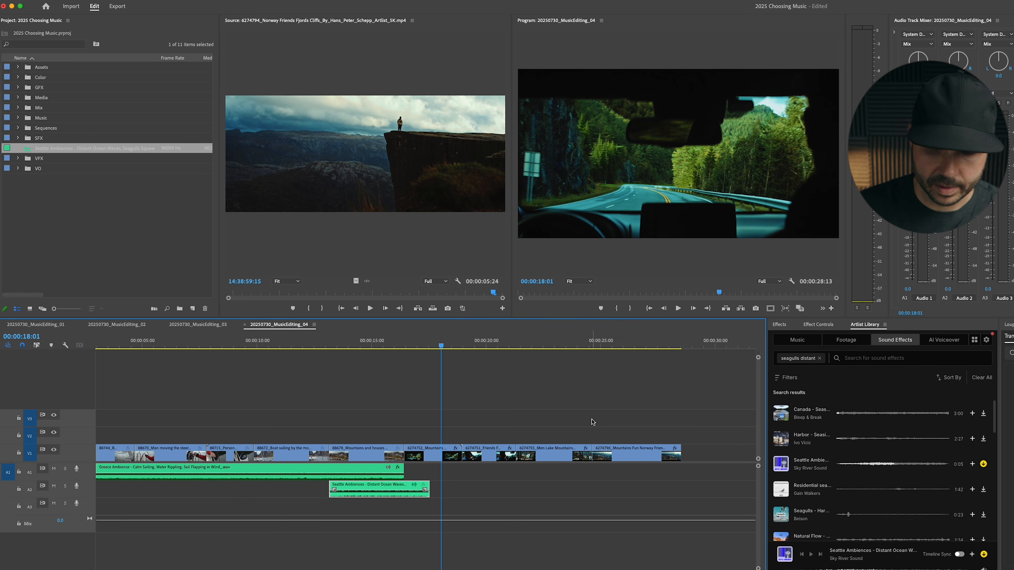
{"action": "left_click", "coordinate": [592, 422]}
{"action": "key", "text": "minus"}
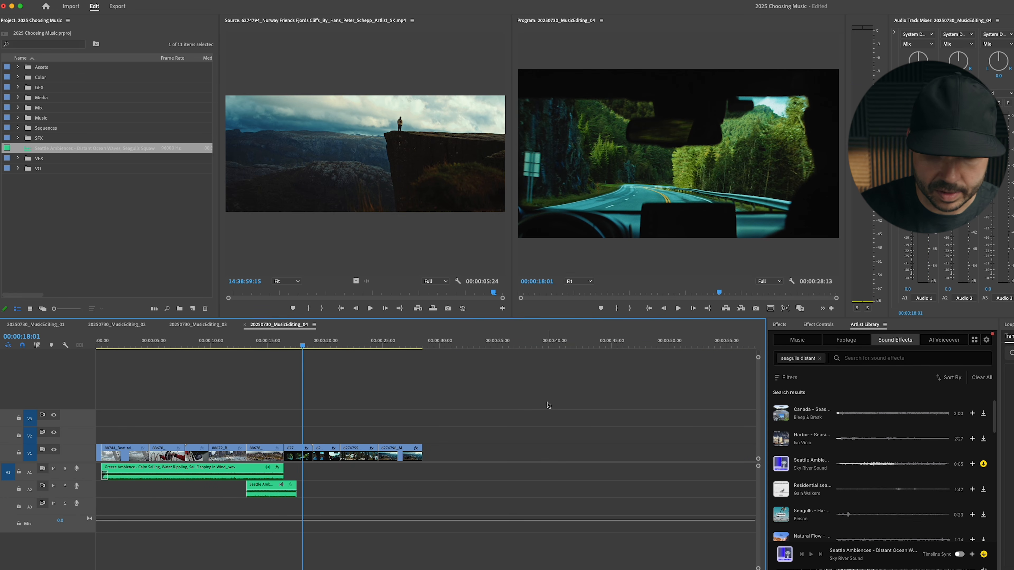
- Search the sound effects for "car highway" and preview the Hyundai Kona and Everywhere Ambiences car interior results
{"action": "left_click", "coordinate": [819, 357]}
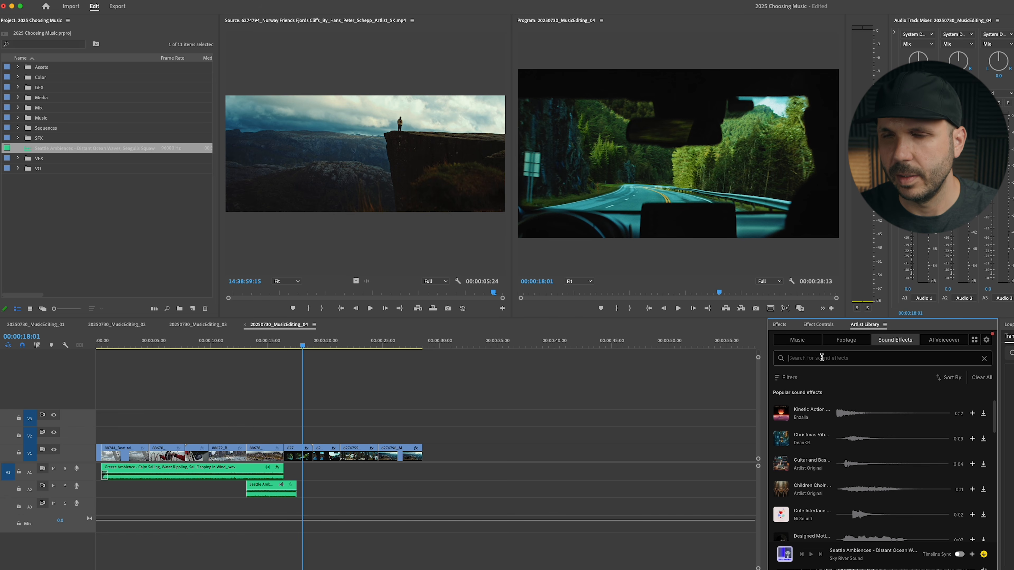
{"action": "type", "text": "car highway"}
{"action": "key", "text": "Return"}
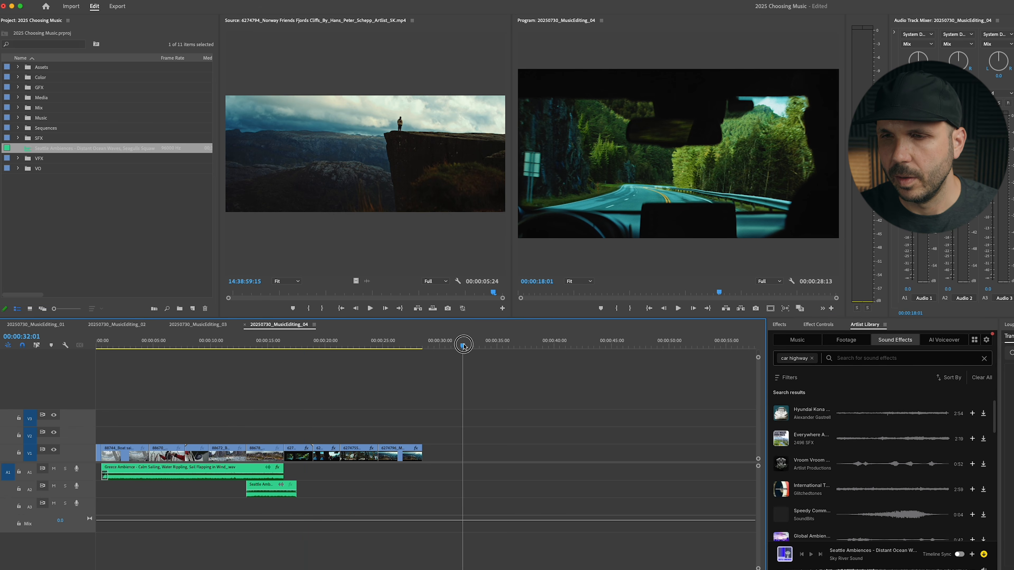
{"action": "left_click", "coordinate": [462, 343]}
{"action": "left_click", "coordinate": [781, 416]}
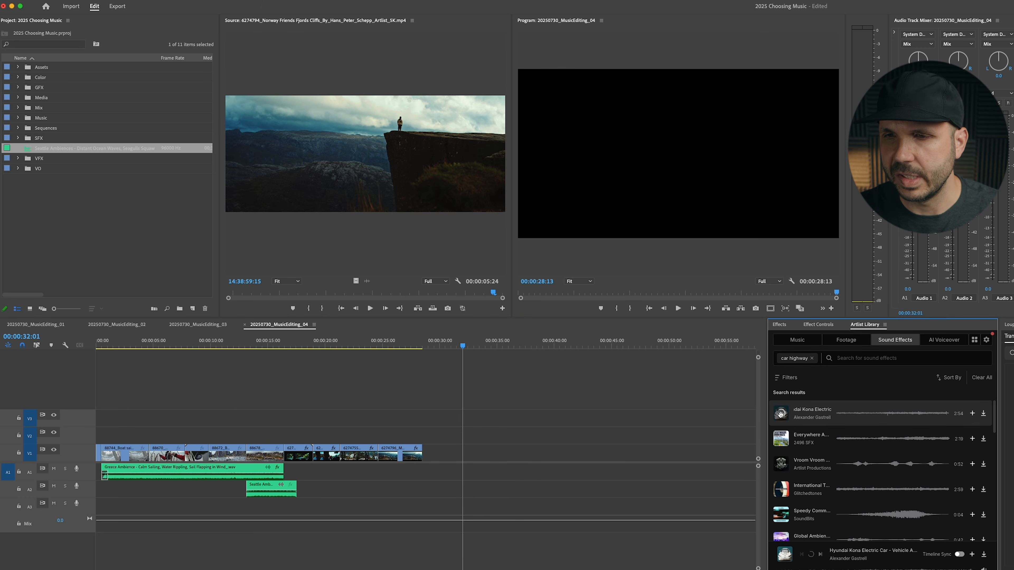
{"action": "left_click", "coordinate": [859, 415]}
{"action": "left_click", "coordinate": [781, 439]}
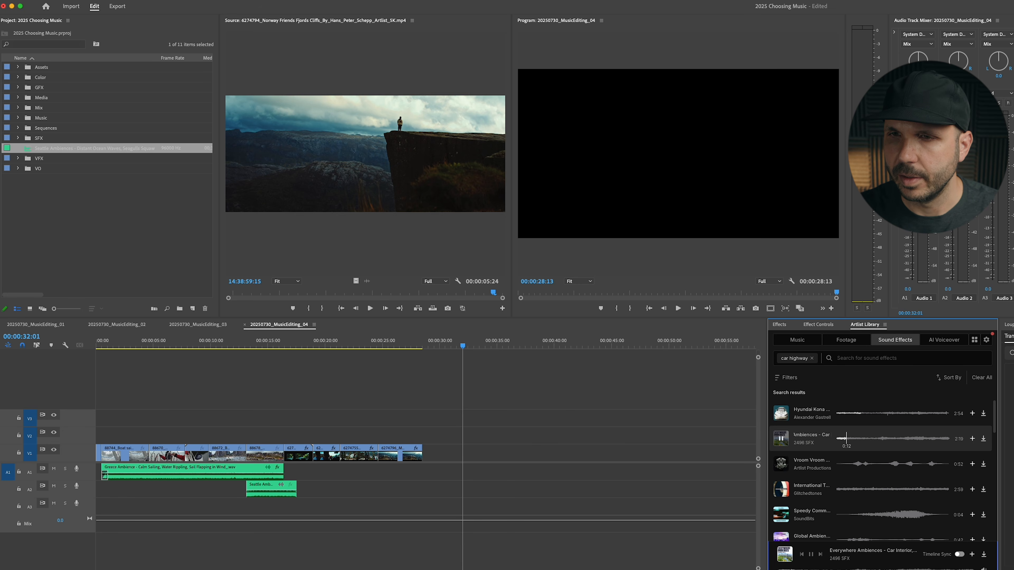
- Refine the search to "car highway interior" and preview the Renault Kangoo and City Action car ambience results
{"action": "left_click", "coordinate": [812, 357]}
{"action": "type", "text": "car highway interior"}
{"action": "key", "text": "Return"}
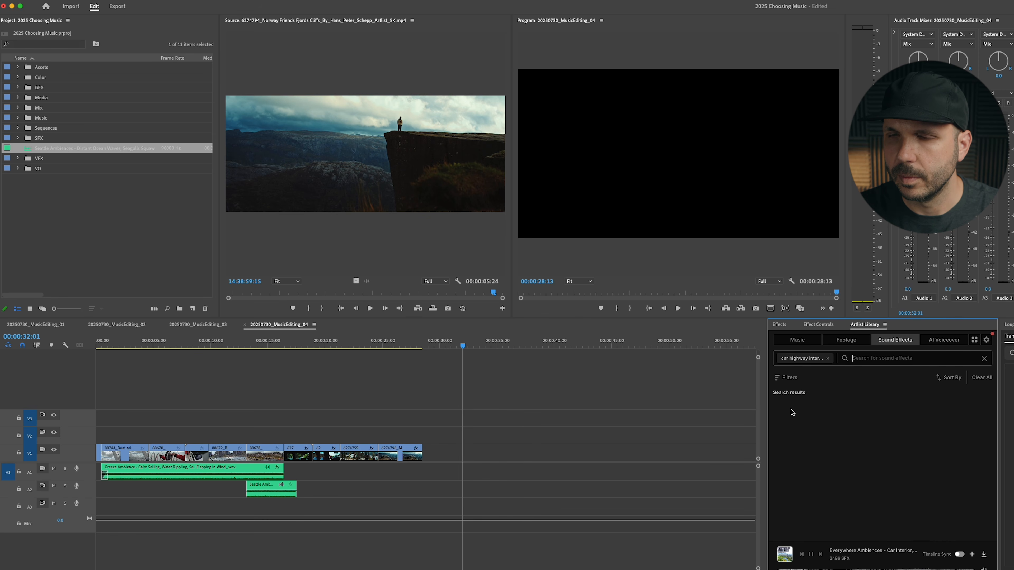
{"action": "left_click", "coordinate": [782, 414]}
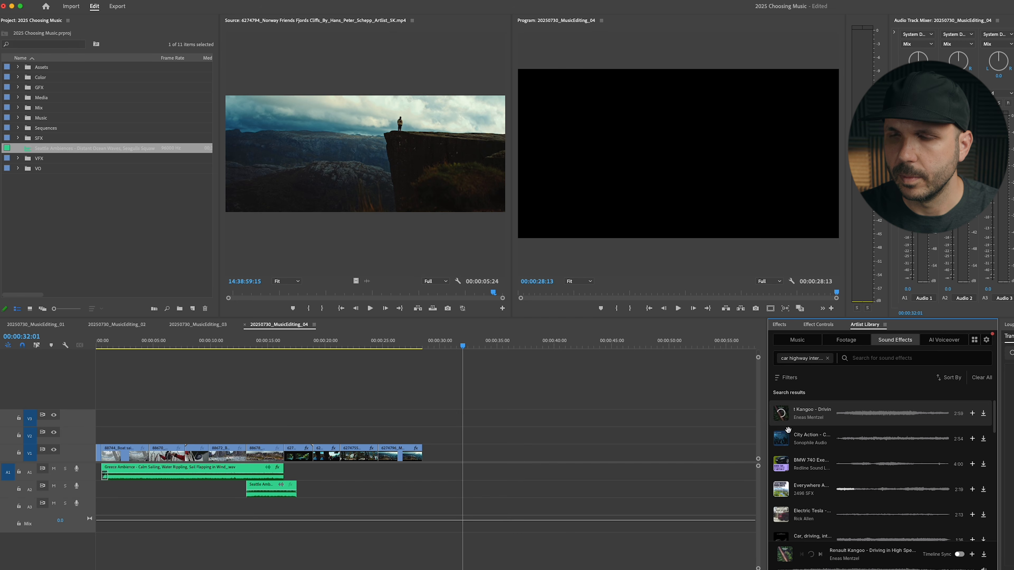
{"action": "left_click", "coordinate": [781, 439]}
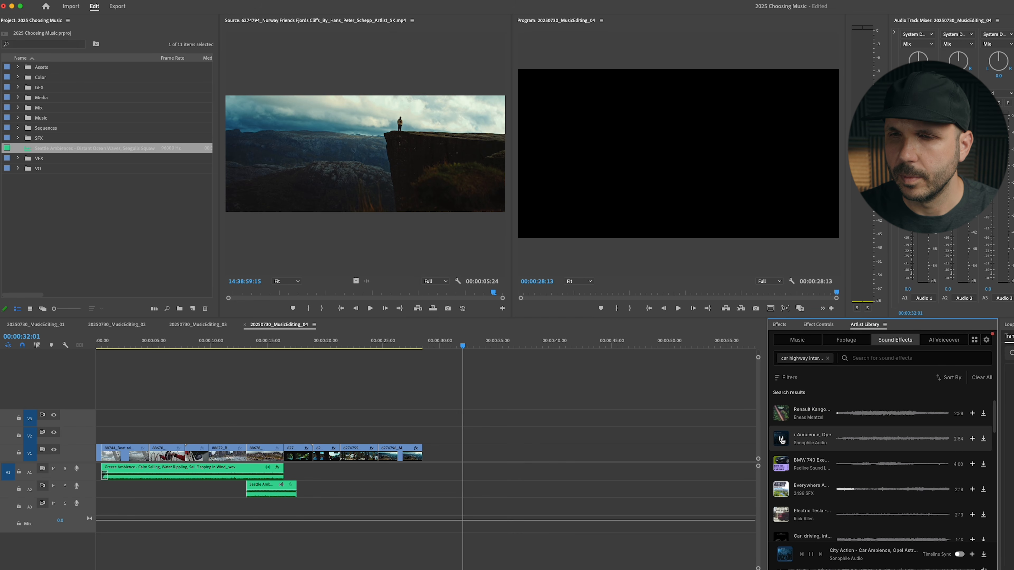
{"action": "left_click", "coordinate": [849, 434]}
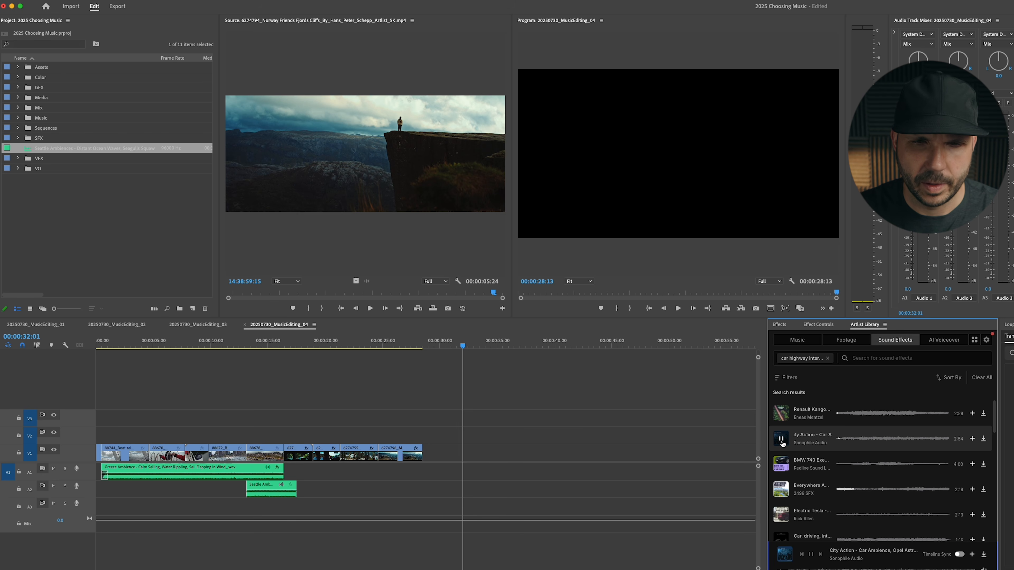
- Add the Renault Kangoo highway driving sound to the timeline, cut out a short section and move it to track A3 under the driving clips
{"action": "left_click_drag", "start_coordinate": [781, 413], "coordinate": [407, 475]}
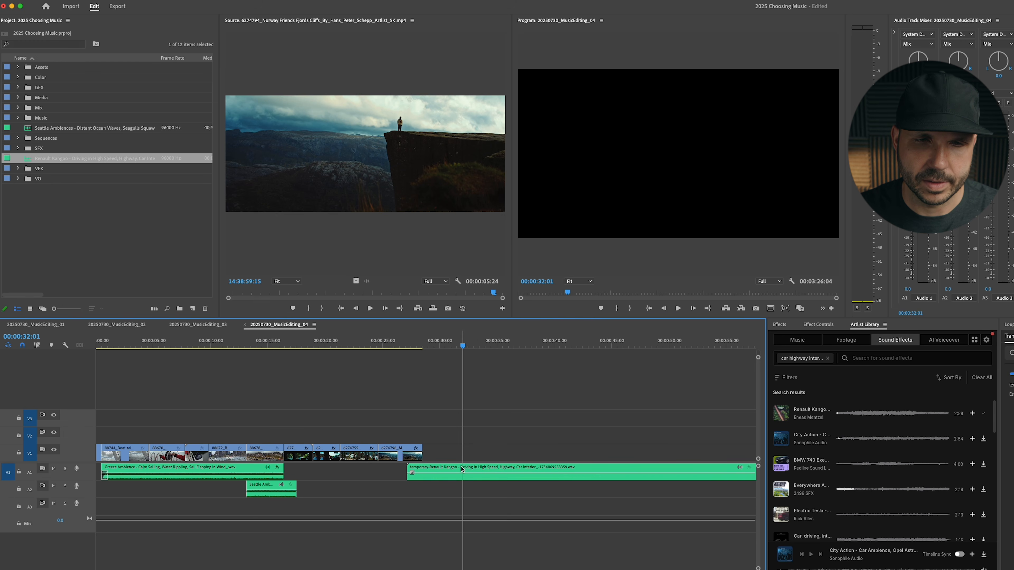
{"action": "key", "text": "c"}
{"action": "left_click", "coordinate": [463, 468]}
{"action": "left_click", "coordinate": [530, 470]}
{"action": "key", "text": "v"}
{"action": "left_click_drag", "start_coordinate": [497, 471], "coordinate": [312, 505]}
- Delete the long leftover Renault Kangoo piece and extend the A3 driving sound to the end of the driving clips
{"action": "left_click", "coordinate": [512, 427]}
{"action": "left_click", "coordinate": [567, 472]}
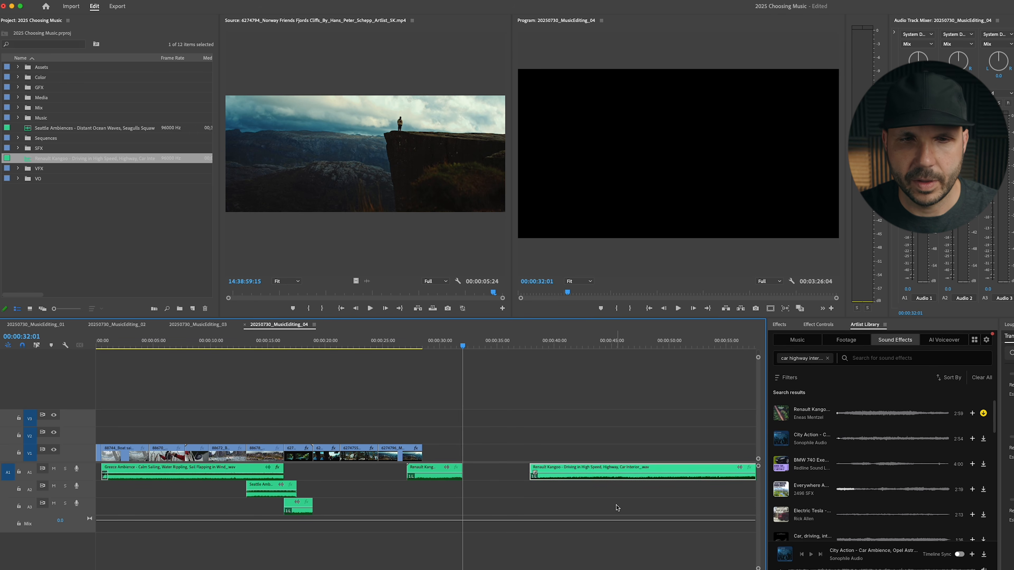
{"action": "key", "text": "Delete"}
{"action": "left_click", "coordinate": [310, 345]}
{"action": "key", "text": "space"}
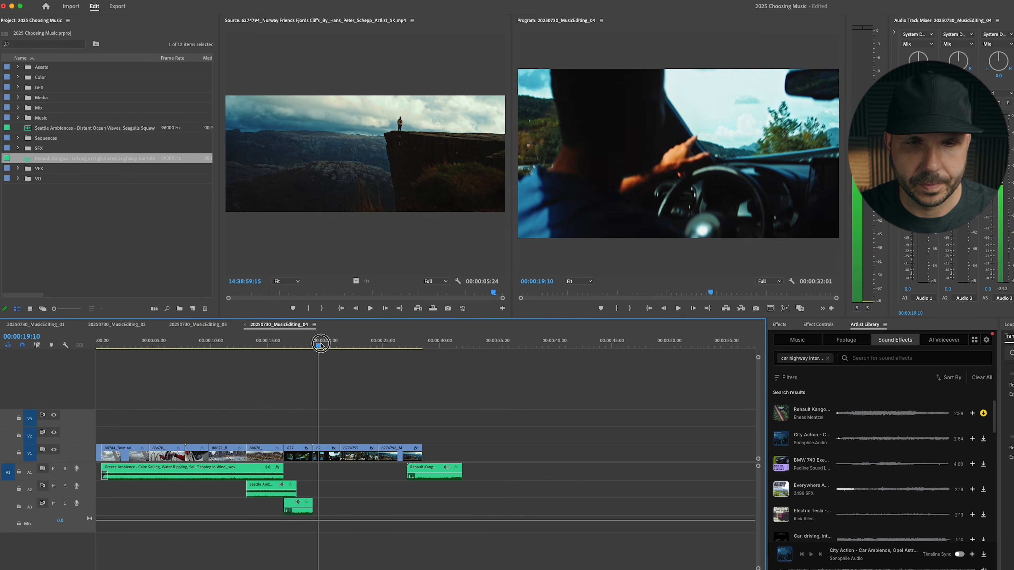
{"action": "left_click_drag", "start_coordinate": [316, 506], "coordinate": [342, 506]}
{"action": "left_click_drag", "start_coordinate": [341, 506], "coordinate": [339, 506]}
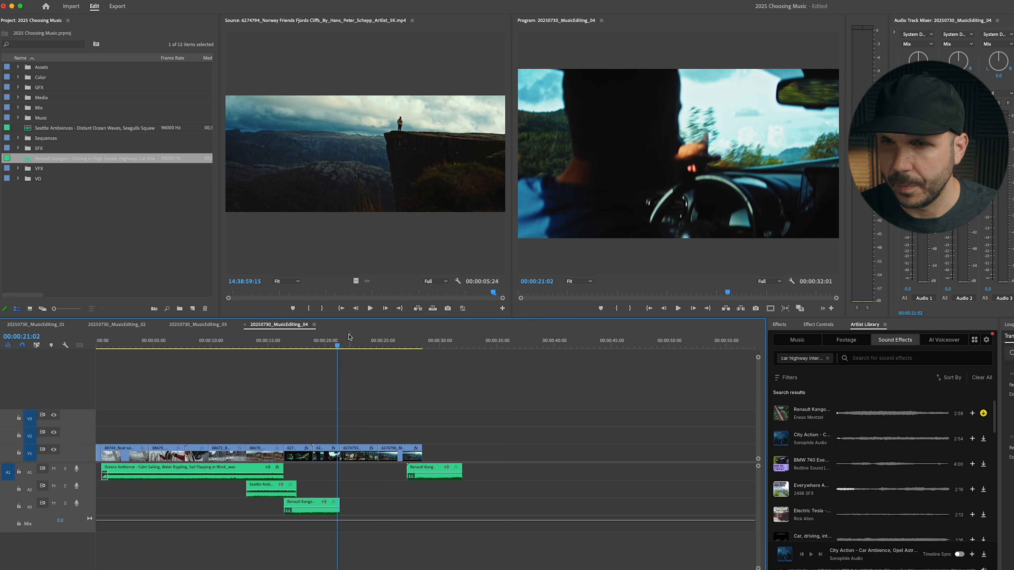
{"action": "key", "text": "space"}
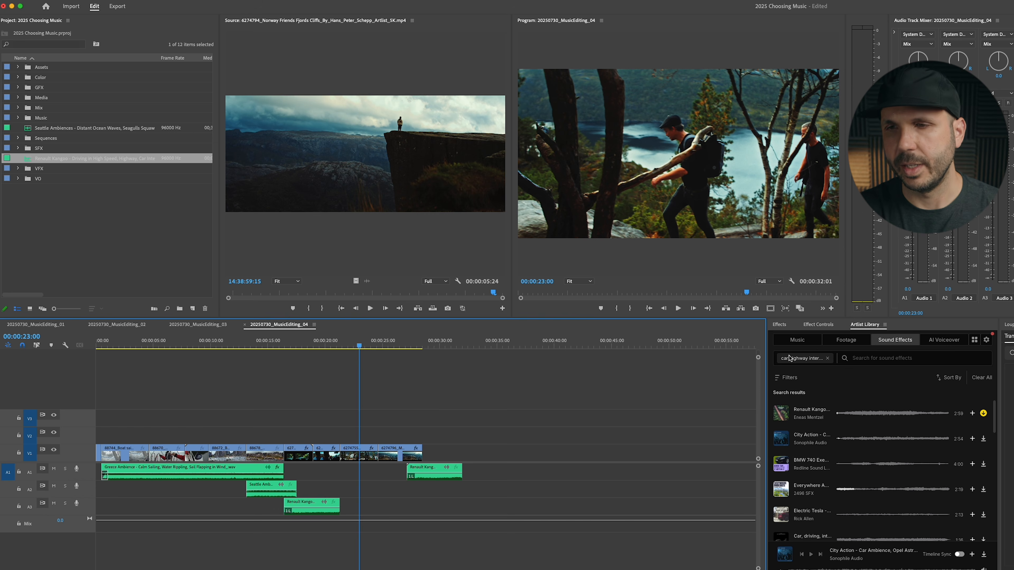
- Search the sound effects for "birds" combined with "norway" and preview the top of cliff waves sound
{"action": "left_click", "coordinate": [828, 359]}
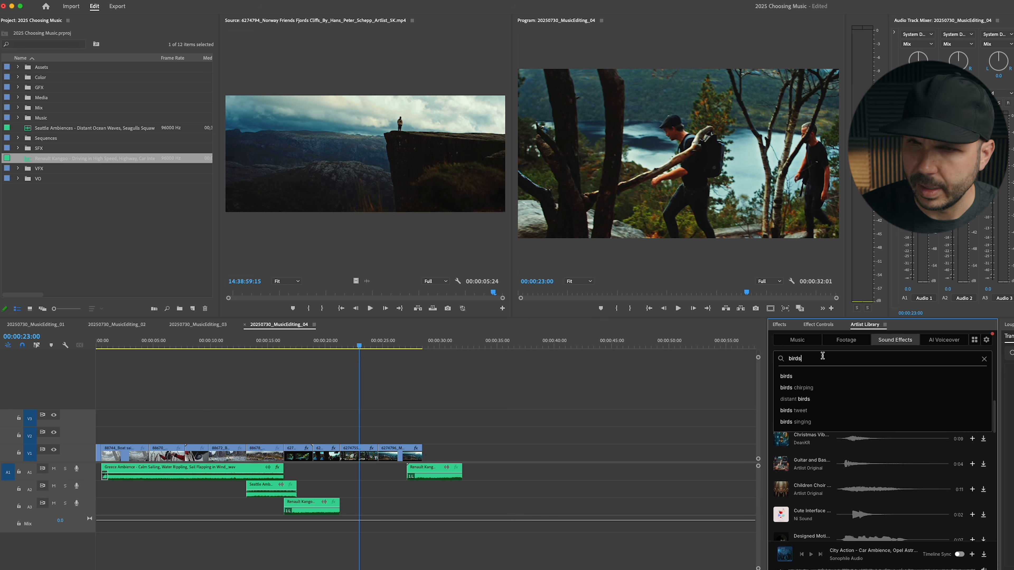
{"action": "key", "text": "Return"}
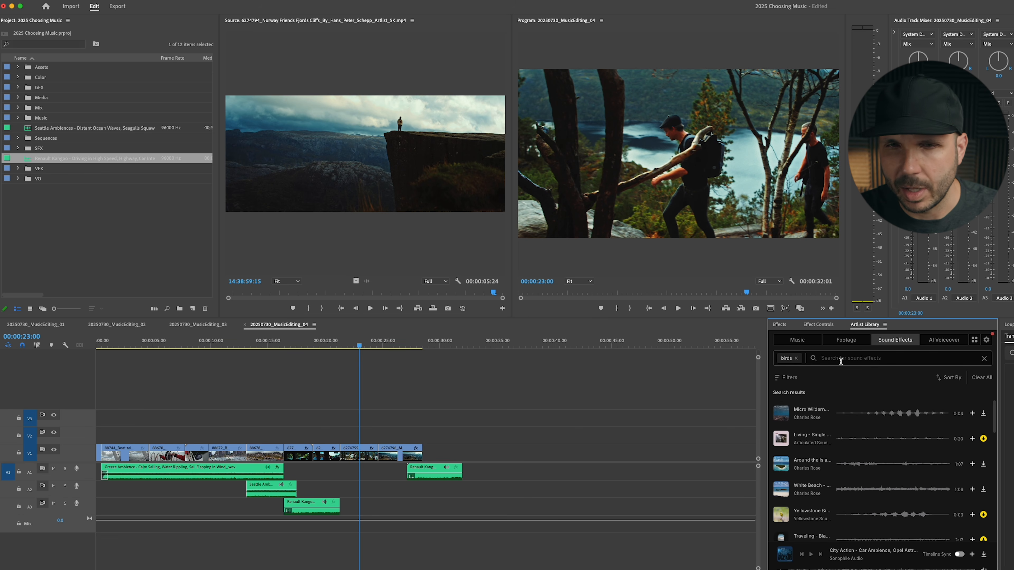
{"action": "type", "text": "norway"}
{"action": "key", "text": "Return"}
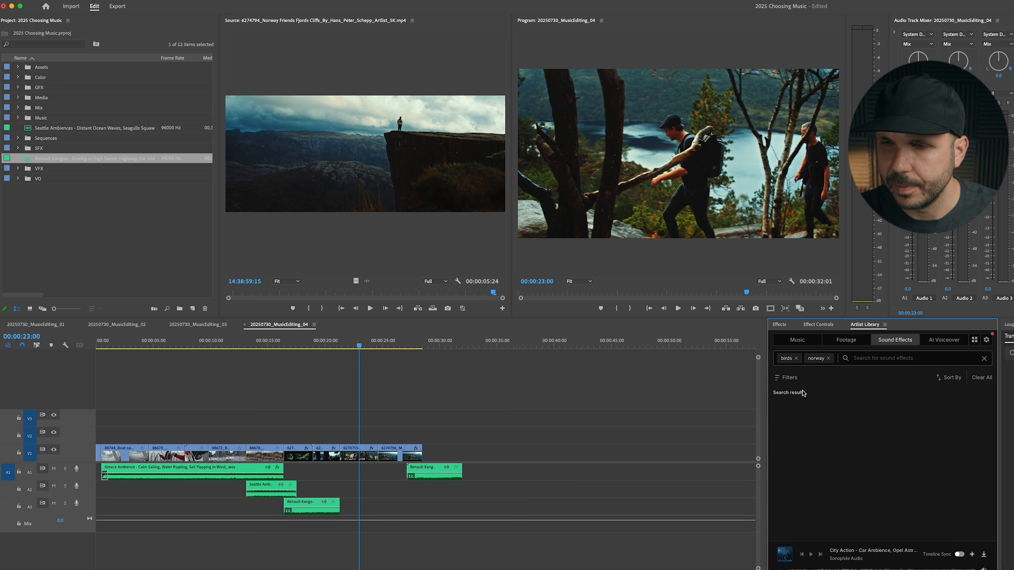
{"action": "left_click", "coordinate": [505, 342]}
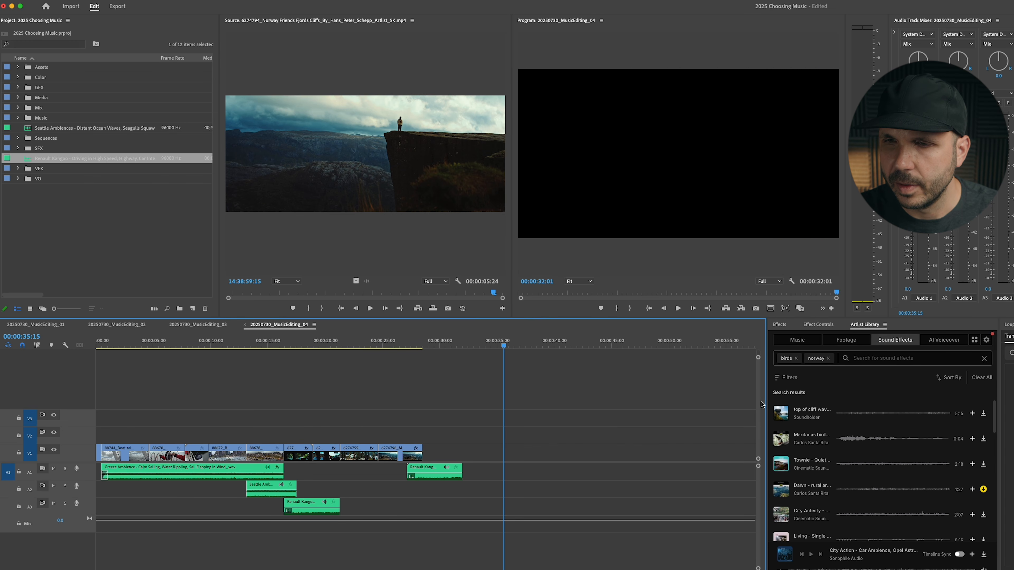
{"action": "left_click", "coordinate": [781, 414]}
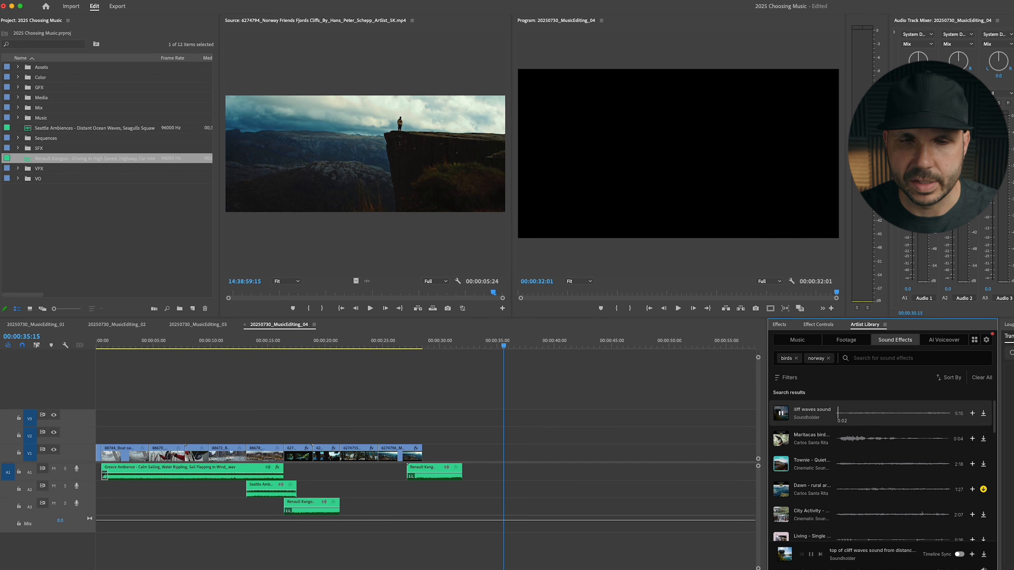
- Add the top of cliff waves sound to track A2 past the montage, cut out about five seconds and place that section beneath the hiking clips
{"action": "left_click_drag", "start_coordinate": [798, 412], "coordinate": [515, 489]}
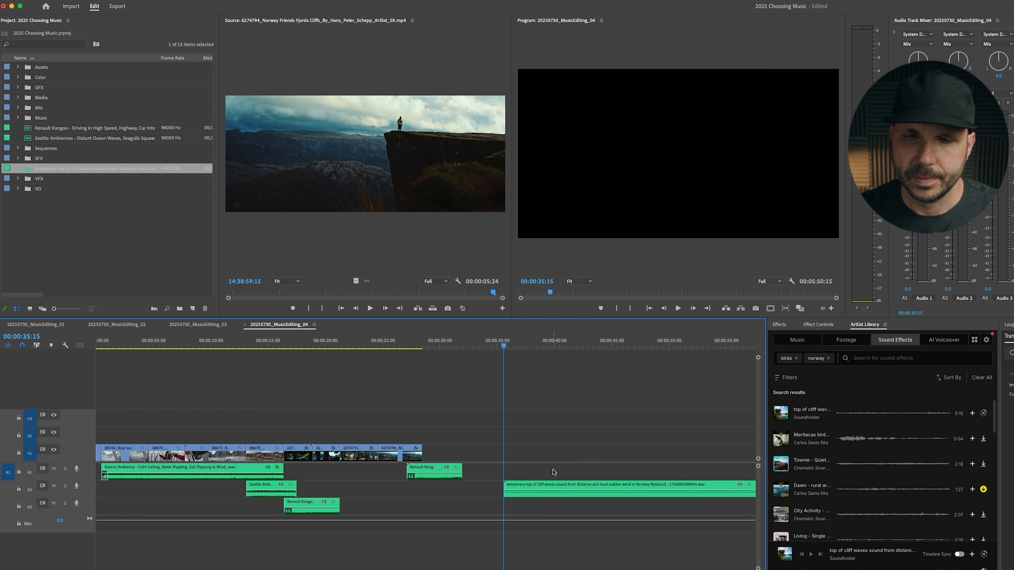
{"action": "key", "text": "c"}
{"action": "left_click", "coordinate": [559, 488]}
{"action": "left_click", "coordinate": [616, 484]}
{"action": "key", "text": "v"}
{"action": "left_click_drag", "start_coordinate": [588, 488], "coordinate": [376, 522]}
{"action": "left_click_drag", "start_coordinate": [580, 485], "coordinate": [372, 537]}
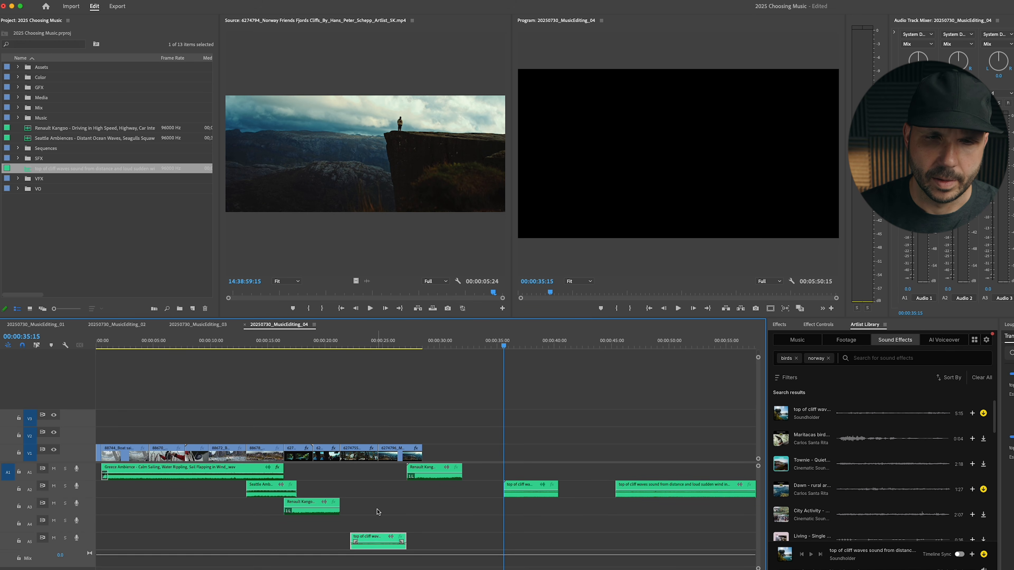
- Shift the short cliff waves section between audio tracks until it sits on A4, directly below the driving sound's track
{"action": "key", "text": "alt+Down"}
{"action": "key", "text": "alt+Down"}
{"action": "key", "text": "alt+Down"}
{"action": "key", "text": "alt+Up"}
{"action": "key", "text": "alt+Up"}
{"action": "key", "text": "alt+Up"}
{"action": "key", "text": "alt+Up"}
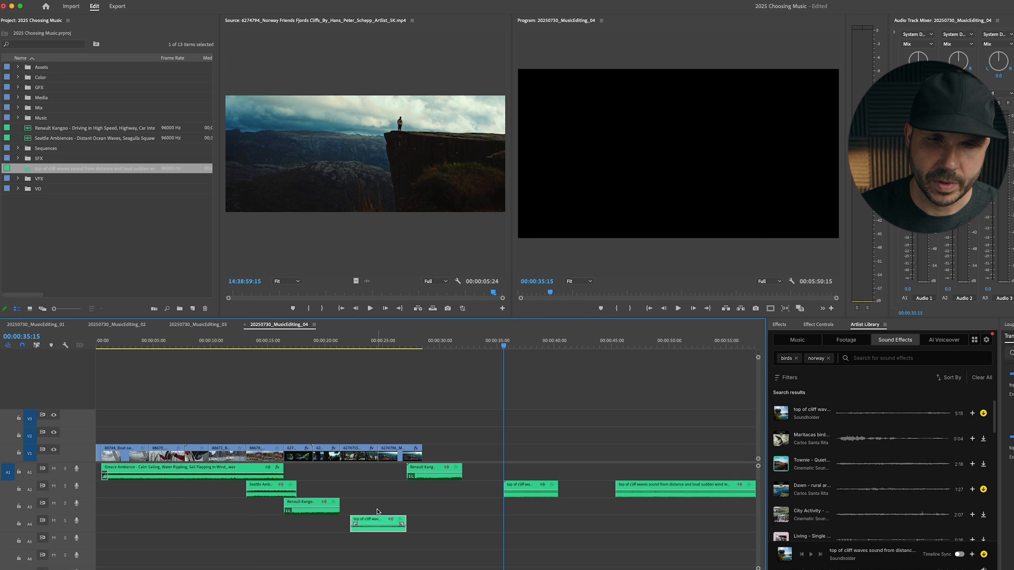
- Nudge the cliff waves section on A4 earlier, close to where the driving sound ends on A3
{"action": "key", "text": "j"}
{"action": "key", "text": "alt+Left"}
{"action": "key", "text": "alt+Left"}
{"action": "key", "text": "alt+Left"}
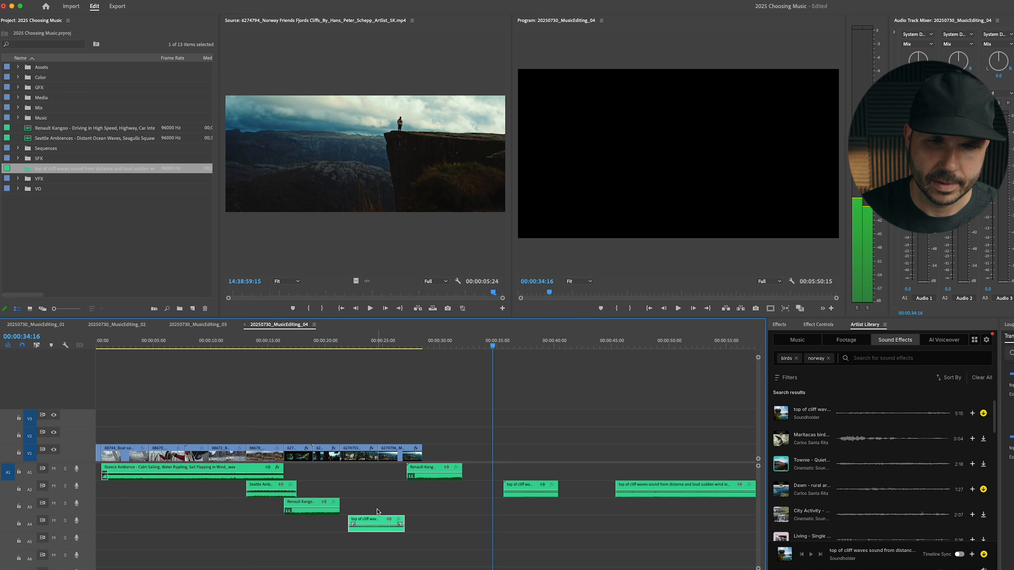
{"action": "key", "text": "alt+Left"}
{"action": "key", "text": "alt+Left"}
{"action": "key", "text": "alt+Left"}
{"action": "key", "text": "alt+Left"}
{"action": "key", "text": "alt+Left"}
{"action": "key", "text": "alt+Left"}
{"action": "key", "text": "alt+Left"}
{"action": "key", "text": "alt+Left"}
{"action": "key", "text": "alt+Left"}
{"action": "key", "text": "alt+Left"}
{"action": "key", "text": "alt+Left"}
{"action": "key", "text": "alt+Left"}
{"action": "key", "text": "alt+Left"}
{"action": "key", "text": "alt+Left"}
{"action": "key", "text": "alt+Left"}
{"action": "key", "text": "alt+Left"}
{"action": "key", "text": "alt+Left"}
{"action": "key", "text": "alt+Left"}
{"action": "key", "text": "alt+Left"}
{"action": "key", "text": "alt+Left"}
{"action": "key", "text": "alt+Right"}
{"action": "key", "text": "alt+Right"}
{"action": "key", "text": "alt+Right"}
{"action": "key", "text": "alt+Right"}
{"action": "key", "text": "alt+Right"}
{"action": "key", "text": "alt+Right"}
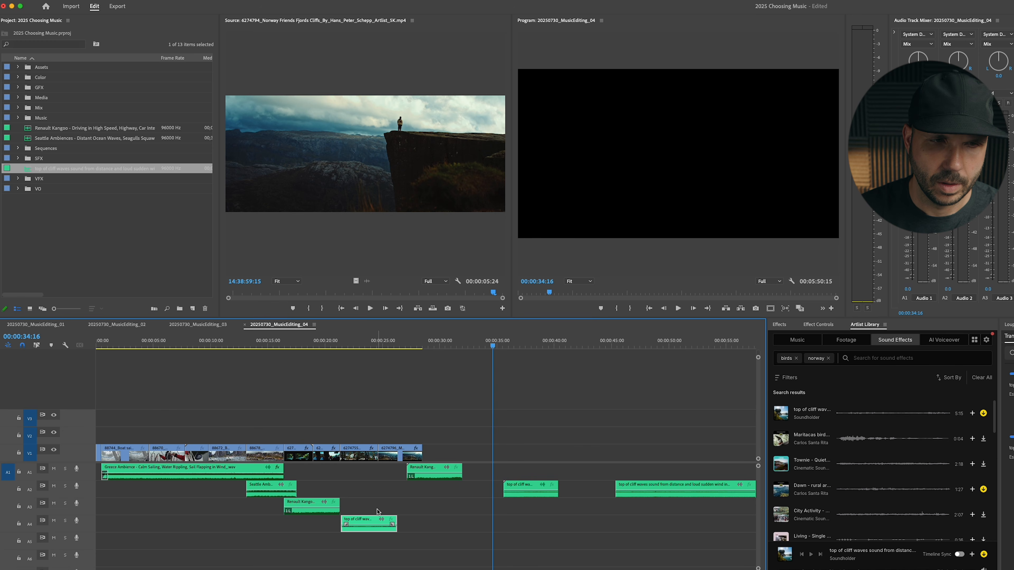
- Align the start of the A4 cliff waves section exactly with the first hiking clip's cut at 00:00:21:08
{"action": "key", "text": "equal"}
{"action": "key", "text": "Up"}
{"action": "key", "text": "Up"}
{"action": "key", "text": "Up"}
{"action": "key", "text": "Up"}
{"action": "key", "text": "equal"}
{"action": "key", "text": "equal"}
{"action": "key", "text": "equal"}
{"action": "key", "text": "alt+Left"}
{"action": "key", "text": "alt+Left"}
{"action": "key", "text": "minus"}
{"action": "key", "text": "minus"}
{"action": "key", "text": "minus"}
{"action": "key", "text": "minus"}
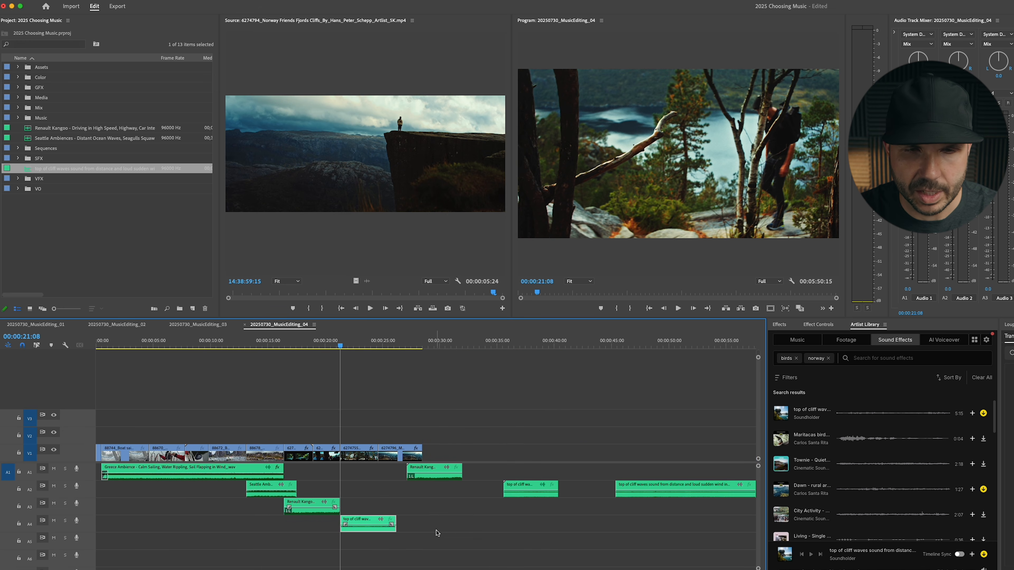
- Extend the A4 cliff waves sound to the end of the montage and delete the leftover sound pieces beyond it
{"action": "left_click_drag", "start_coordinate": [396, 523], "coordinate": [422, 521]}
{"action": "left_click", "coordinate": [376, 342]}
{"action": "key", "text": "minus"}
{"action": "left_click_drag", "start_coordinate": [490, 432], "coordinate": [277, 508]}
{"action": "key", "text": "Delete"}
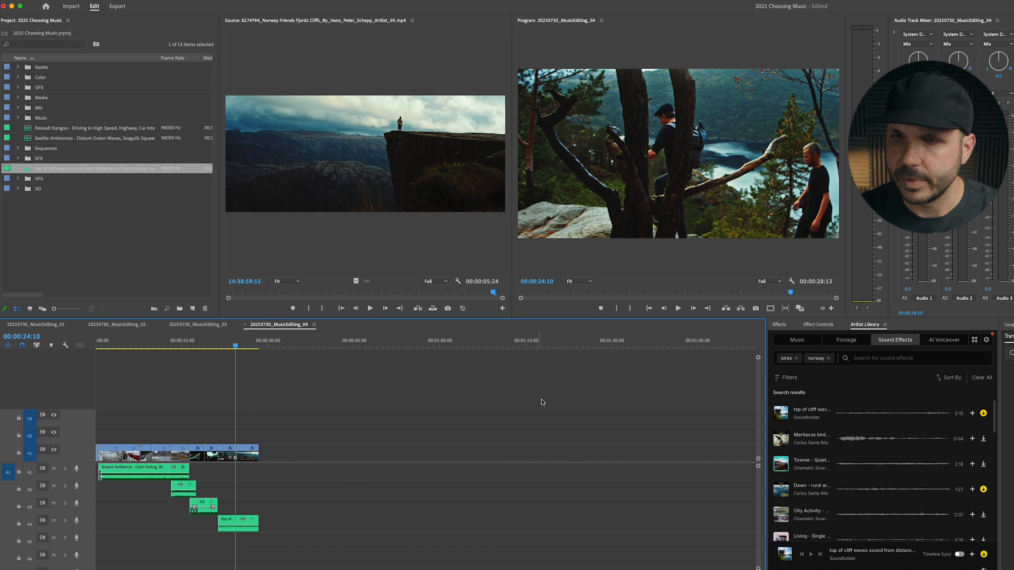
- Clear the old search terms, search the sound effects for "wind" and preview the Pyramids desert wind and Sounds of Iceland sounds
{"action": "left_click", "coordinate": [828, 358]}
{"action": "left_click", "coordinate": [796, 358]}
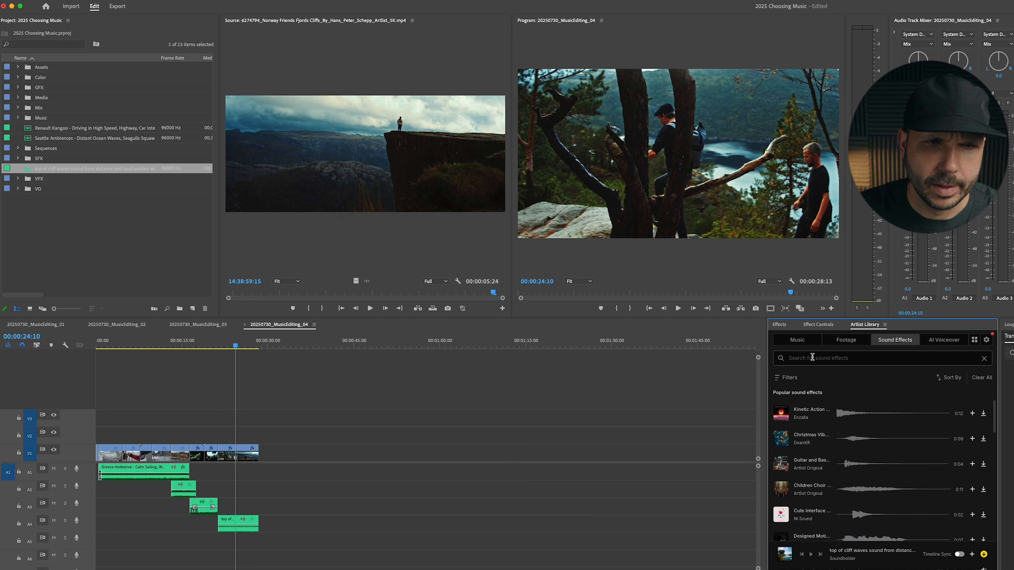
{"action": "type", "text": "wind"}
{"action": "key", "text": "Return"}
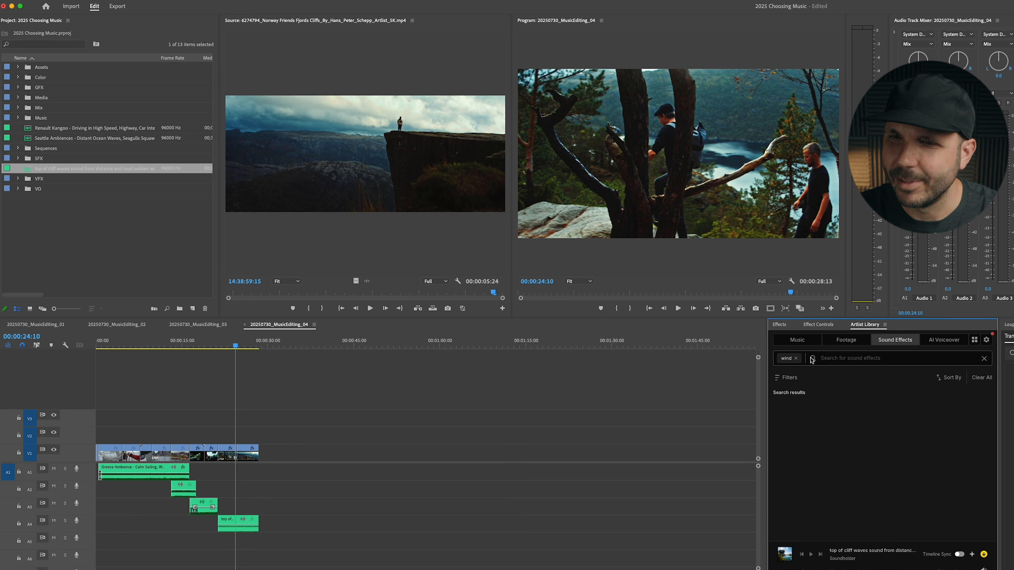
{"action": "left_click", "coordinate": [244, 347]}
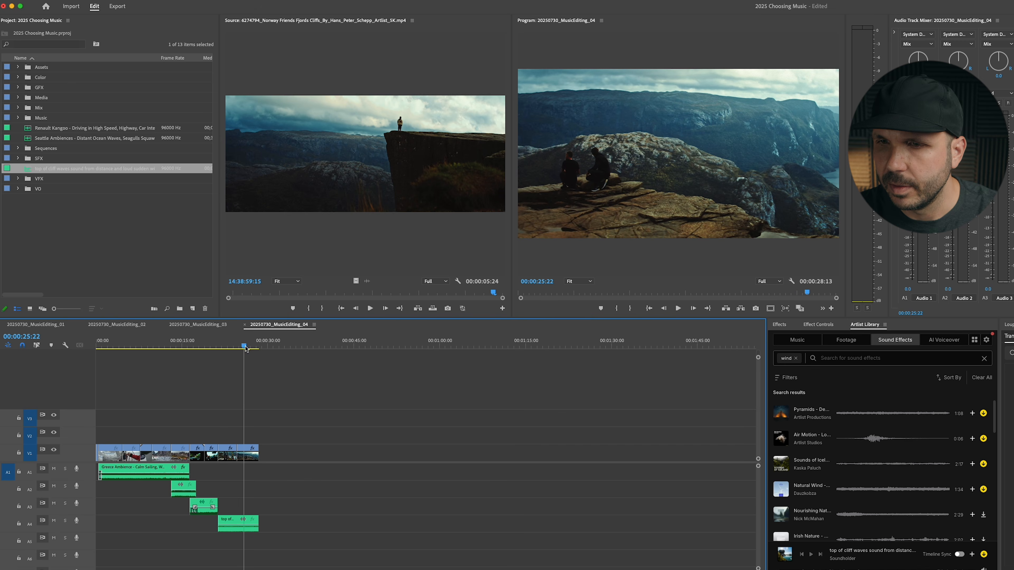
{"action": "left_click", "coordinate": [287, 344]}
{"action": "left_click", "coordinate": [781, 414]}
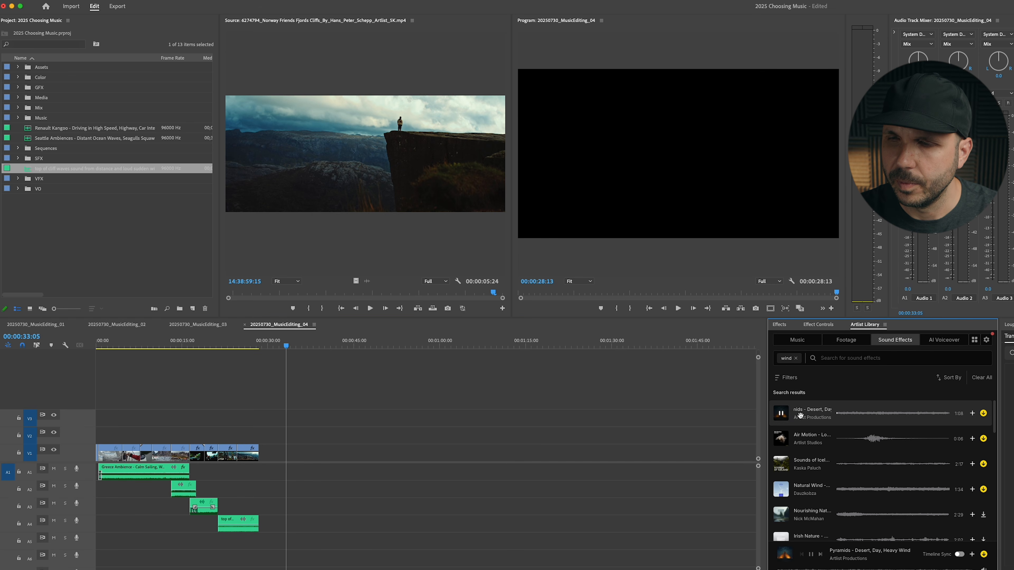
{"action": "left_click", "coordinate": [852, 464]}
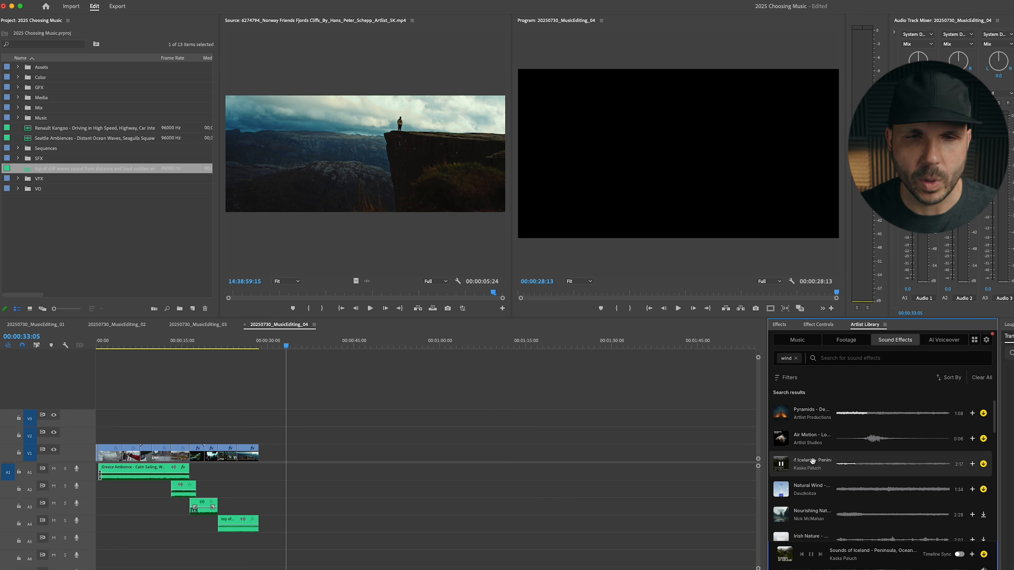
- Add Sounds of Iceland past the montage, cut out about five seconds, place it on A2 beneath the final clips and delete the remainder
{"action": "left_click_drag", "start_coordinate": [788, 466], "coordinate": [299, 511]}
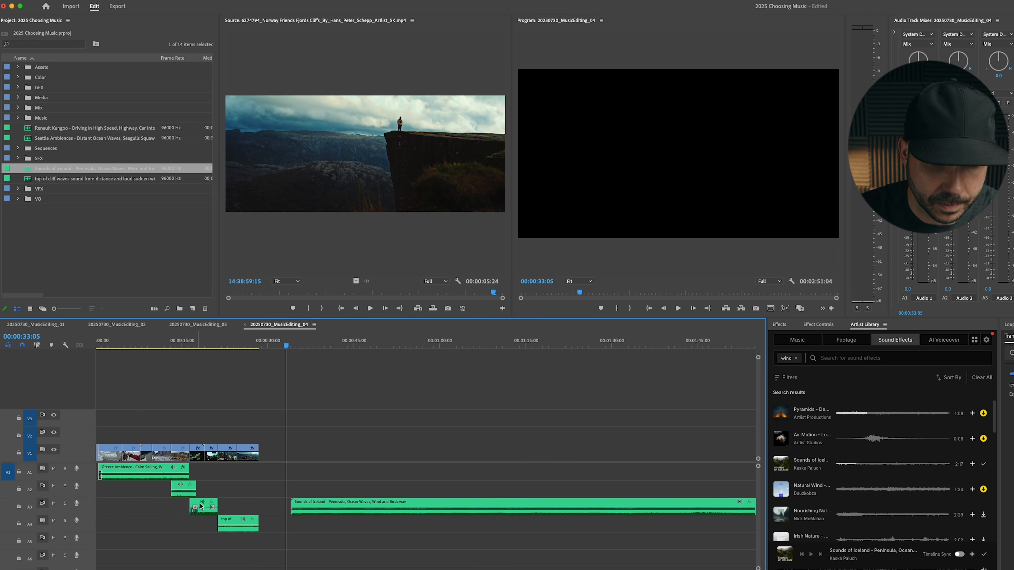
{"action": "left_click", "coordinate": [353, 504]}
{"action": "key", "text": "v"}
{"action": "left_click_drag", "start_coordinate": [331, 504], "coordinate": [259, 486]}
{"action": "left_click", "coordinate": [371, 504]}
{"action": "key", "text": "Delete"}
- Fit the whole montage in the timeline with the playhead at its start, and save the project
{"action": "key", "text": "Home"}
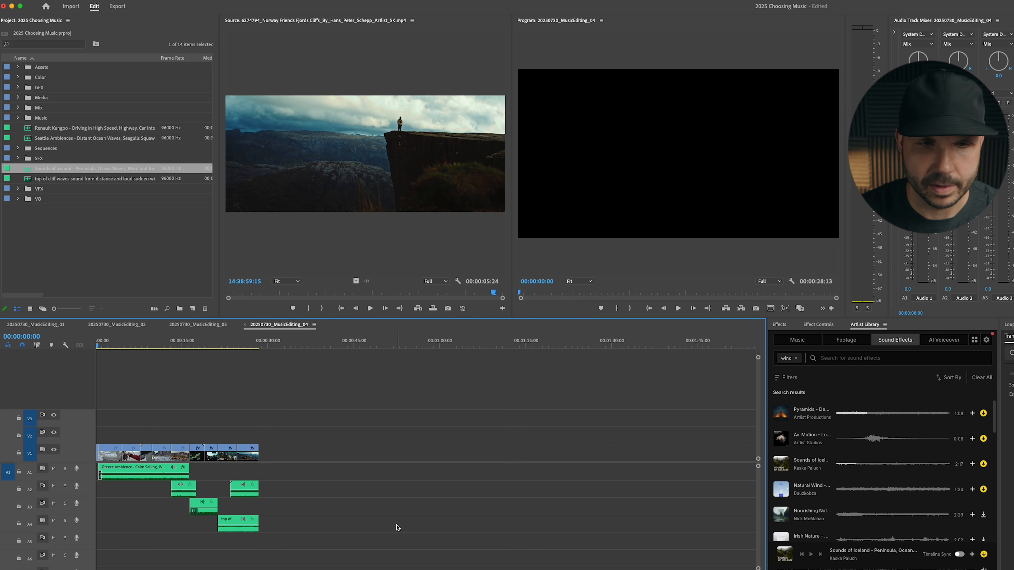
{"action": "key", "text": "End"}
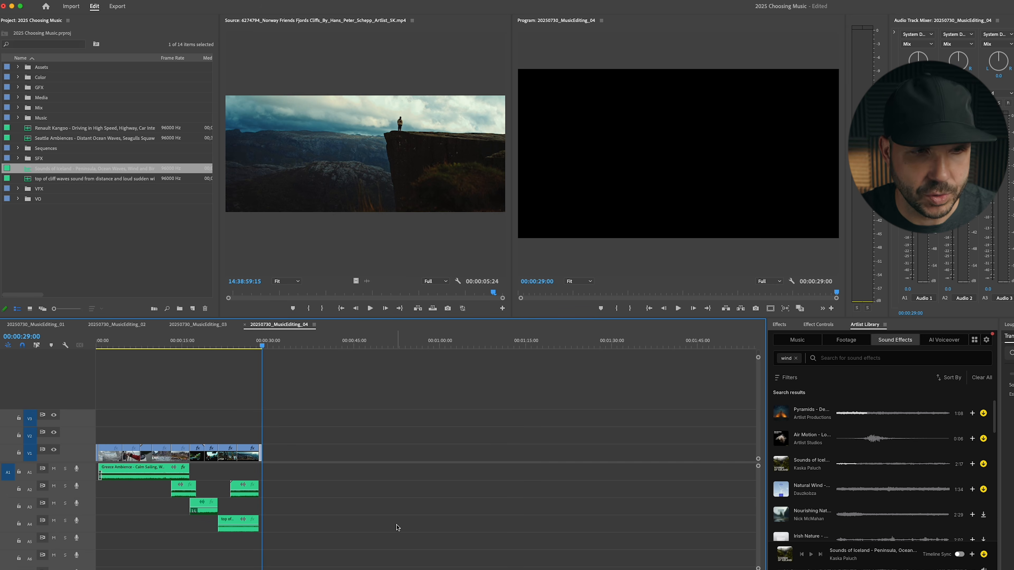
{"action": "key", "text": "Home"}
{"action": "key", "text": "backslash"}
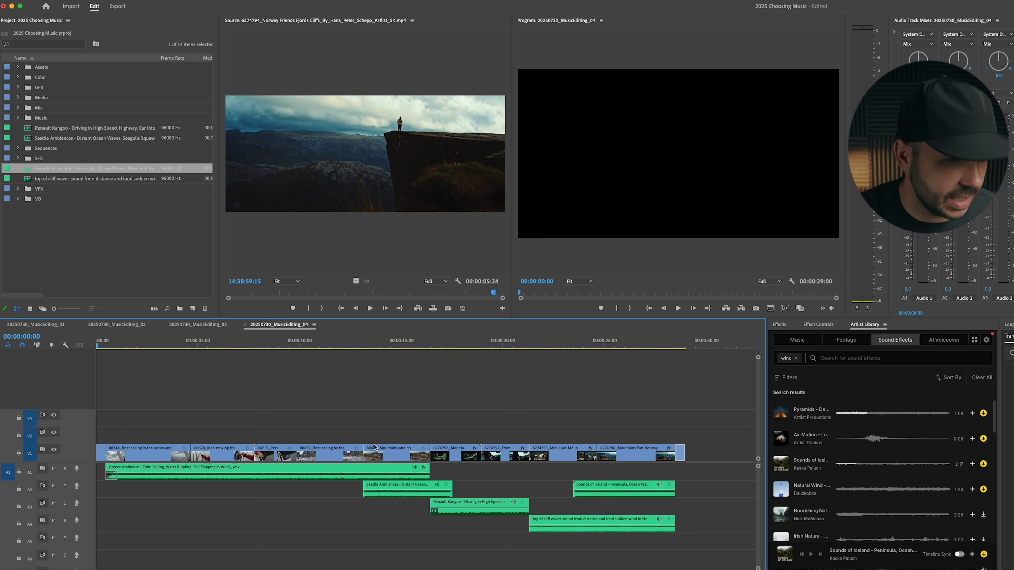
{"action": "left_click", "coordinate": [343, 402]}
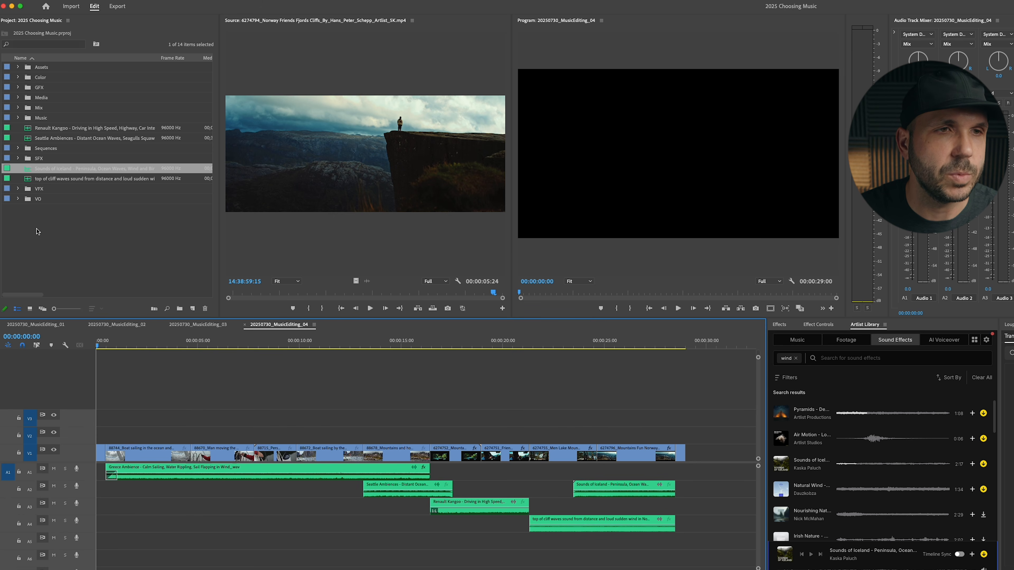
- Move the loose Renault Kangoo, Seattle Ambiences, Sounds of Iceland and top of cliff waves sounds into the SFX bin
{"action": "left_click", "coordinate": [34, 132]}
{"action": "left_click", "coordinate": [36, 139], "text": "super"}
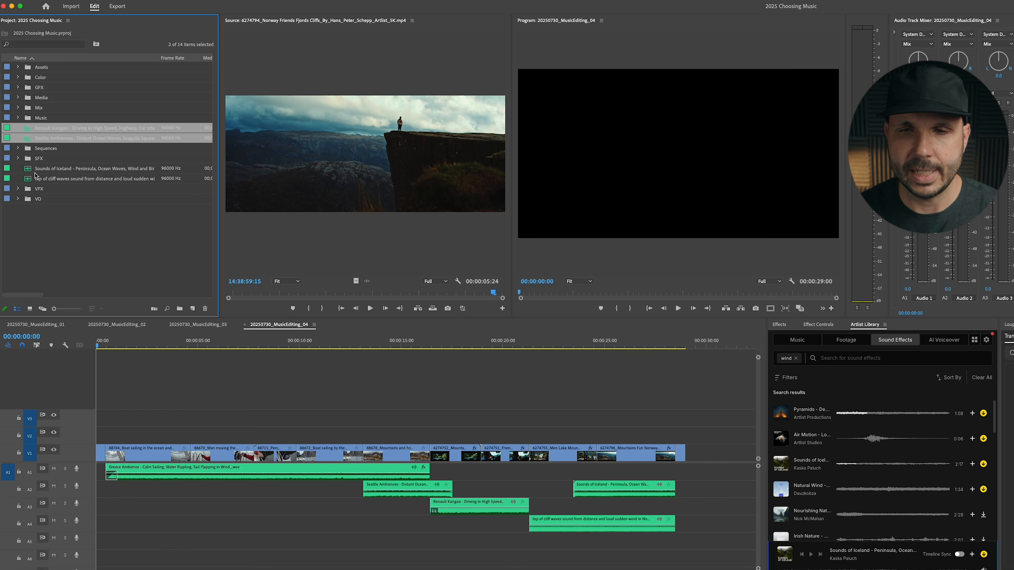
{"action": "left_click", "coordinate": [35, 170], "text": "super"}
{"action": "left_click", "coordinate": [34, 178], "text": "super"}
{"action": "left_click_drag", "start_coordinate": [26, 180], "coordinate": [36, 159]}
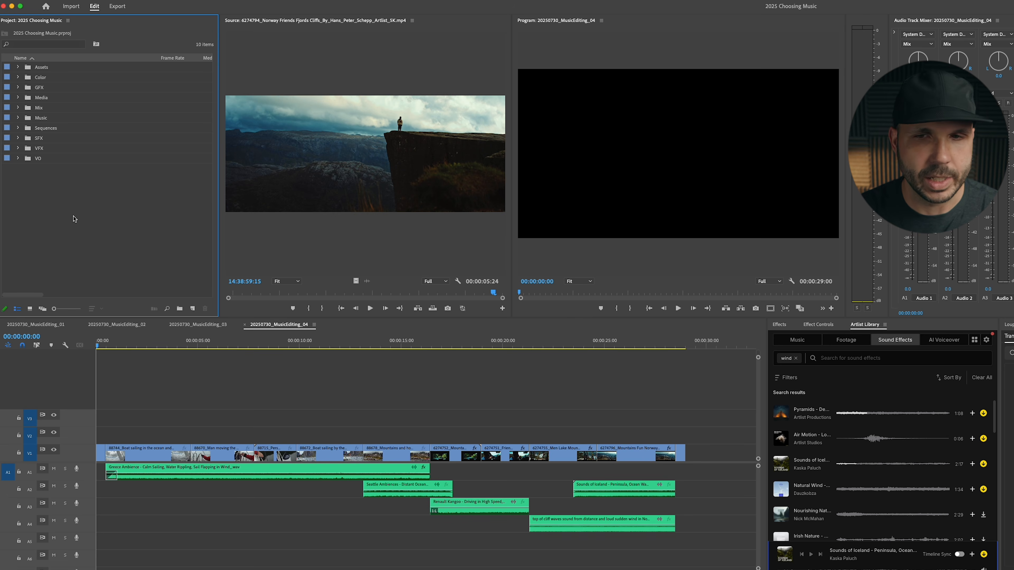
- Play the montage from the beginning to review its layered sound effects
{"action": "left_click", "coordinate": [211, 387]}
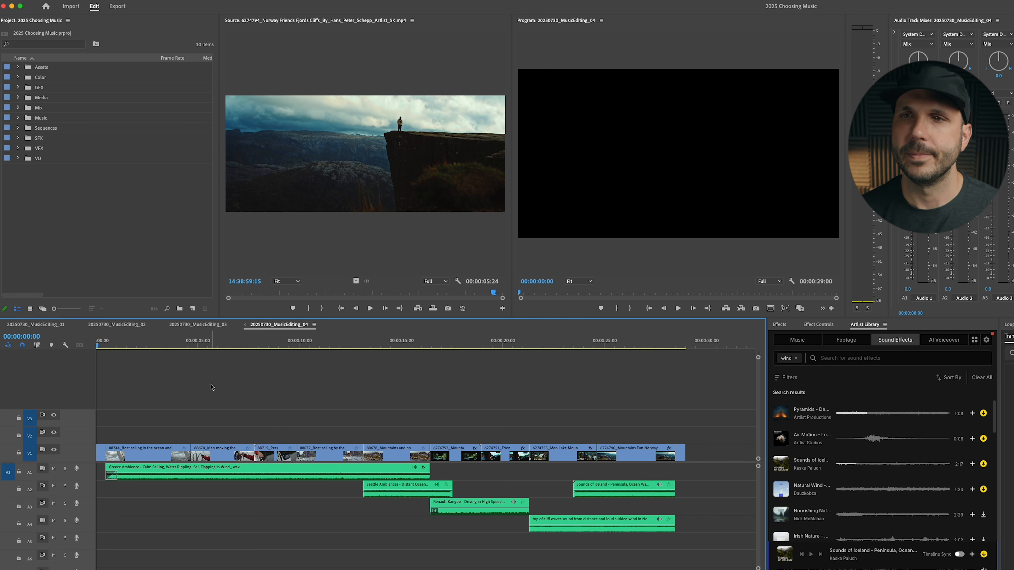
{"action": "key", "text": "space"}
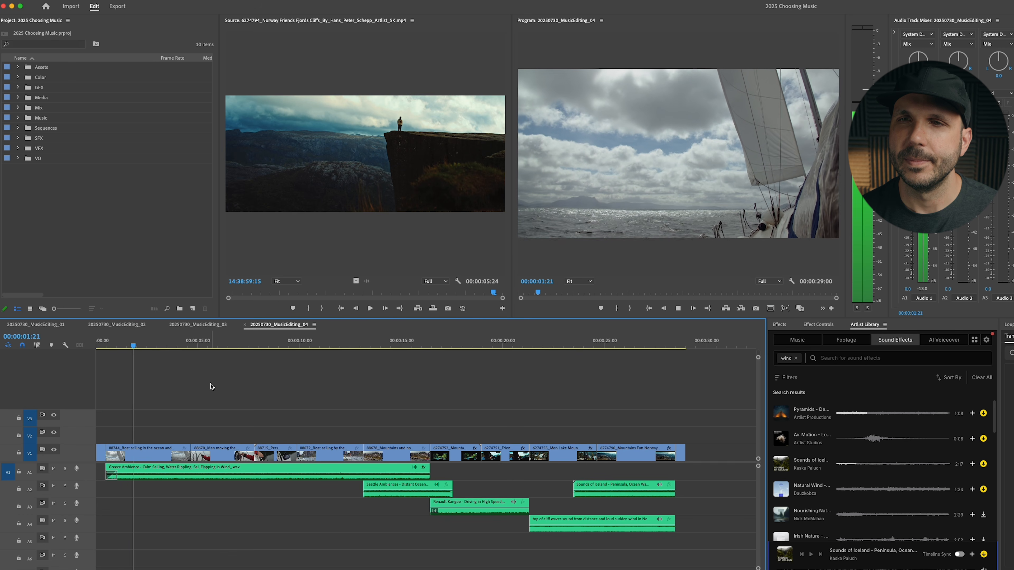